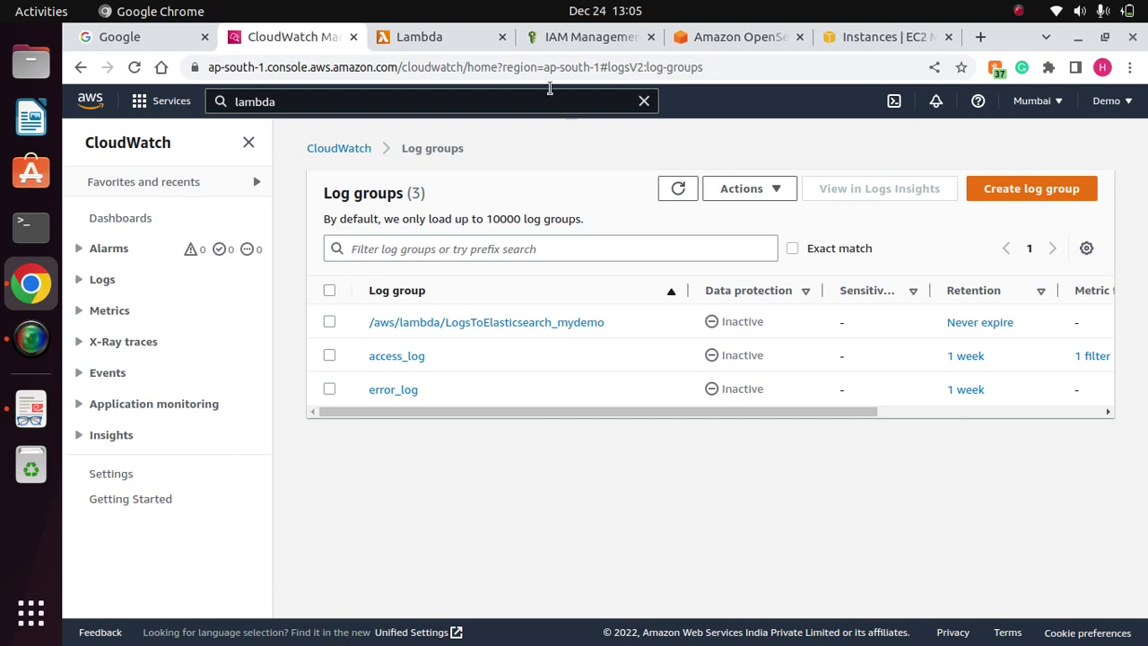
Open the EC2 Instances list and select EC2forCWL to show its details and public IPv4 address.
click(864, 36)
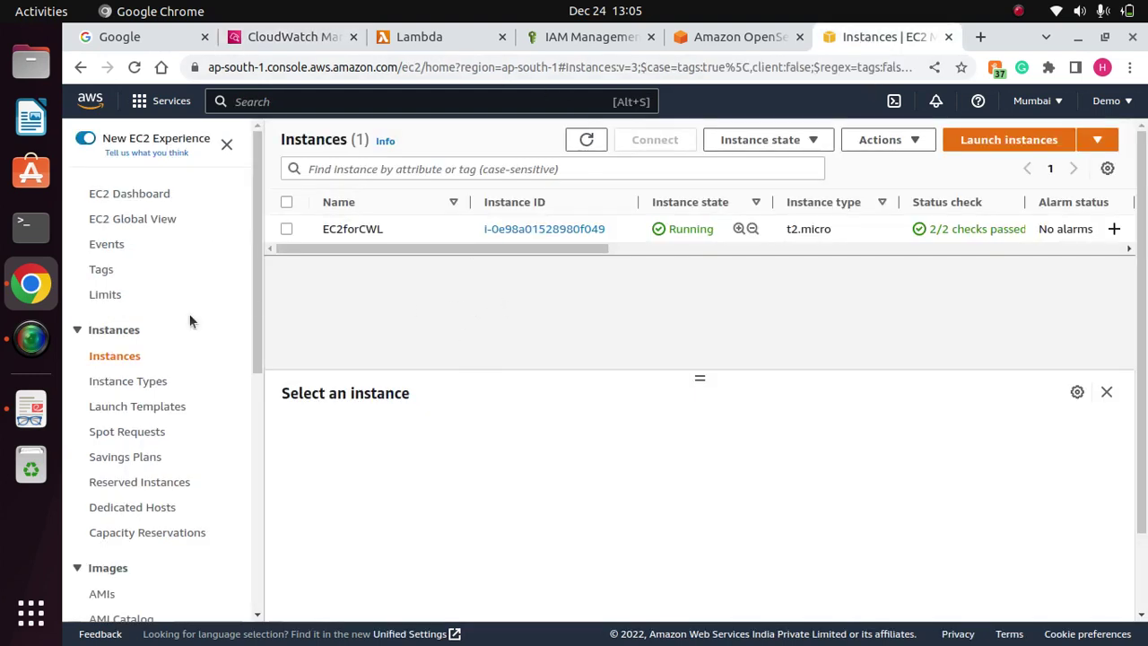
click(104, 356)
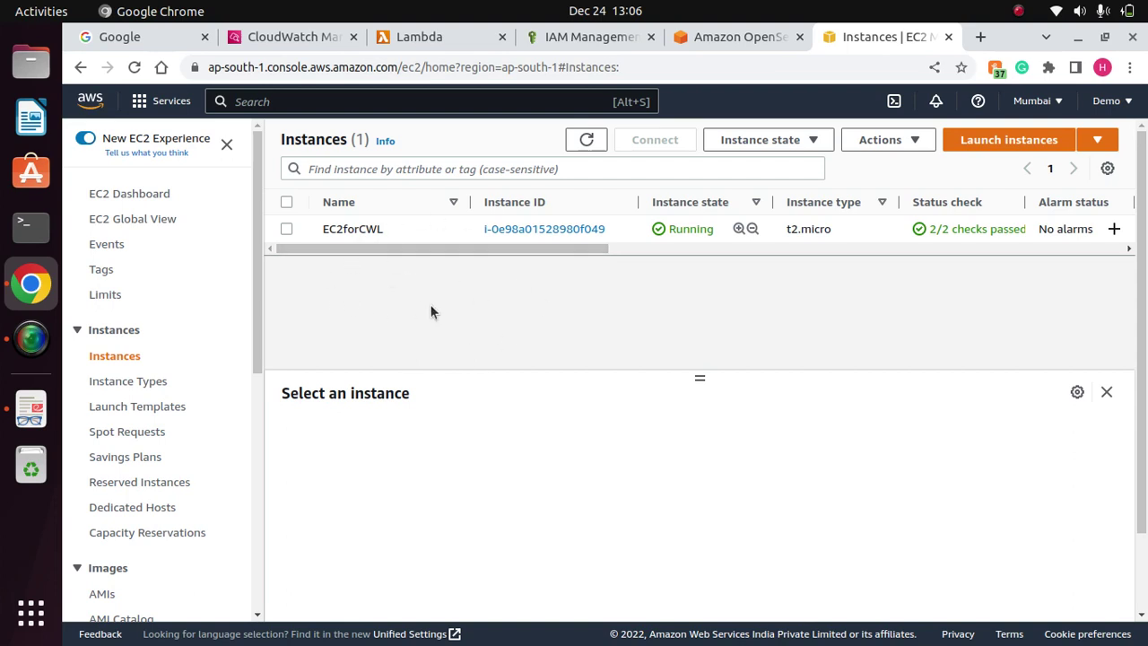
click(286, 230)
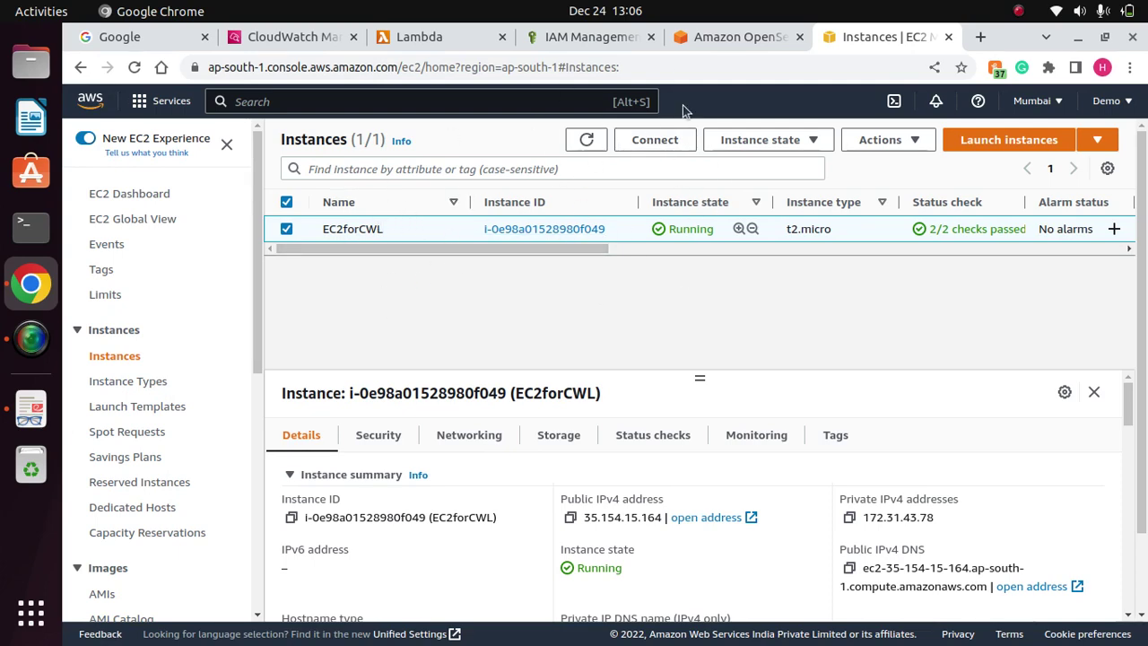
Refresh the CloudWatch log groups, select error_log, and go back to the EC2forCWL instance details.
click(280, 36)
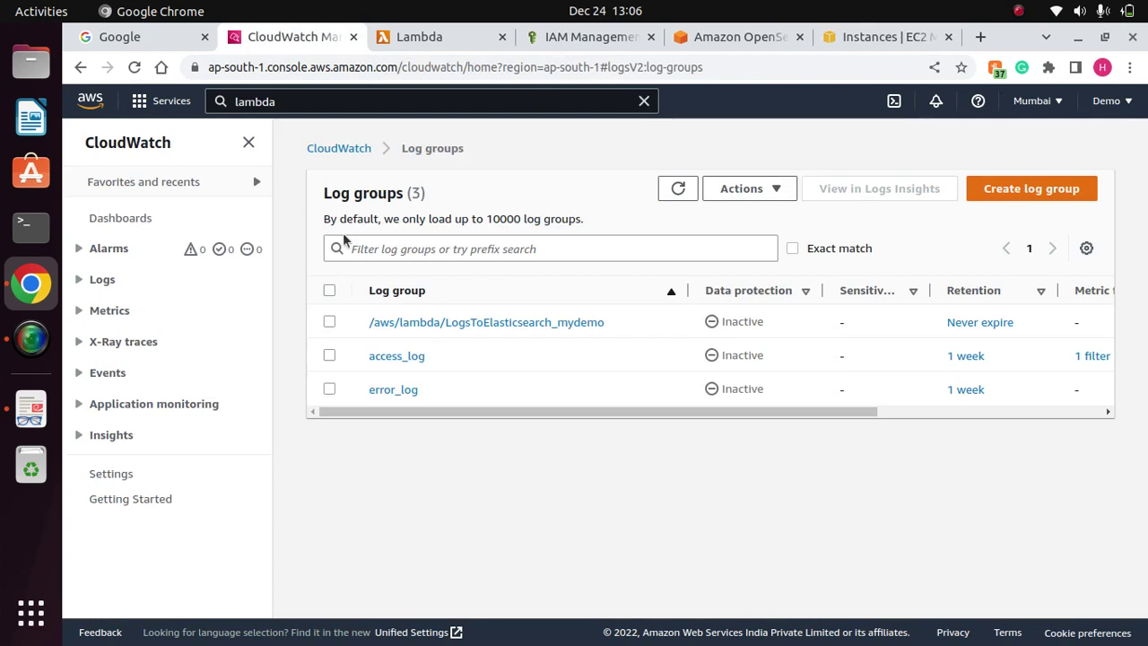
click(678, 189)
drag(523, 412, 418, 418)
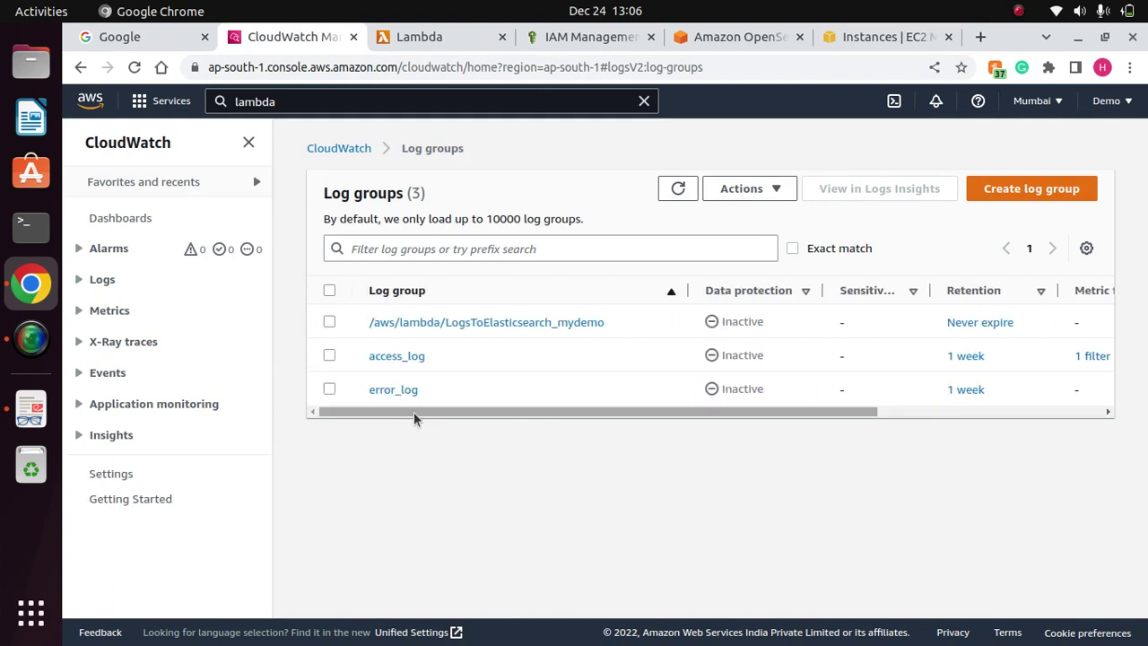
click(248, 143)
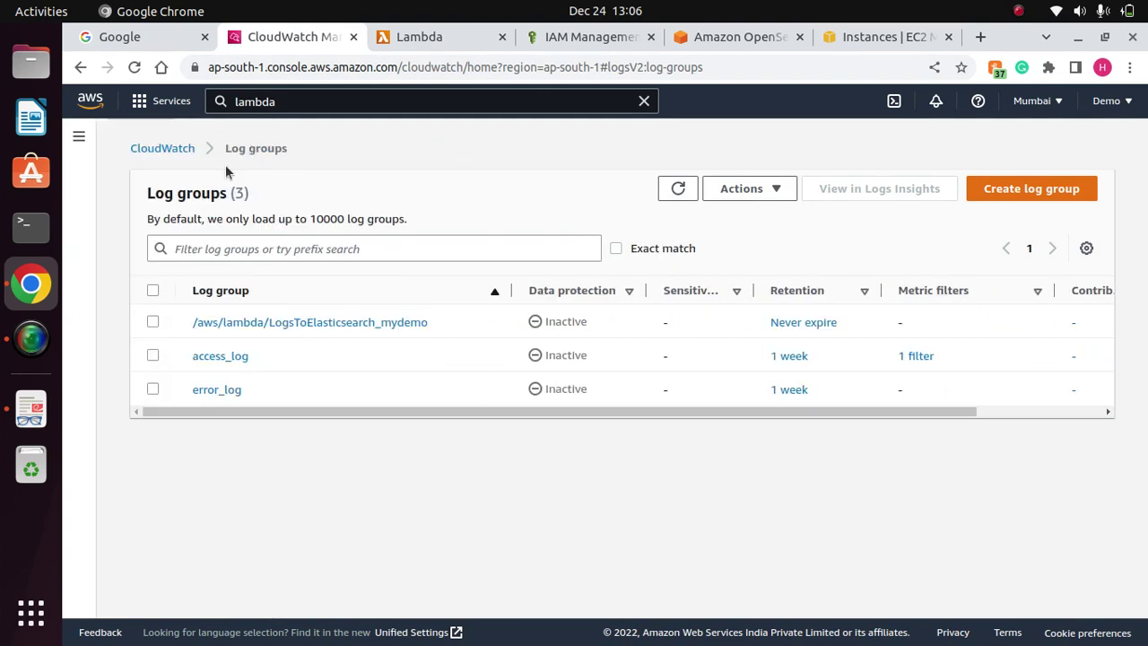
click(153, 388)
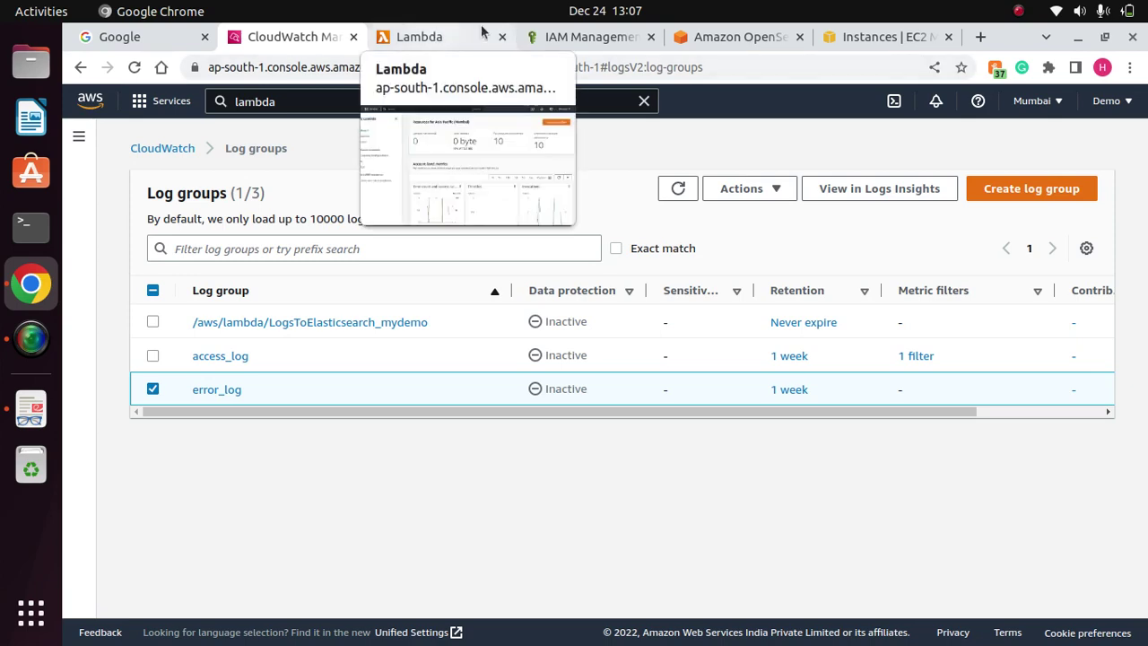
click(883, 42)
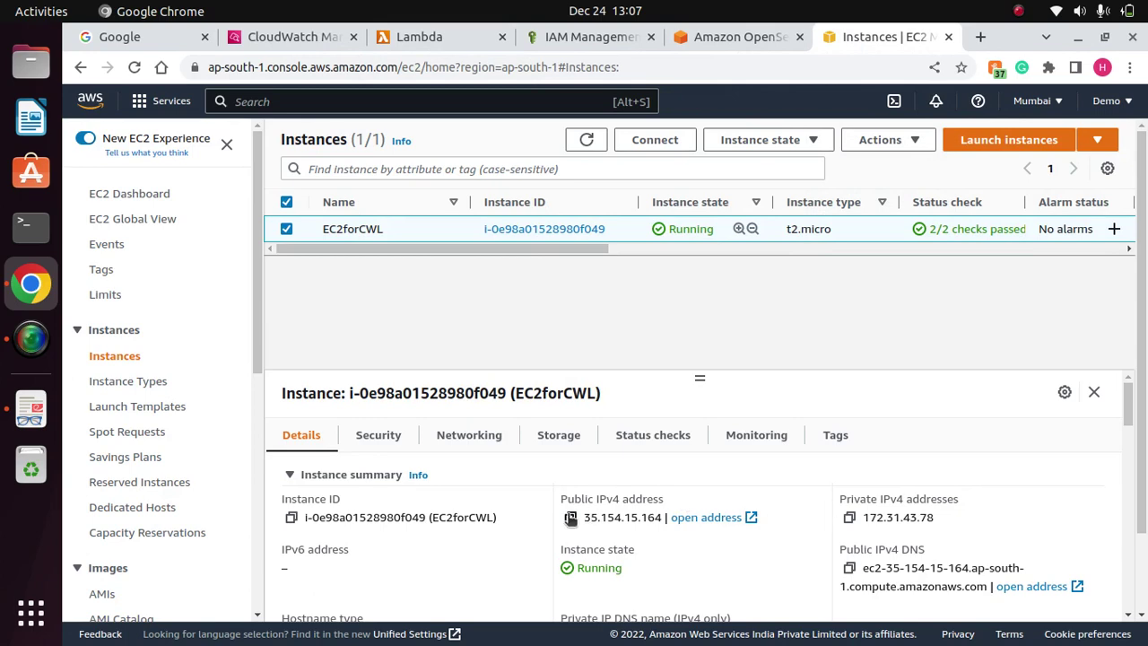
Load the instance's public address 35.154.15.164 in a new tab, showing the Hellow World page.
click(570, 518)
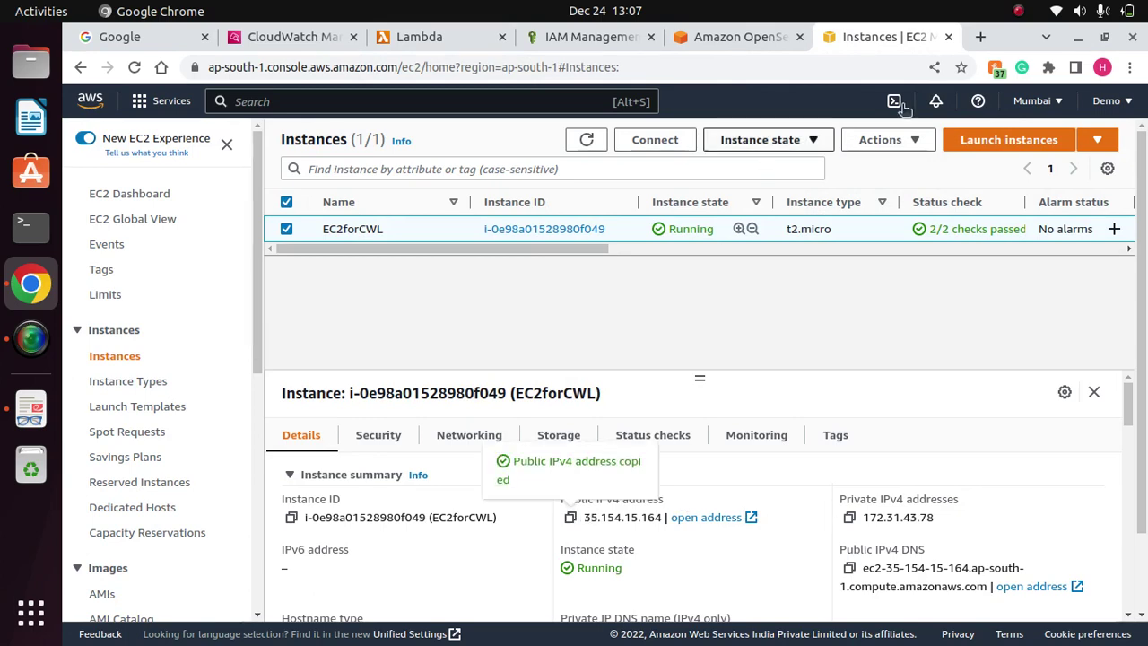
click(980, 37)
click(773, 63)
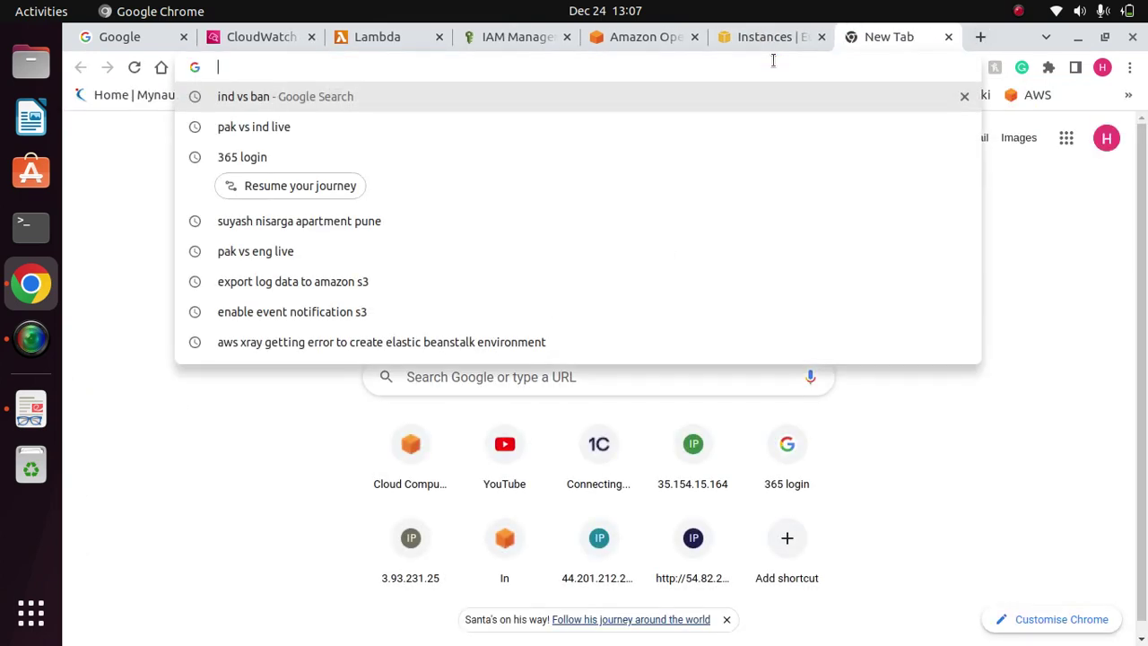
key(ctrl+v)
key(Return)
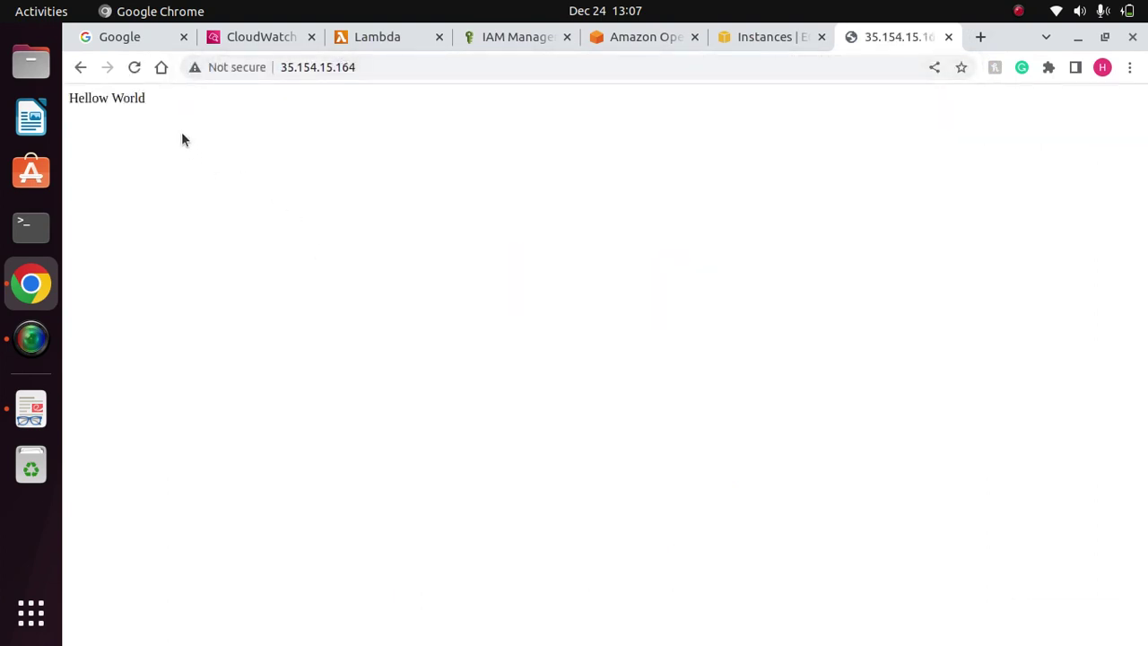
drag(149, 100, 35, 93)
click(165, 103)
drag(147, 98, 71, 91)
click(161, 104)
drag(161, 103, 64, 100)
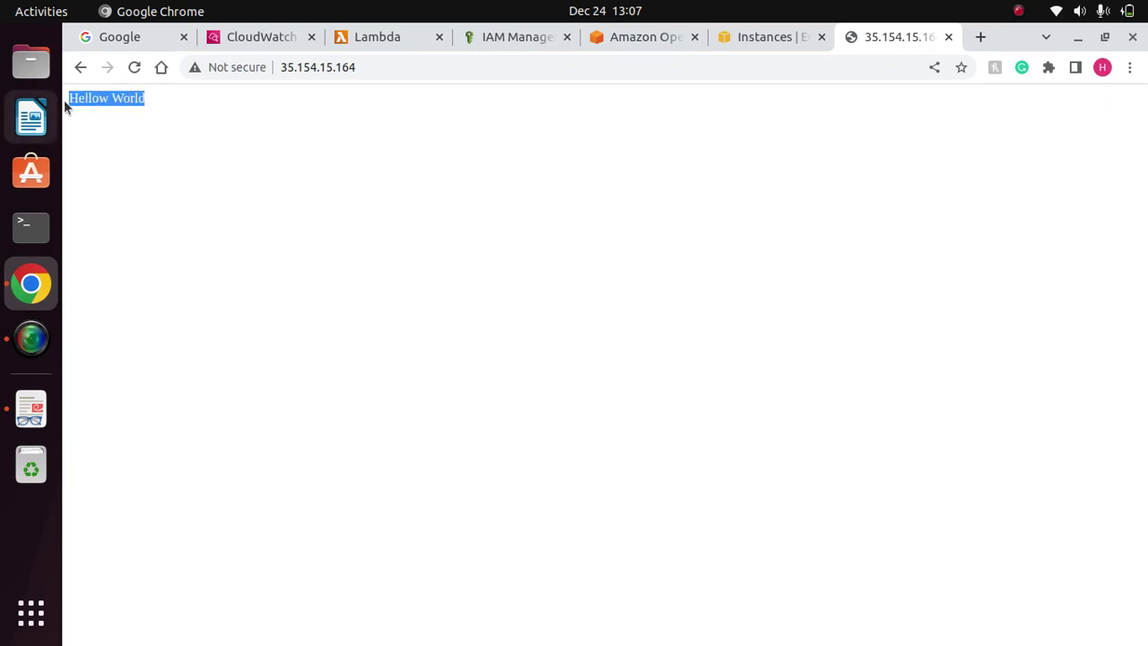
click(180, 103)
drag(179, 99, 77, 98)
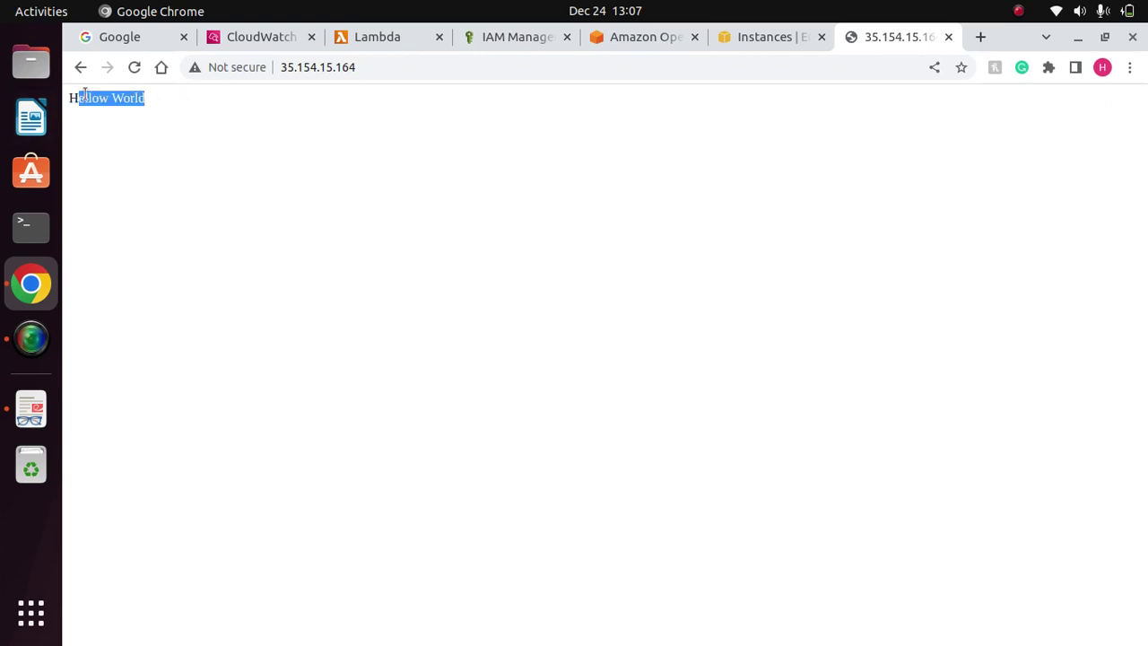
click(162, 103)
drag(163, 102, 93, 99)
click(204, 104)
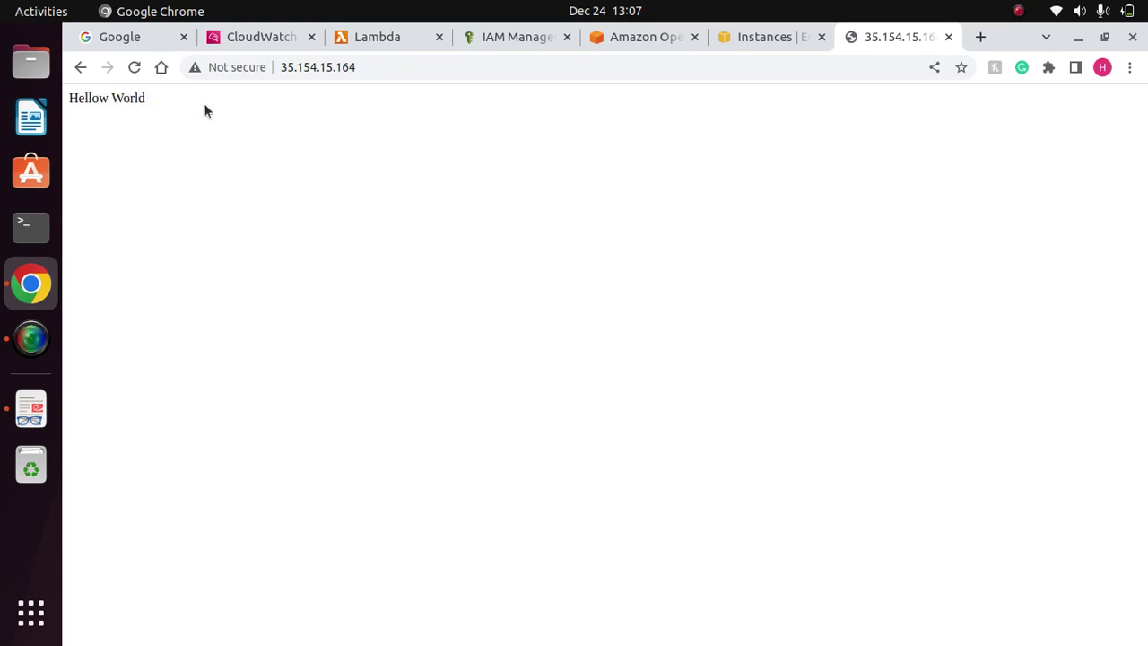
Request 35.154.15.164/hrhh and confirm the server returns a 404 Not Found page.
click(365, 74)
click(364, 71)
text(/hrhh)
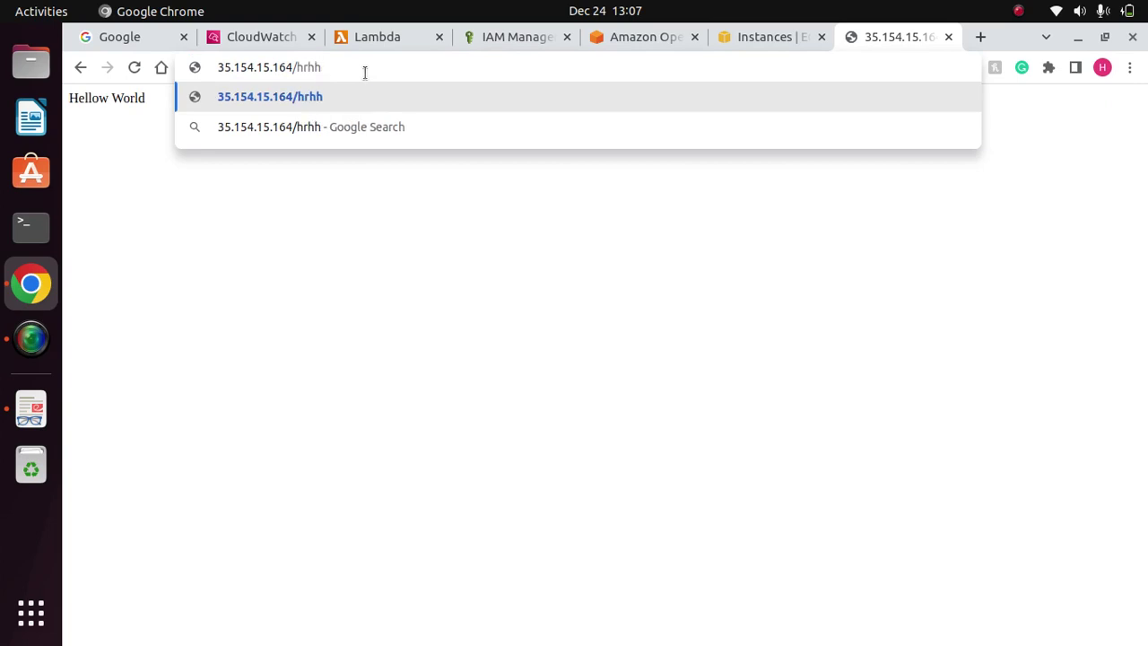
key(Return)
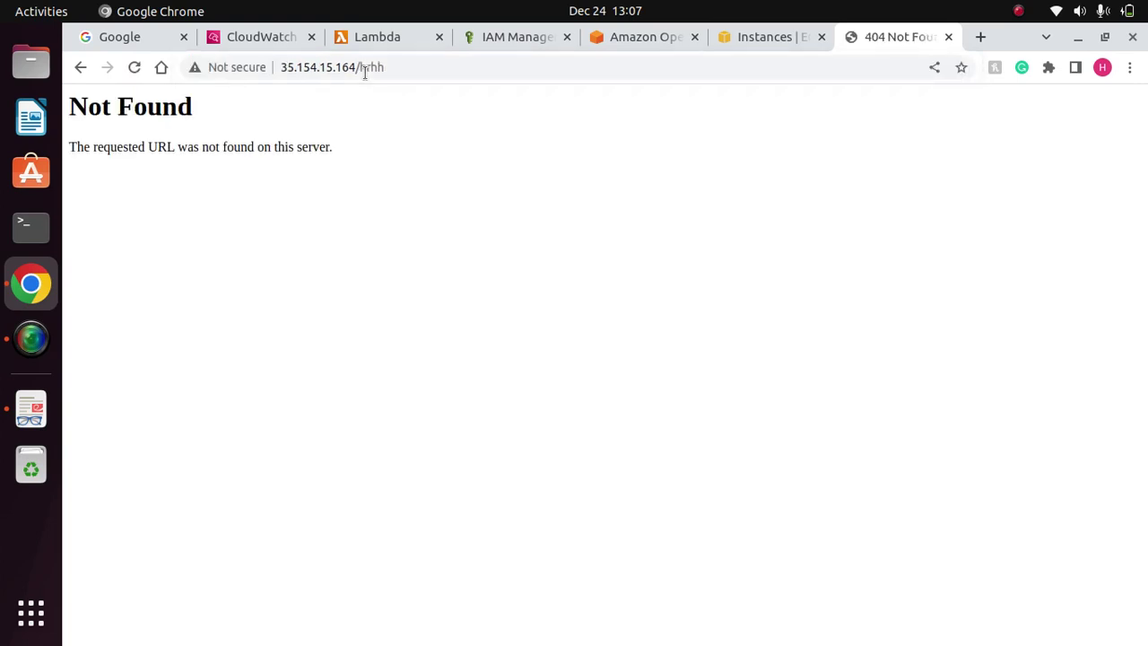
drag(329, 149, 31, 116)
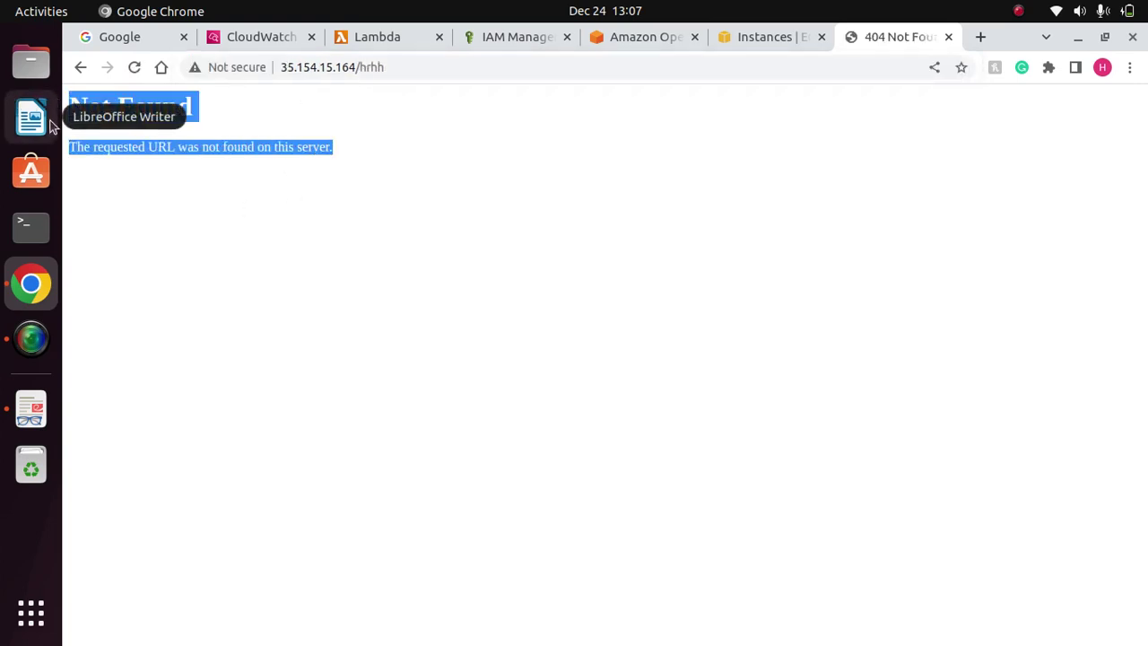
click(258, 175)
drag(350, 162, 88, 106)
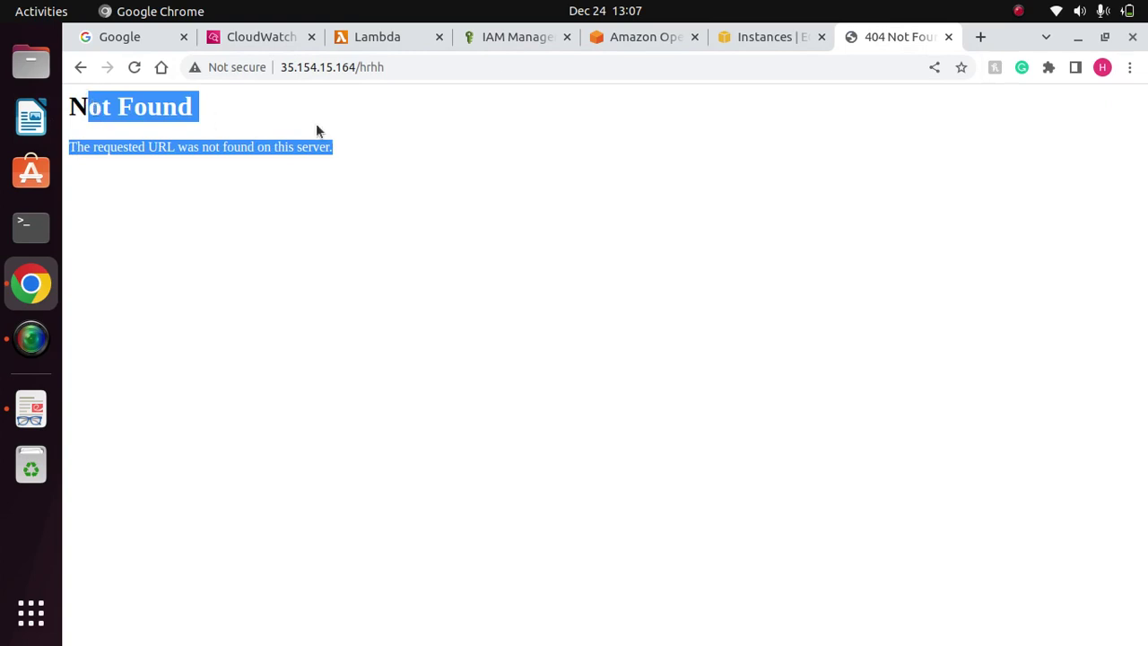
click(316, 122)
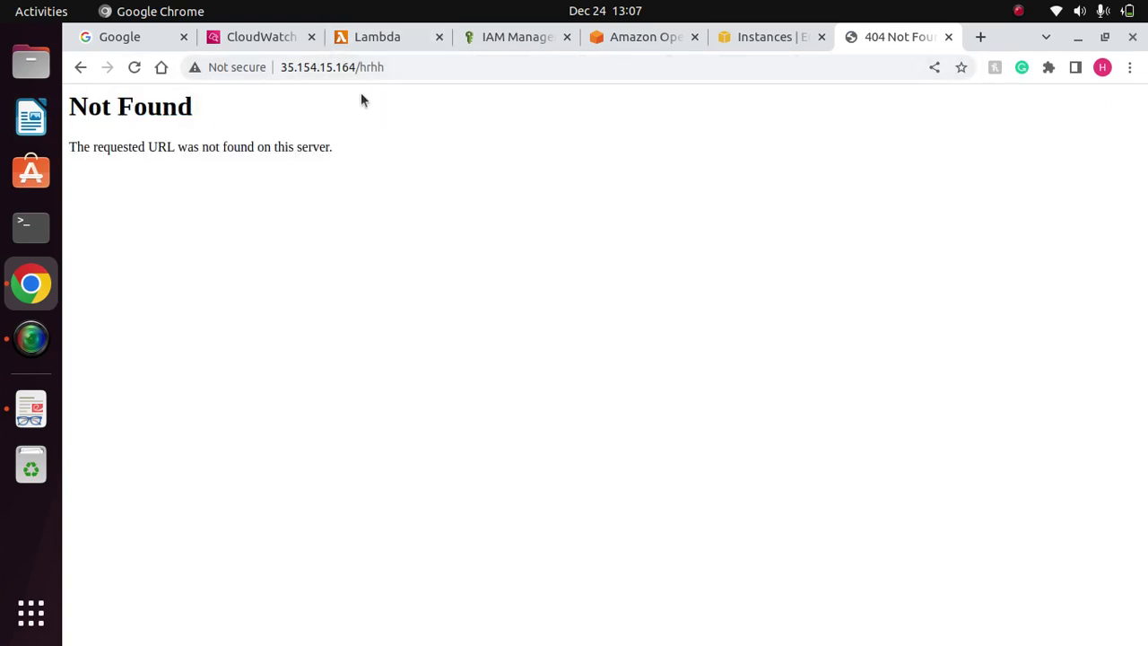
drag(338, 151, 87, 105)
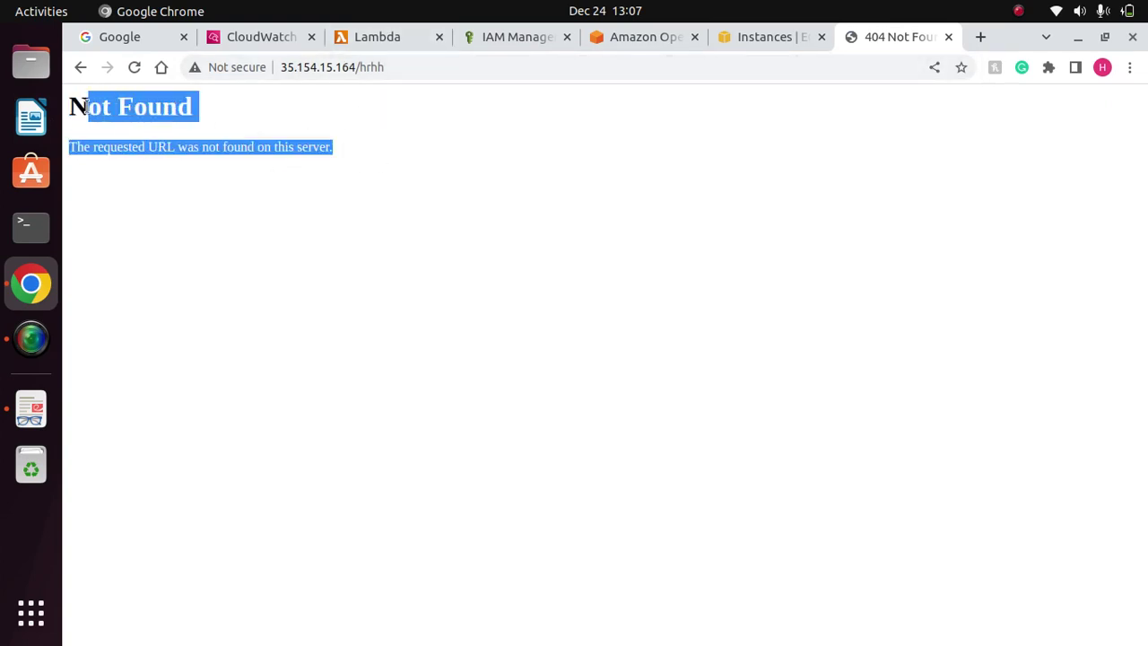
click(332, 149)
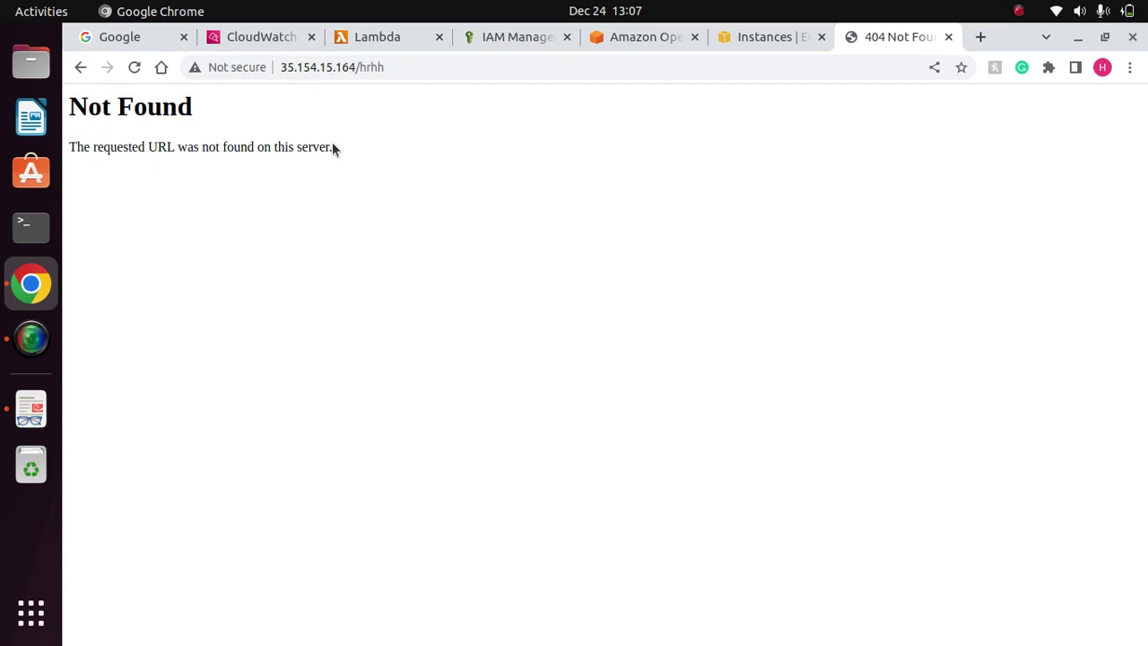
click(768, 35)
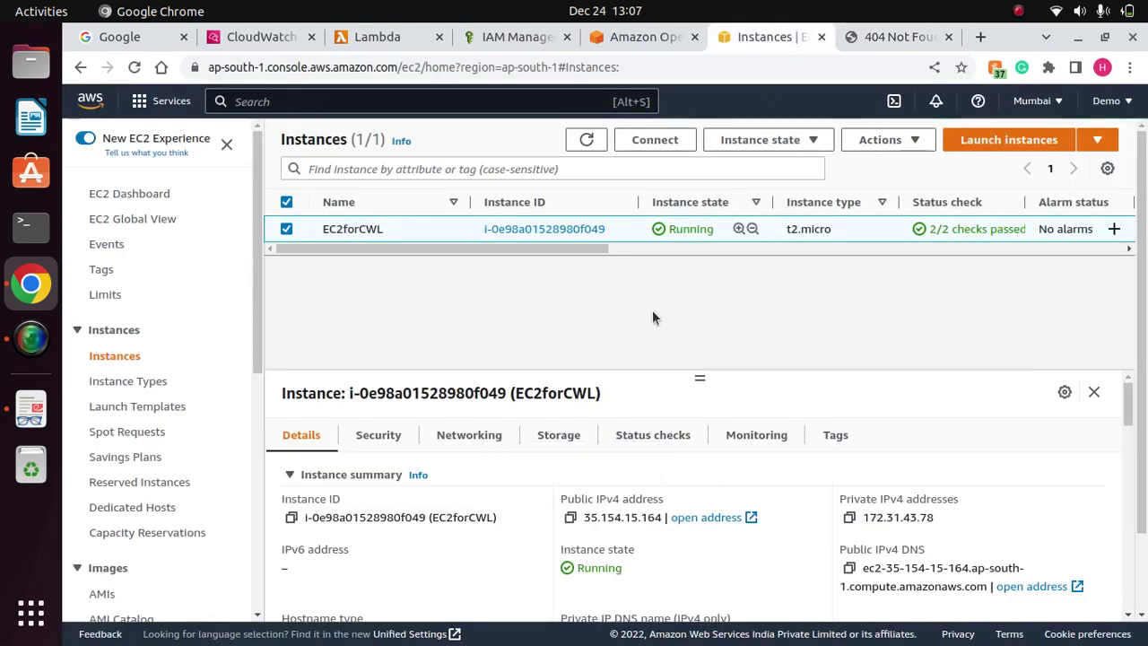
Select error_log and choose Actions > Create Amazon OpenSearch Service subscription filter.
click(255, 36)
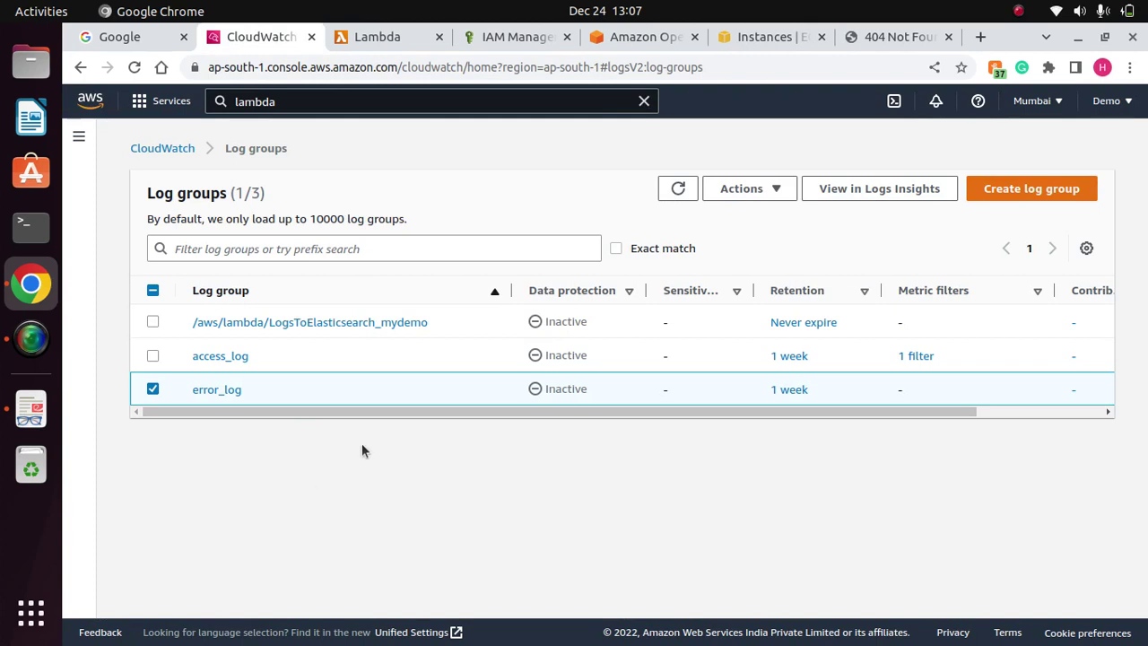
drag(669, 412, 733, 414)
click(154, 389)
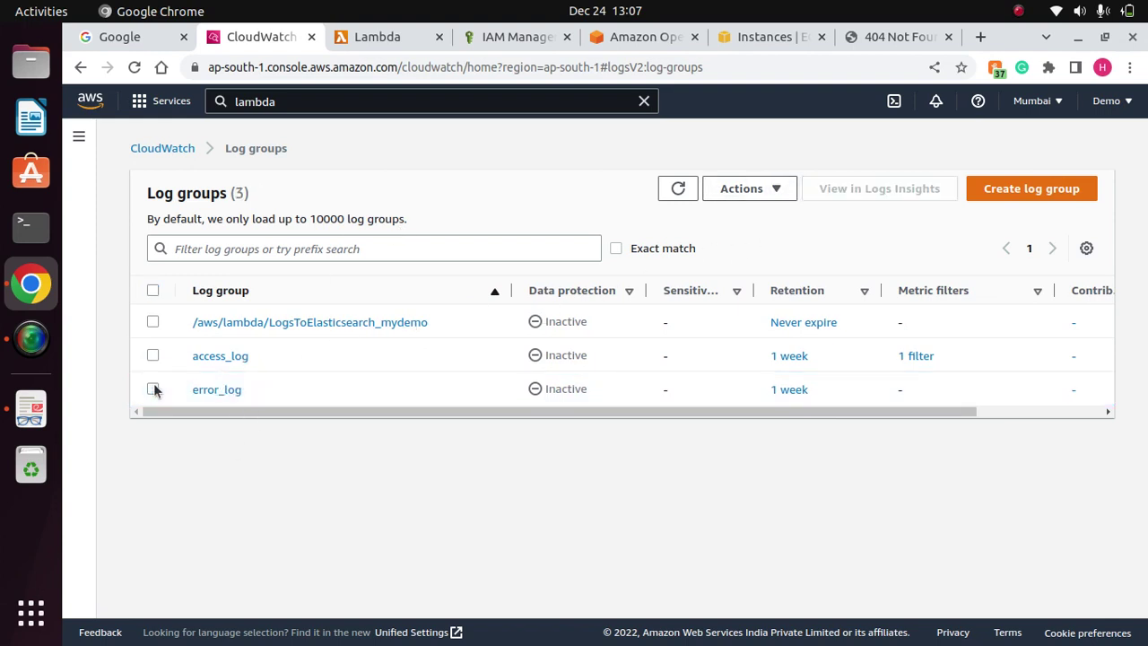
click(154, 389)
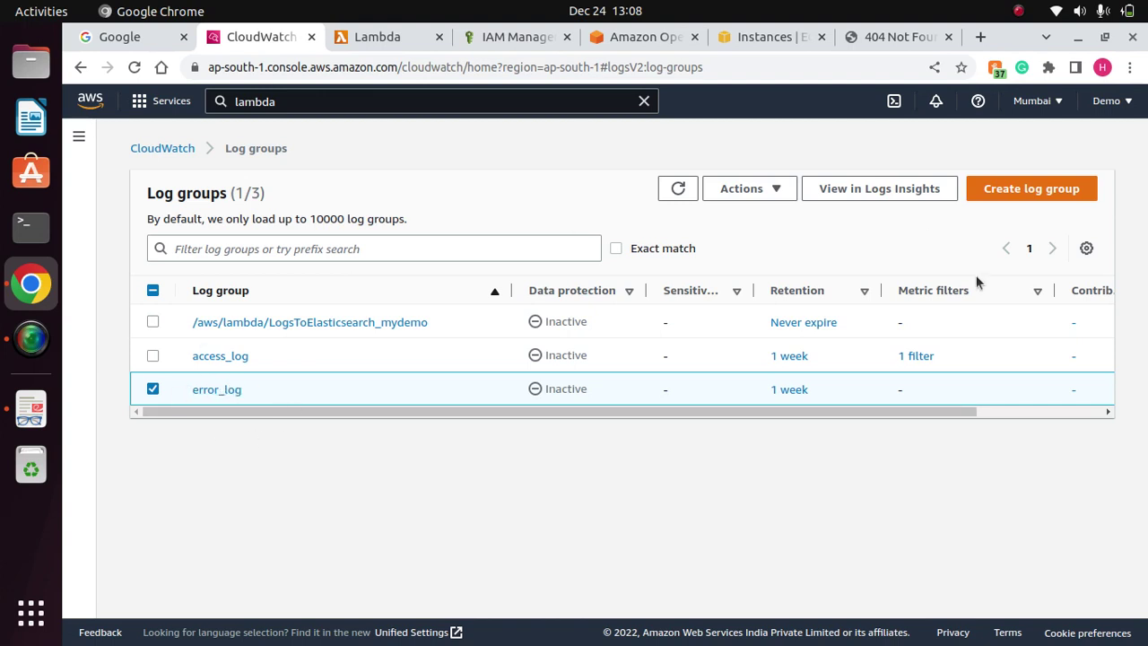
click(780, 195)
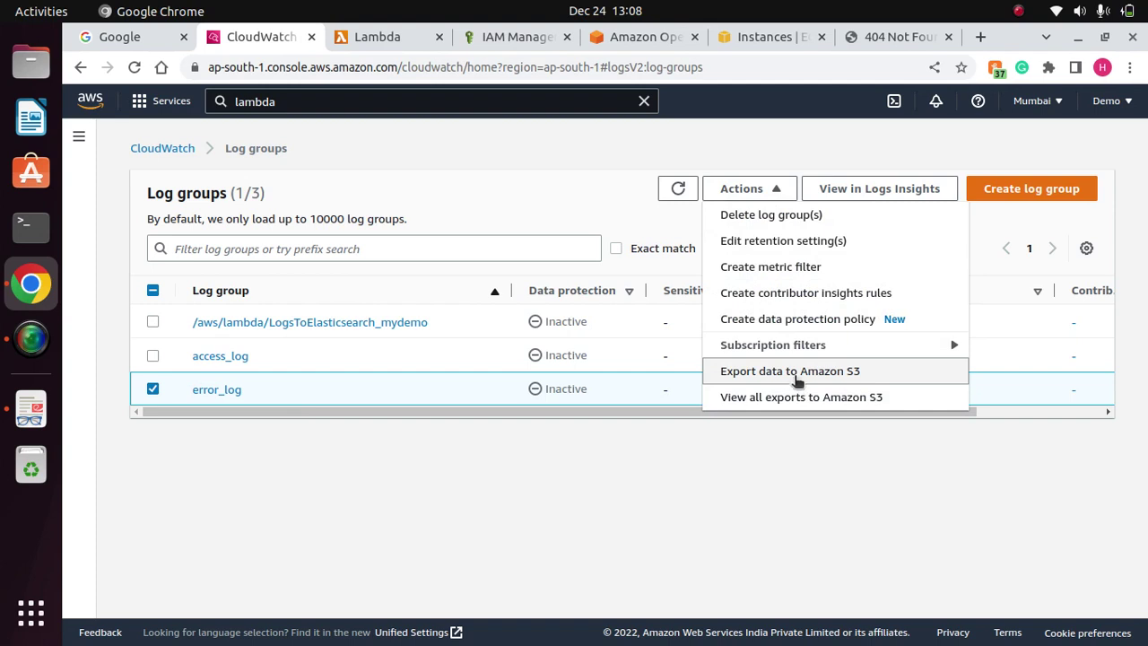
mouse_move(801, 349)
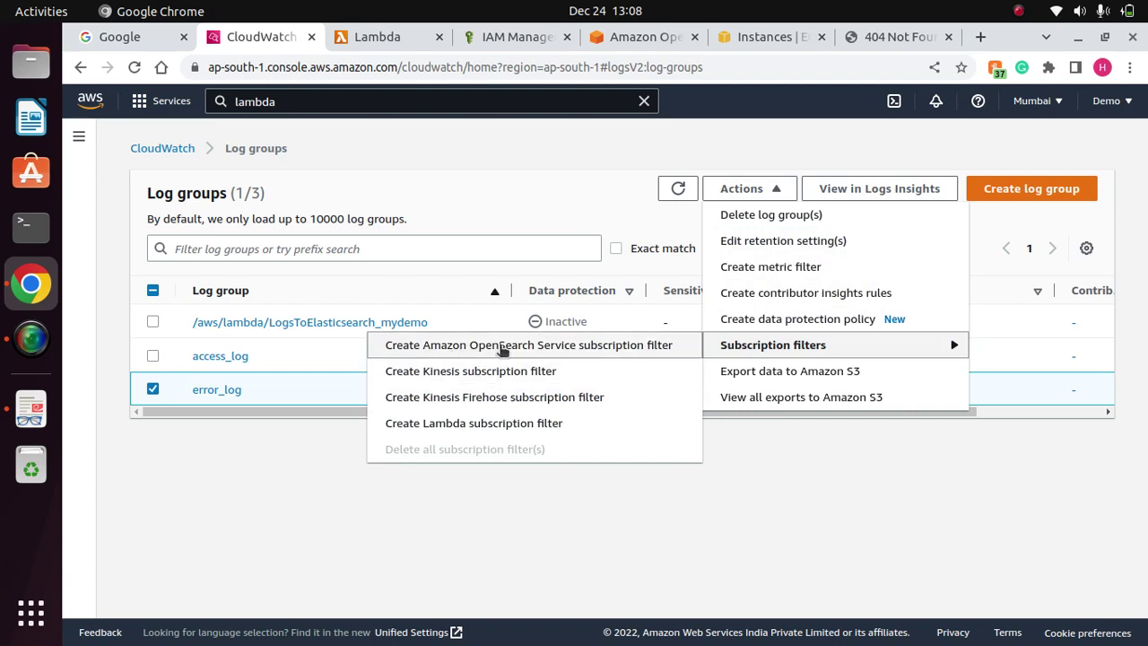
click(613, 348)
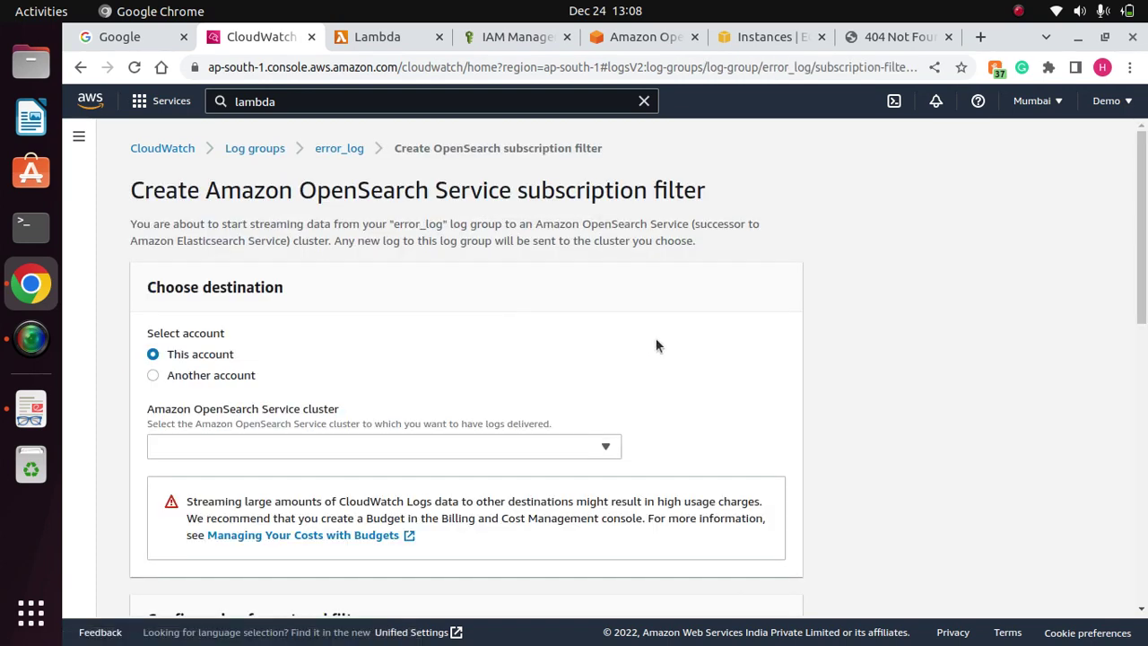
Find no OpenSearch clusters available in the filter form and open the empty OpenSearch Service Domains page.
click(589, 449)
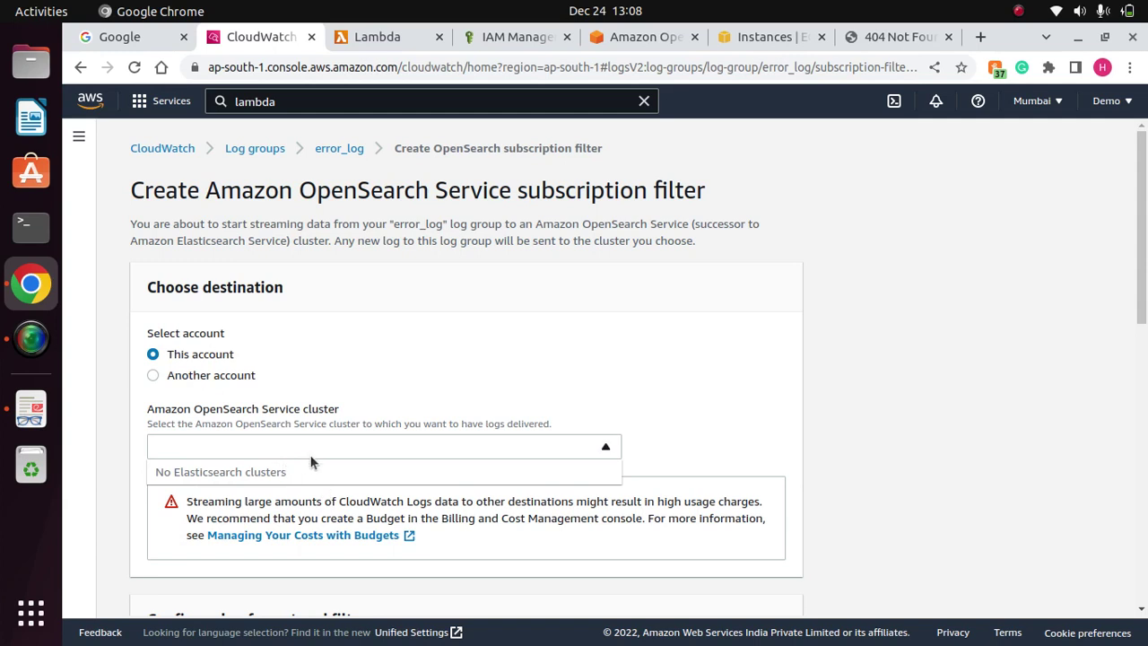
click(602, 353)
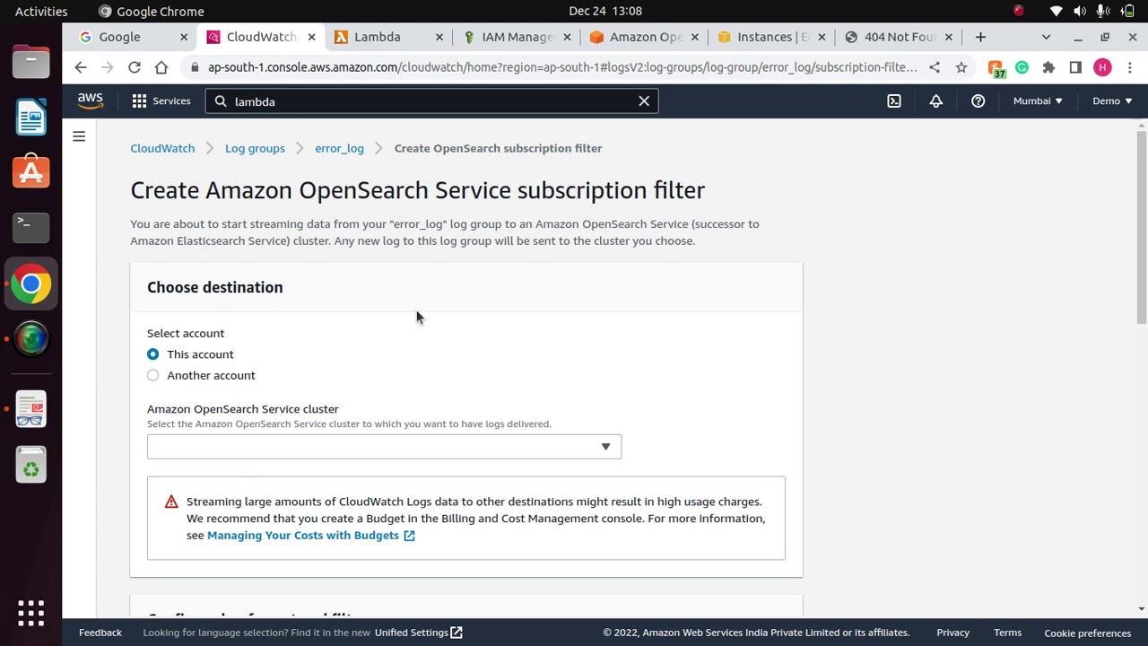
click(633, 40)
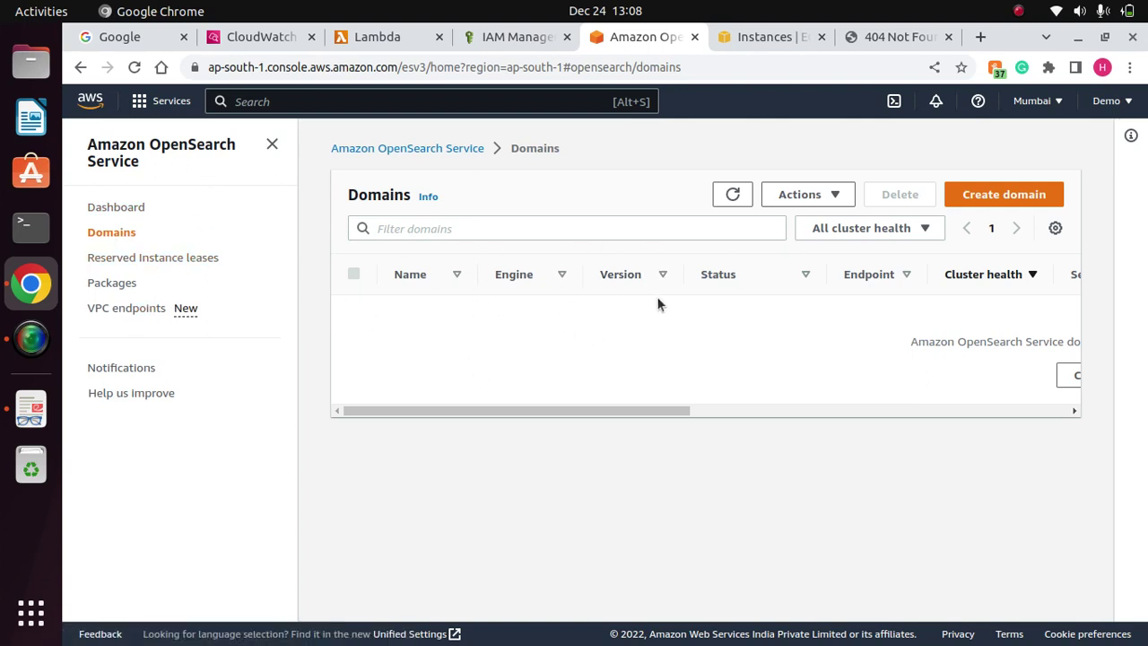
Start a new domain named mynewdomain with the Development and testing deployment type.
click(1009, 198)
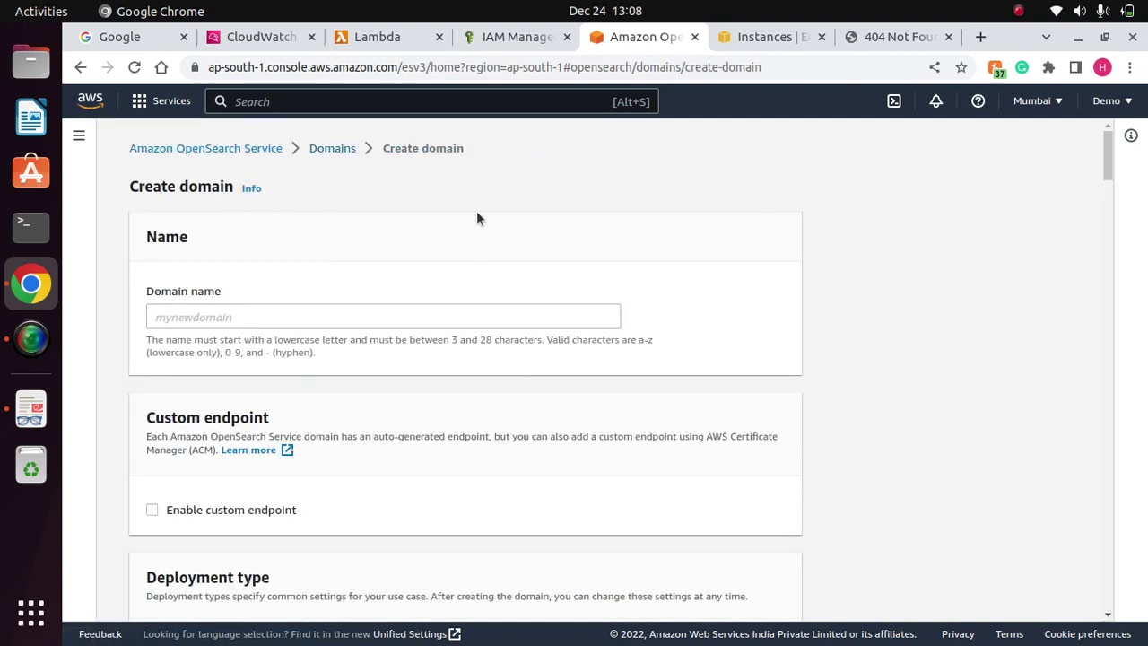
click(456, 315)
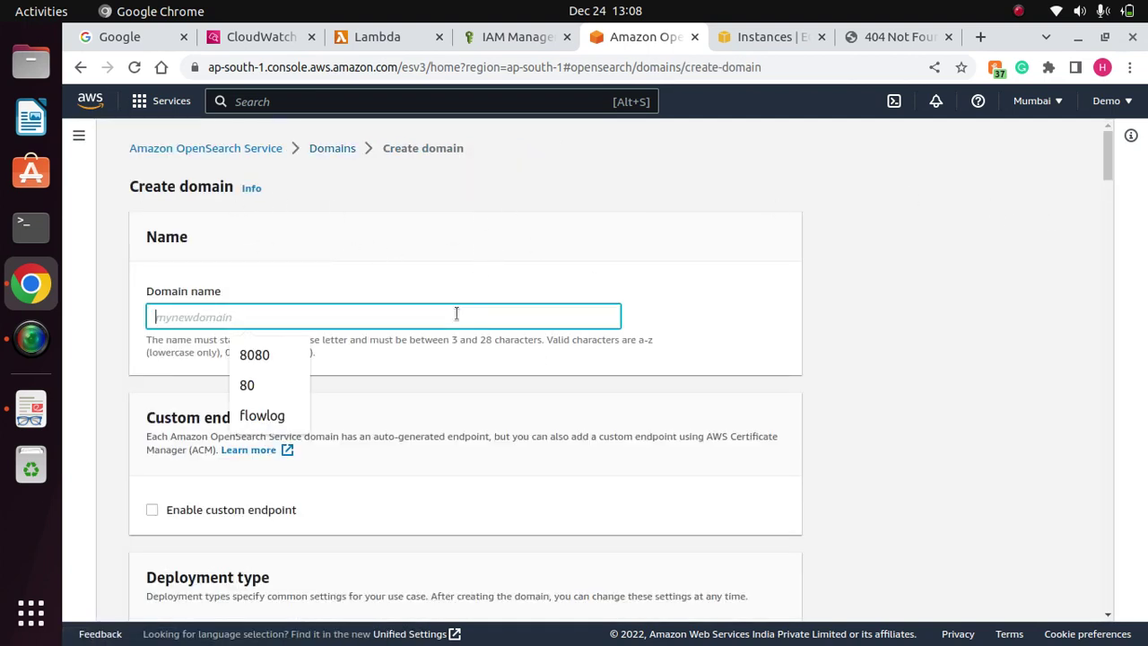
text(mynew)
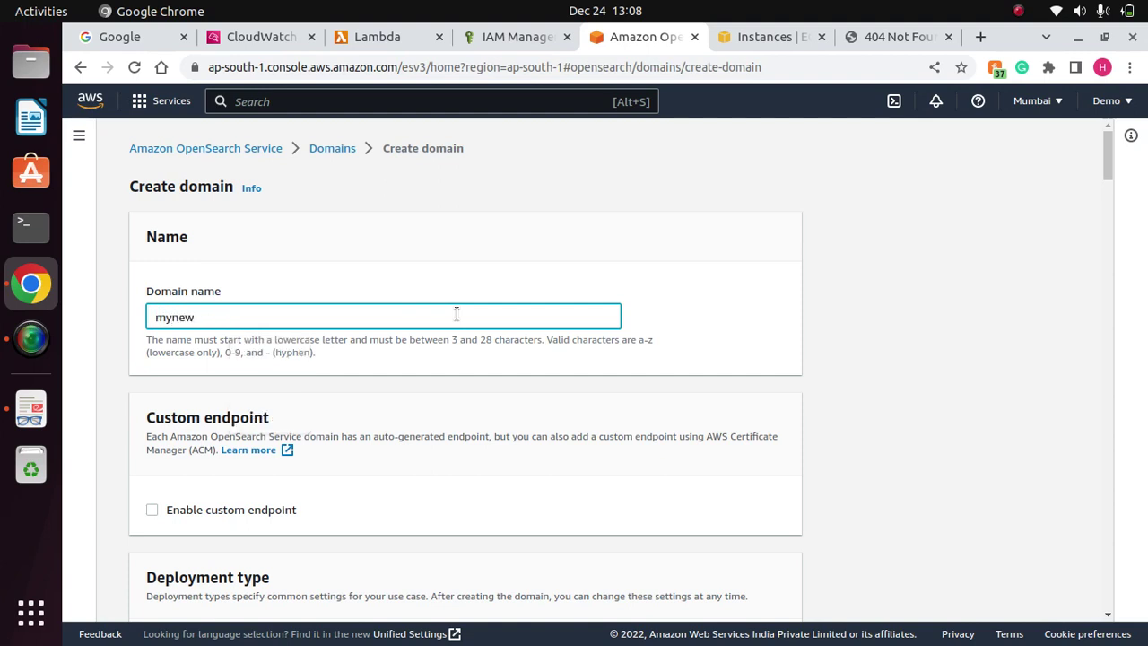
text(domain)
click(707, 330)
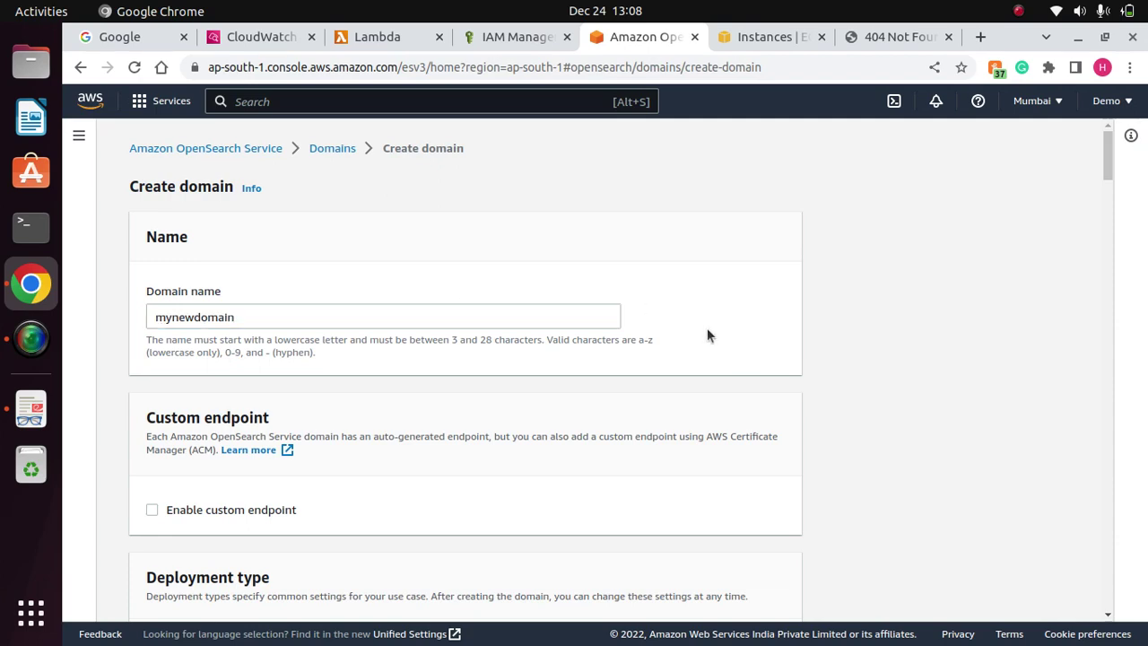
drag(1108, 164, 1108, 203)
drag(276, 184, 108, 183)
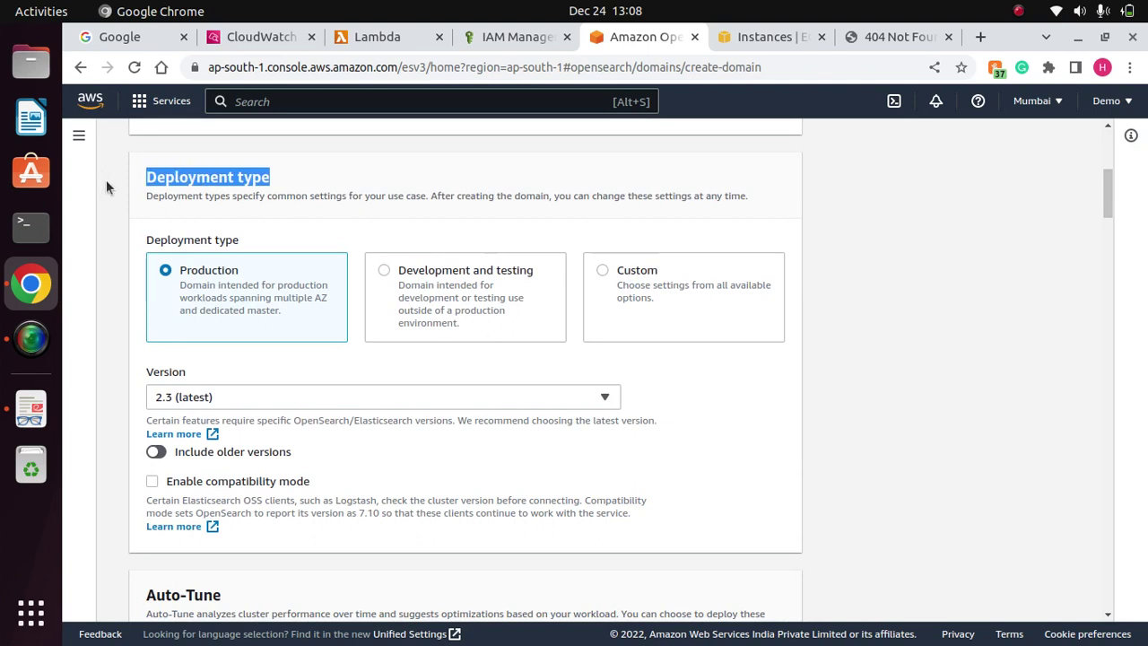
click(447, 198)
click(384, 270)
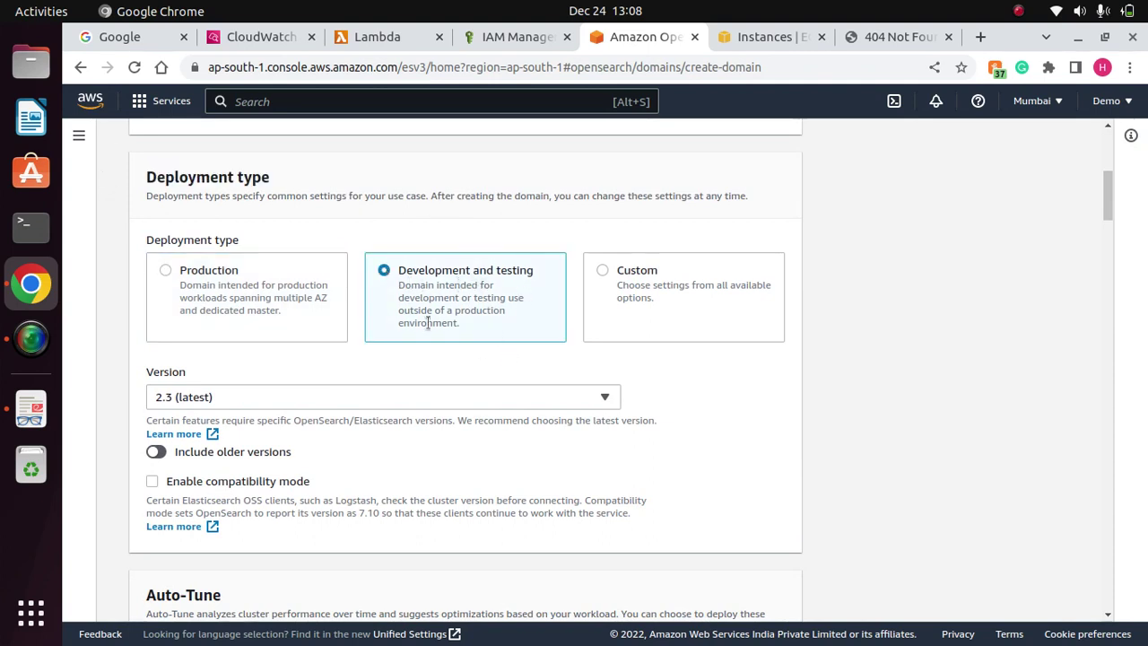
Choose Elasticsearch 7.10, a single availability zone (1-AZ), and the t3.small.search instance type.
click(315, 399)
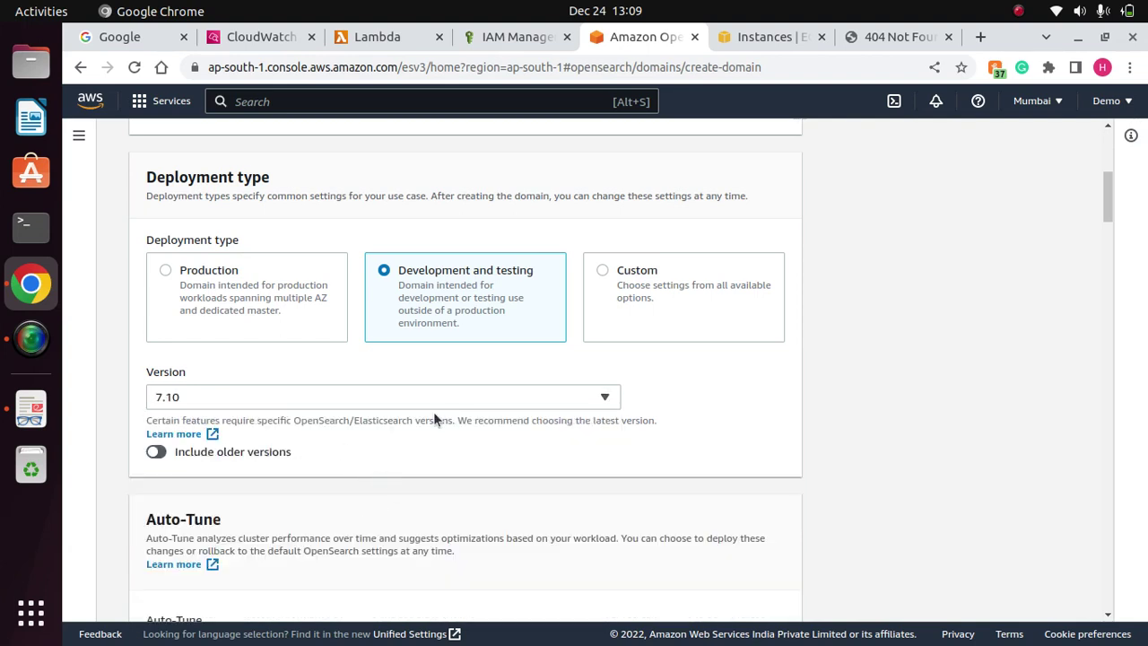
click(422, 398)
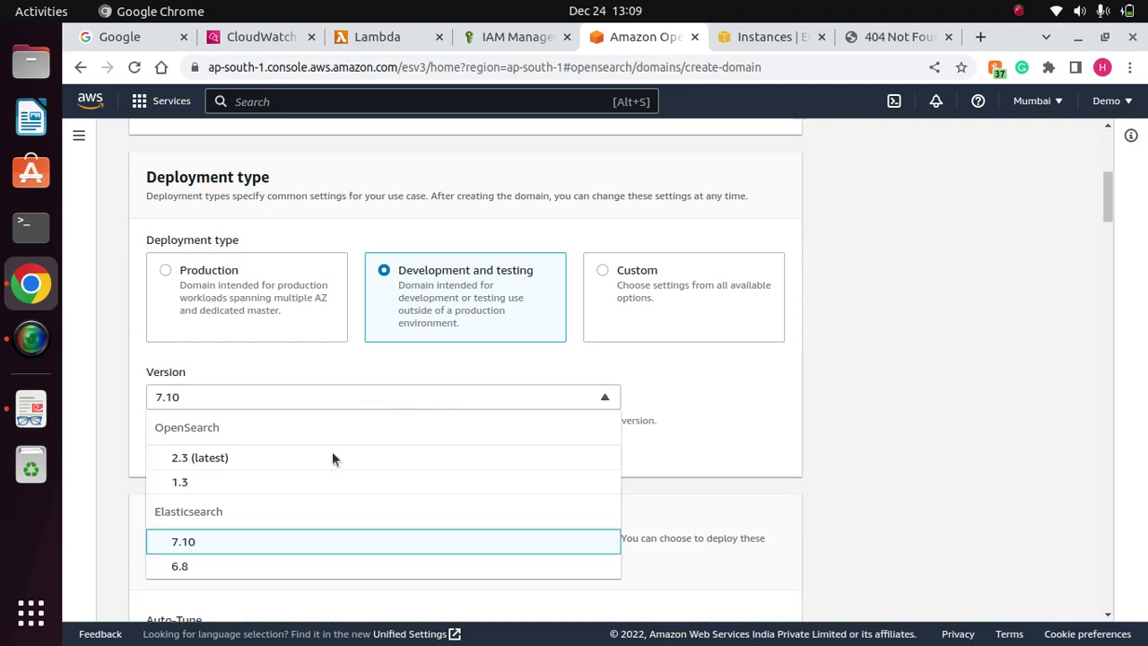
click(212, 548)
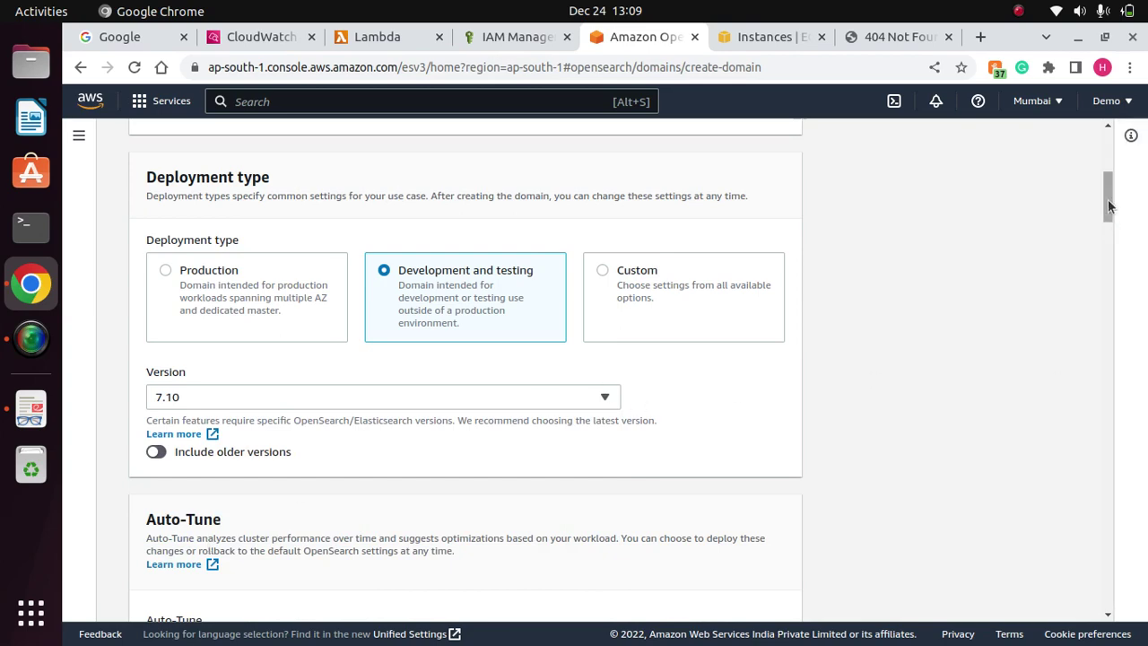
drag(1107, 192, 1108, 285)
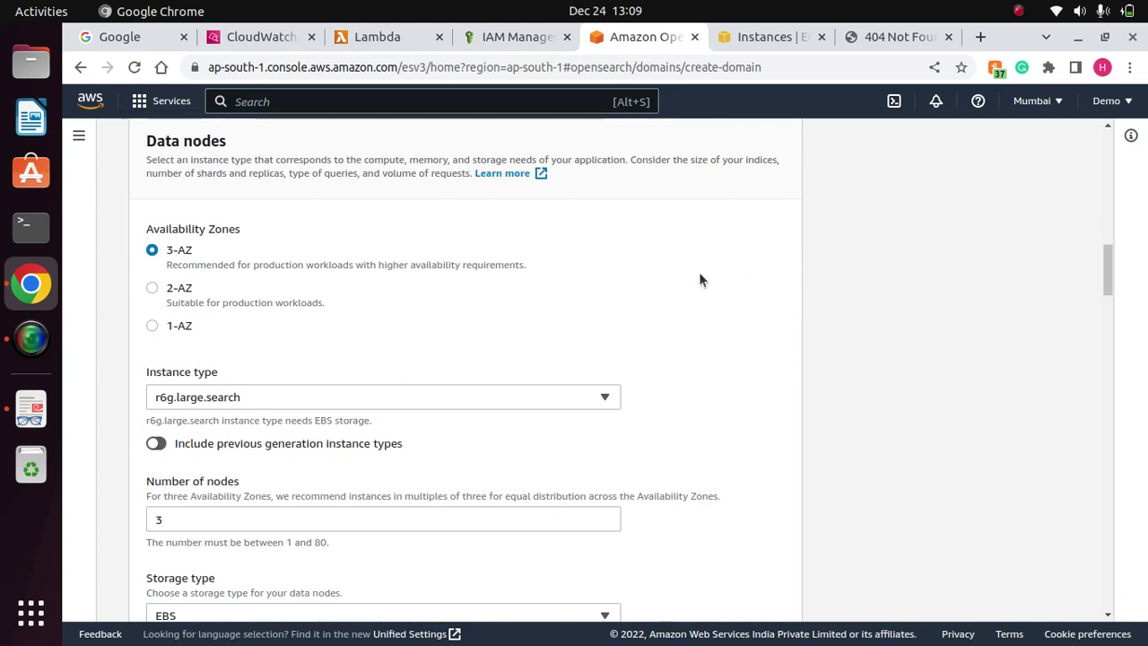
click(152, 328)
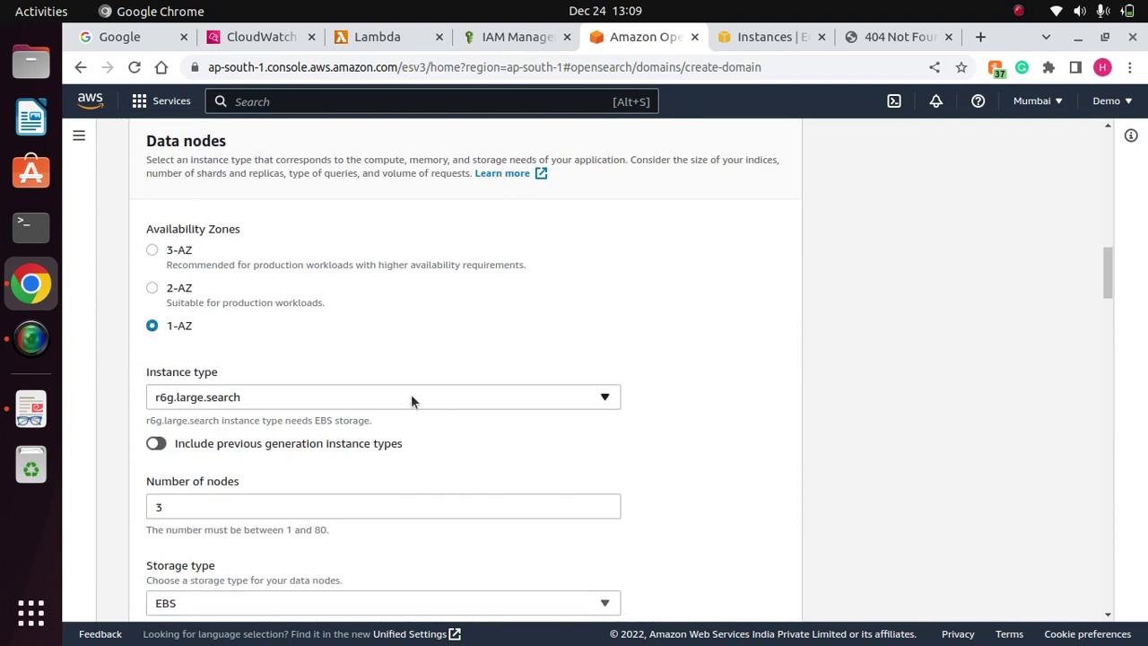
click(467, 394)
click(700, 341)
click(315, 401)
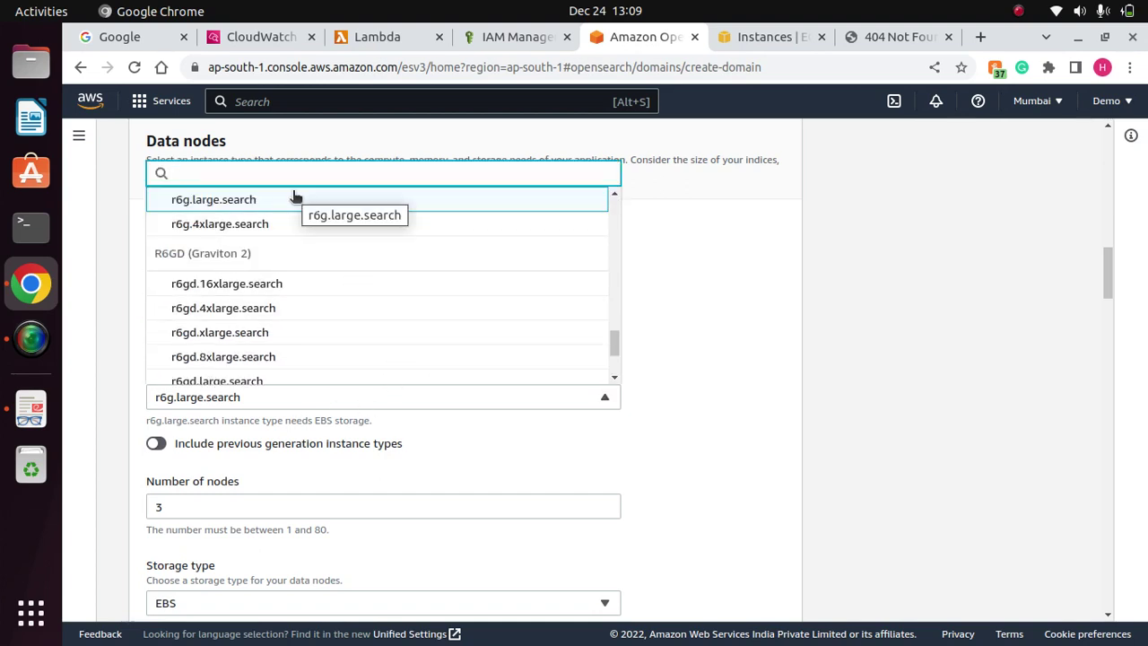
text(t3)
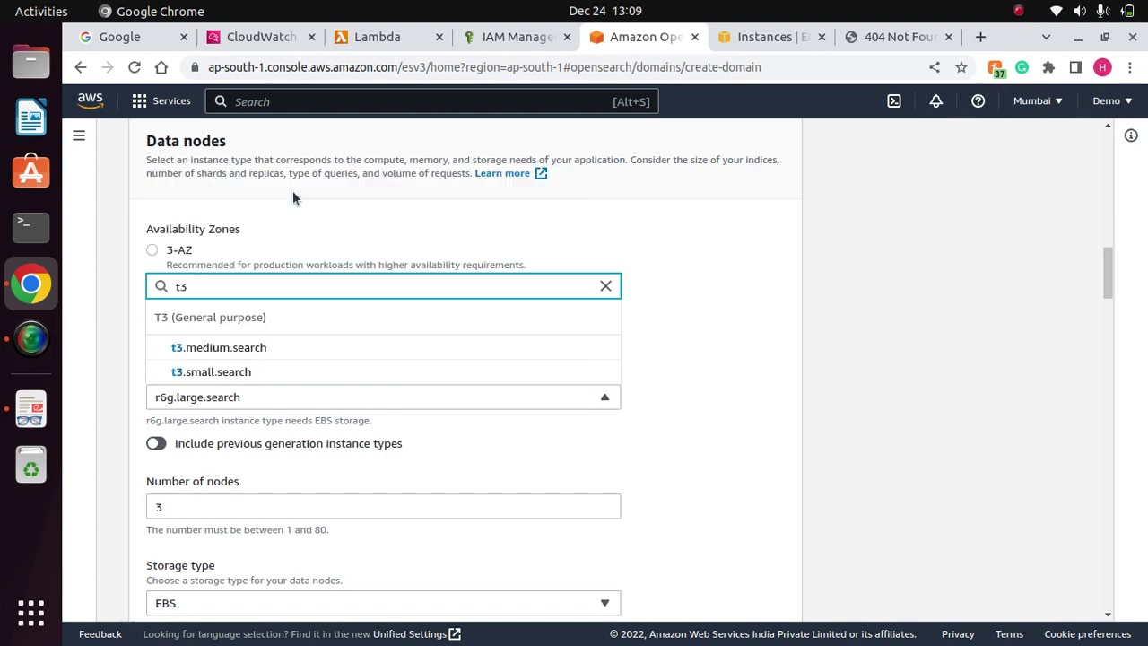
click(230, 377)
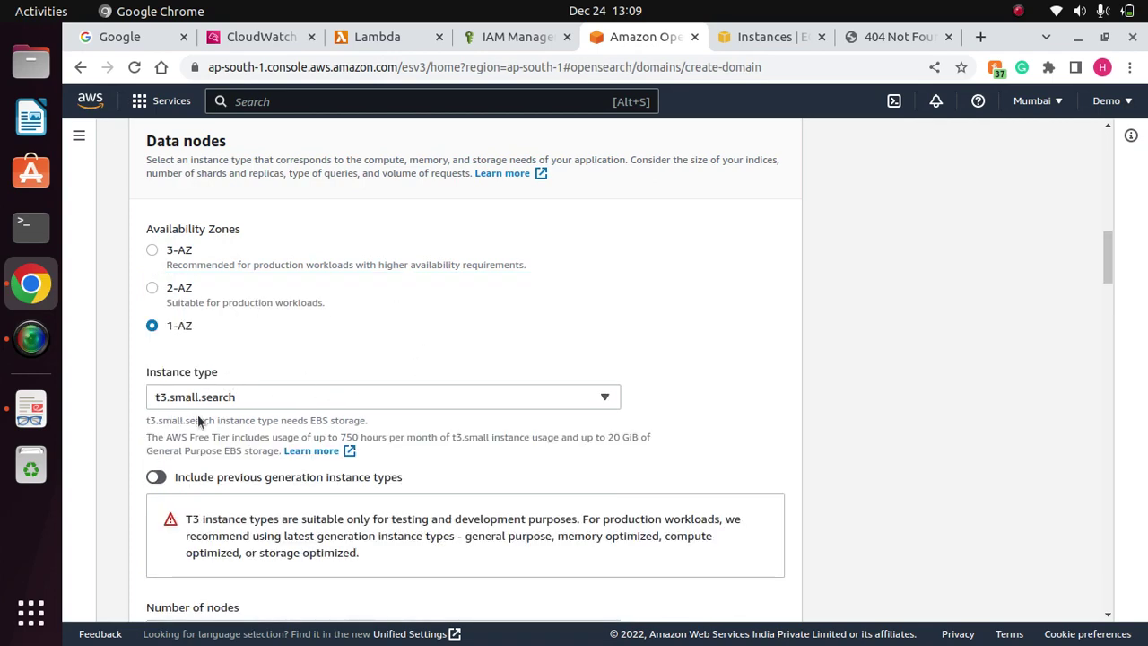
Change the number of data nodes from 3 to 1.
scroll(679, 352, down, 5)
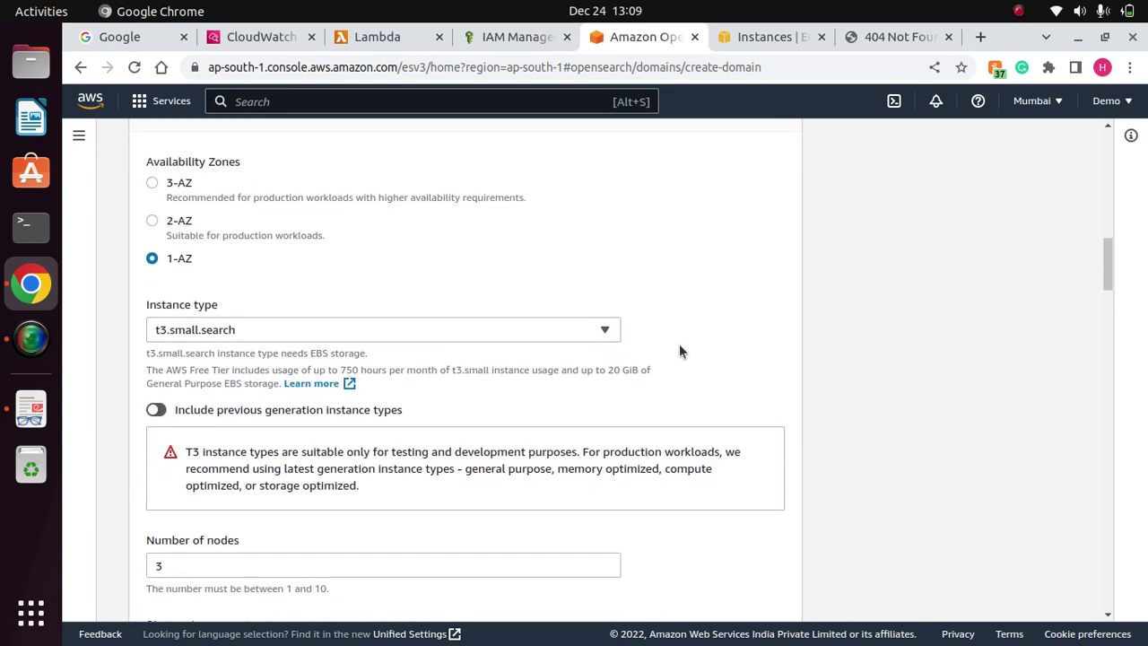
scroll(679, 351, down, 4)
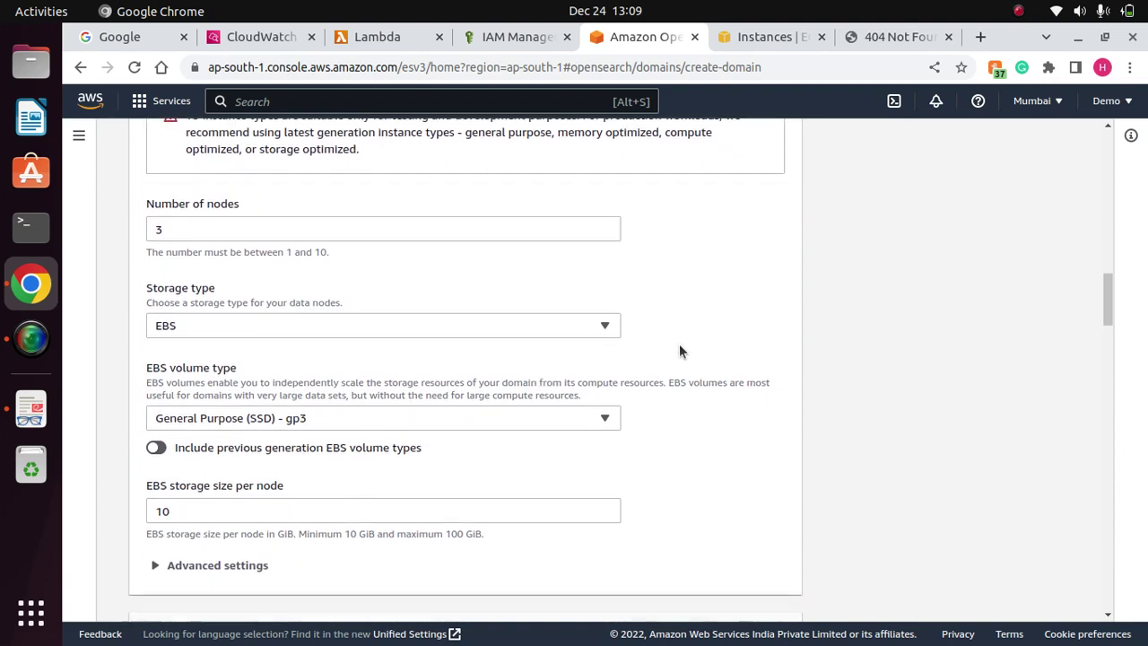
click(416, 229)
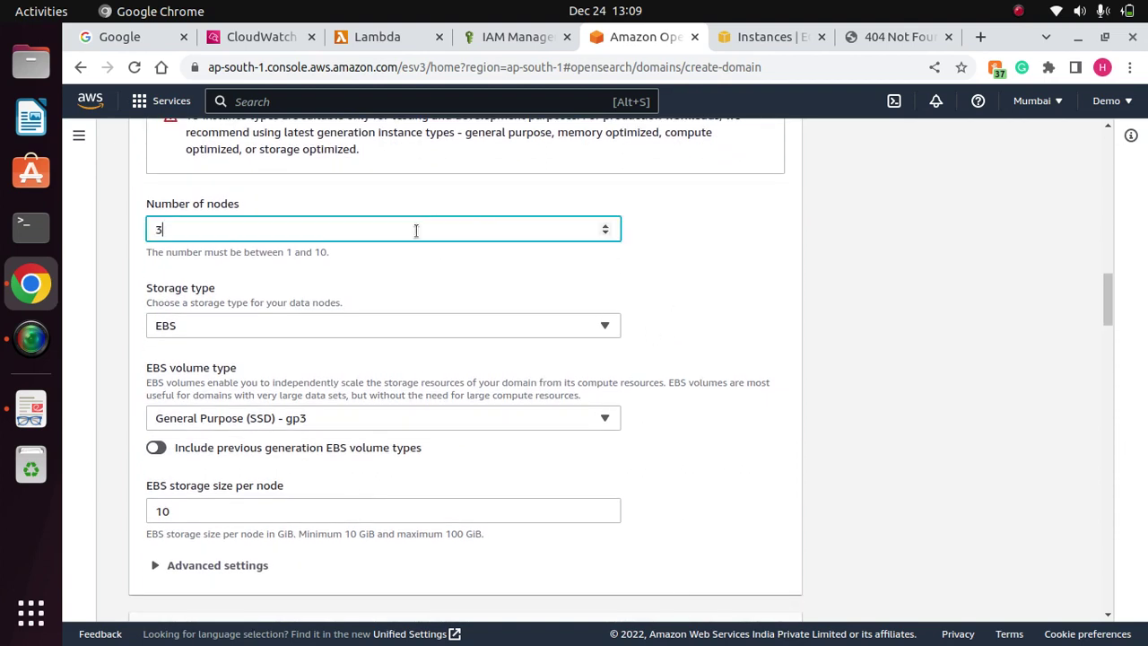
key(BackSpace)
text(1)
click(115, 228)
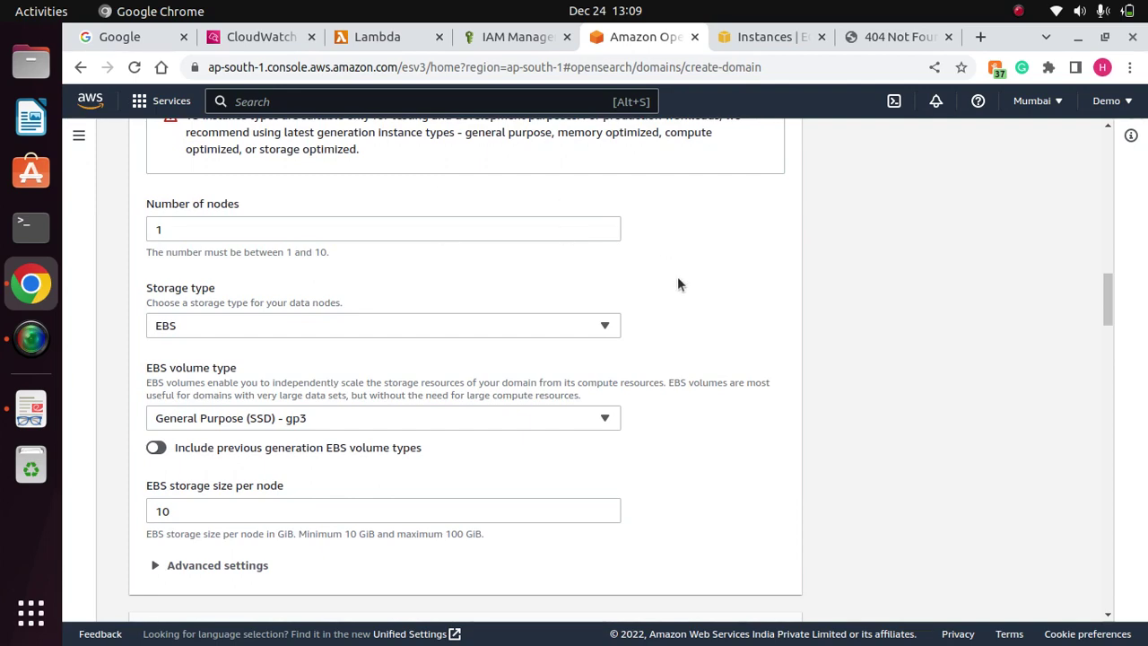
scroll(677, 285, down, 5)
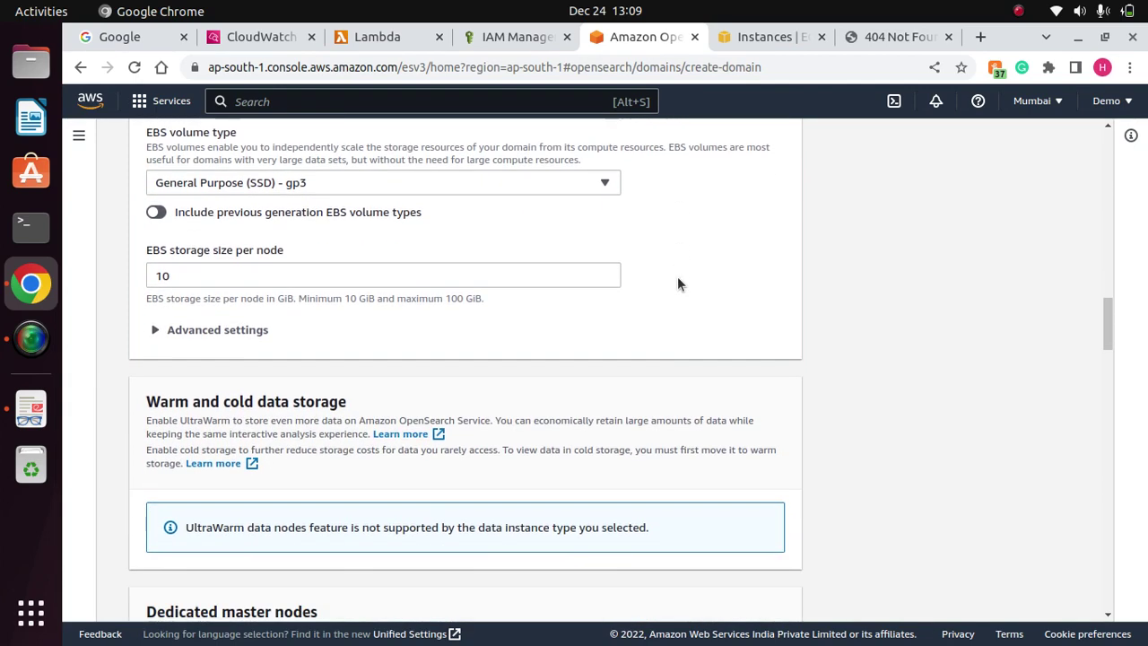
scroll(677, 284, down, 14)
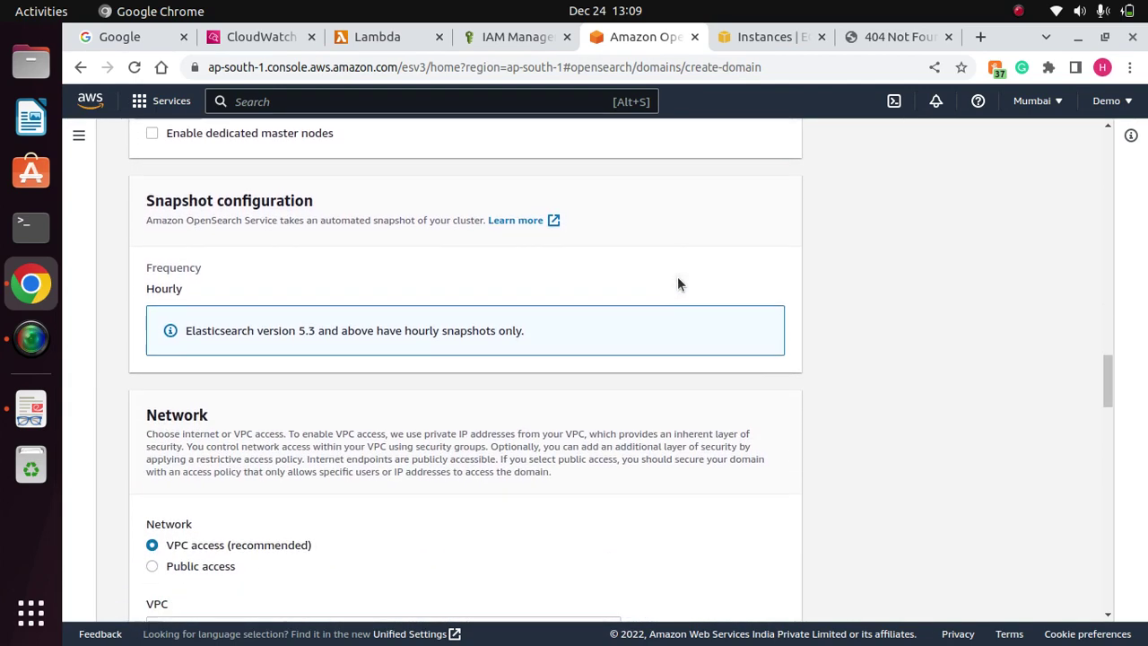
scroll(677, 284, down, 6)
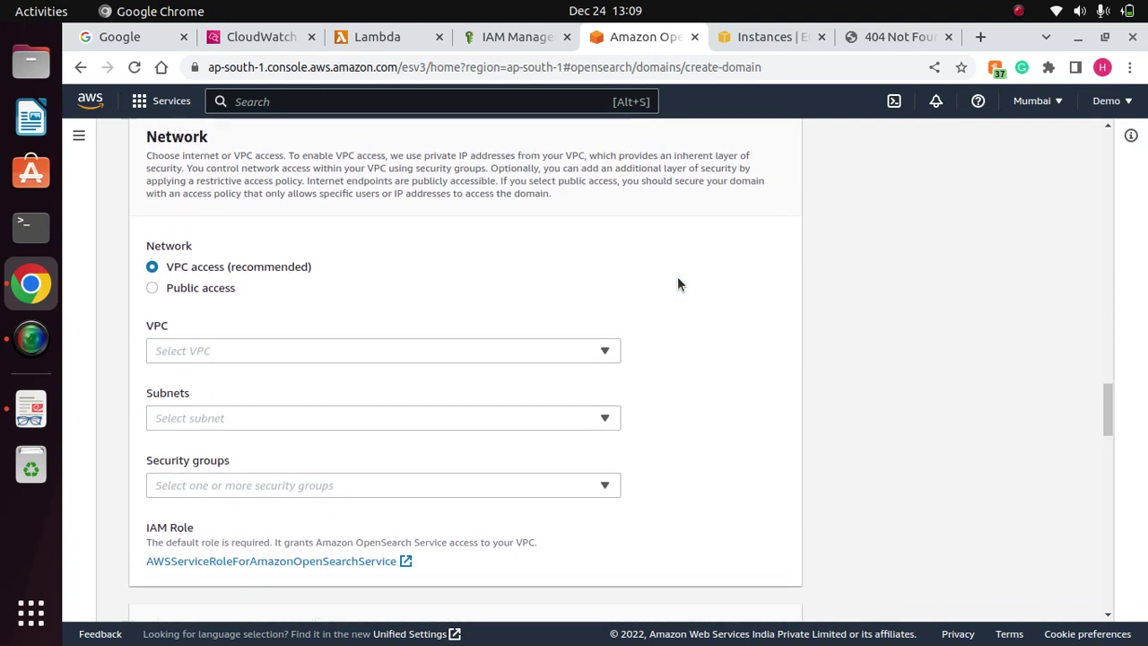
Set network access to Public access and review fine-grained access control's IAM ARN master user option.
click(167, 289)
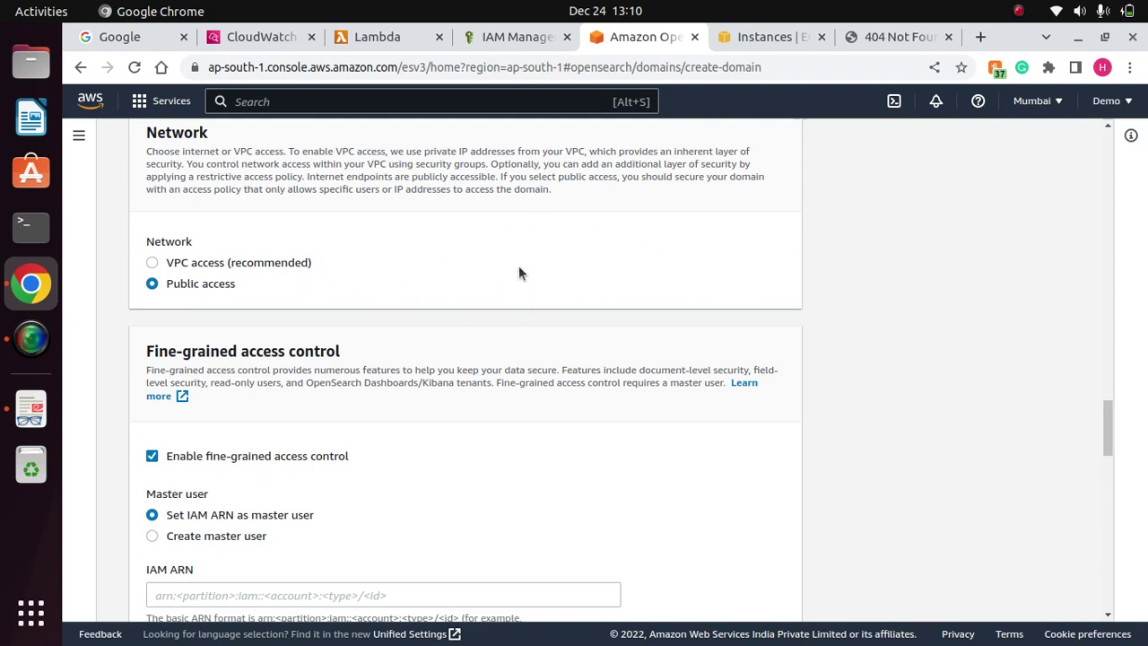
scroll(519, 272, down, 1)
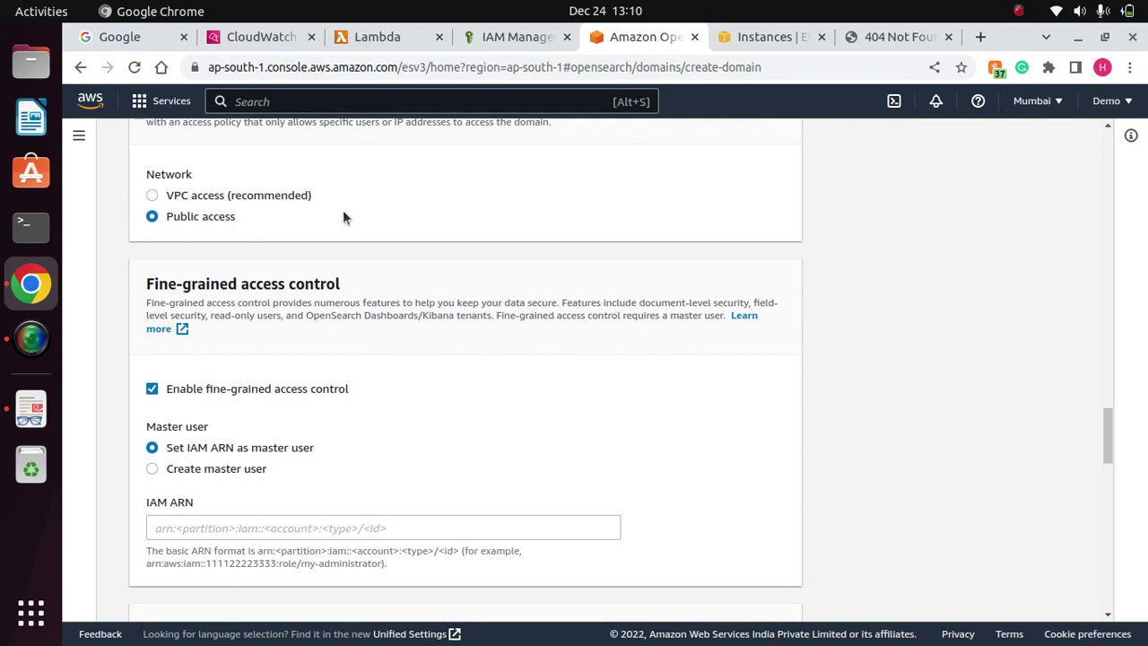
scroll(343, 215, down, 2)
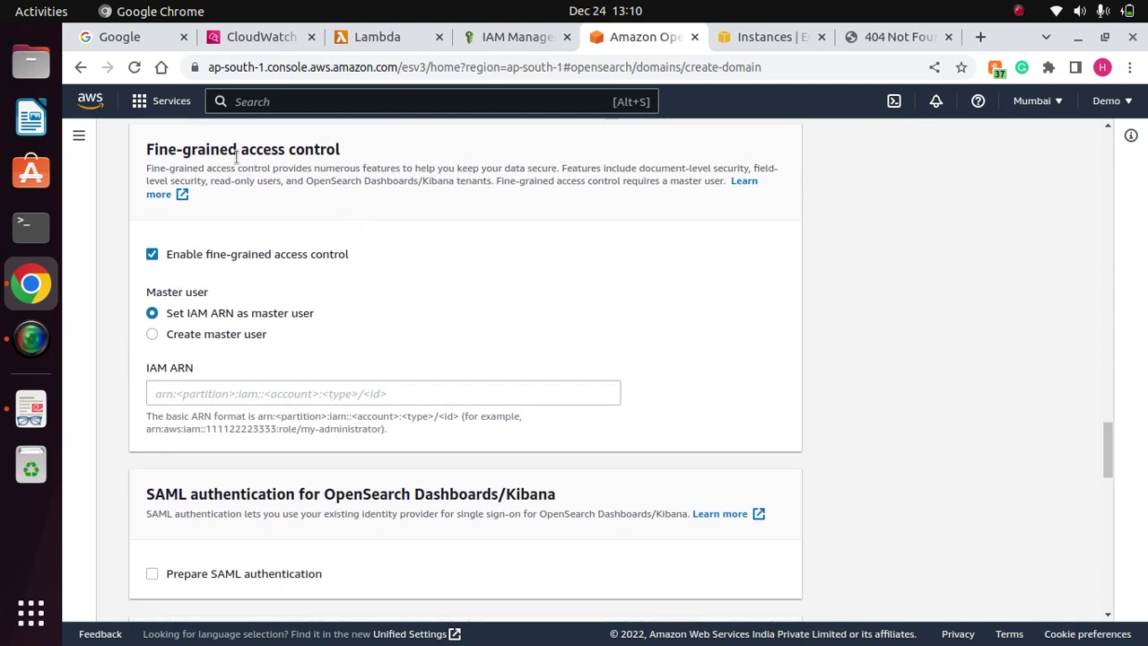
triple_click(140, 153)
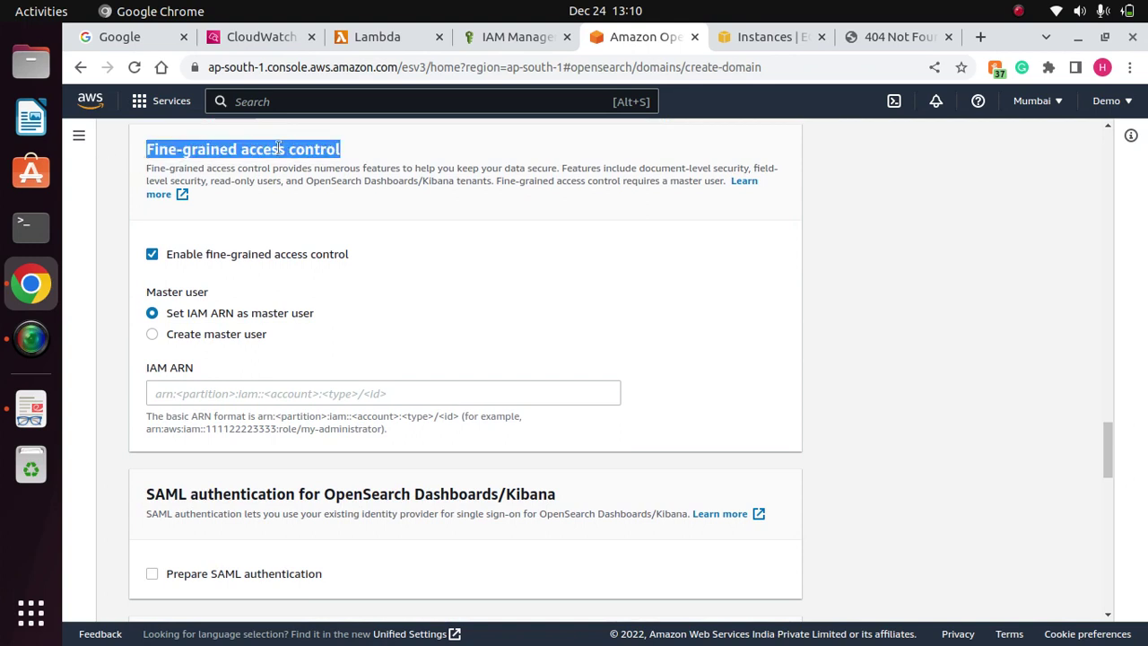
click(375, 152)
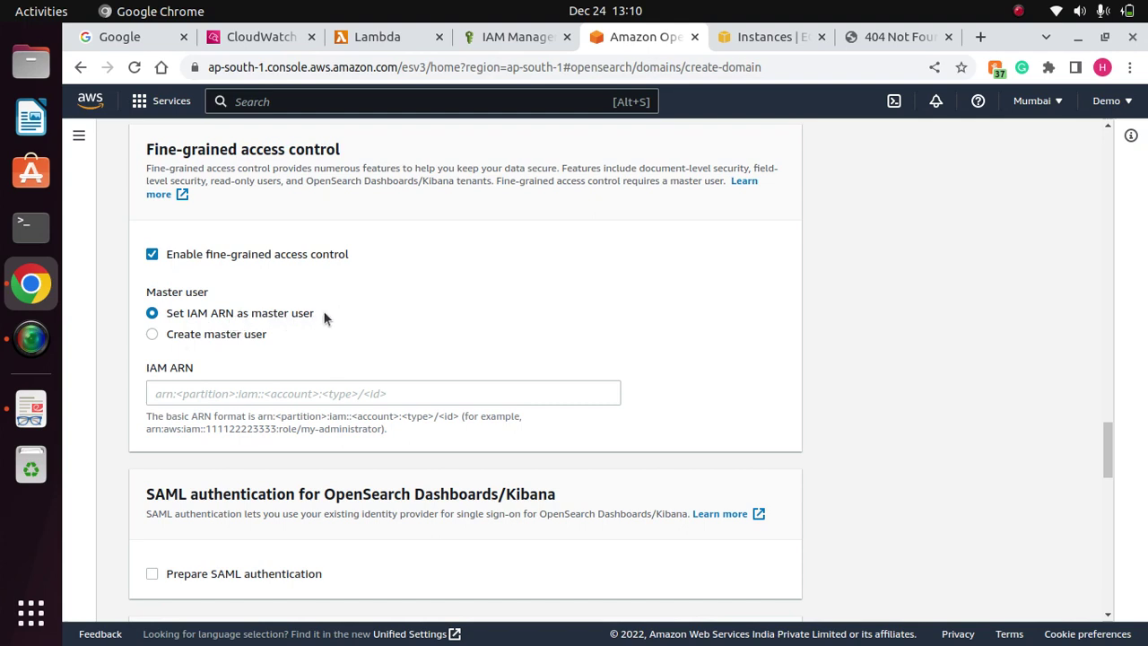
drag(323, 310, 164, 313)
click(343, 331)
drag(322, 313, 154, 312)
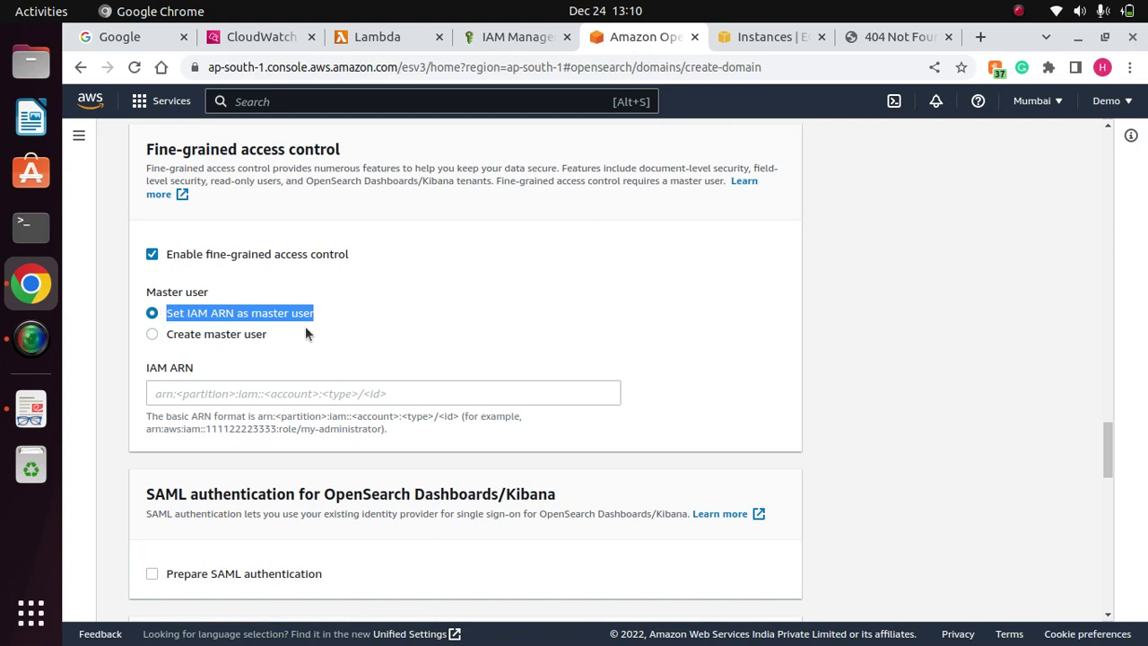
click(325, 331)
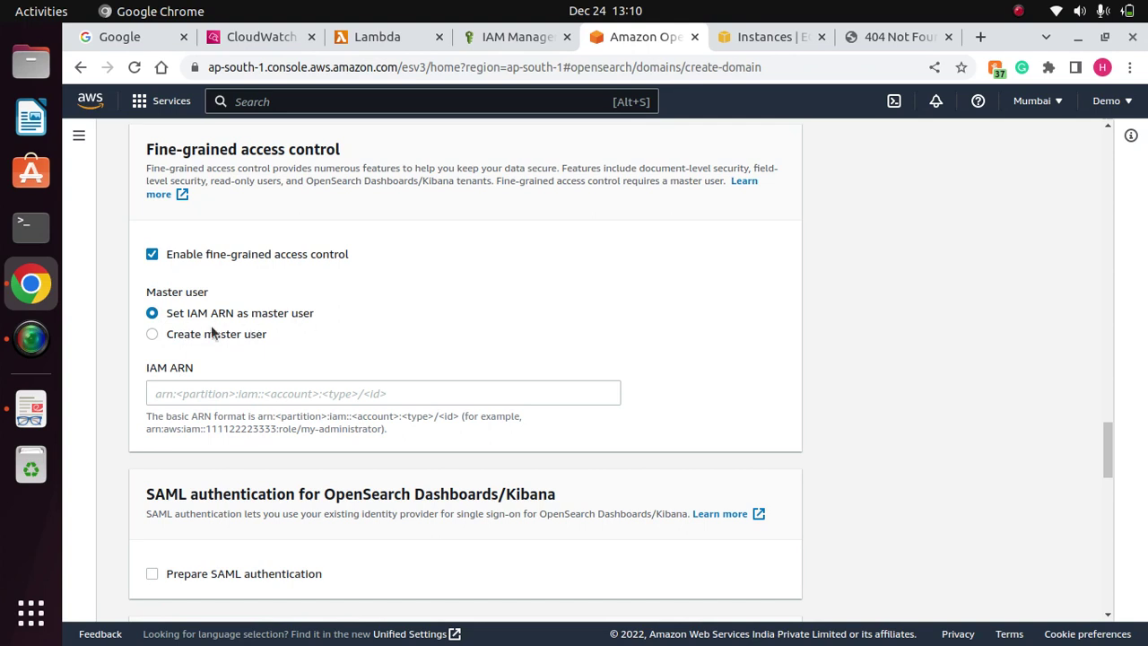
Create master user 'admin' with a password and set the access policy to fine-grained access control only.
click(152, 337)
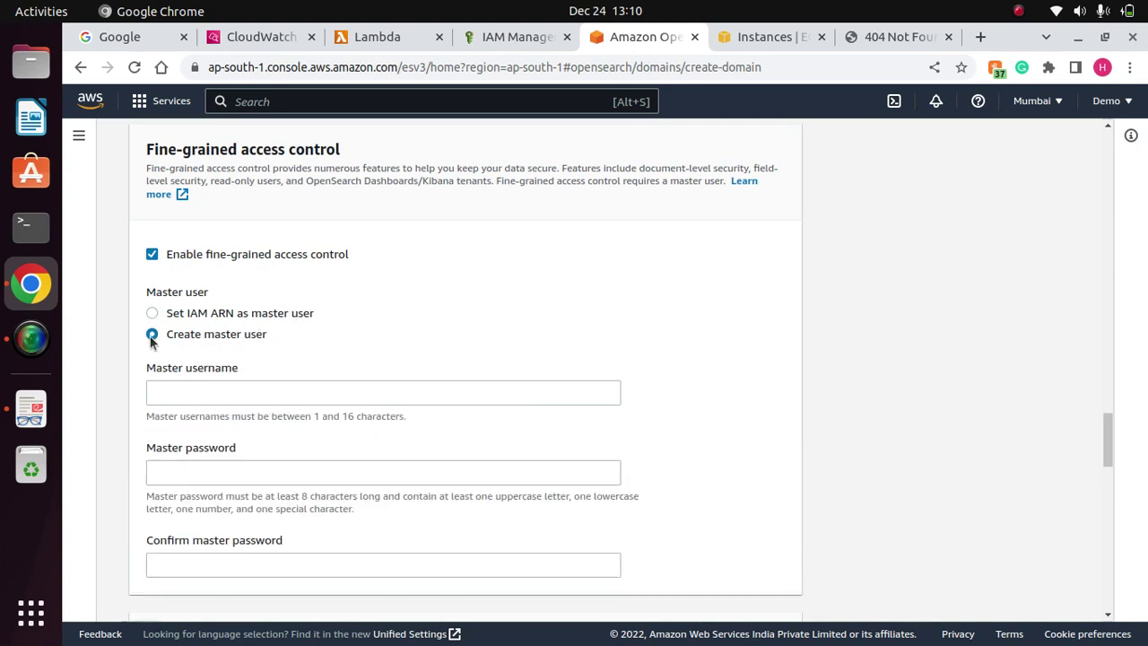
click(265, 393)
text(admin)
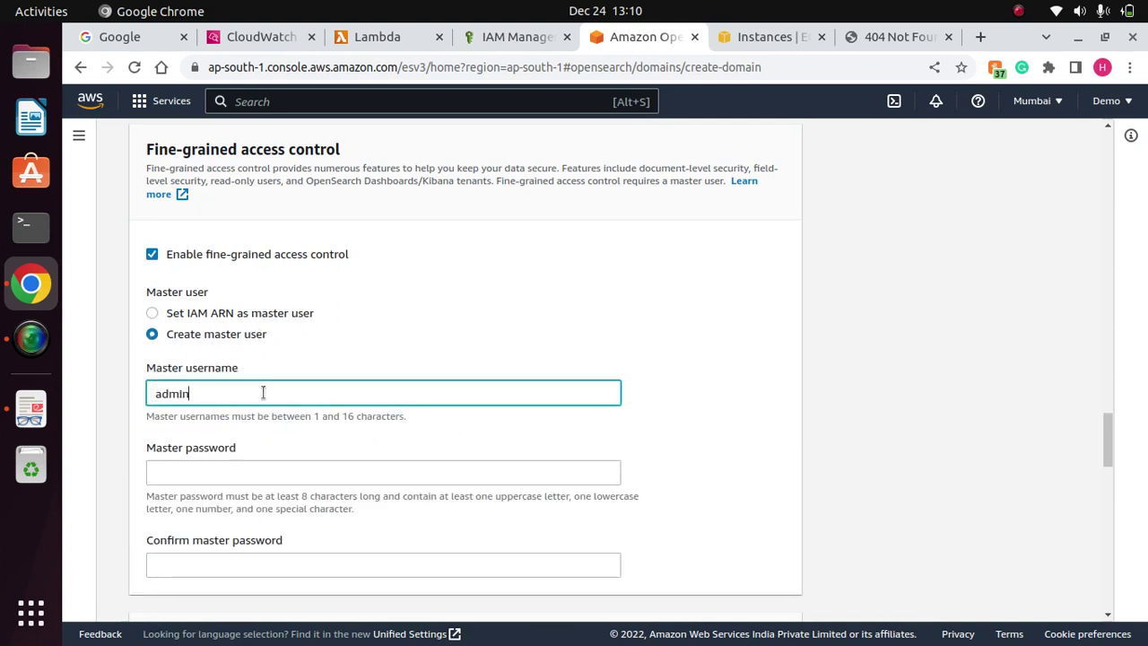
click(443, 473)
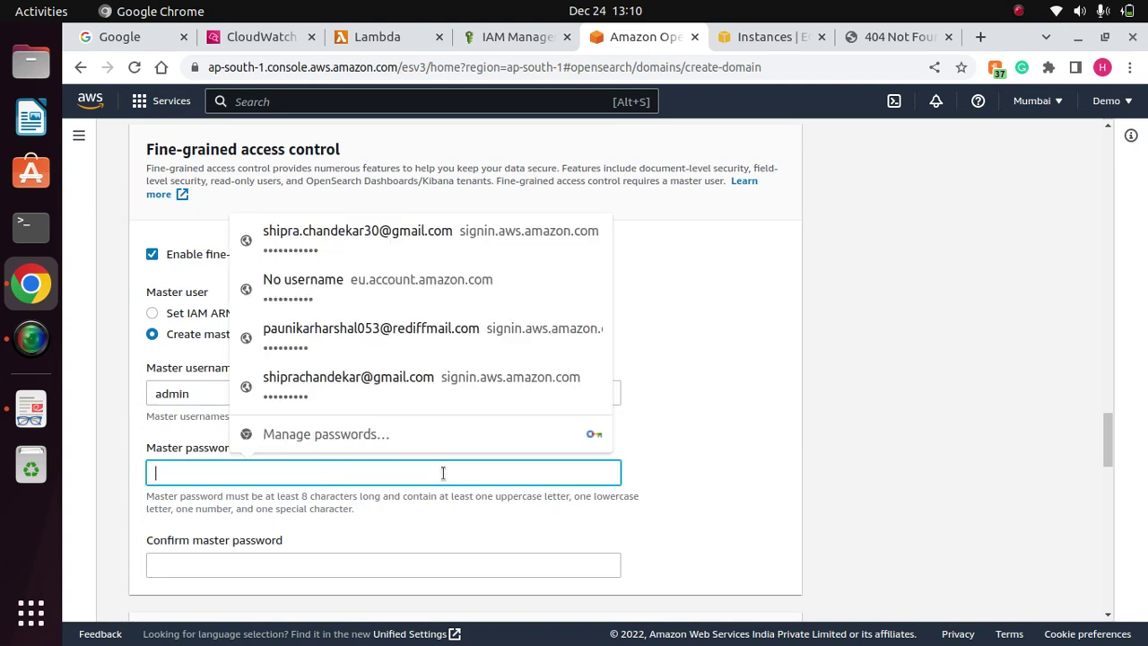
text(Ad)
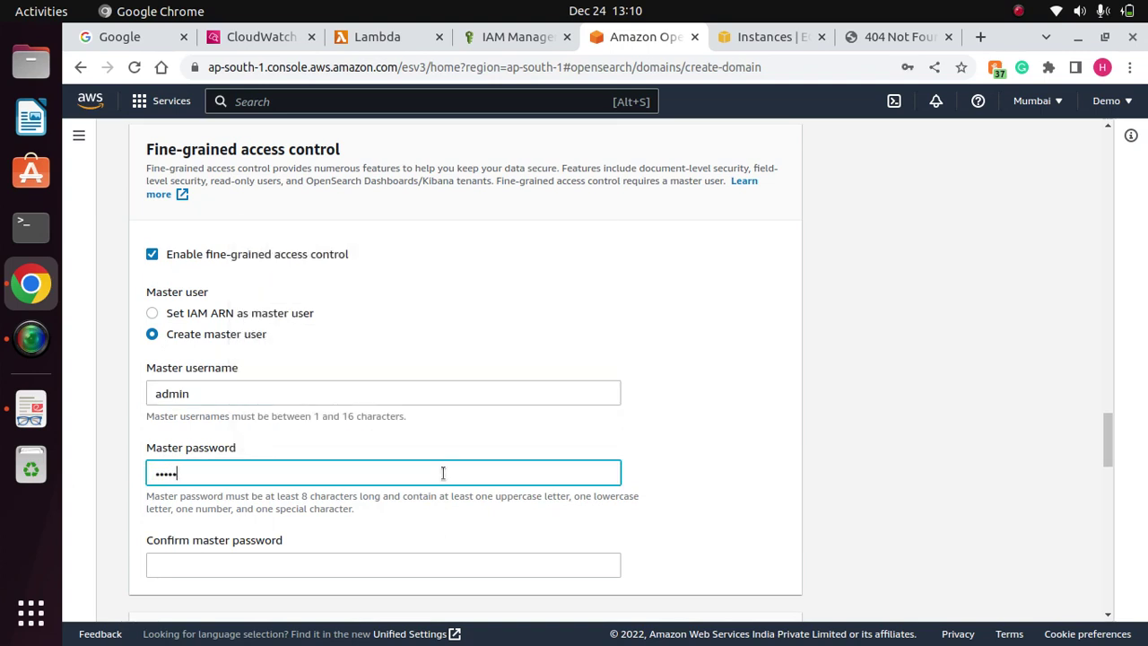
text(••••••••)
click(429, 561)
text(Ad)
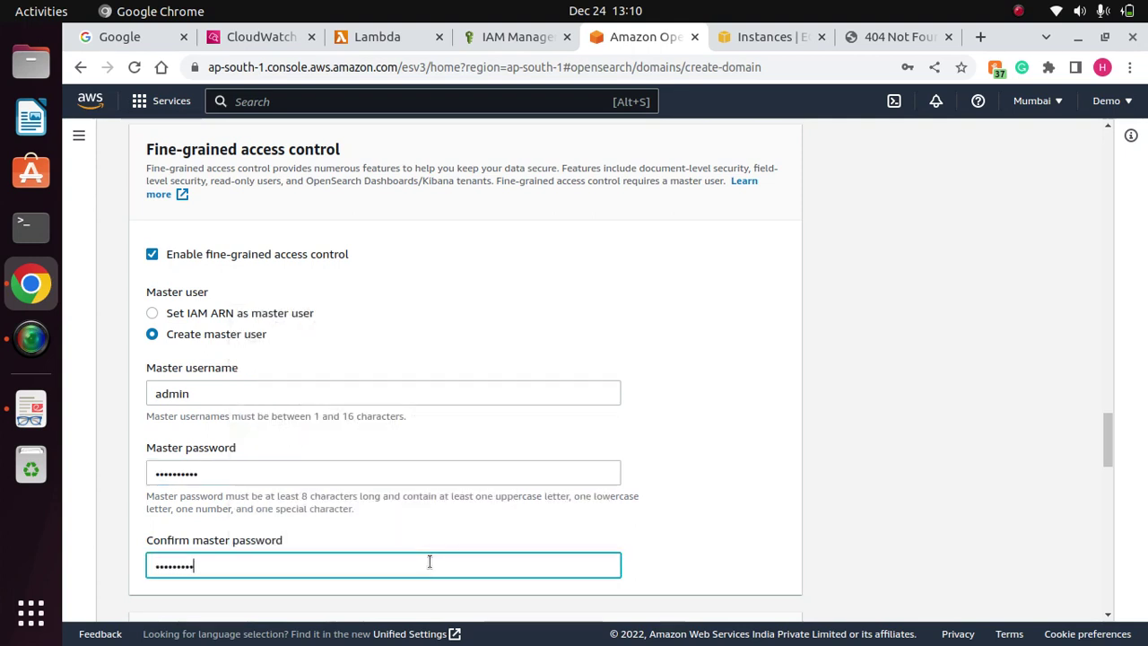
click(708, 489)
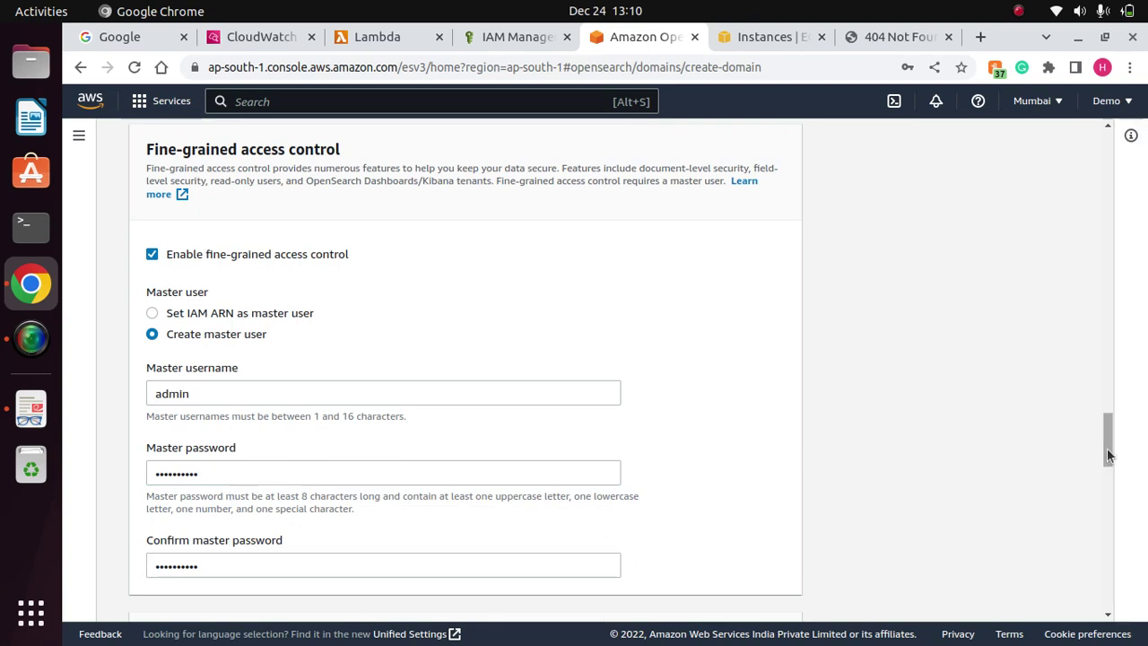
drag(1108, 460, 1112, 536)
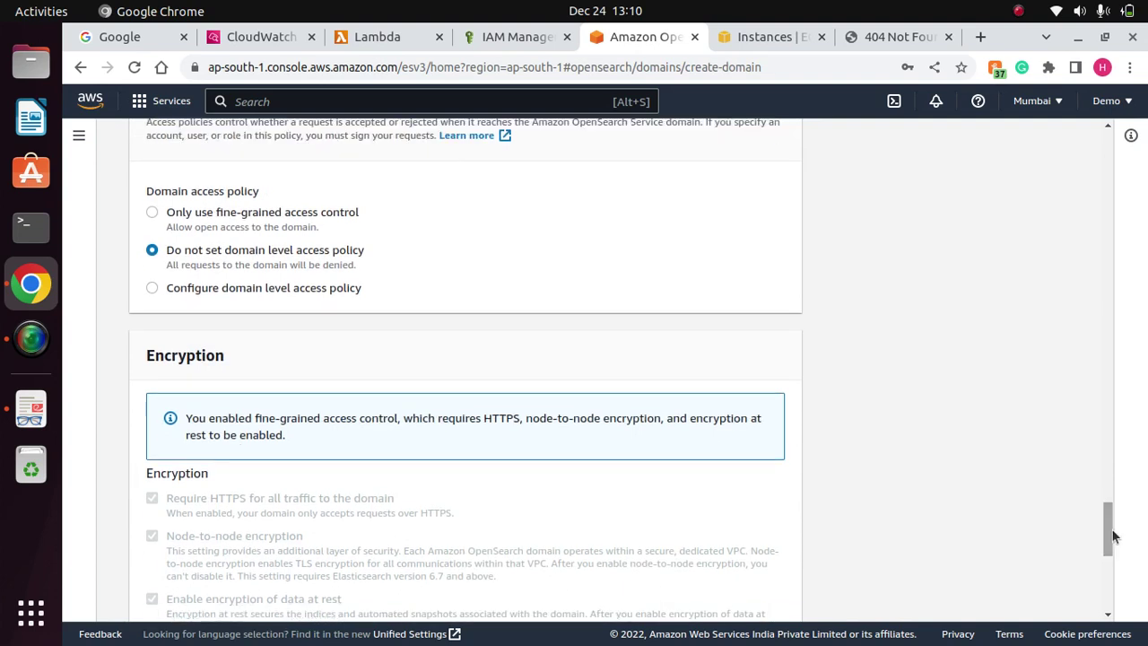
click(151, 212)
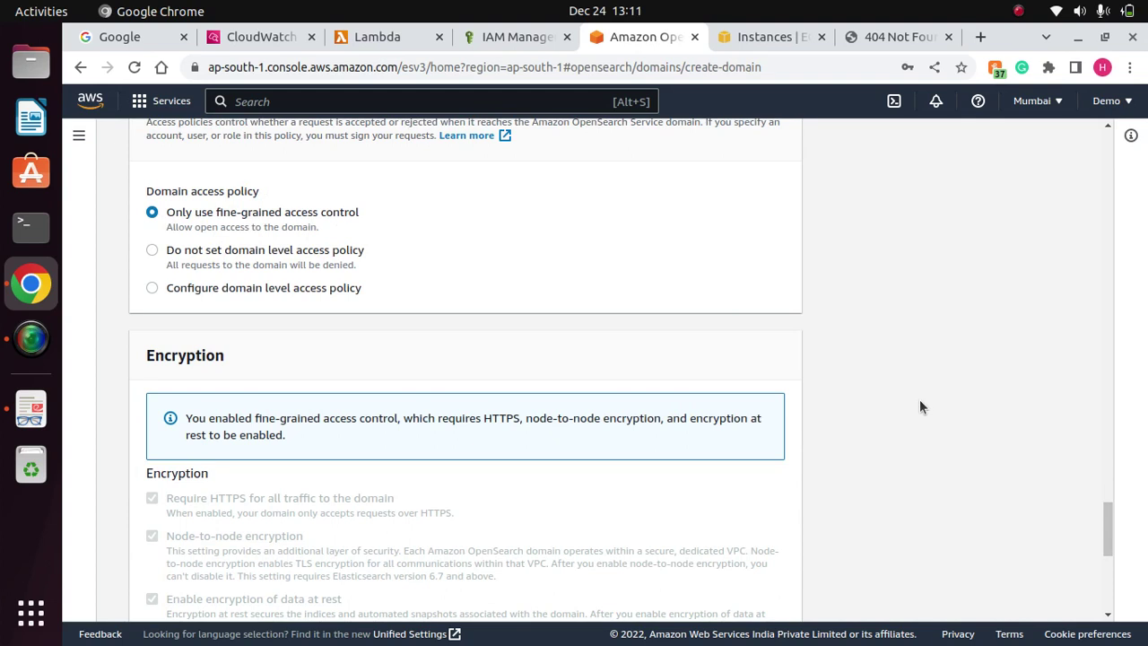
scroll(919, 406, down, 5)
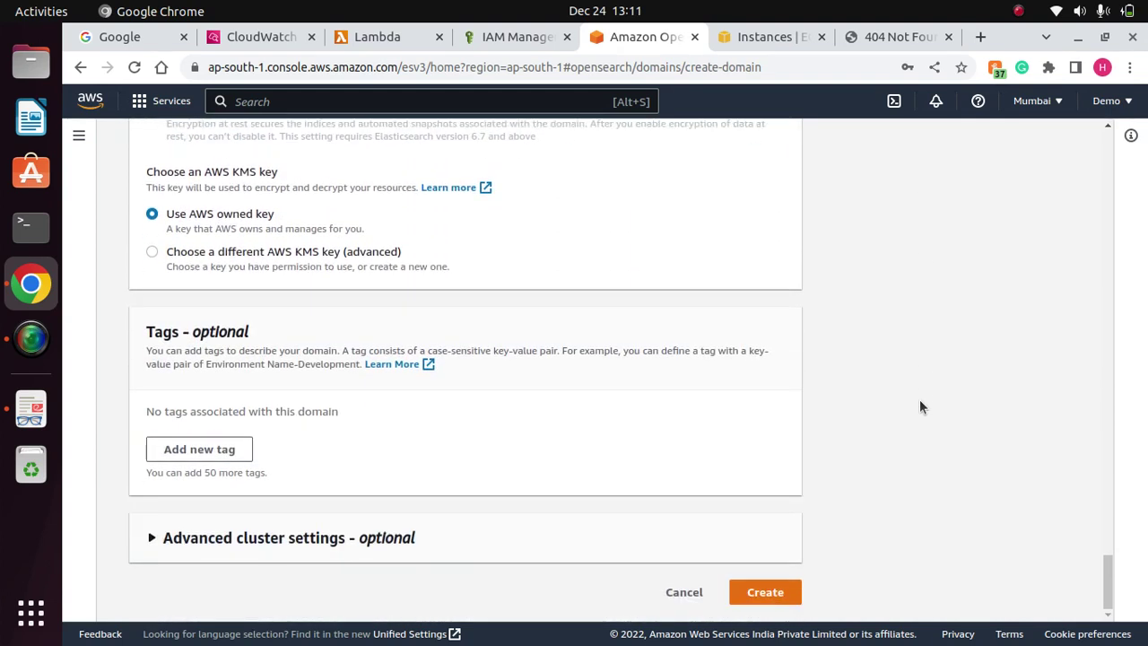
Create the mynewdomain domain and wait for its processing updates to reach 100%.
click(794, 592)
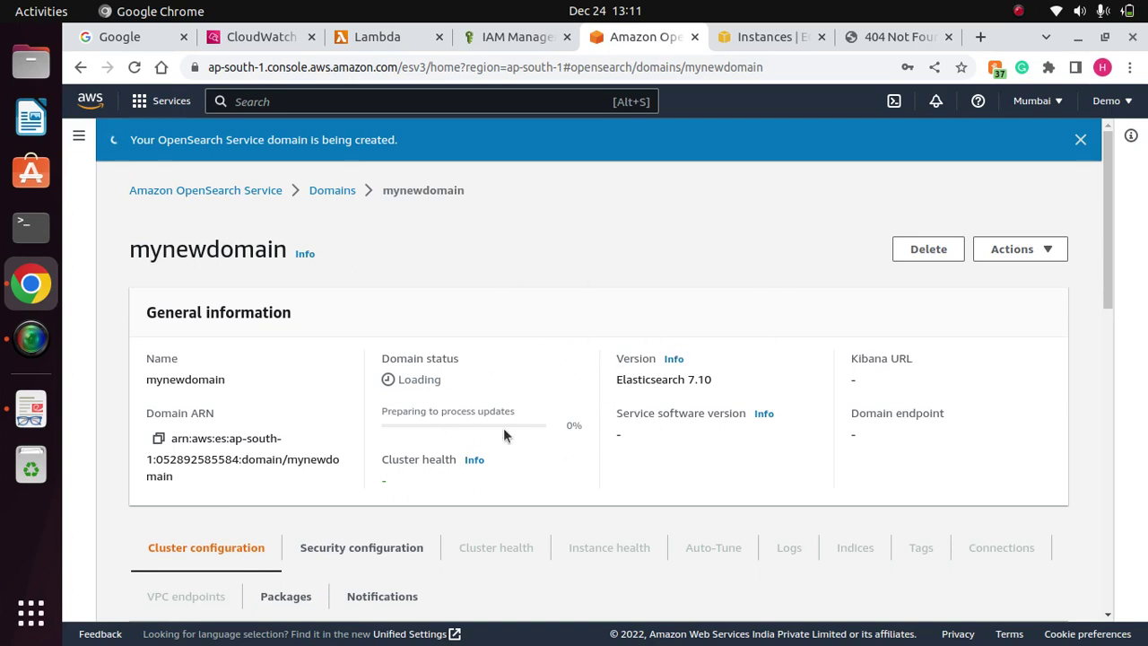
click(1017, 11)
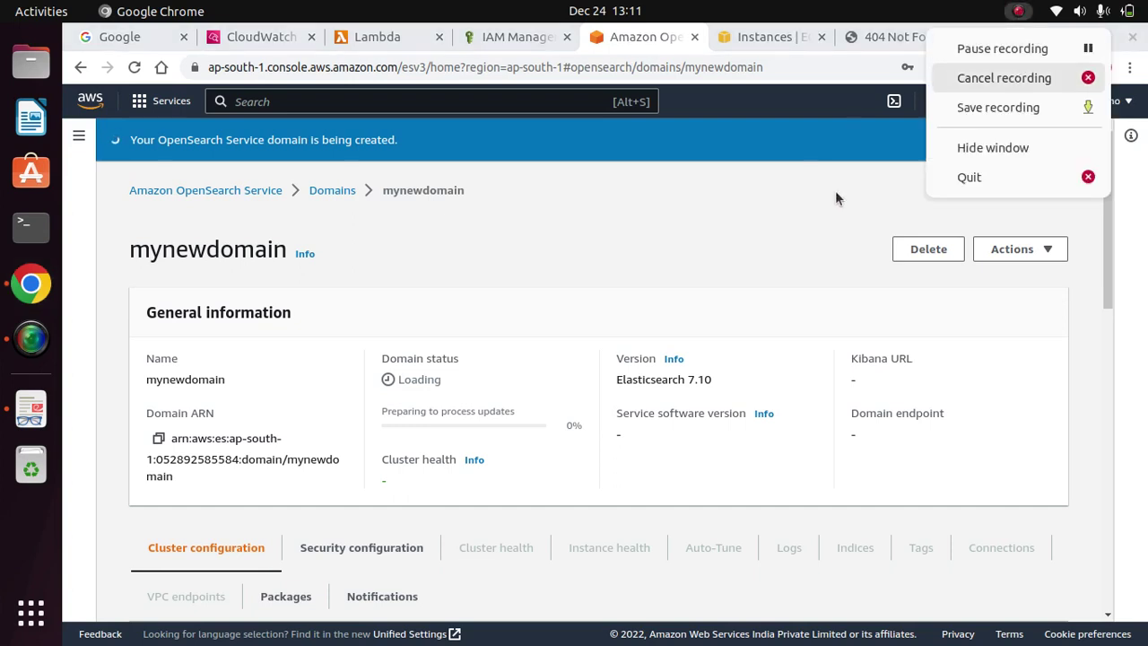
click(724, 190)
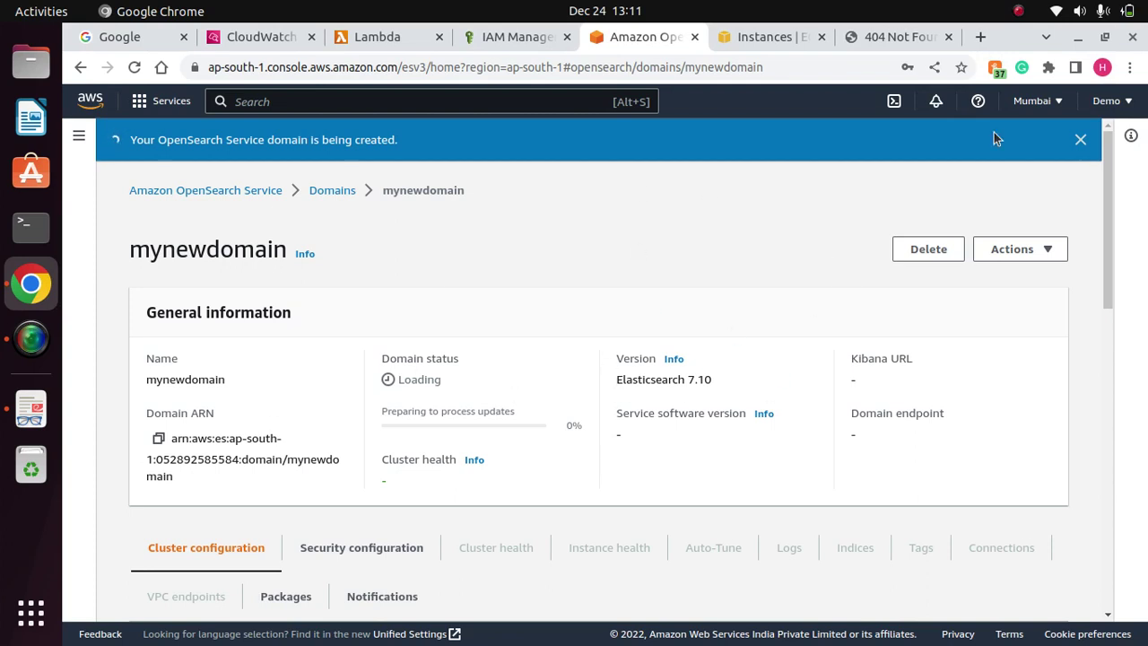
click(1018, 10)
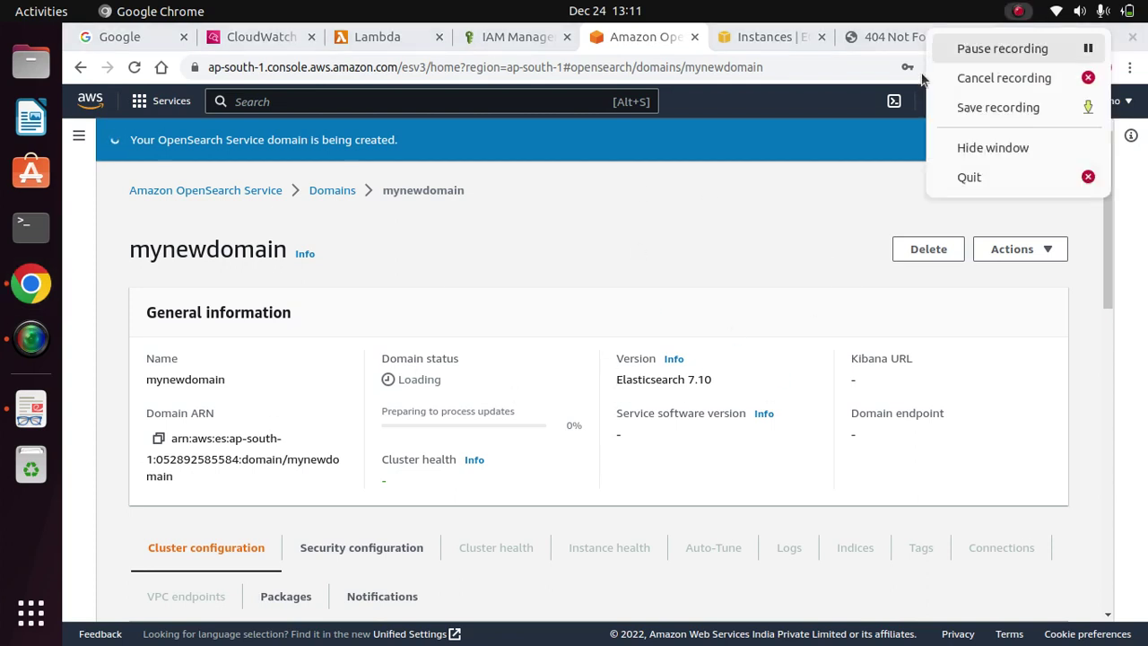
click(1024, 49)
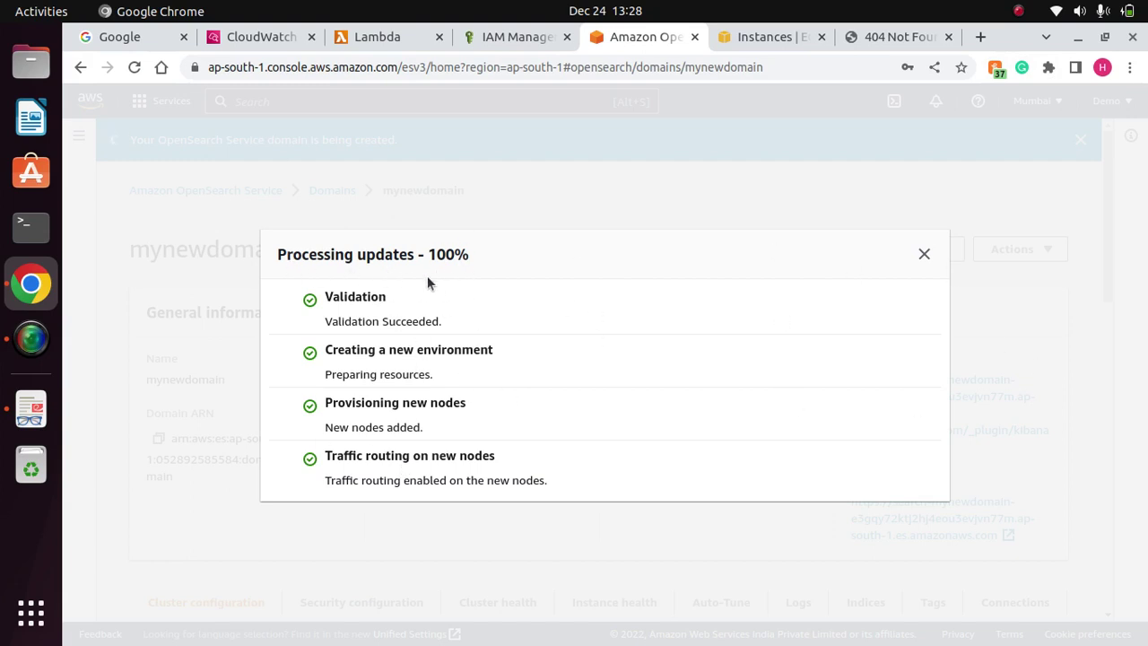
Confirm mynewdomain shows Active with Green health in the Domains list, then return to CloudWatch.
click(923, 255)
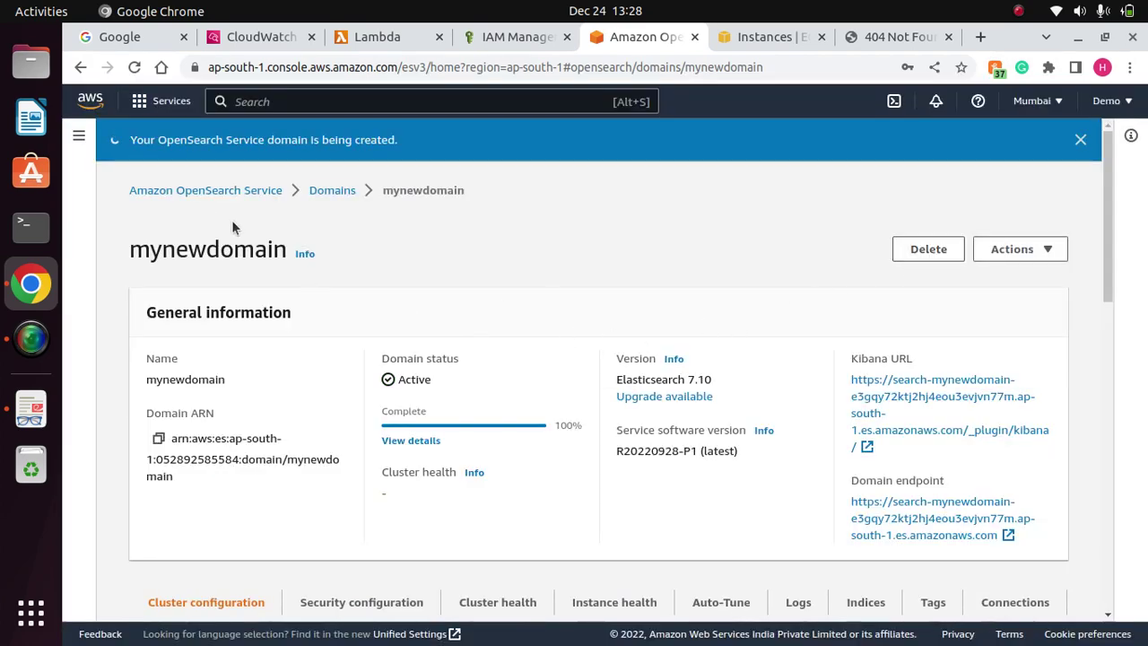
click(79, 135)
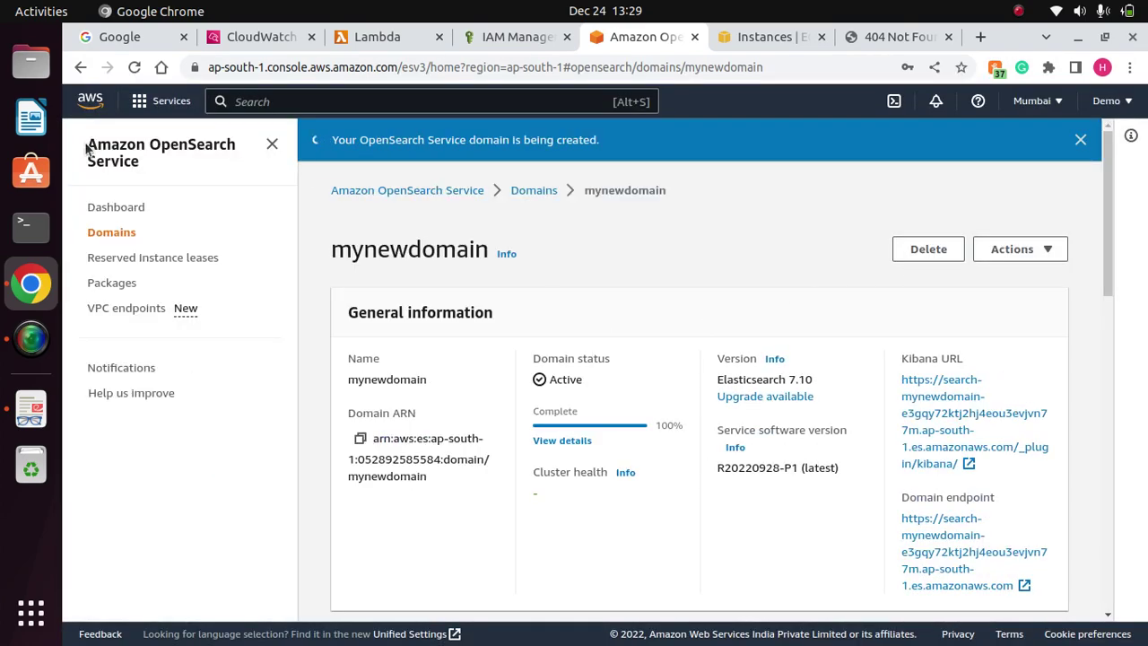
click(121, 233)
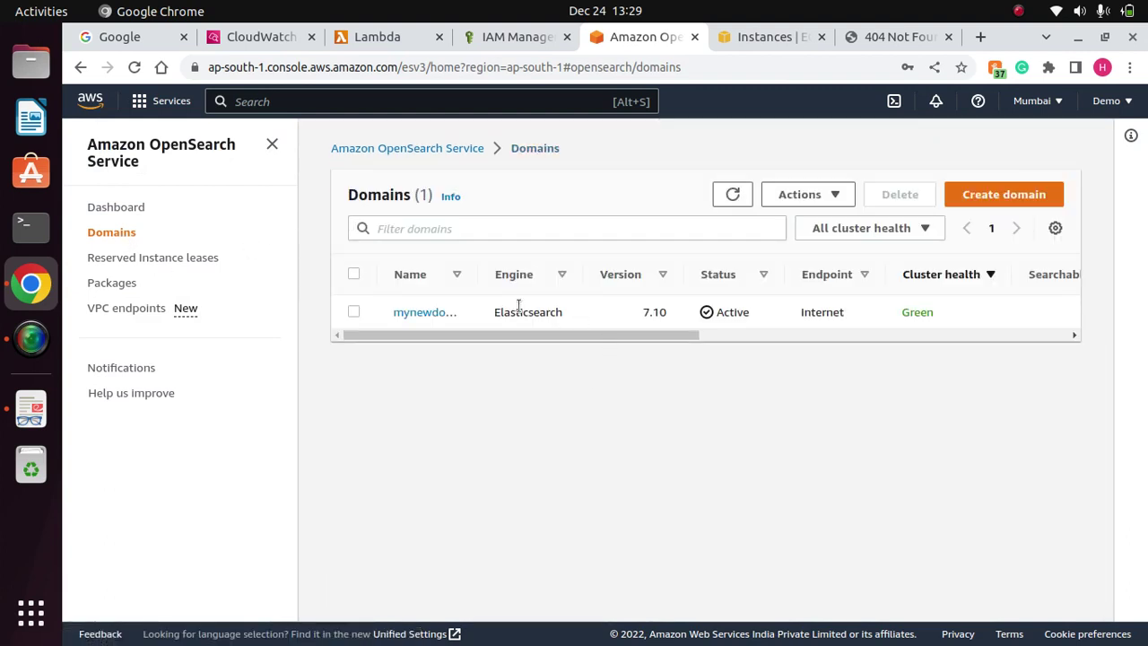
click(273, 146)
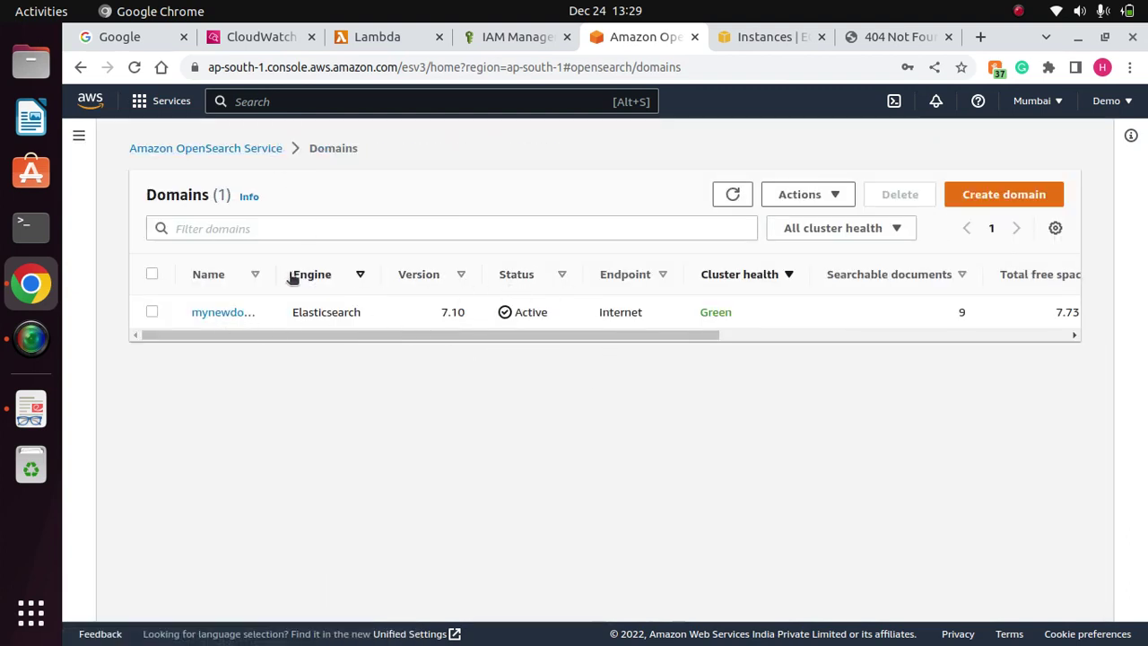
drag(289, 275, 360, 275)
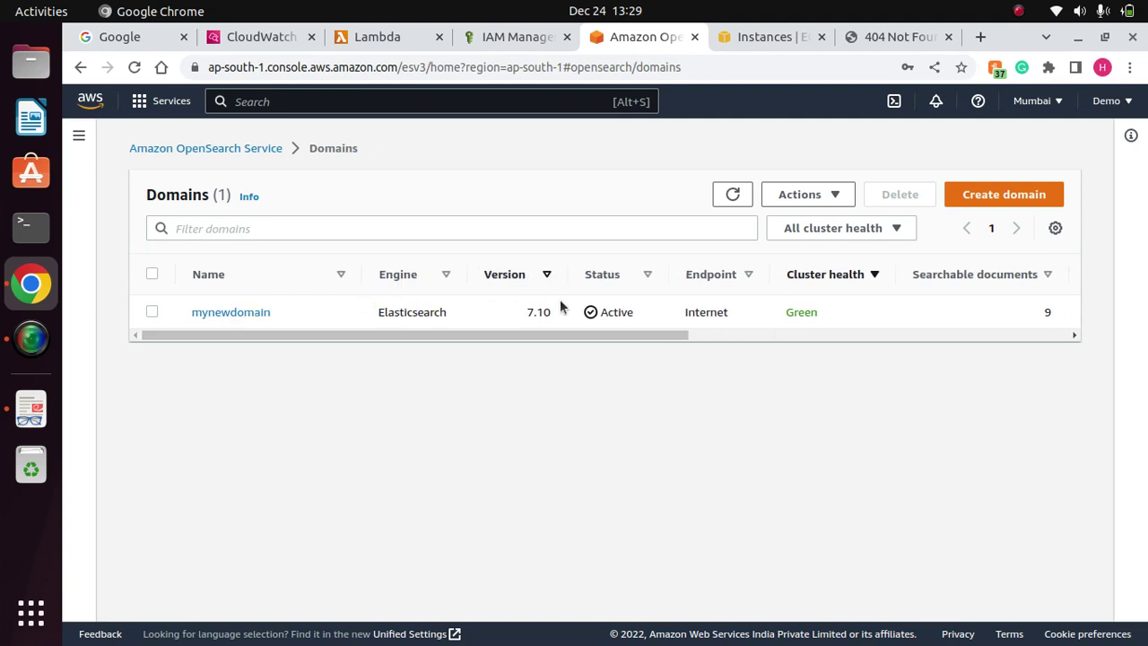
drag(635, 336, 225, 337)
click(732, 193)
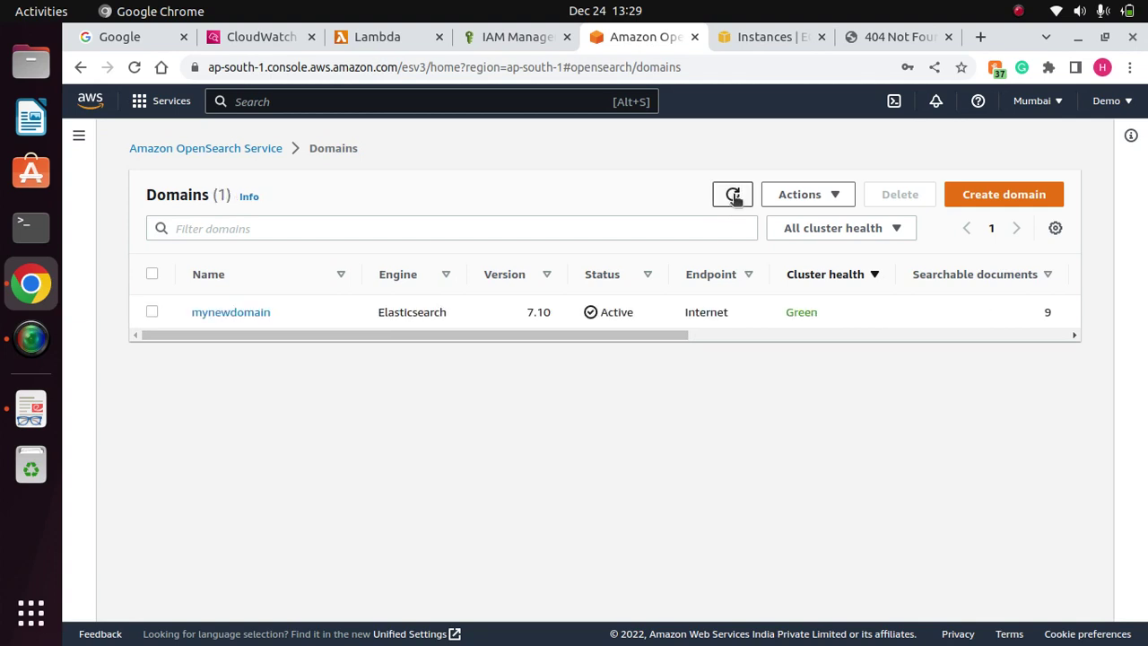
click(260, 37)
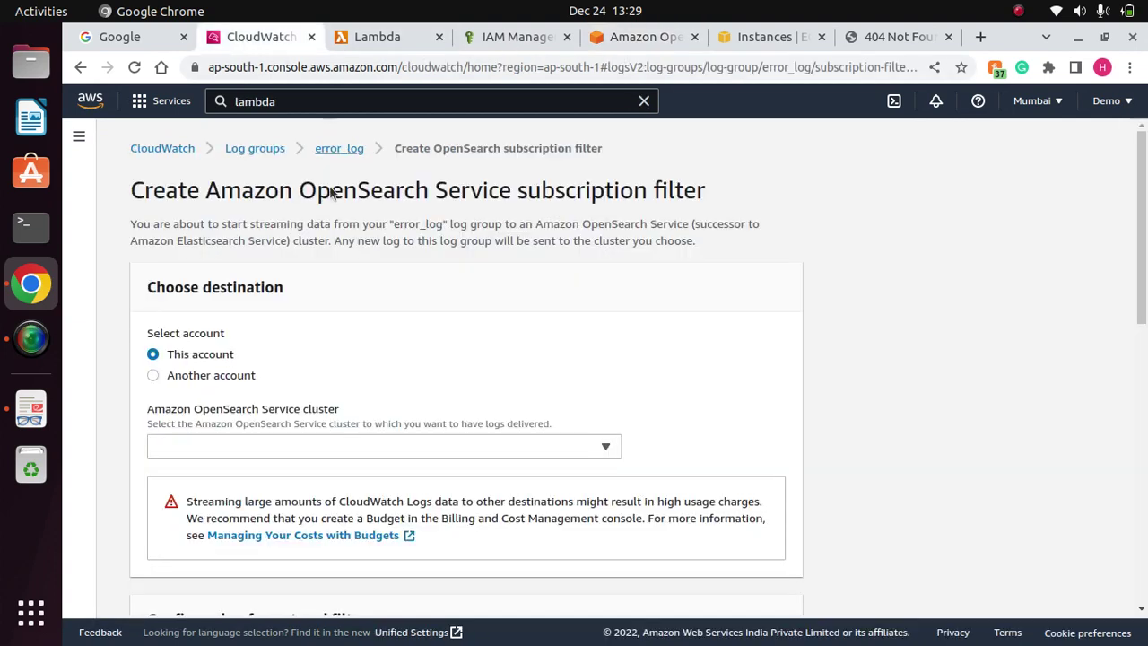
Tick the error_log log group and choose Create Amazon OpenSearch Service subscription filter from Actions.
click(255, 149)
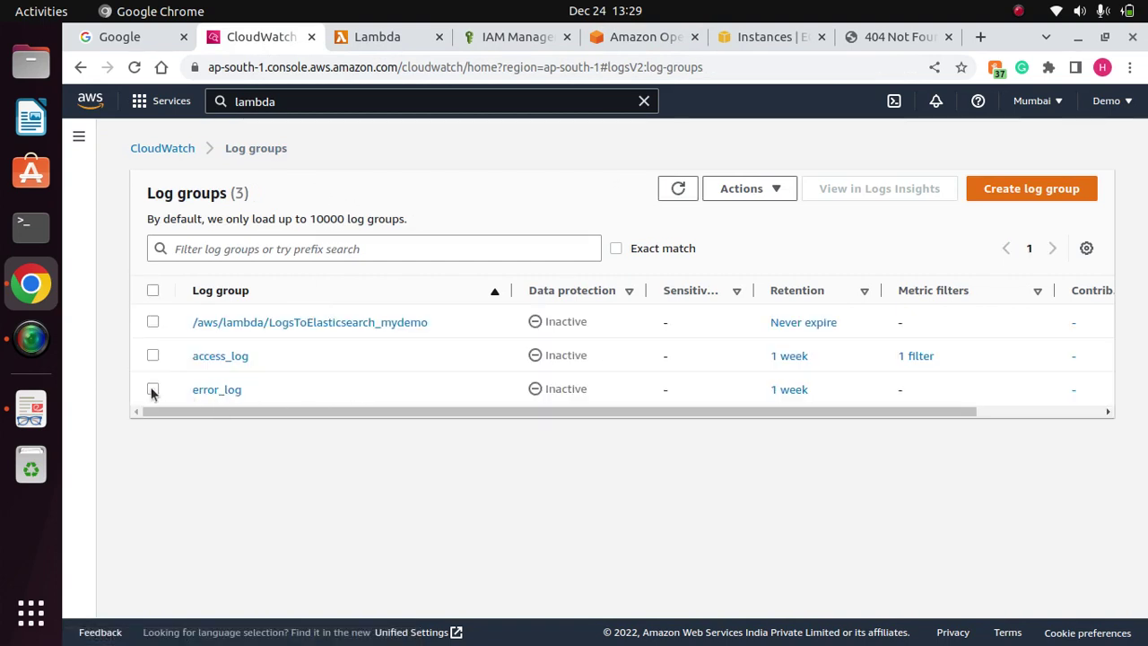
click(152, 390)
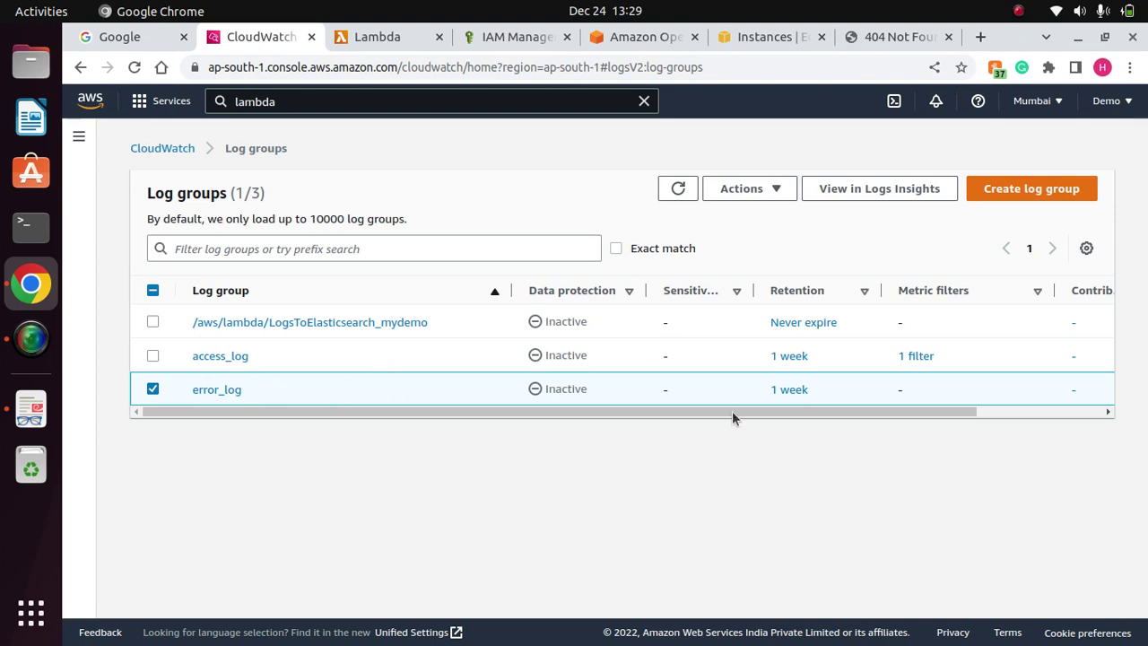
drag(729, 411, 619, 440)
click(775, 189)
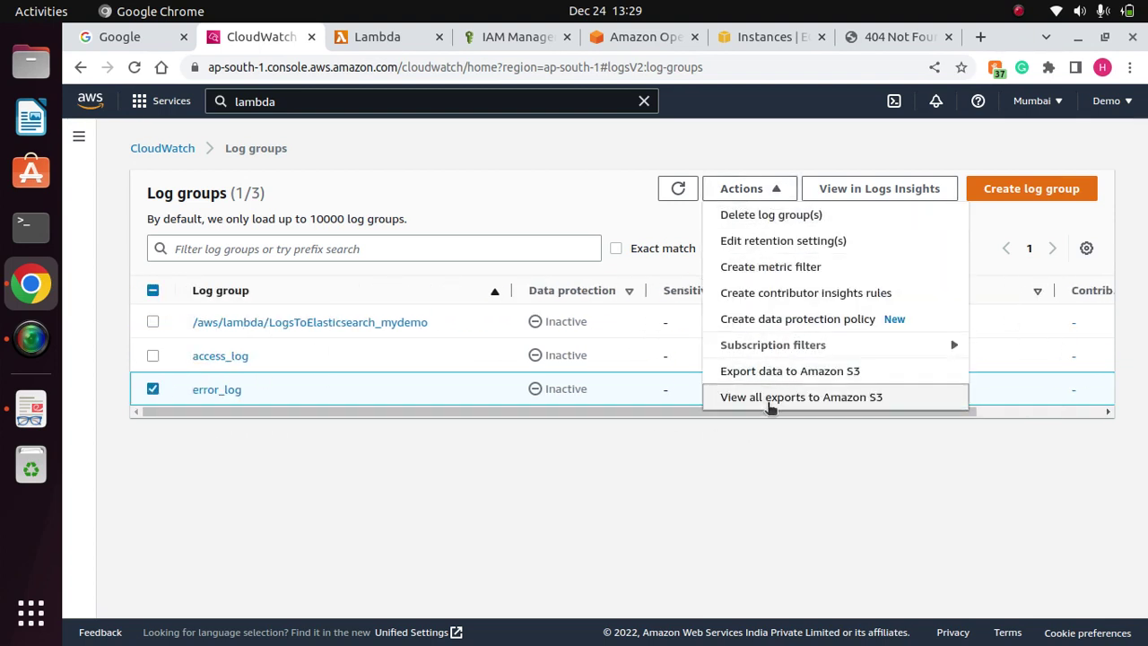
mouse_move(840, 349)
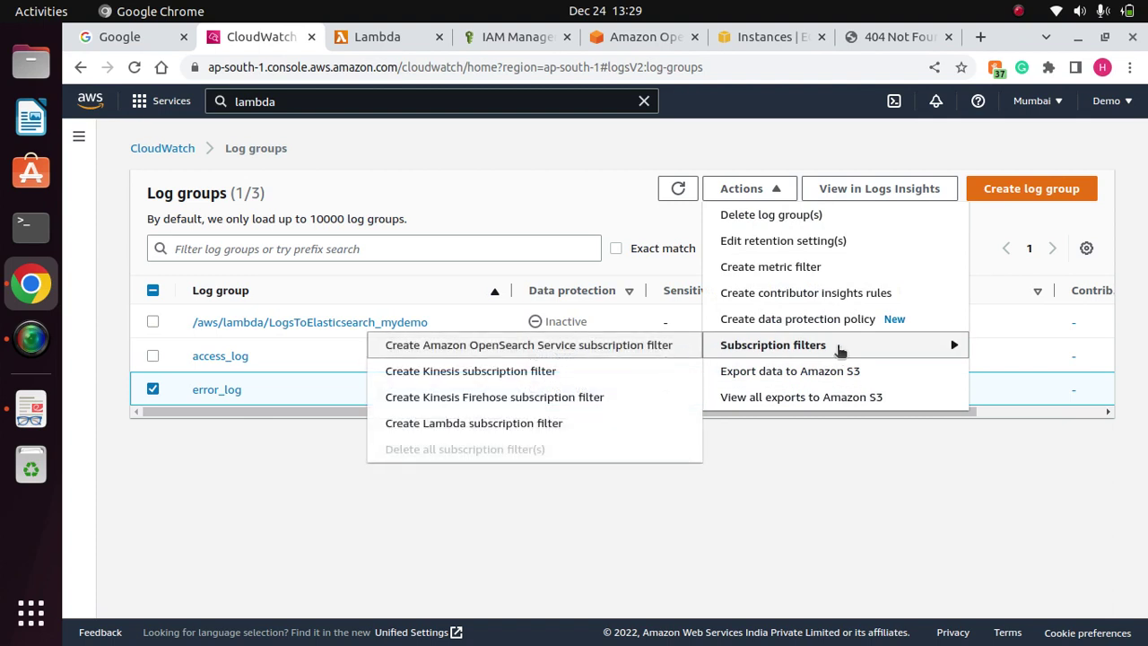
click(482, 347)
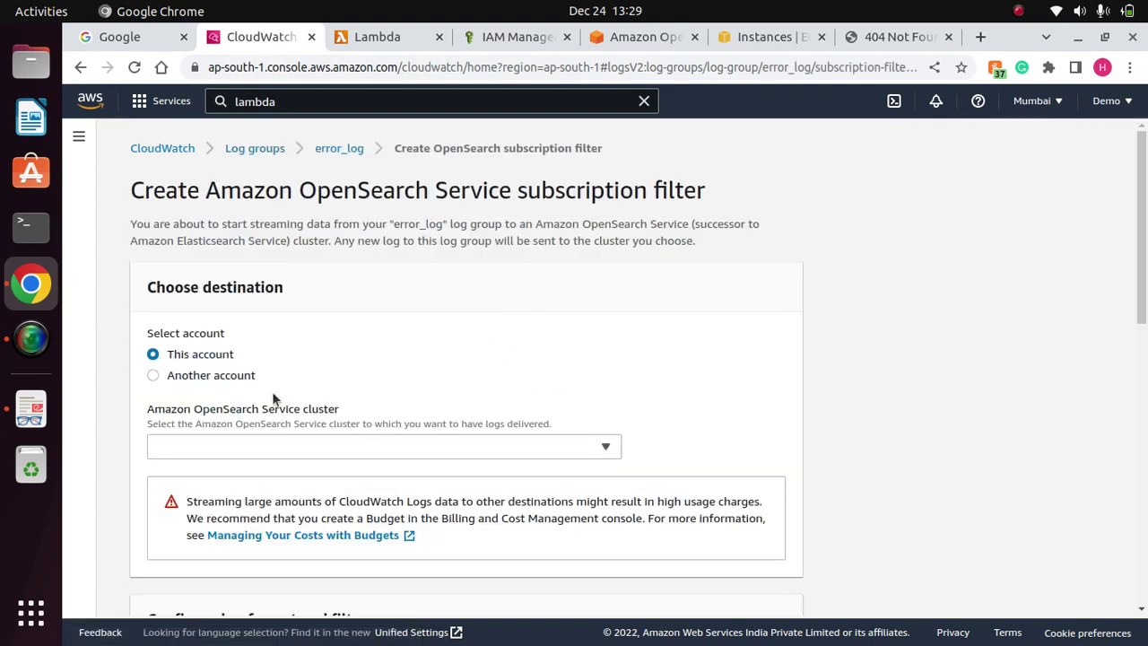
Choose mynewdomain as the OpenSearch cluster destination.
scroll(602, 258, down, 3)
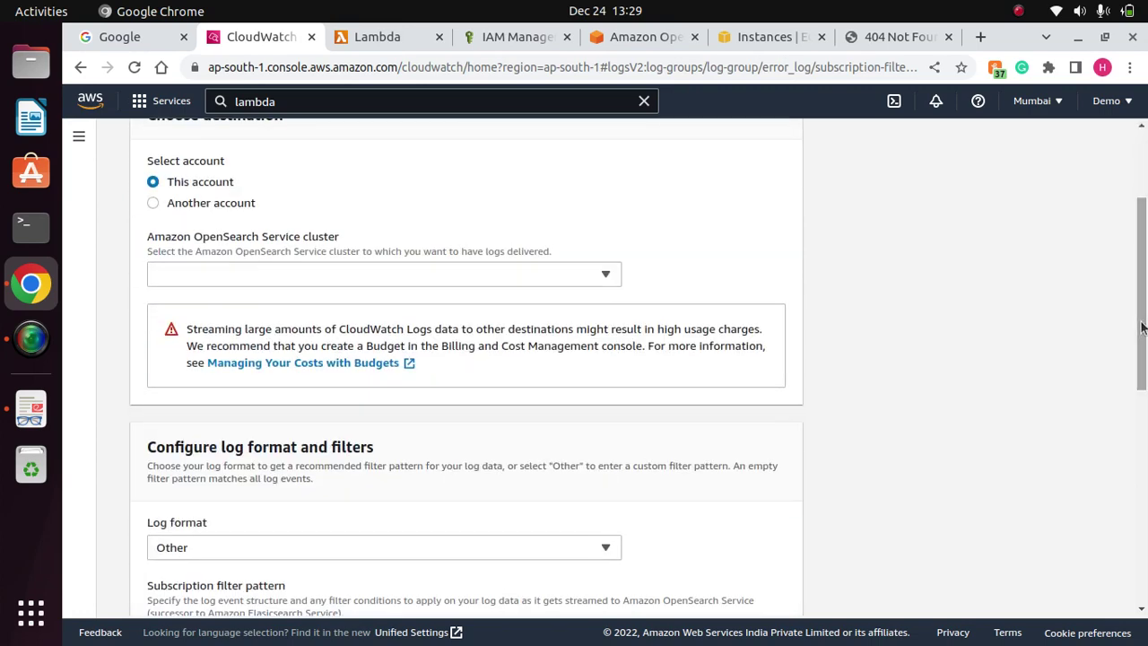
click(599, 274)
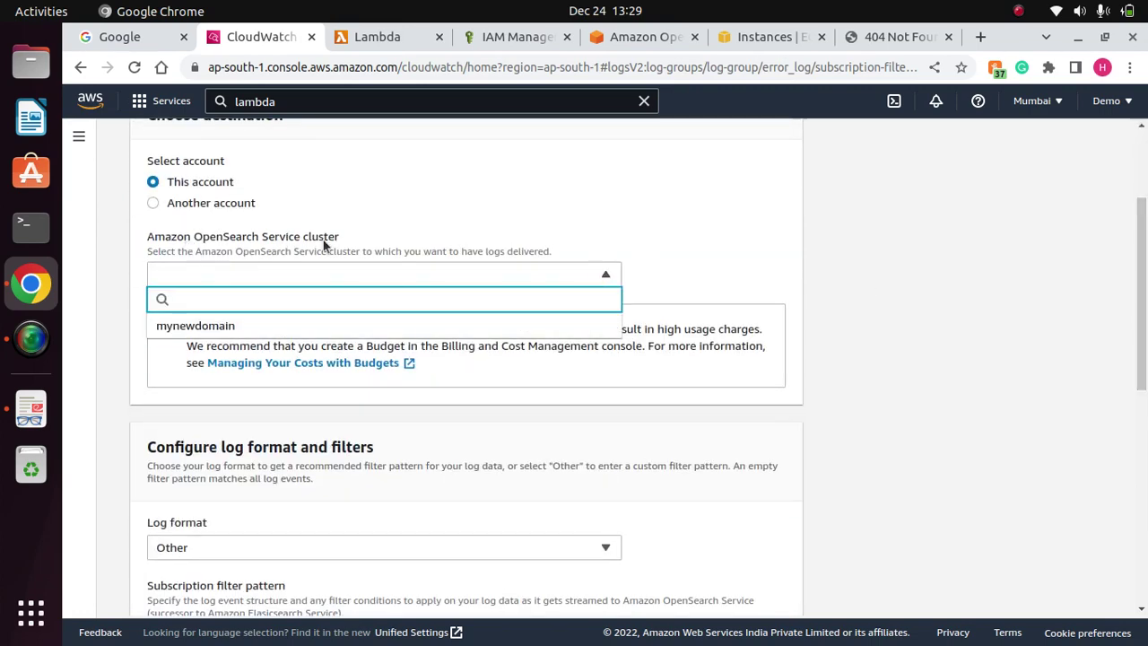
click(215, 324)
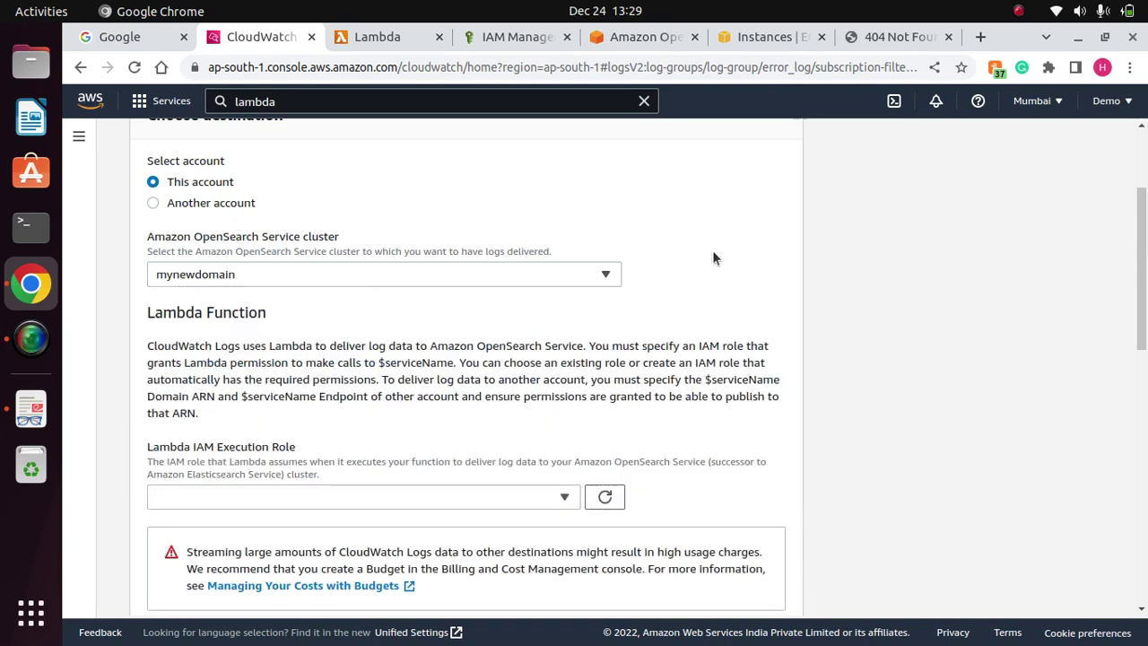
Select opensearch_role as the Lambda IAM execution role, then go to the IAM Roles list.
scroll(288, 200, down, 3)
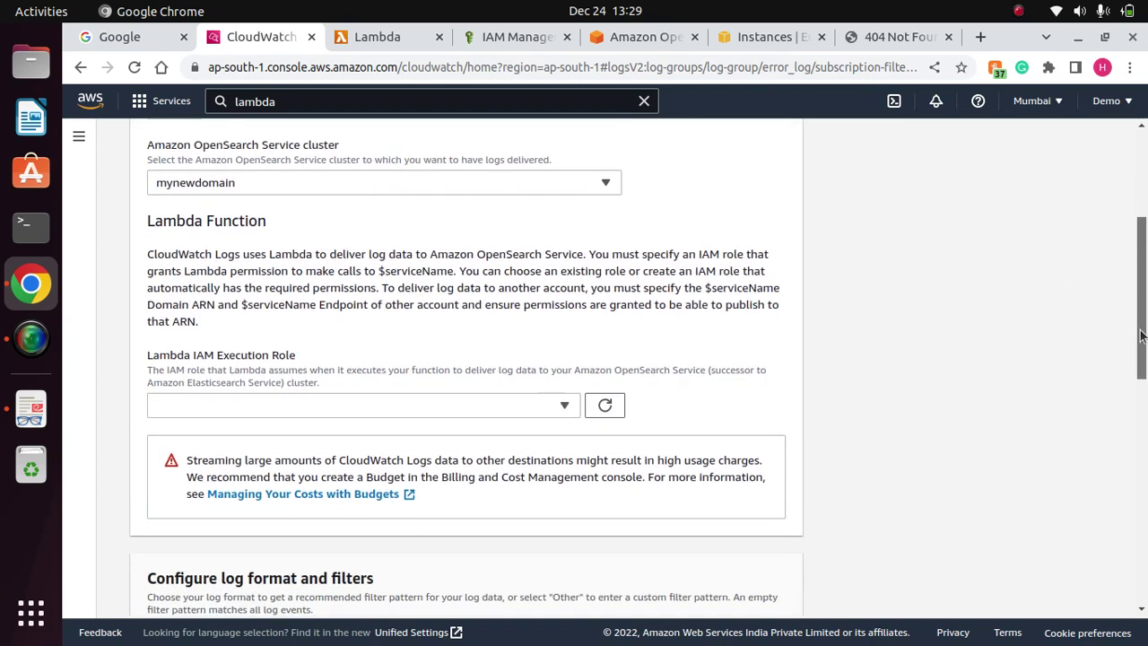
drag(287, 193, 128, 186)
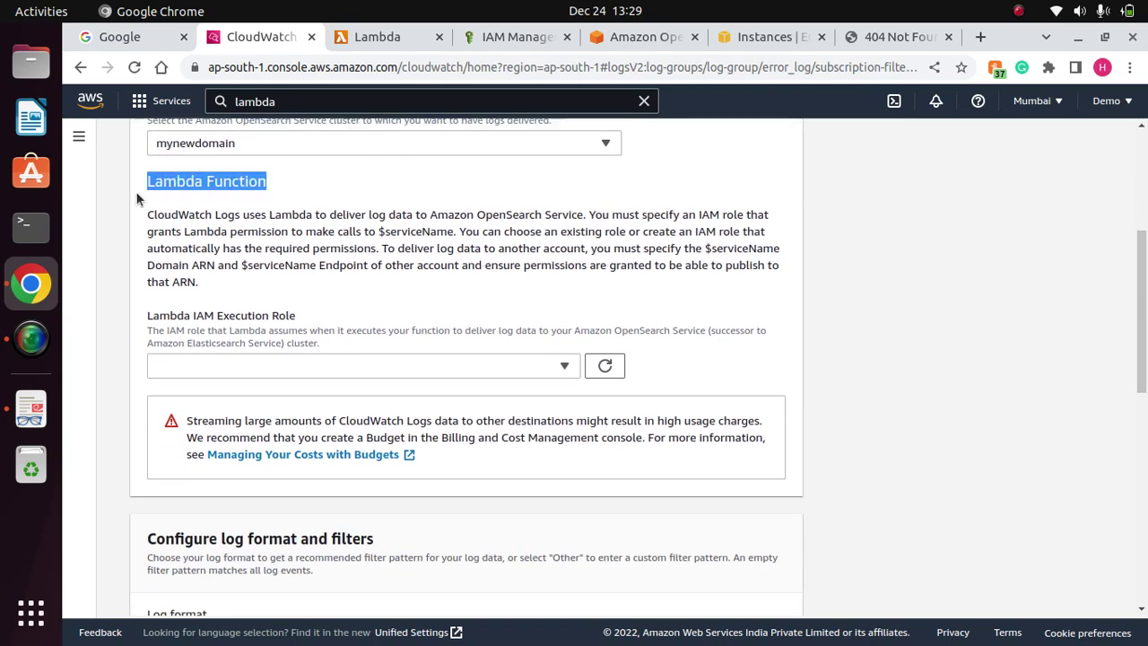
click(323, 182)
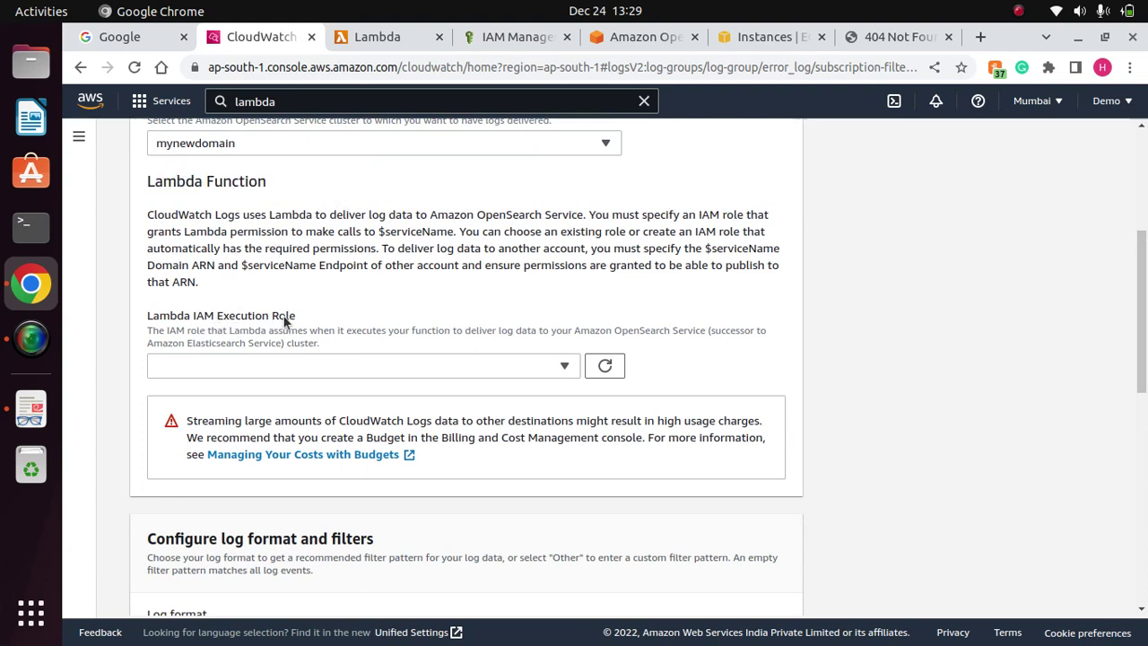
click(559, 375)
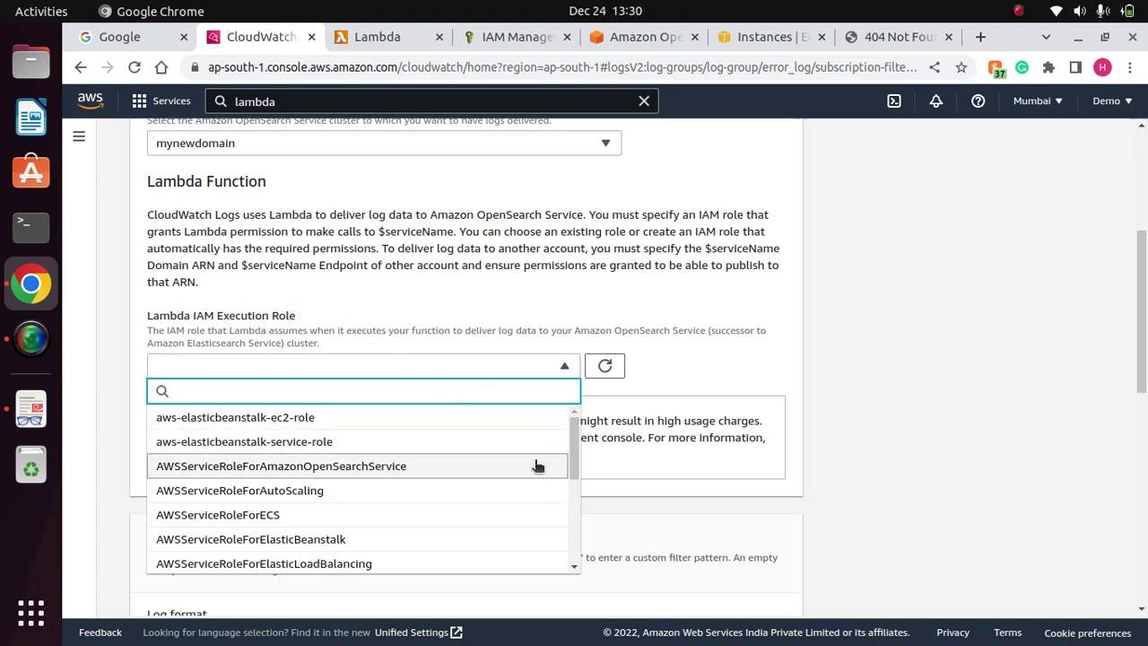
drag(574, 461, 578, 537)
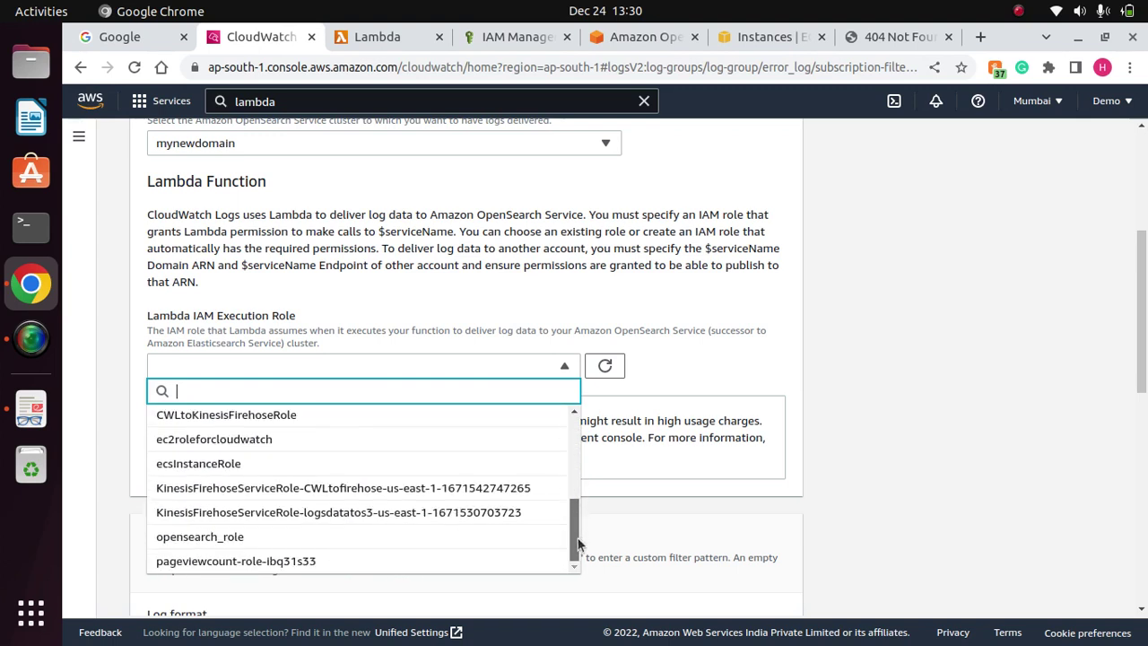
click(201, 538)
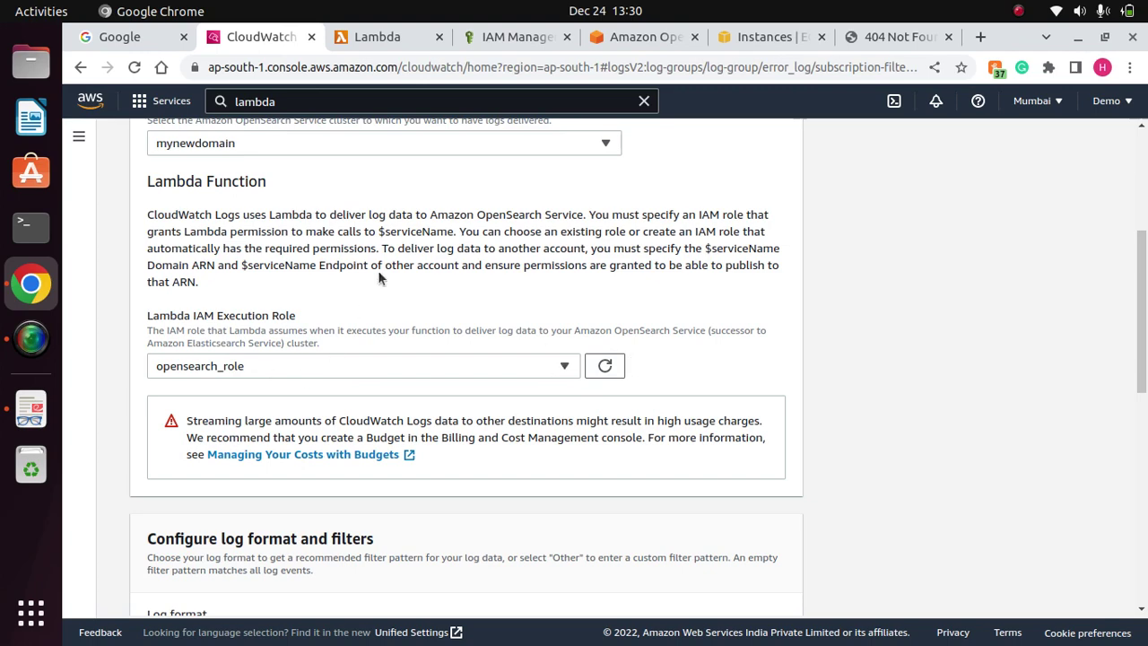
click(513, 37)
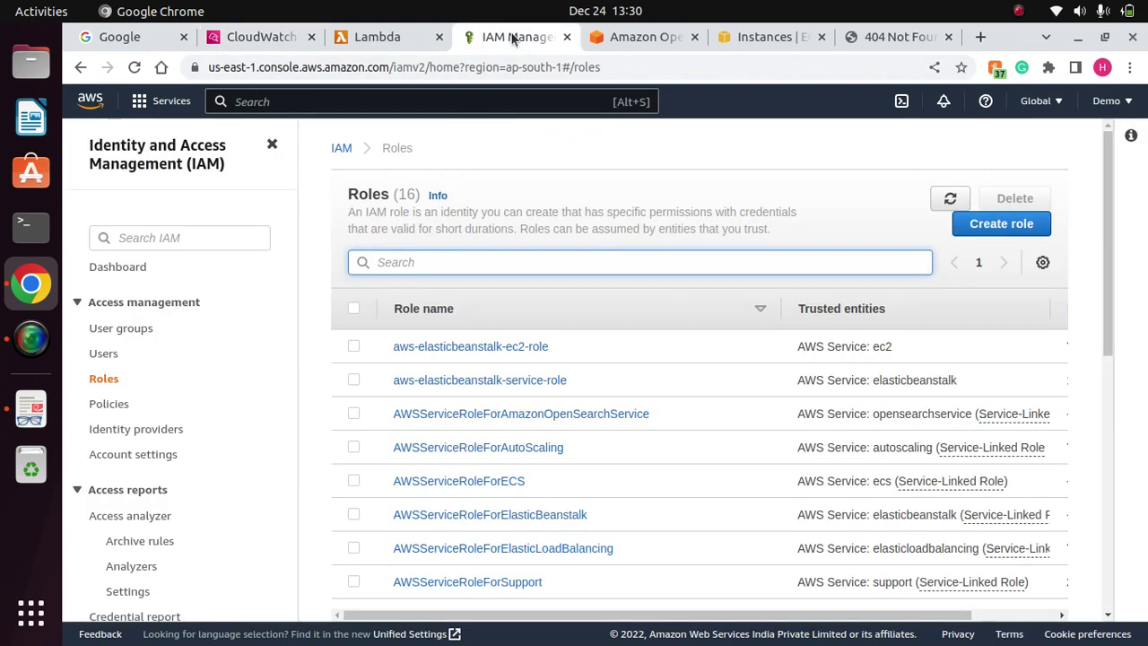
Begin a new IAM role with Lambda as the trusted service, then cancel and leave.
click(995, 224)
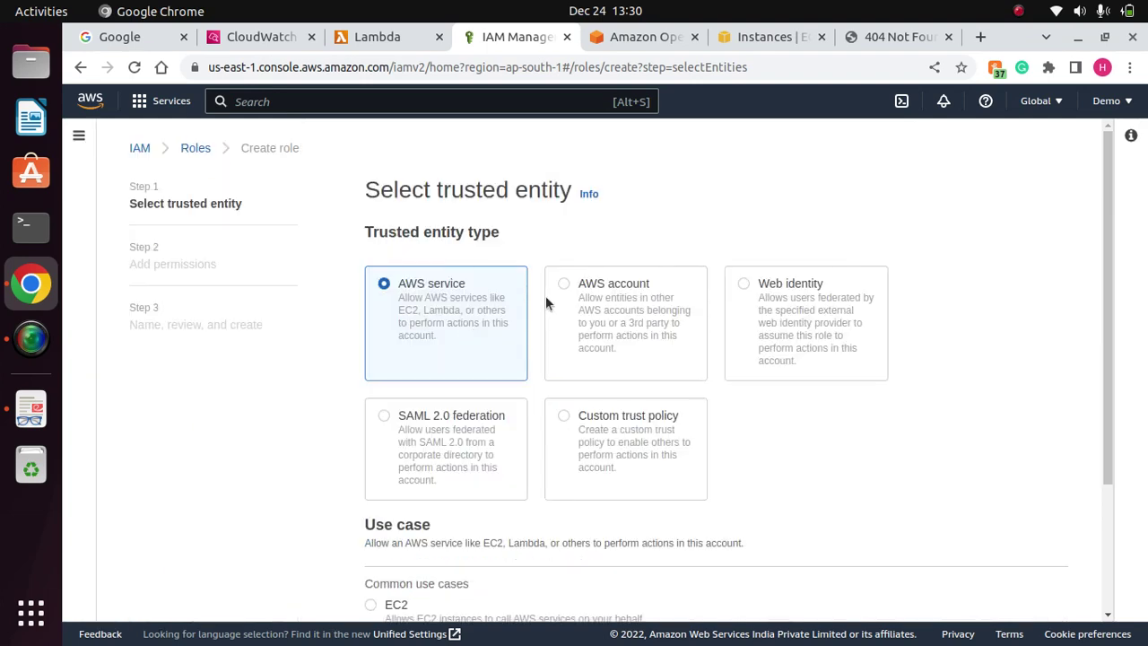
drag(1108, 356, 1107, 530)
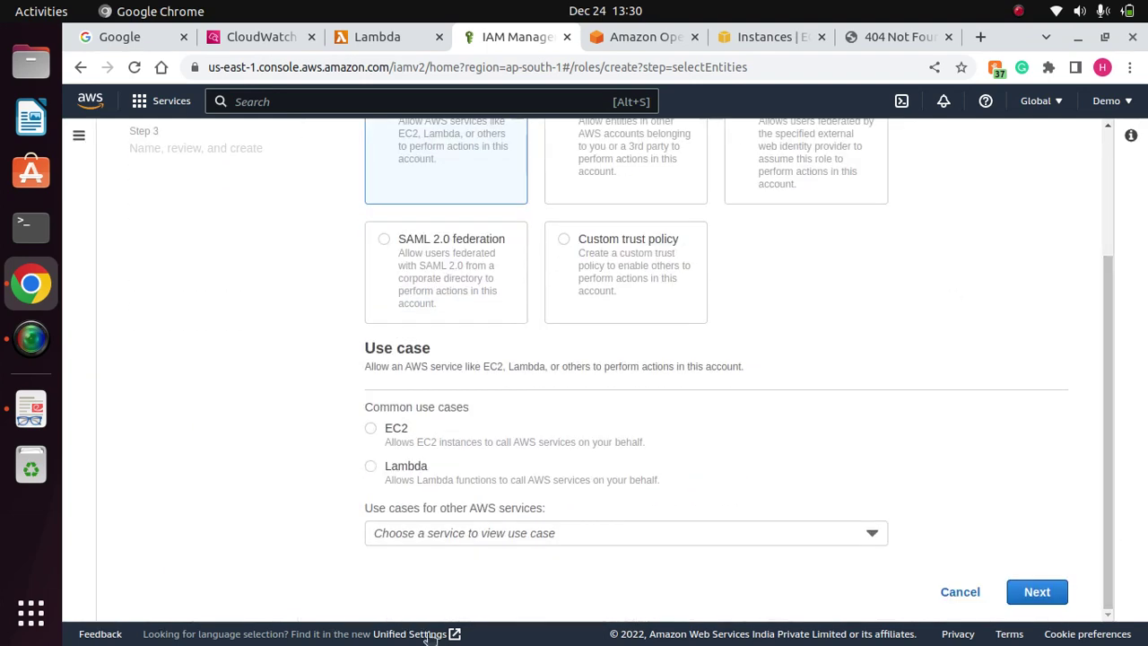
click(372, 467)
click(953, 594)
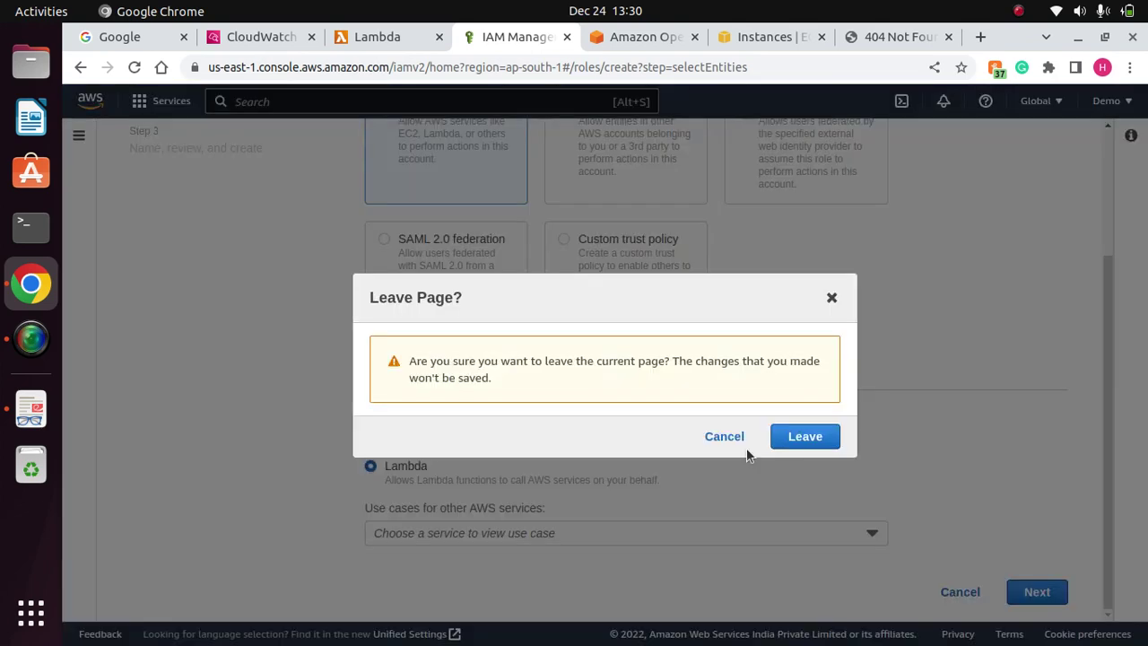
click(804, 436)
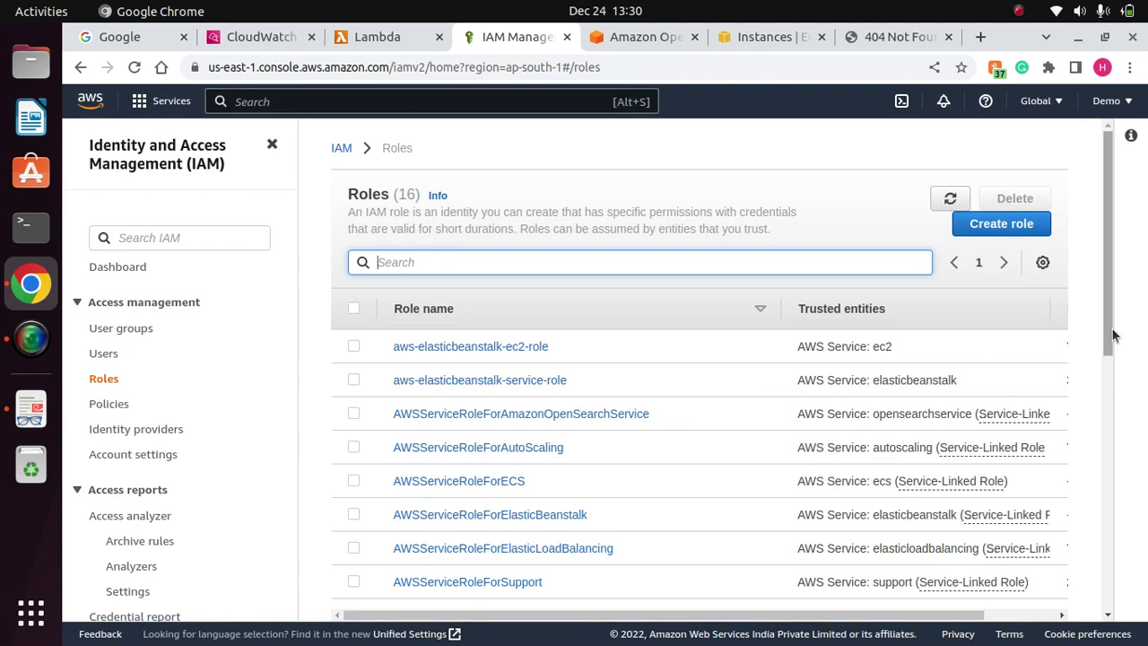
Open opensearch_role and review its AWSLambdaVPCAccessExecutionRole and AmazonOpenSearchServiceFullAccess policies.
drag(1108, 314, 1103, 511)
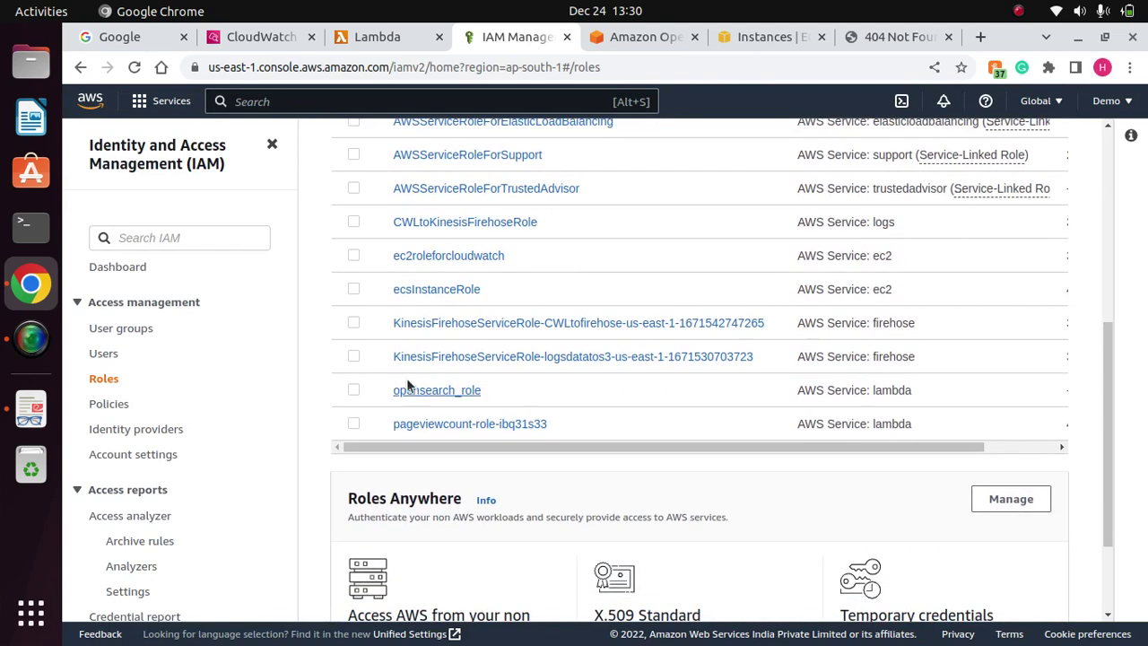
click(448, 390)
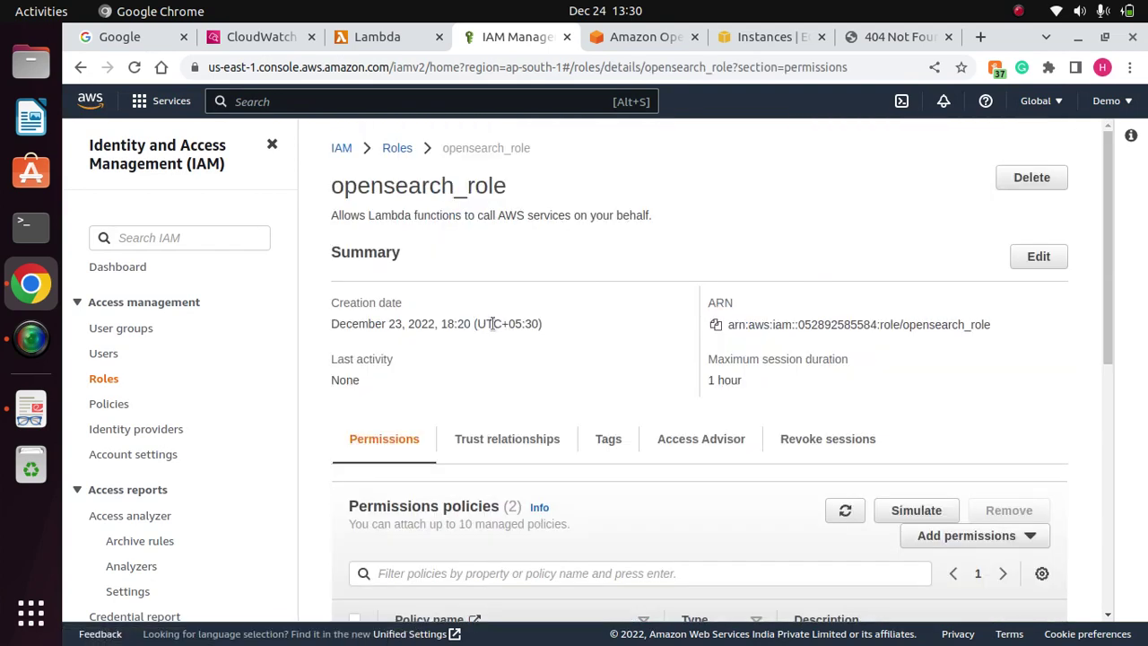
drag(1108, 300, 1102, 403)
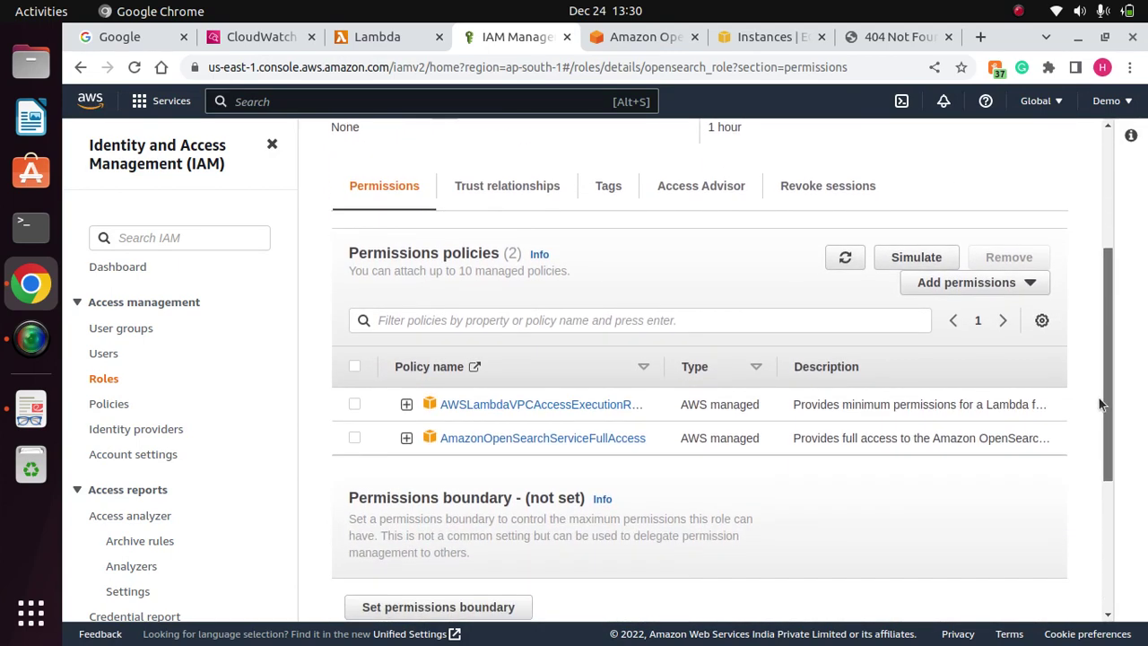
drag(667, 366, 786, 366)
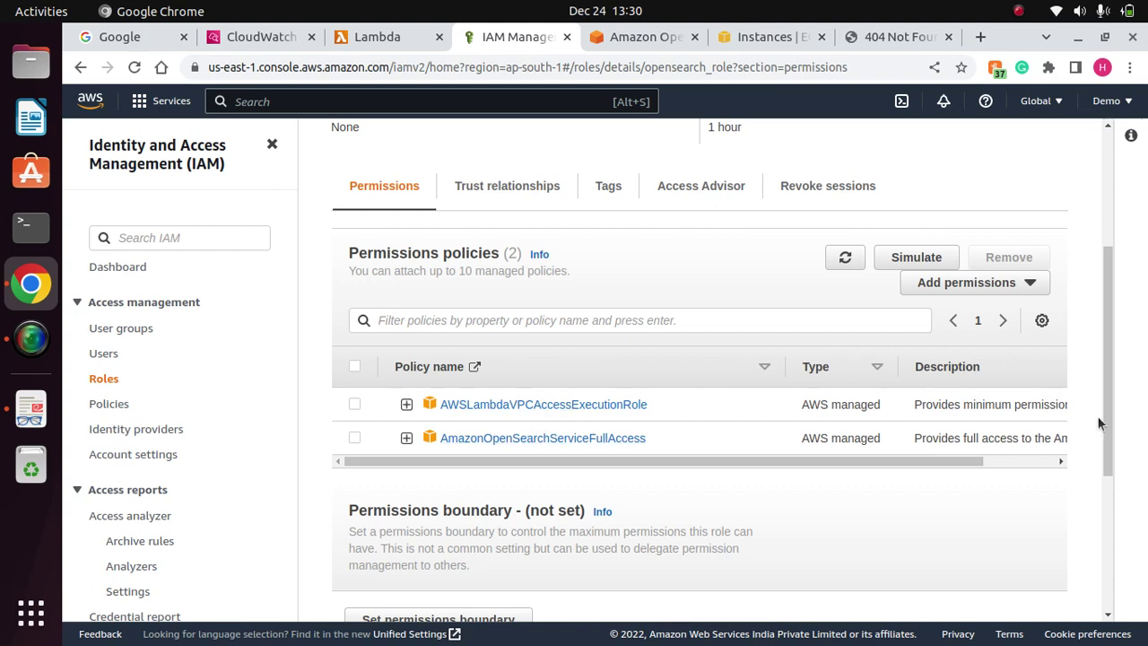
scroll(1103, 422, down, 1)
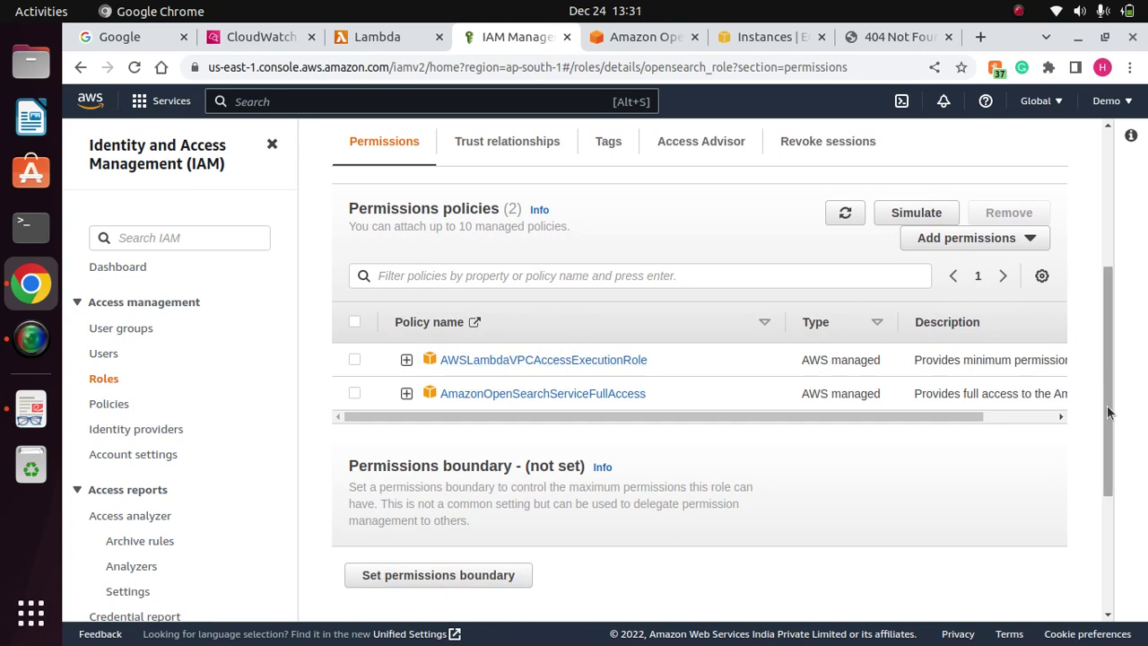
scroll(738, 140, up, 5)
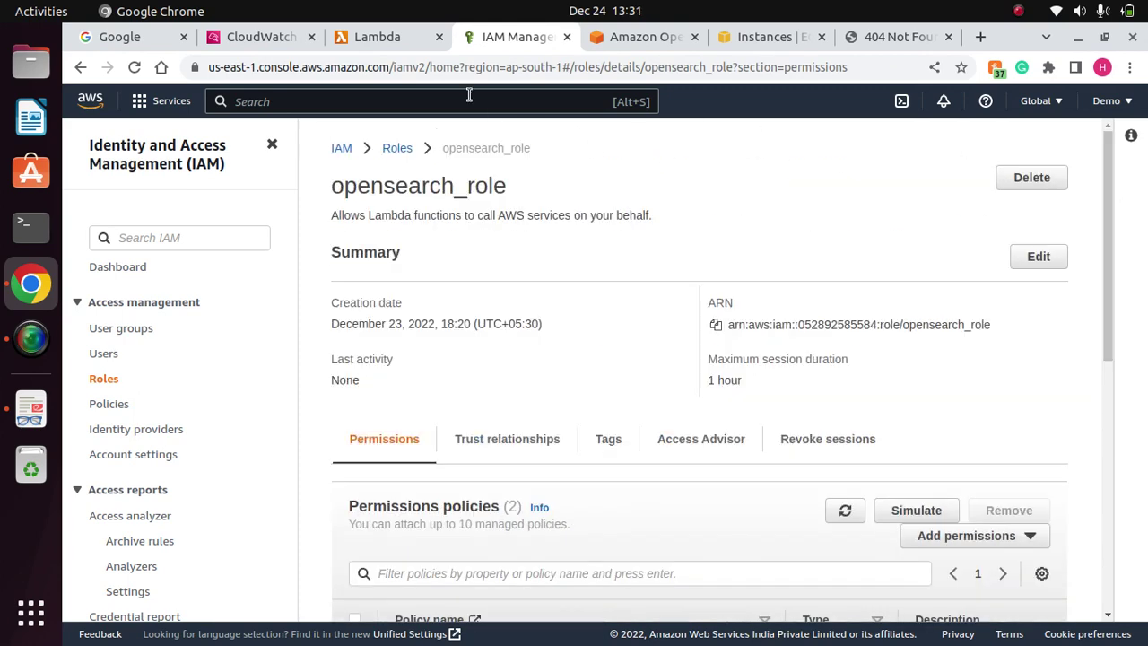
Back on the subscription filter form, set the log format to Other.
click(259, 36)
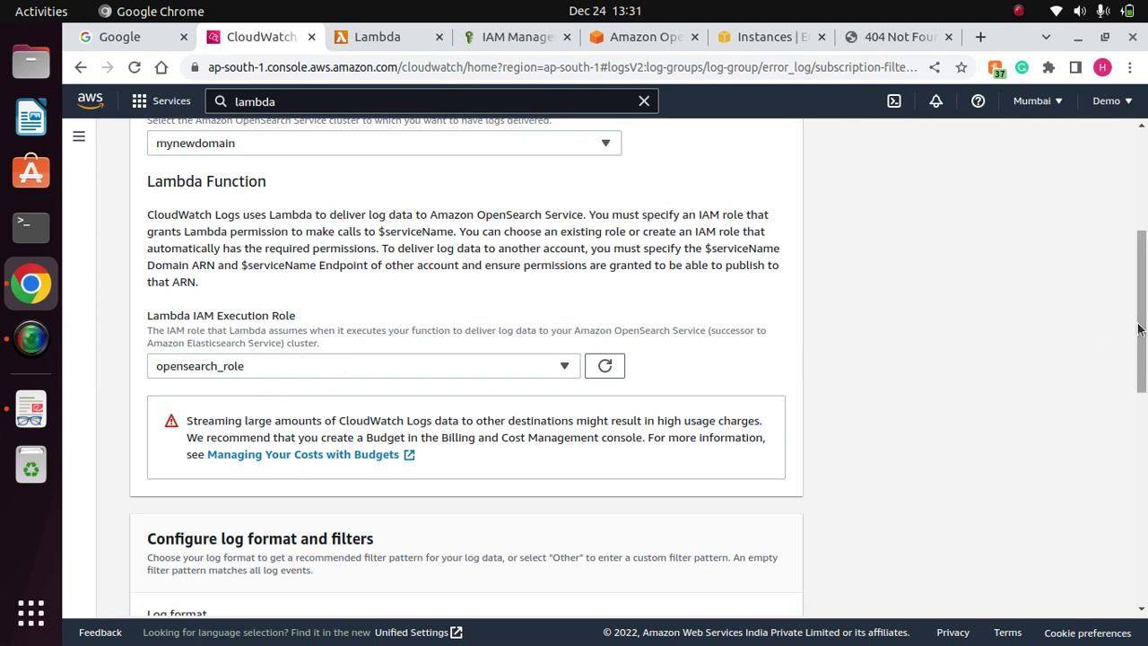
drag(1141, 329, 1140, 441)
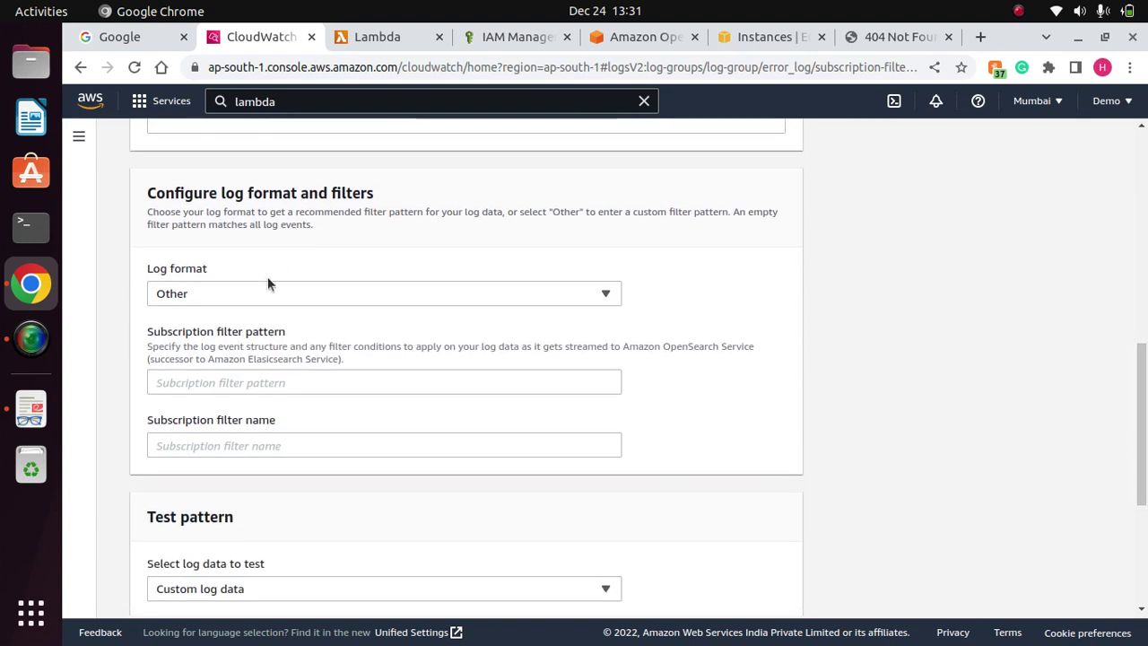
click(415, 293)
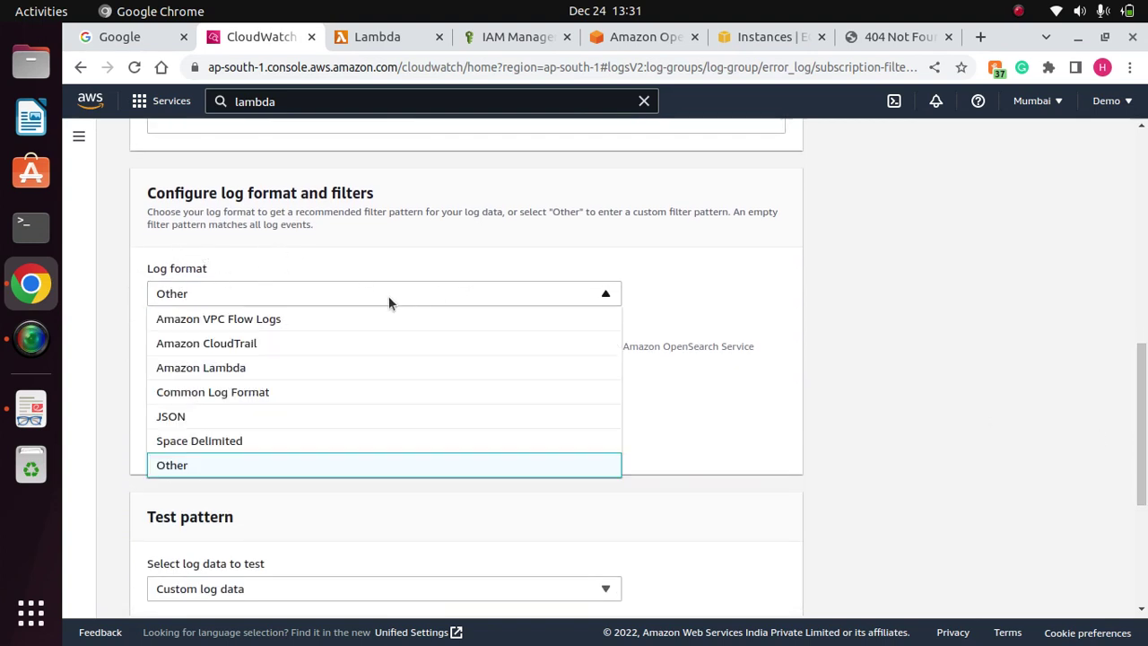
click(239, 348)
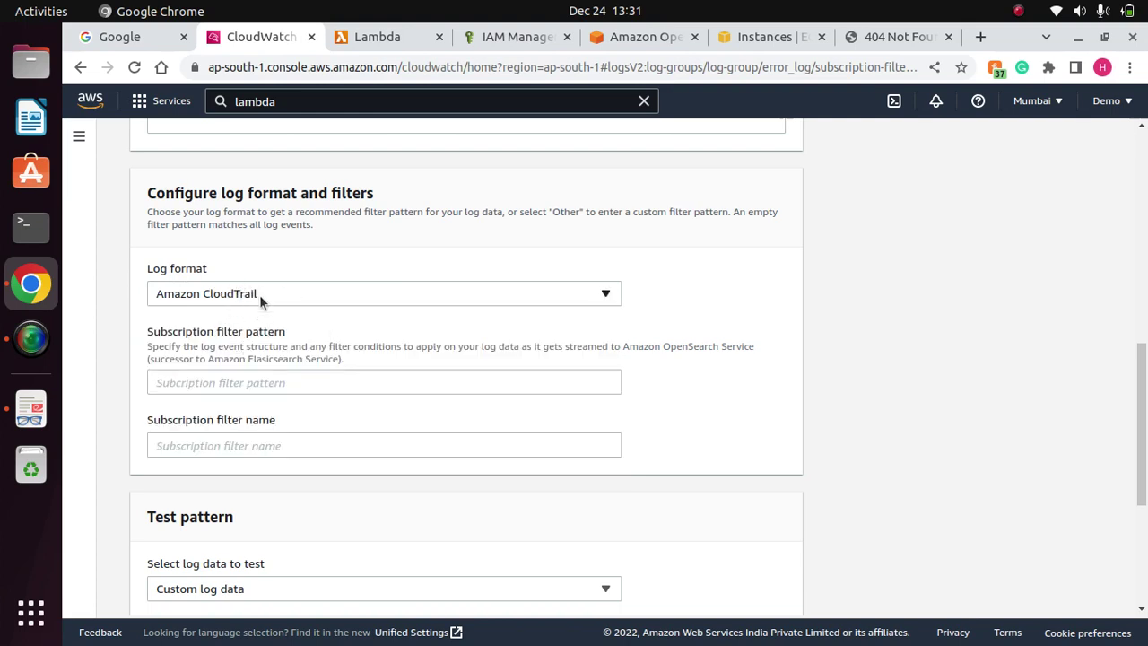
click(312, 300)
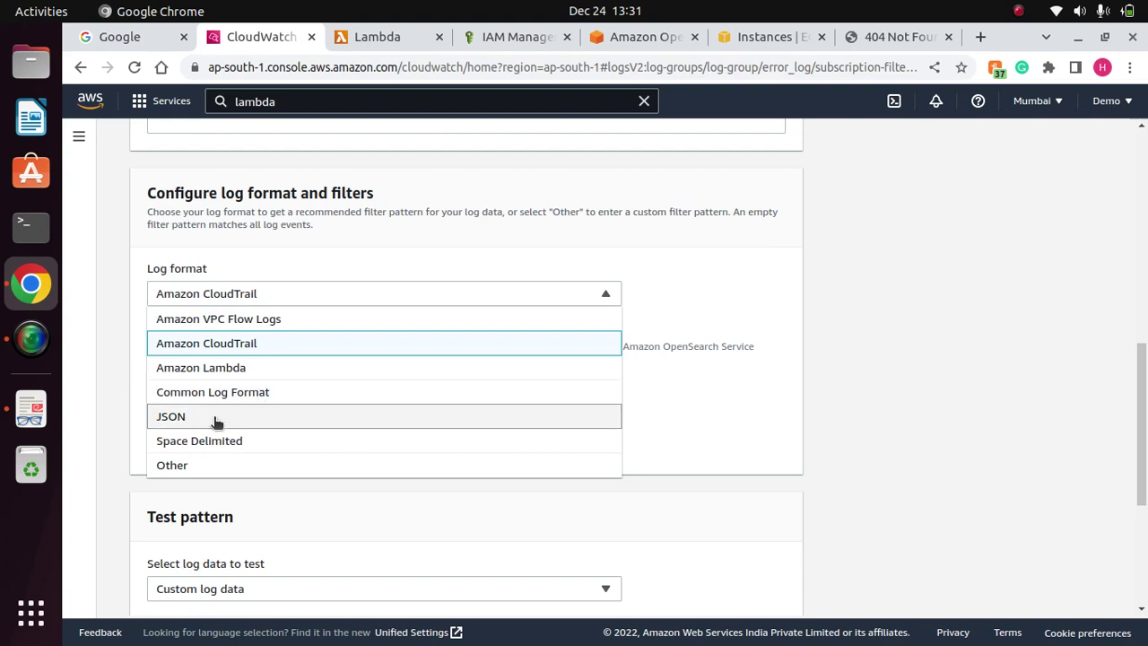
click(183, 471)
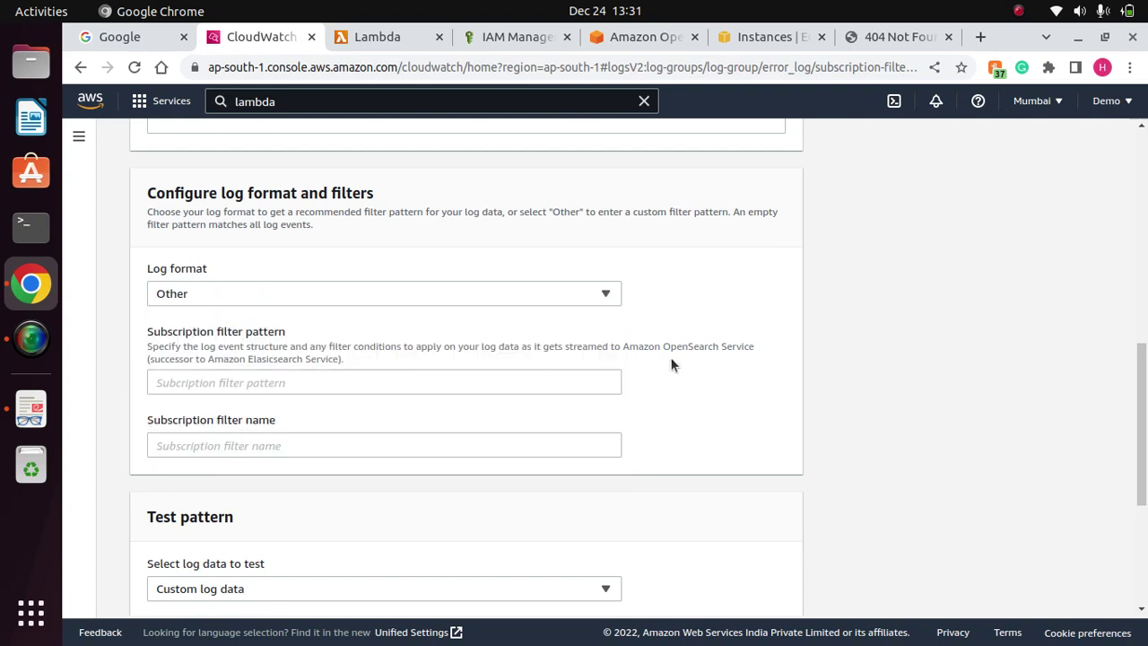
click(228, 385)
click(353, 293)
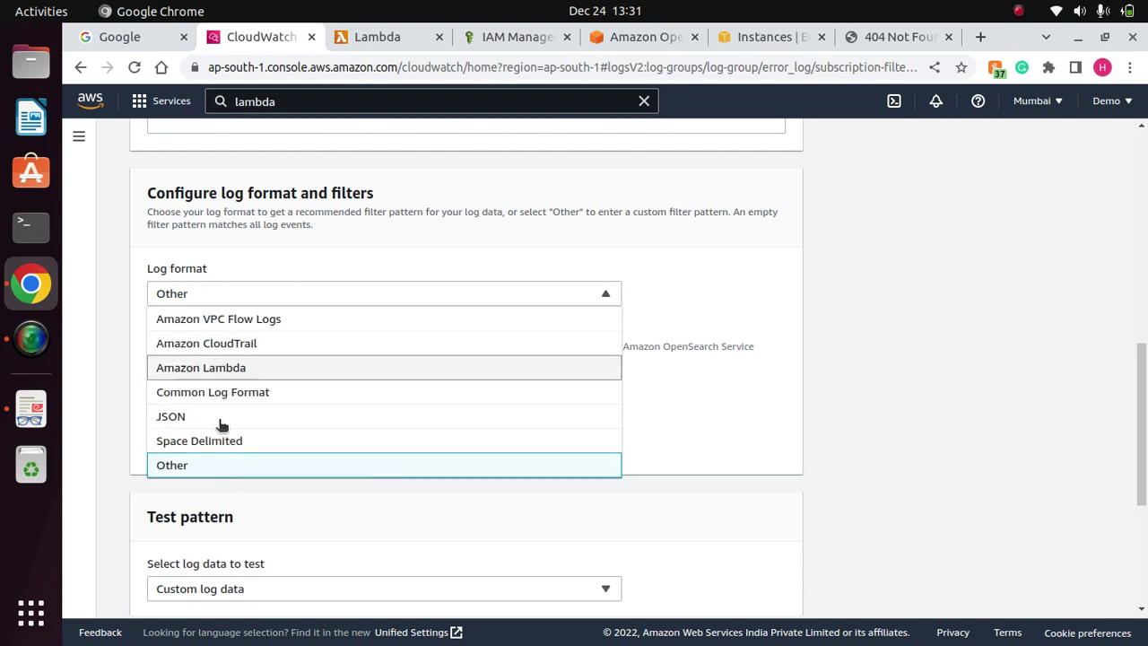
click(699, 308)
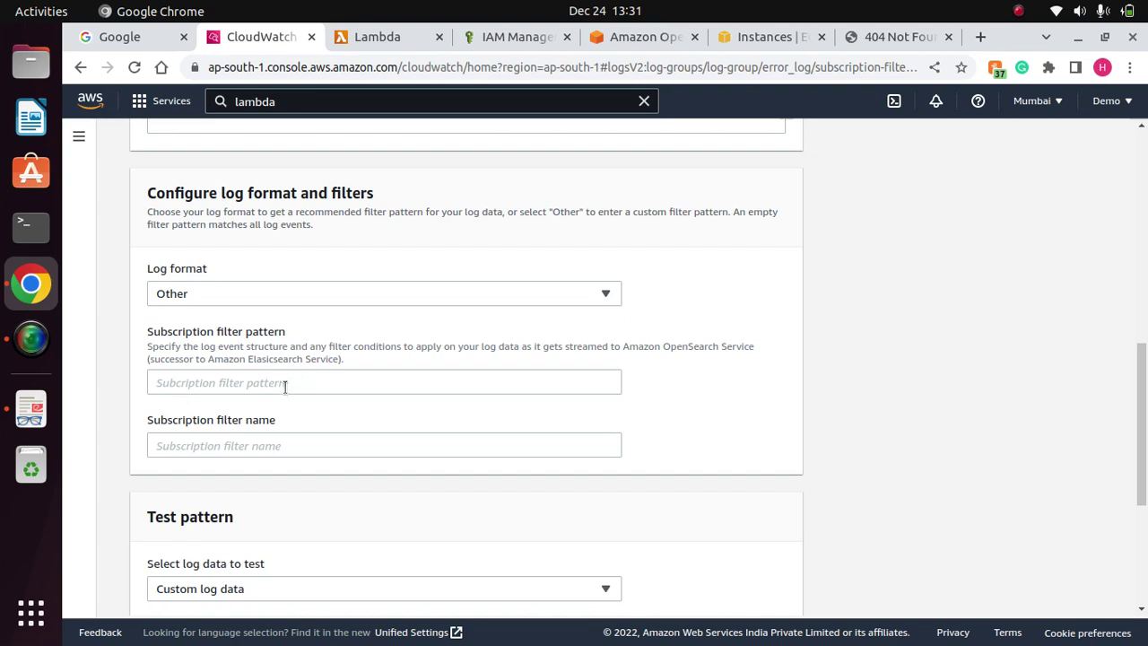
Leave the filter pattern empty and name the subscription filter CWLFilter.
click(179, 384)
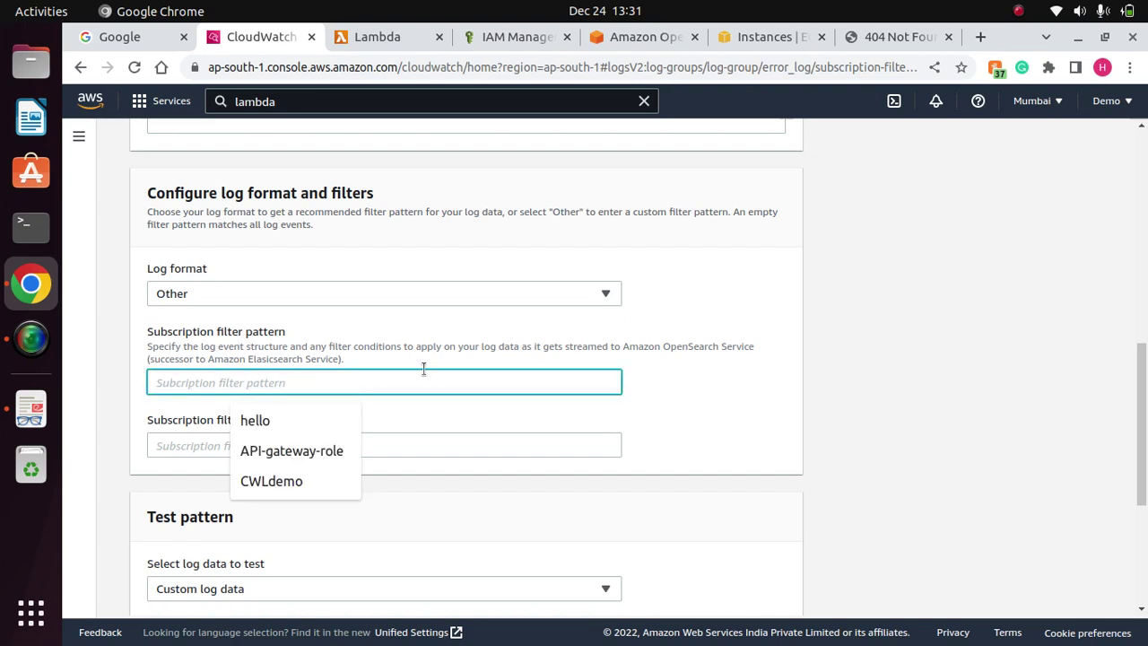
click(715, 385)
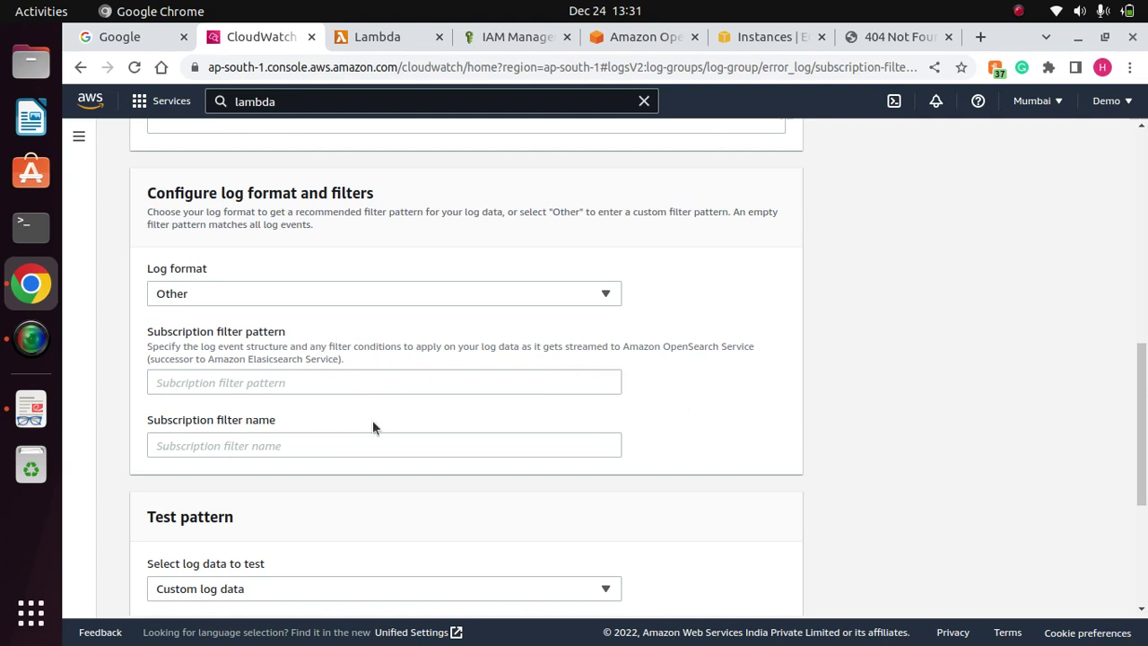
drag(288, 418, 84, 429)
click(294, 412)
click(253, 445)
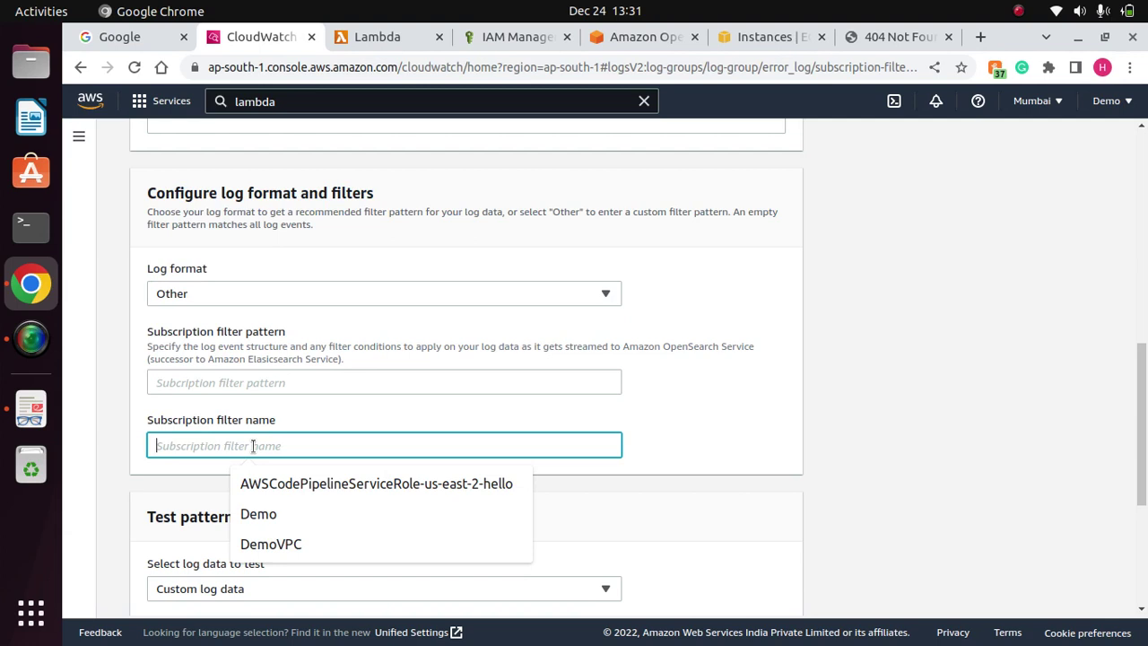
text(CWLFilter)
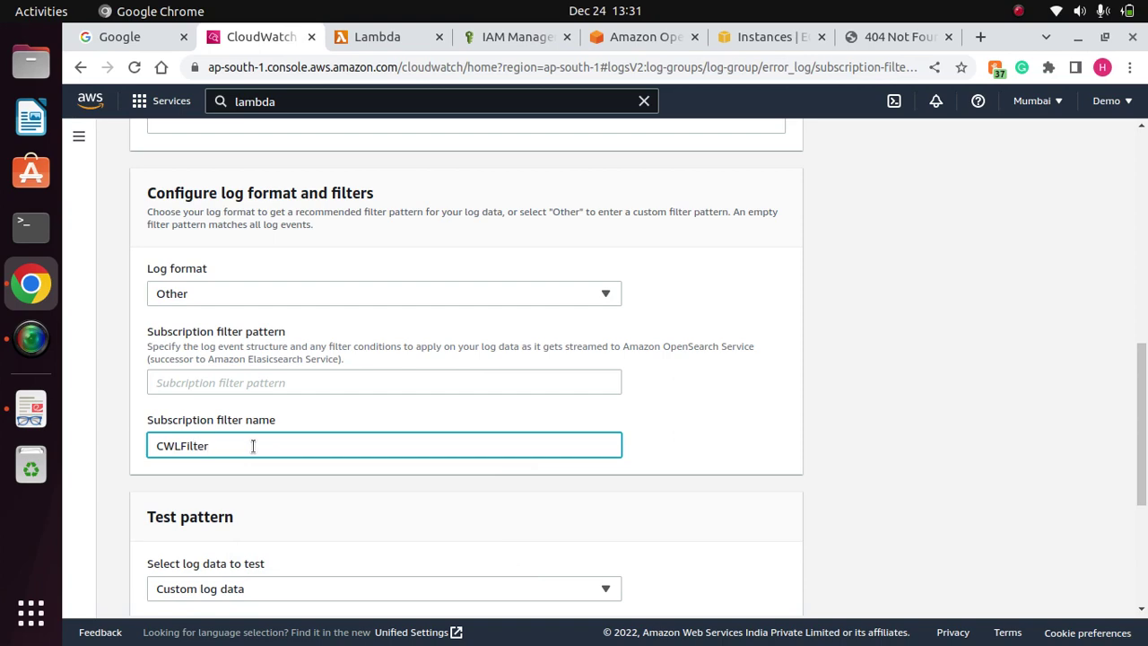
click(737, 438)
drag(1142, 466, 1144, 544)
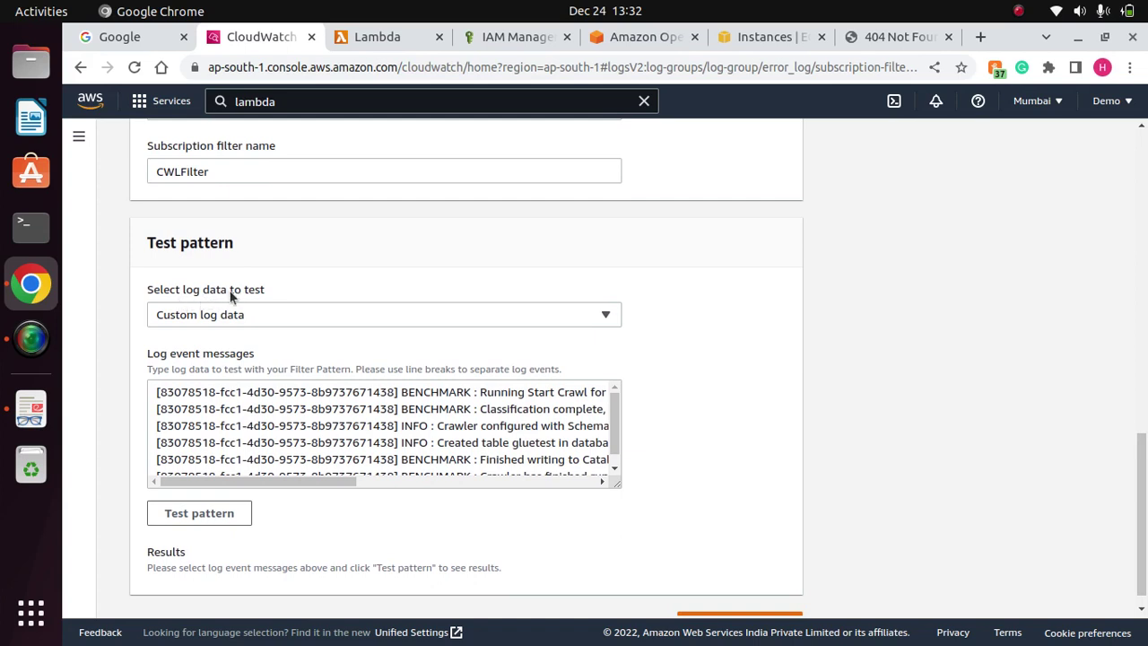
Pick instance i-0e98a01528980f049's log stream as test data, verifying the ID on EC2 Instances.
click(332, 312)
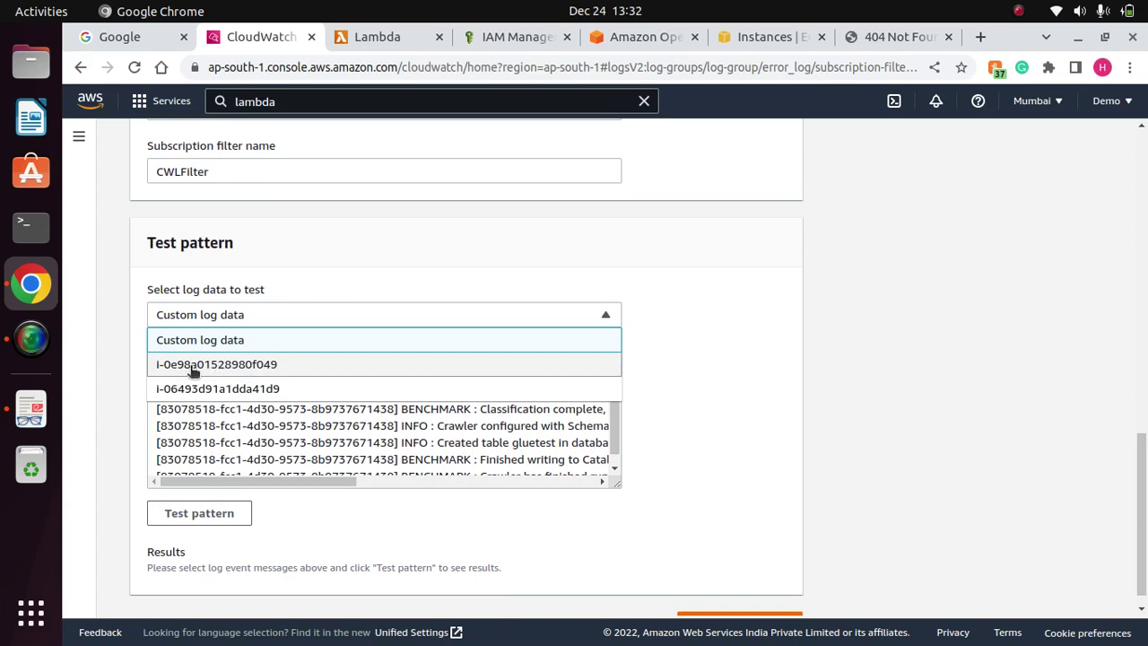
click(266, 374)
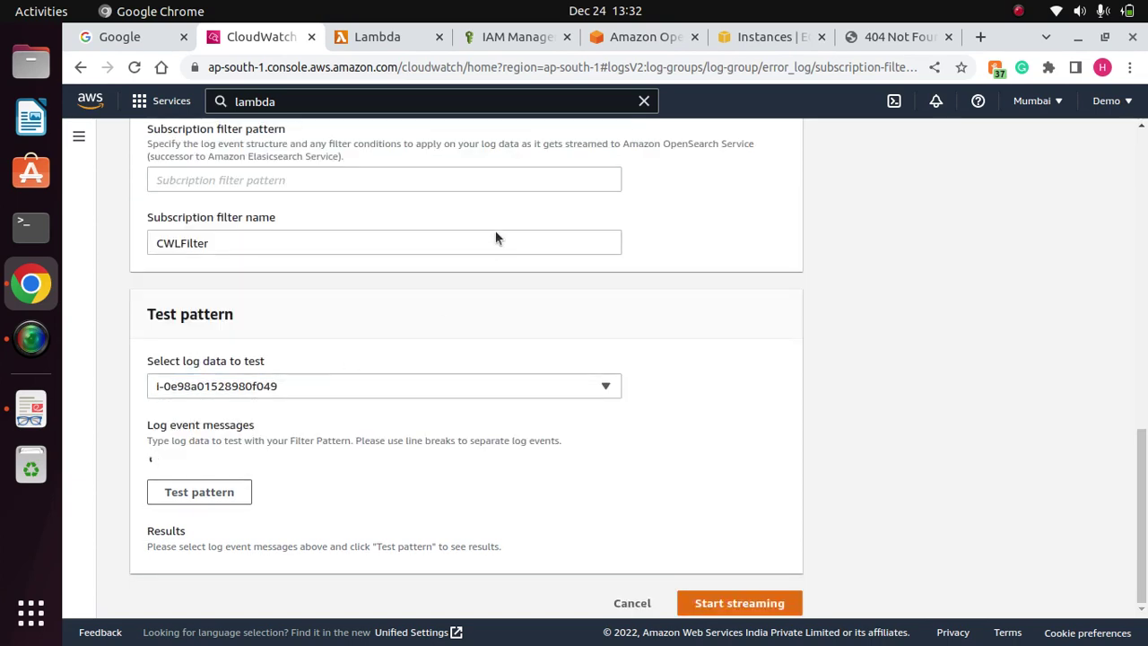
click(767, 41)
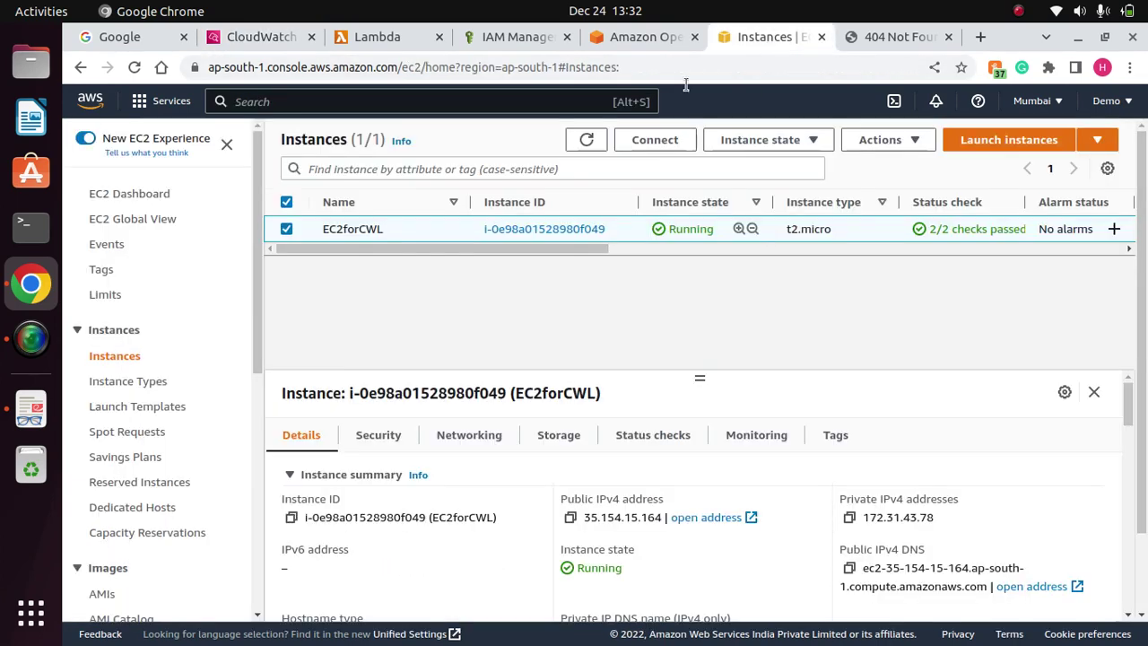
click(587, 141)
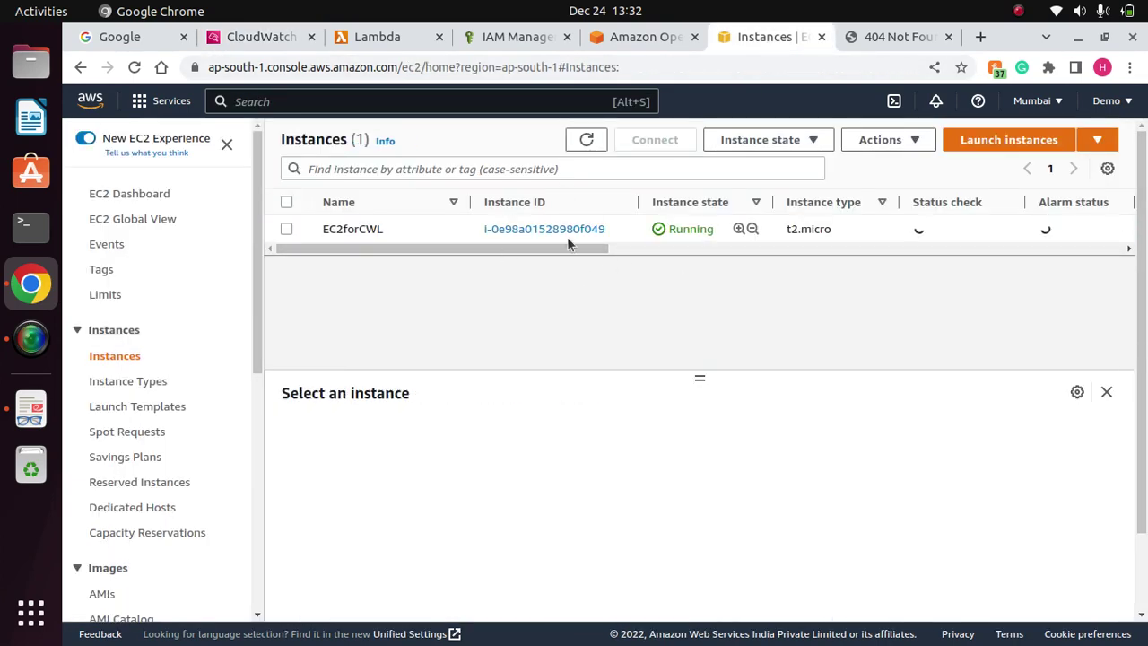
drag(638, 202, 706, 202)
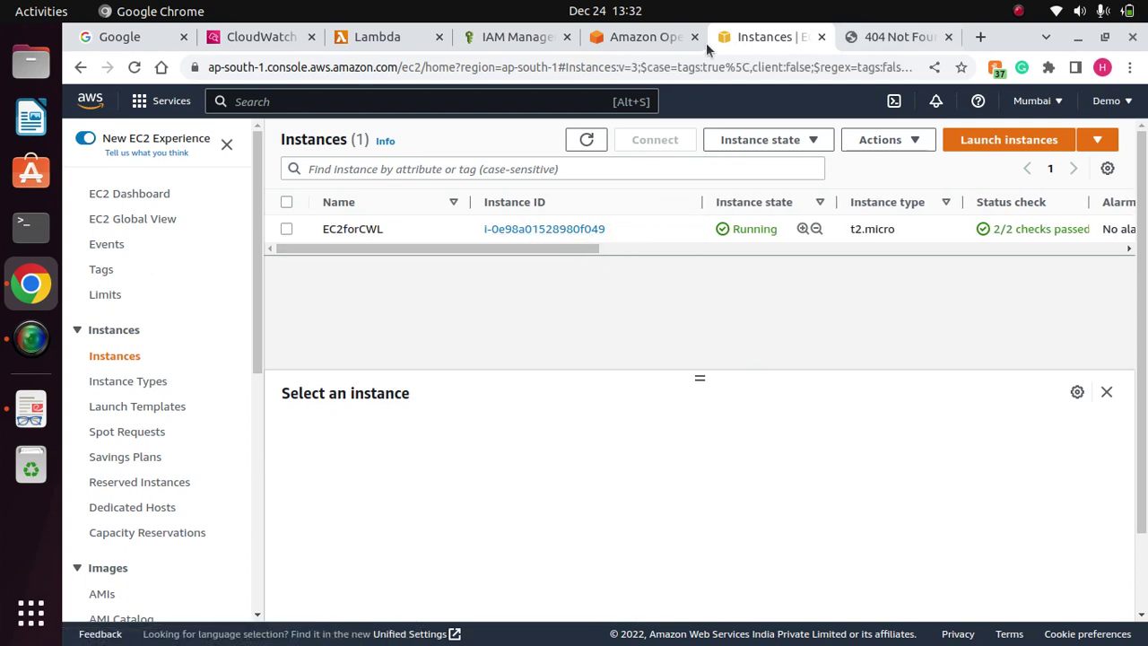
Run Test pattern on the sample log events and confirm 5 of 5 match.
click(264, 44)
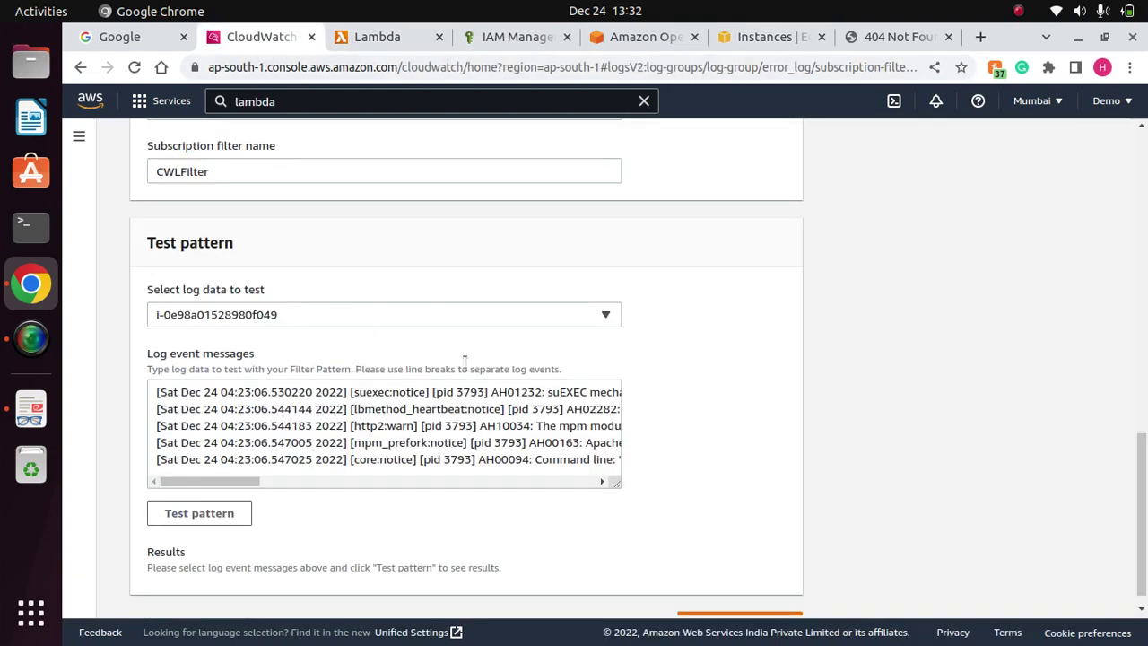
scroll(1146, 384, down, 1)
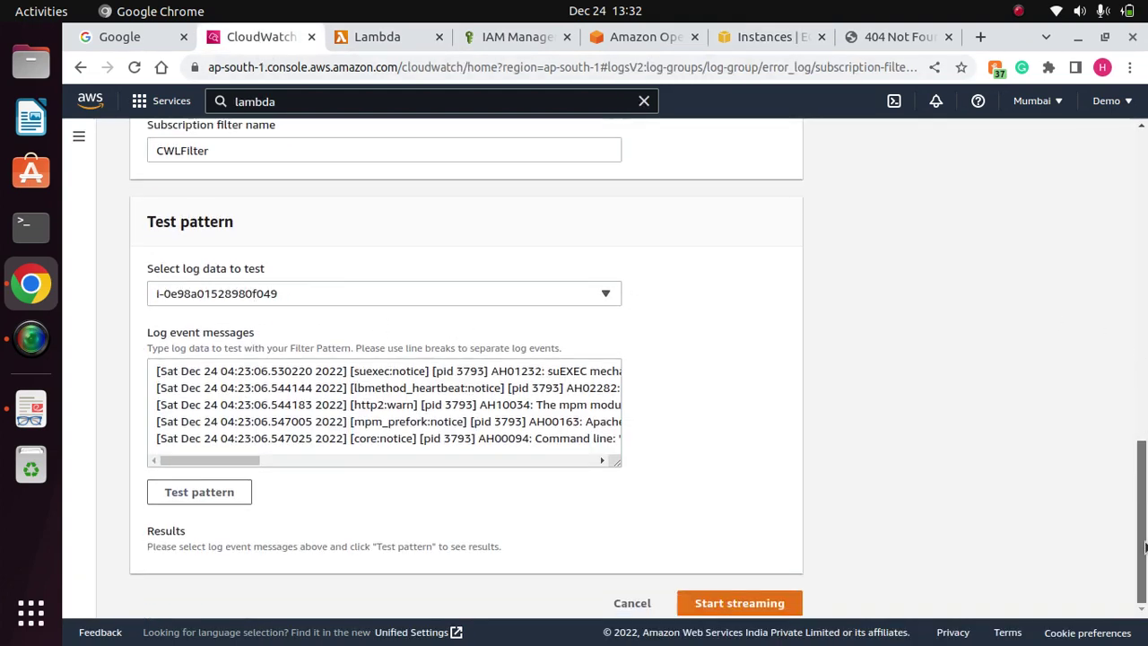
click(215, 494)
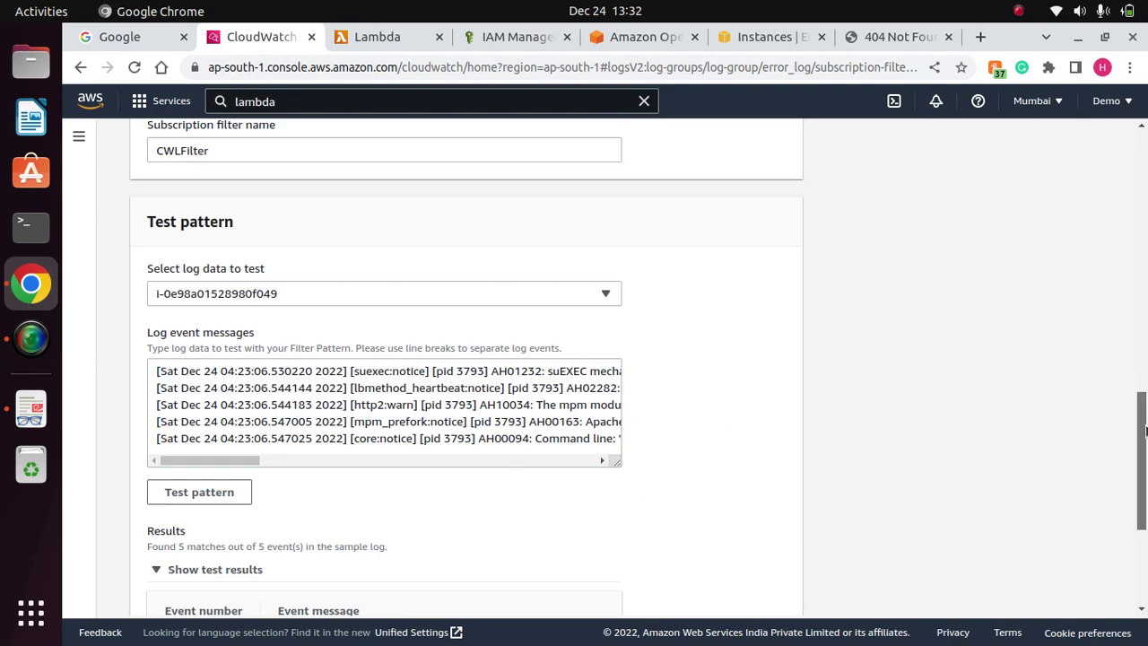
scroll(1146, 402, down, 3)
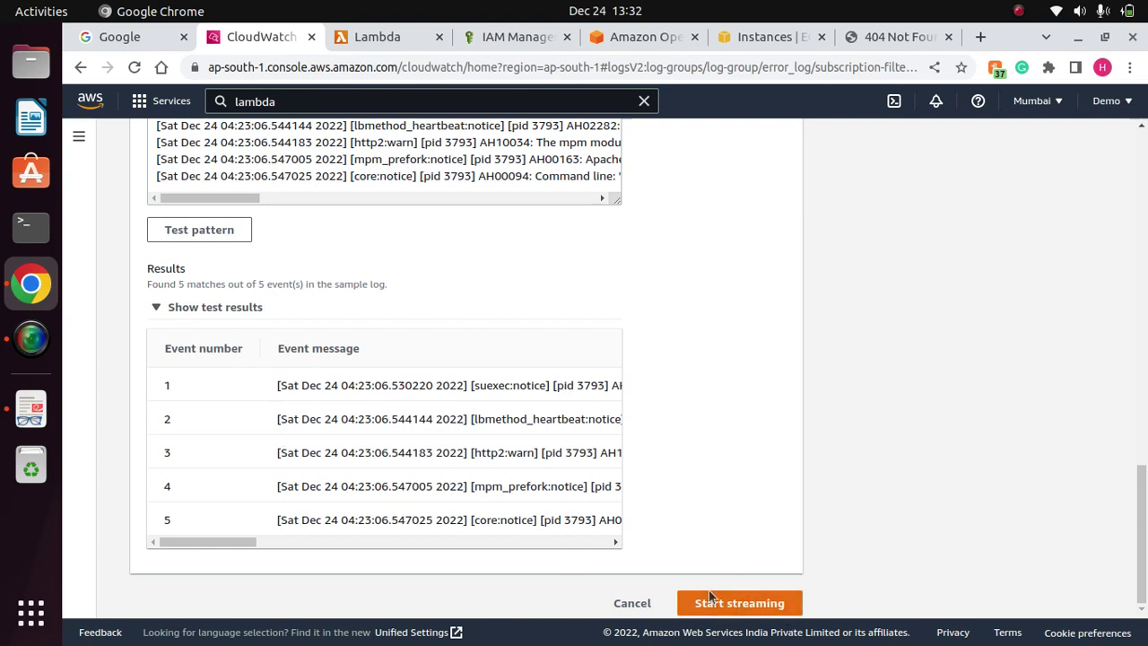
Start streaming error_log to mynewdomain and move to the Lambda dashboard.
click(755, 596)
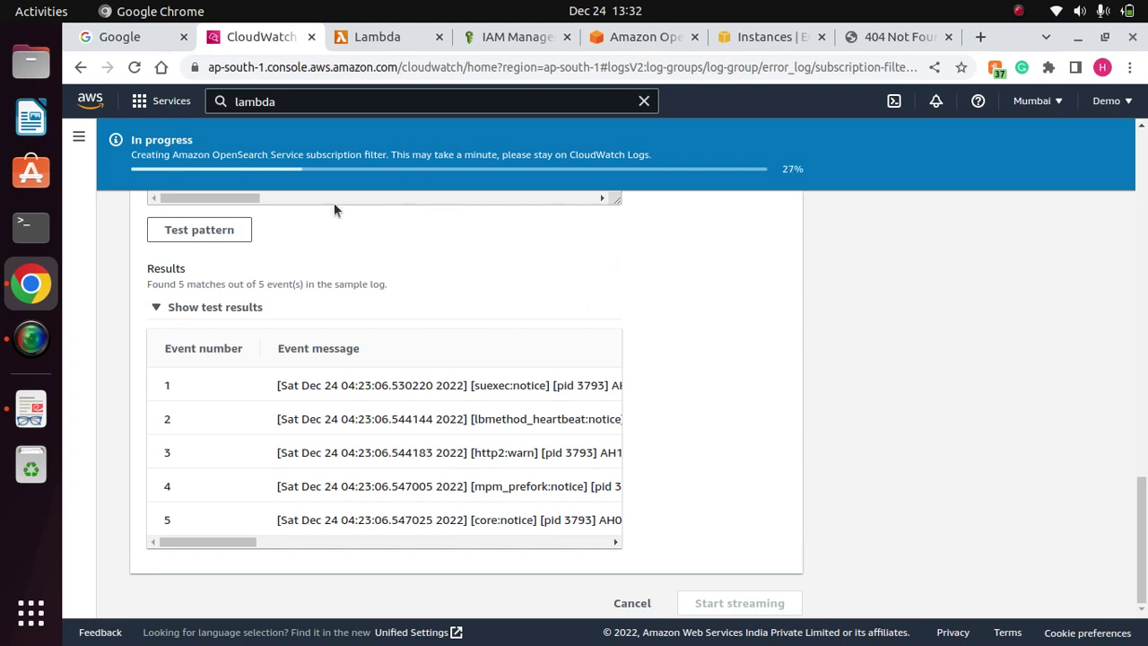
click(371, 37)
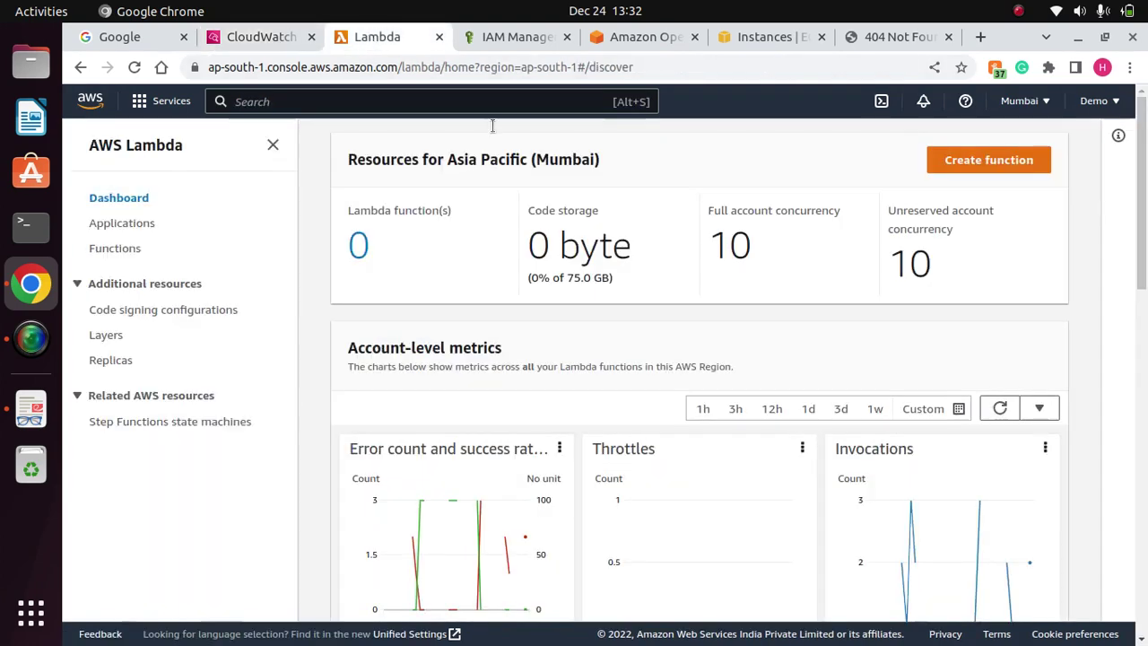
Refresh the Lambda functions list, checking the OpenSearch and CloudWatch streaming status meanwhile.
click(132, 252)
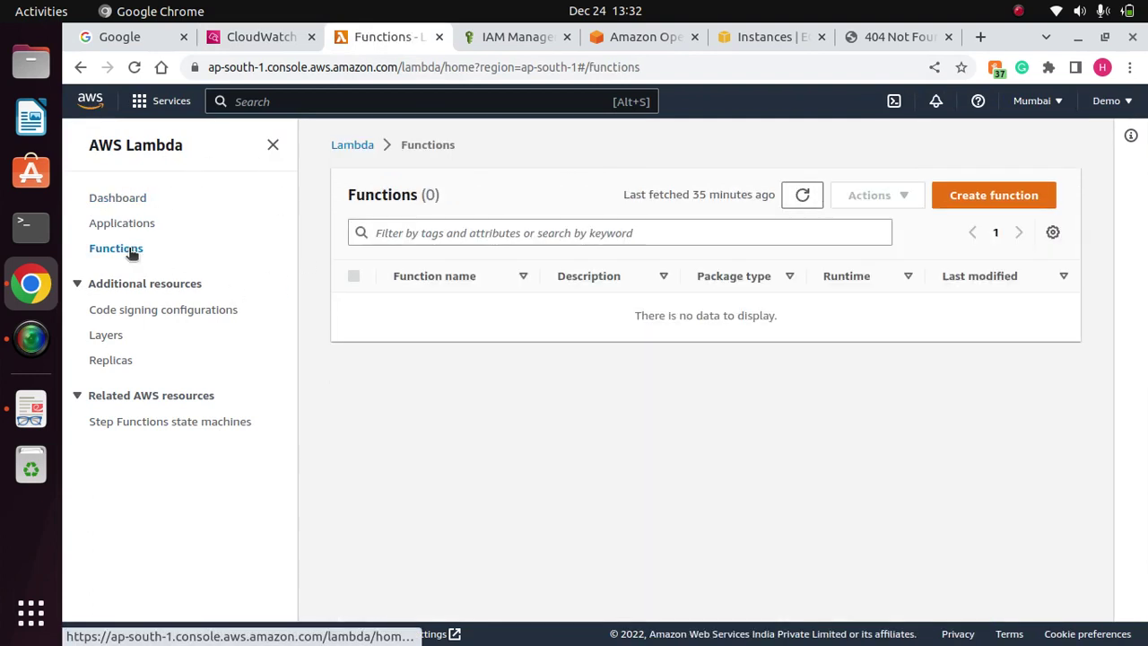
click(802, 199)
click(801, 199)
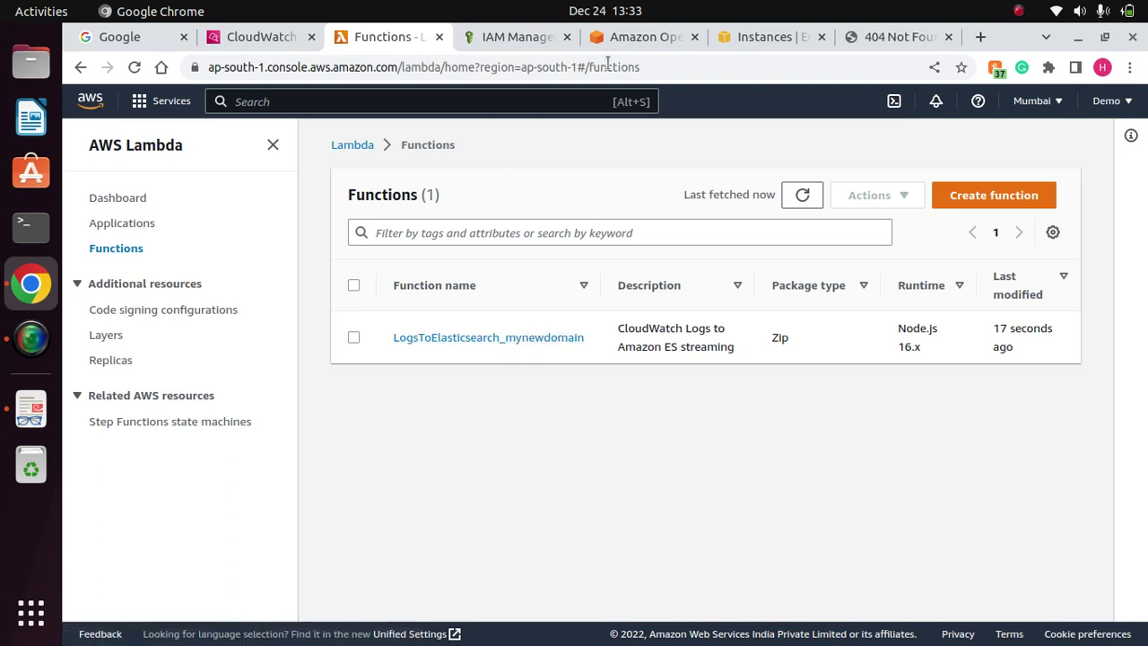
click(641, 42)
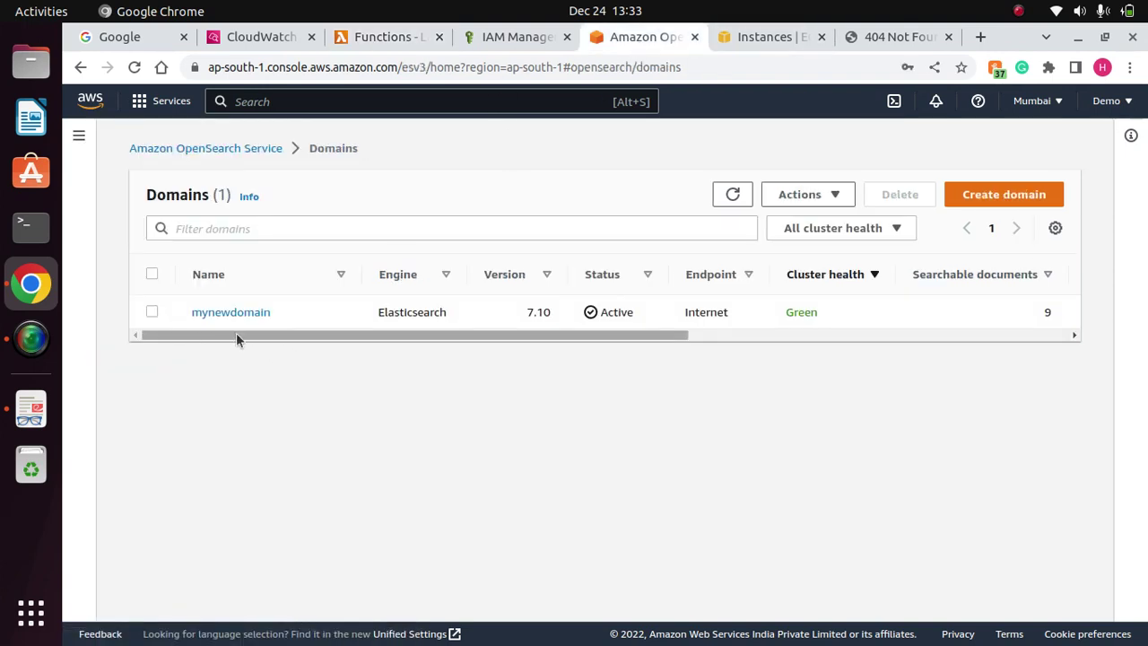
click(79, 135)
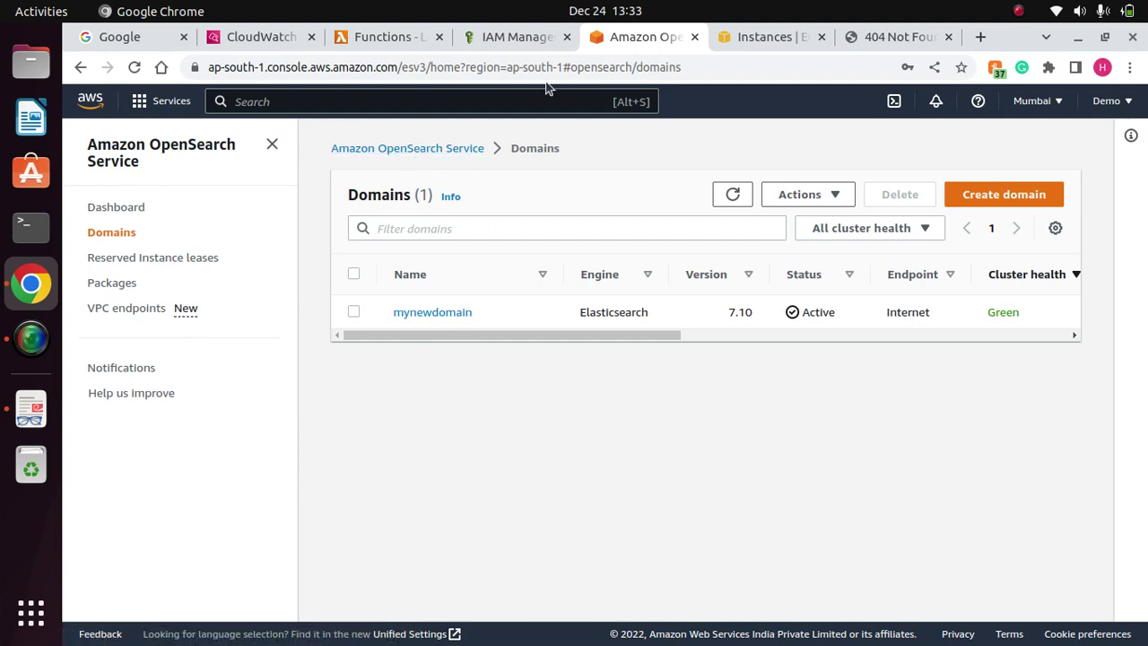
click(243, 37)
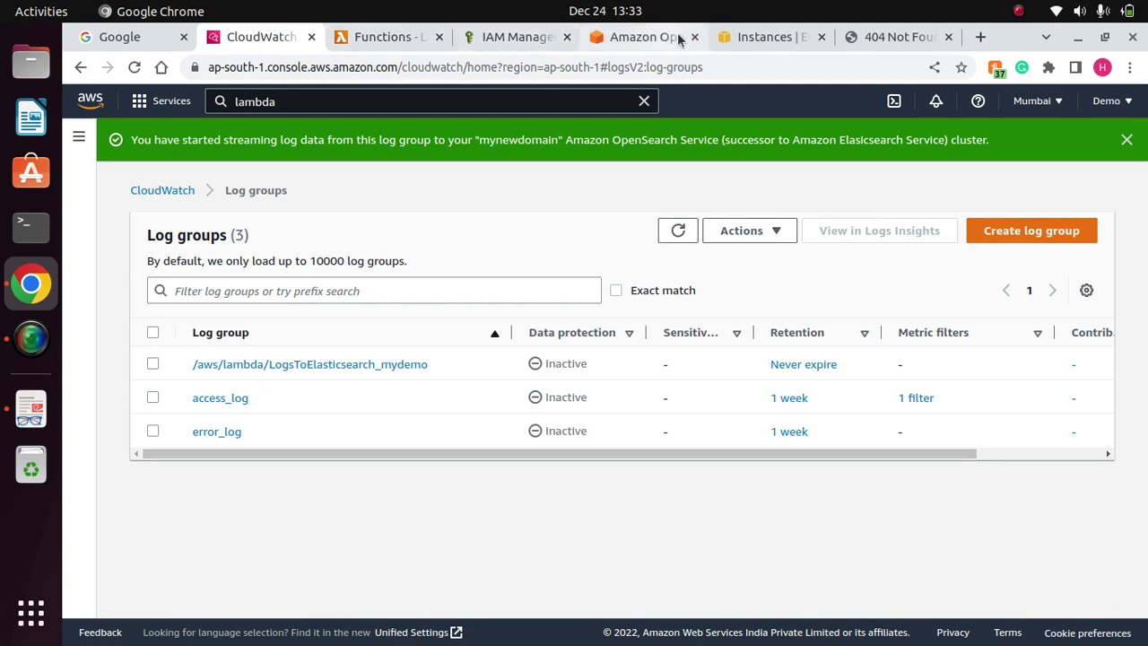
click(395, 40)
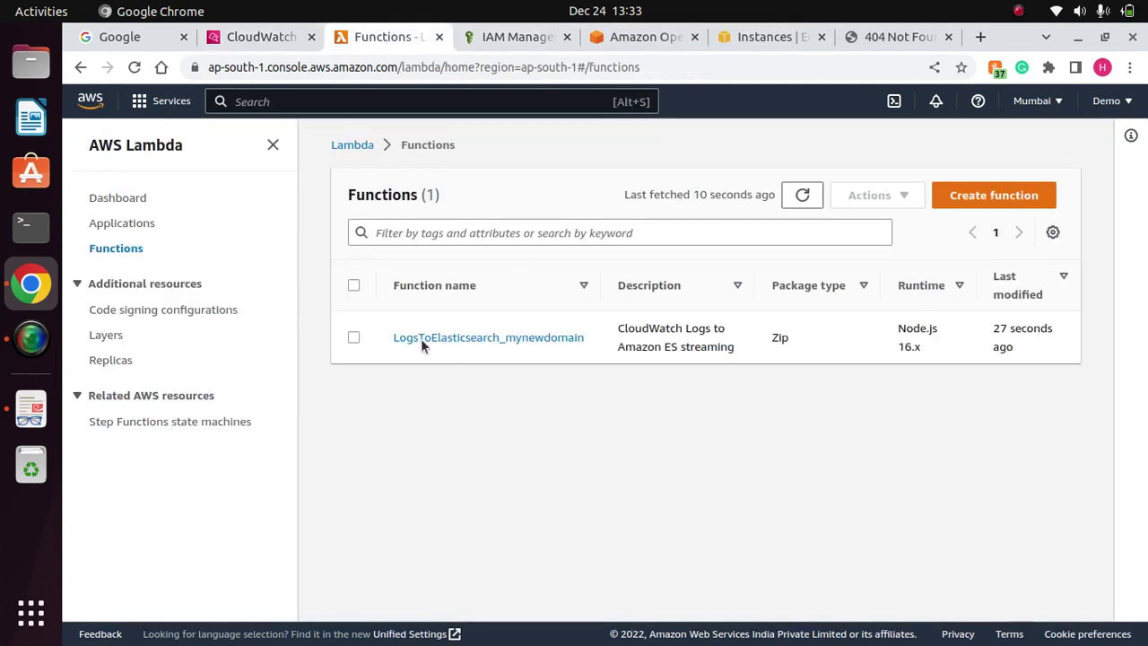
Inspect LogsToElasticsearch_mynewdomain and its CloudWatch Logs trigger, then go to the OpenSearch domains list.
click(515, 336)
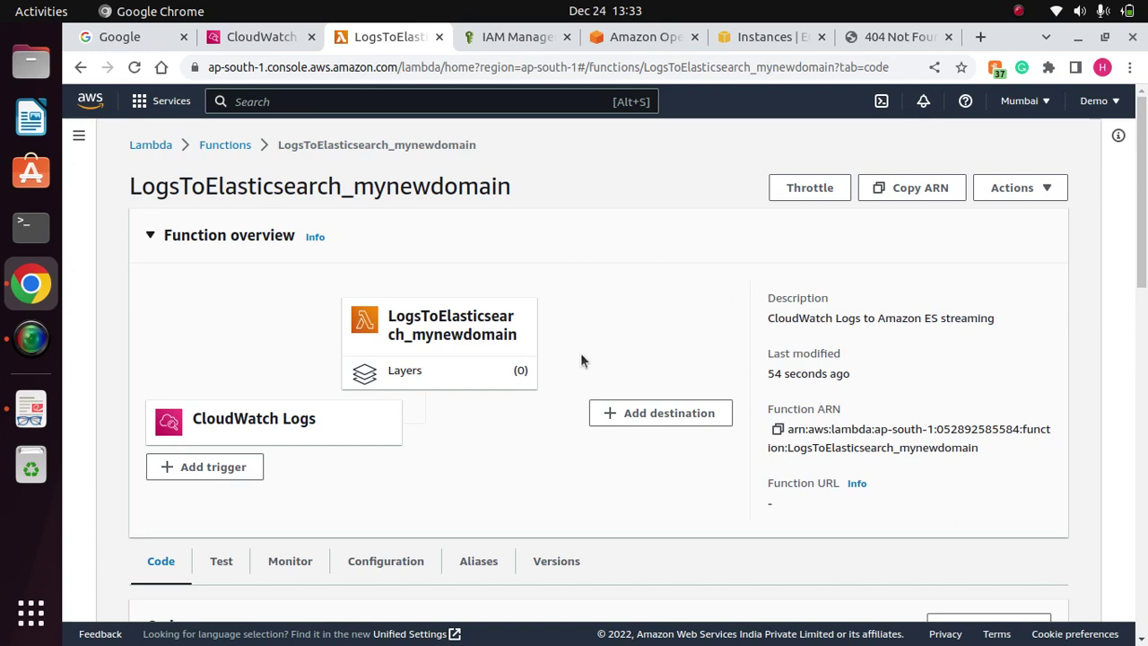
drag(1142, 256, 1145, 225)
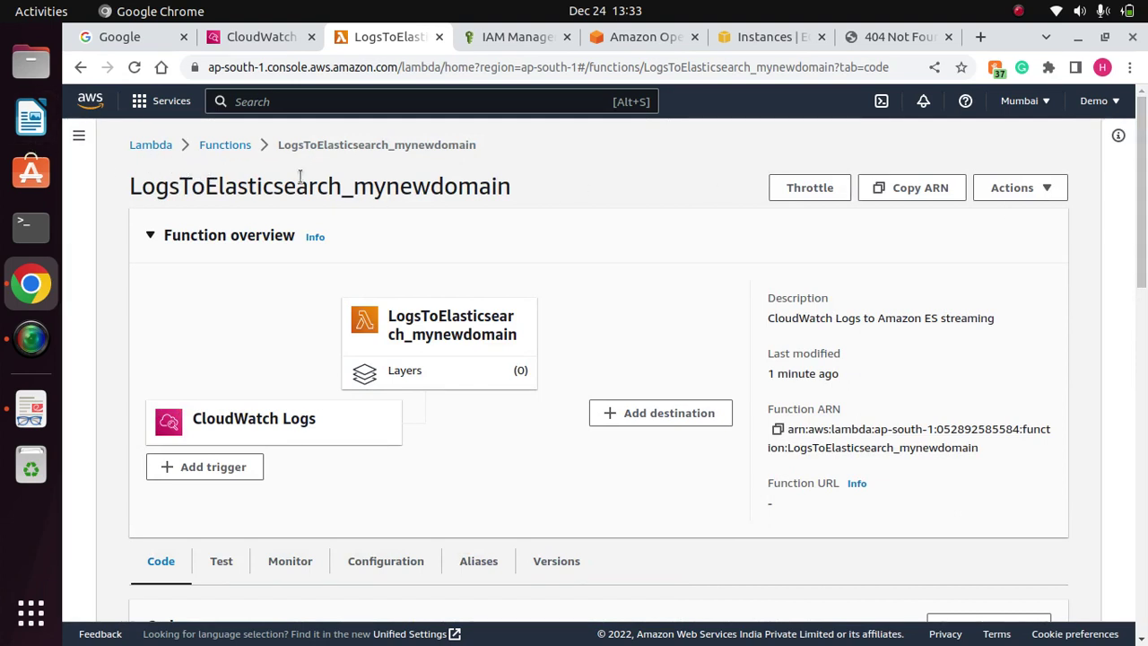
click(151, 146)
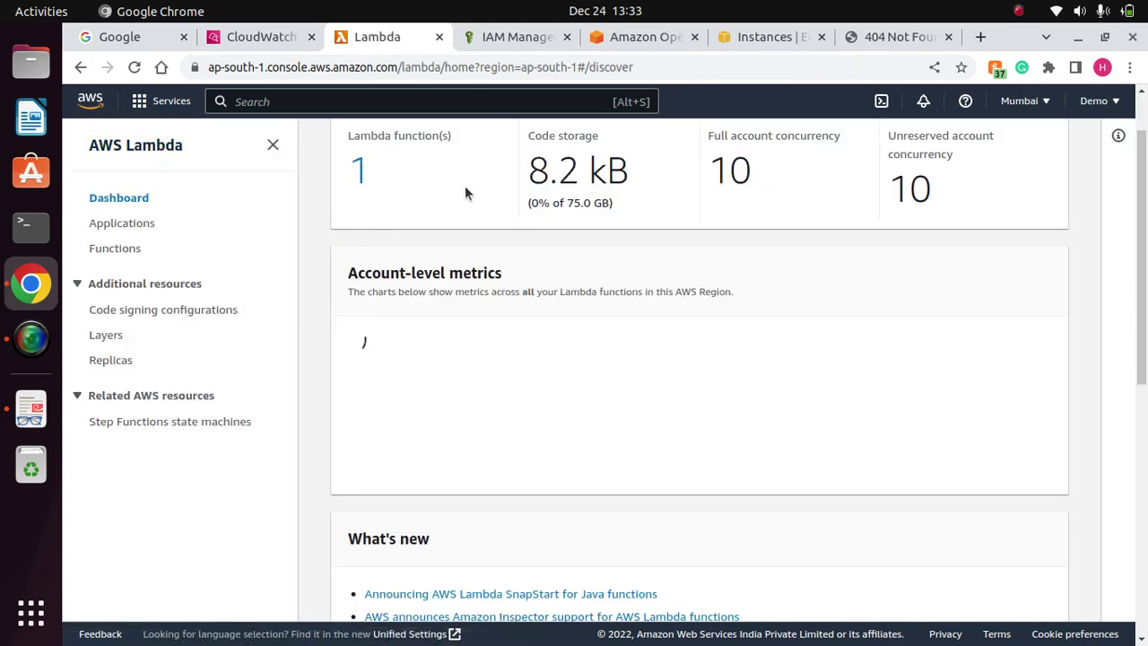
scroll(828, 126, up, 1)
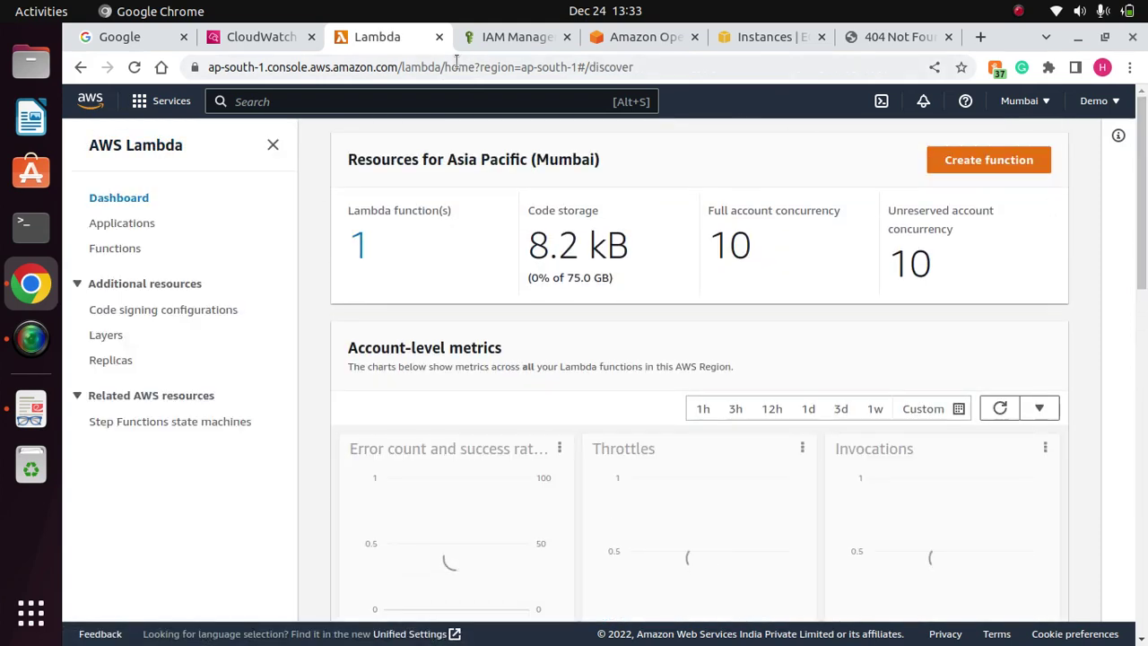
click(645, 38)
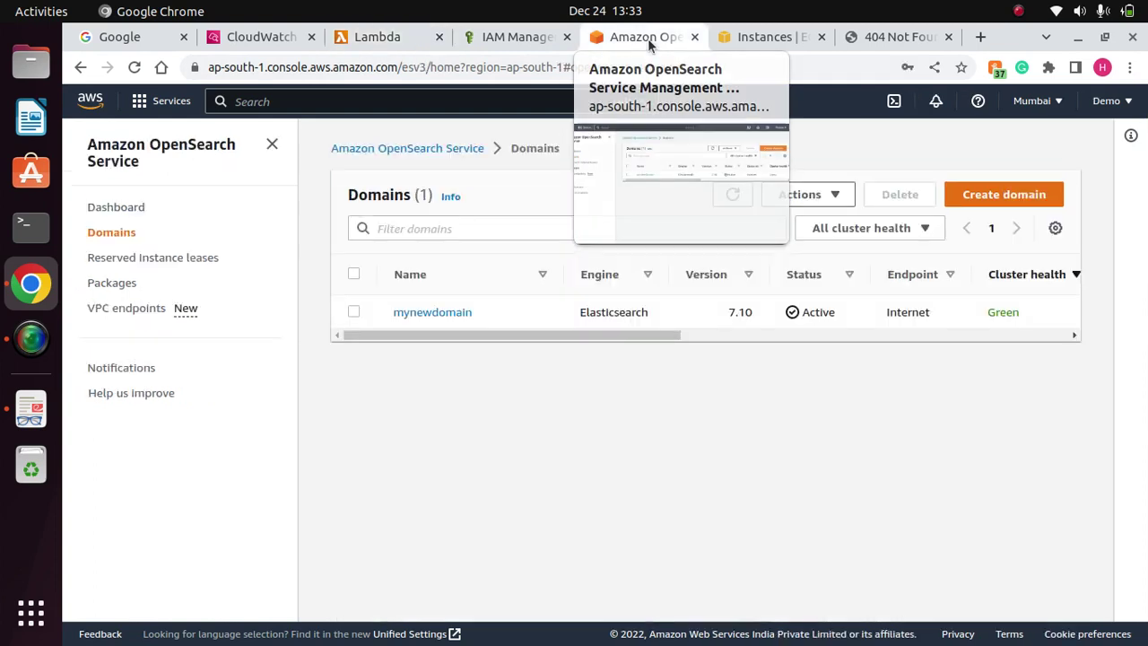
Open mynewdomain's details, collapse the sidebar, and dismiss the software update success banner.
click(435, 313)
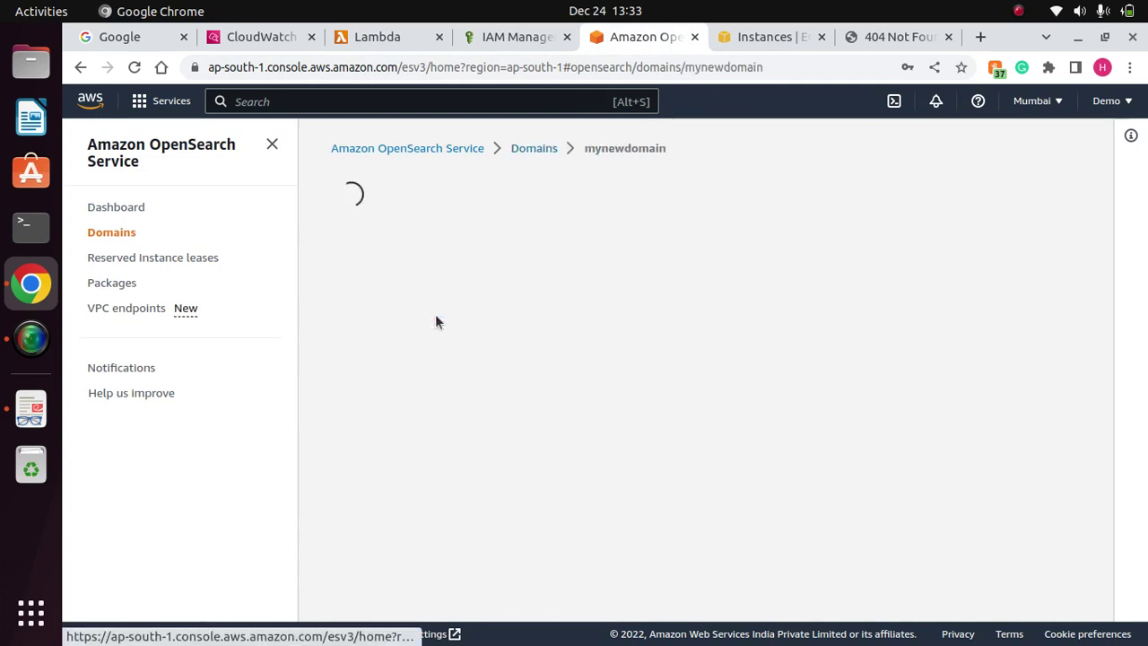
click(272, 143)
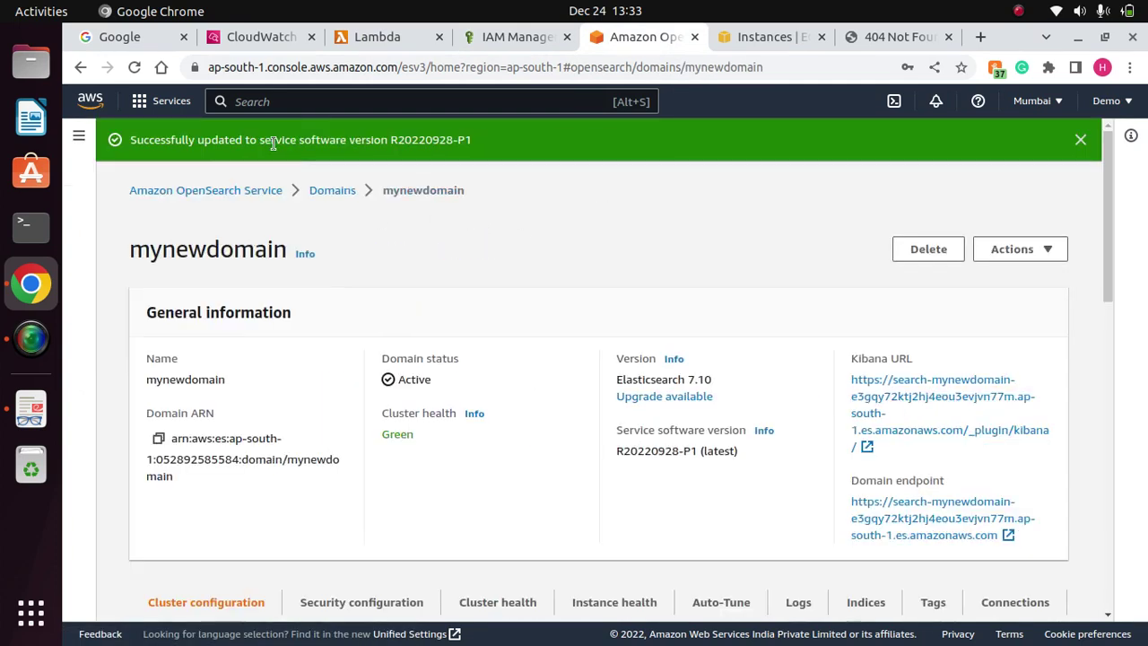
click(1080, 140)
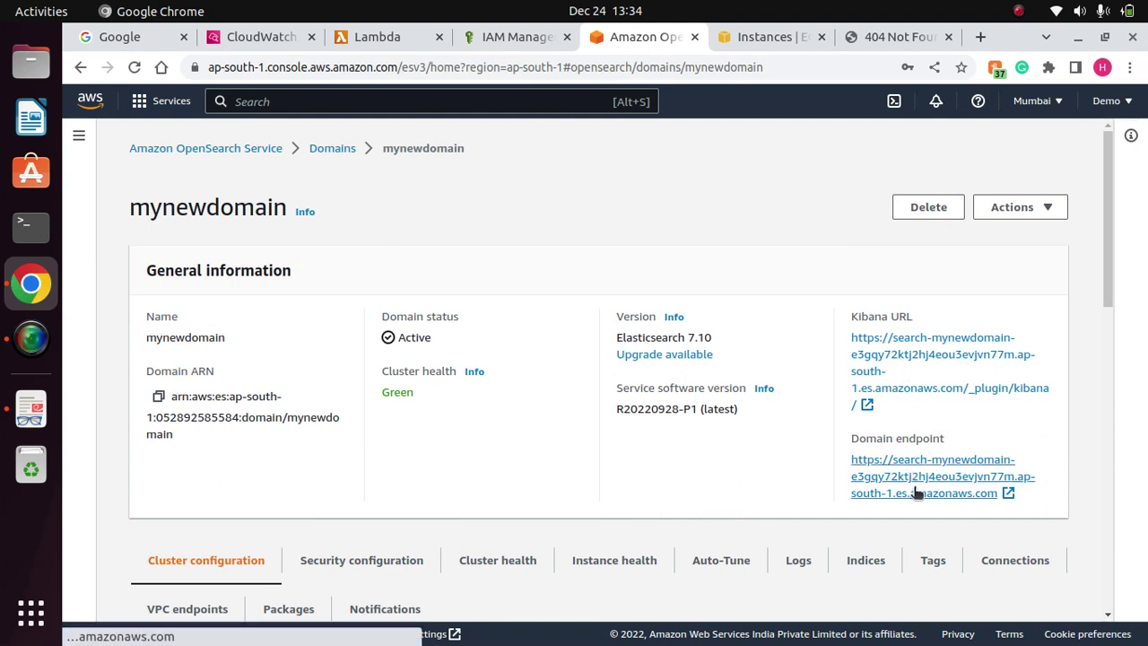
Open the domain endpoint in a new tab and sign in with the master user credentials.
click(1007, 495)
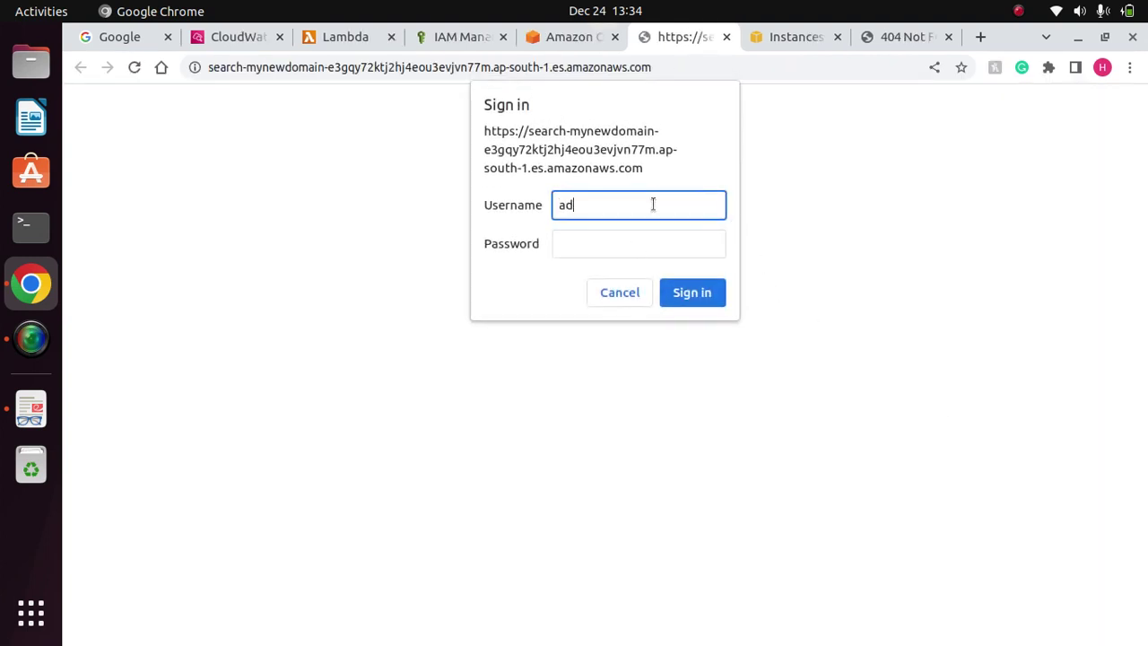
key(Tab)
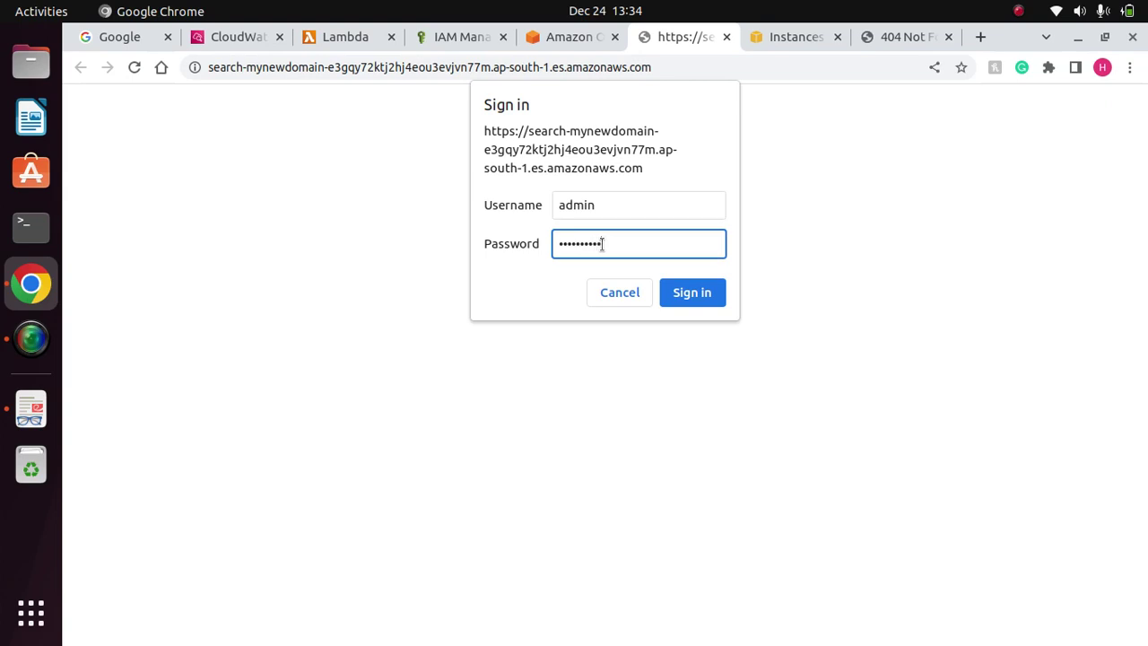
key(Return)
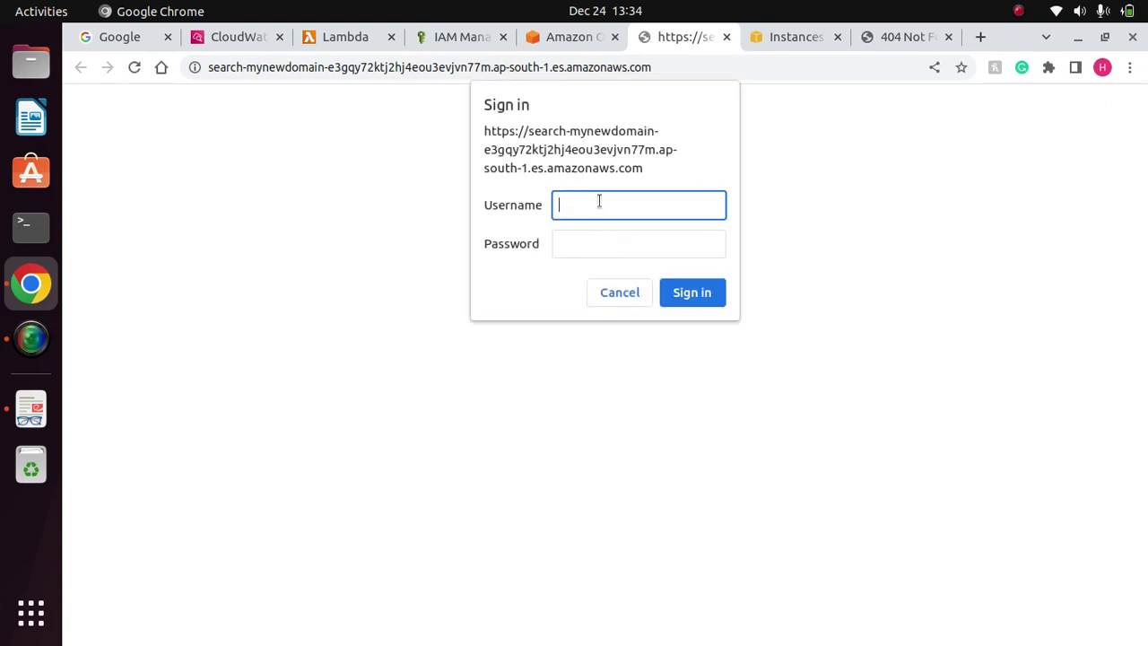
text(admin)
key(Tab)
text(••)
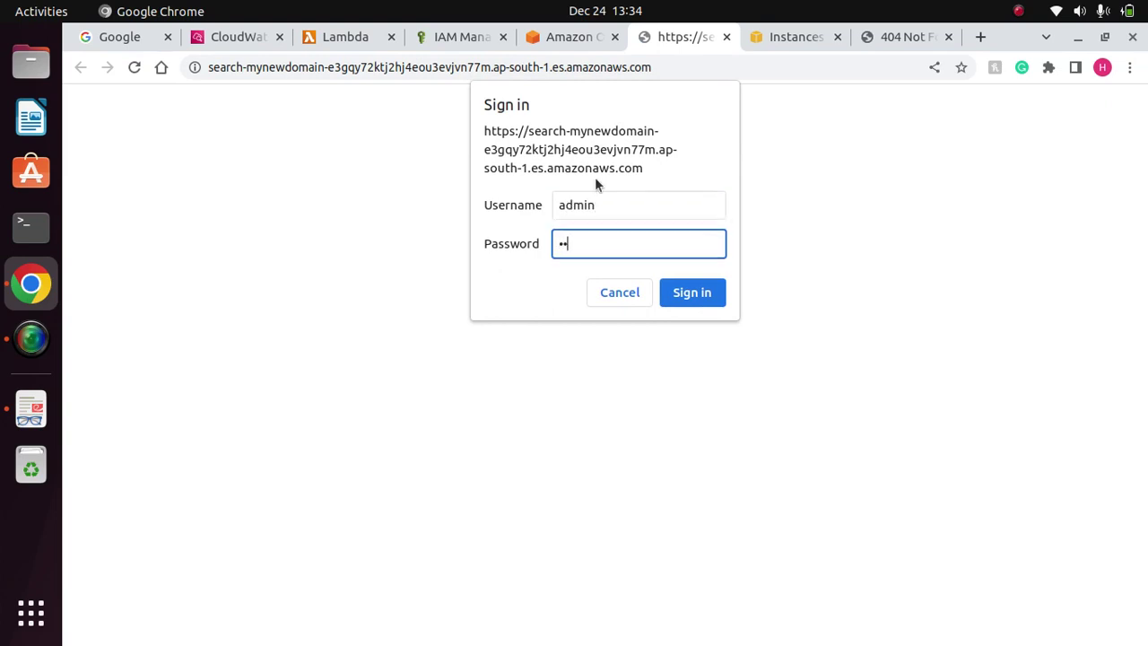
text(••••••••)
key(Return)
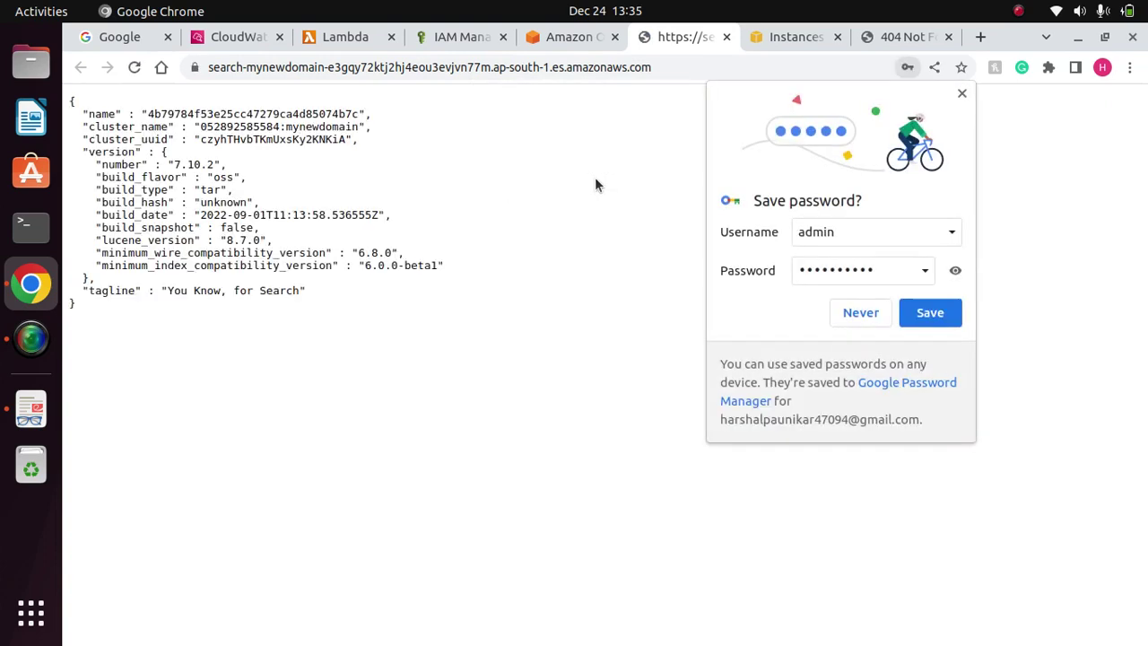
click(861, 318)
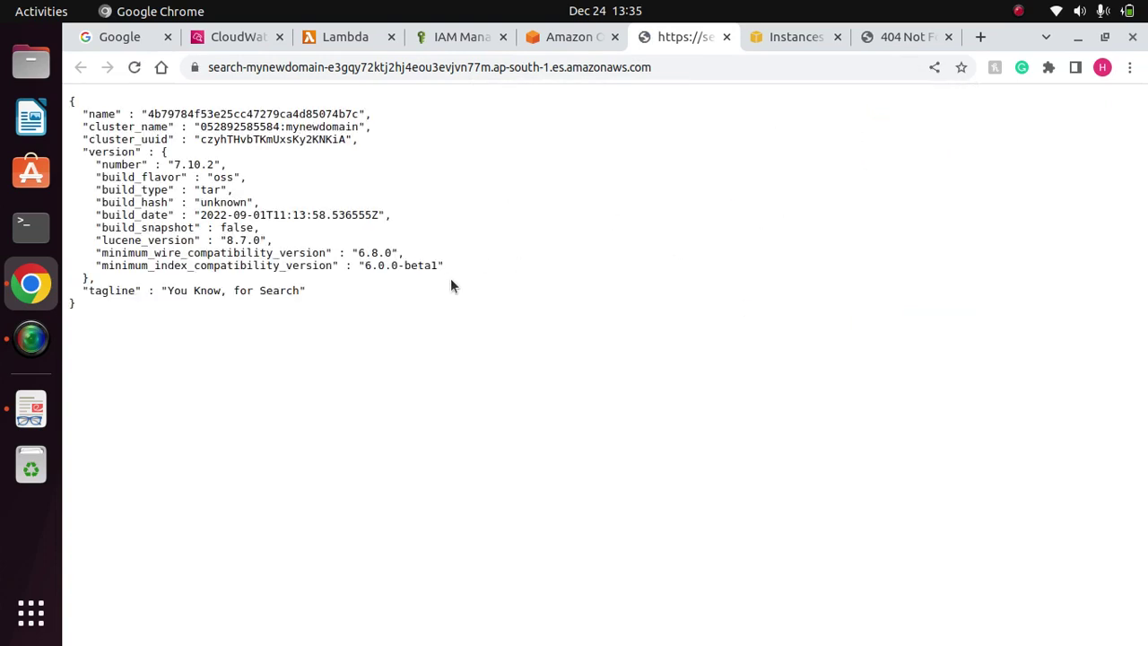
Inspect the cluster info JSON showing version 7.10.2, then return to the mynewdomain details page.
drag(138, 326, 60, 95)
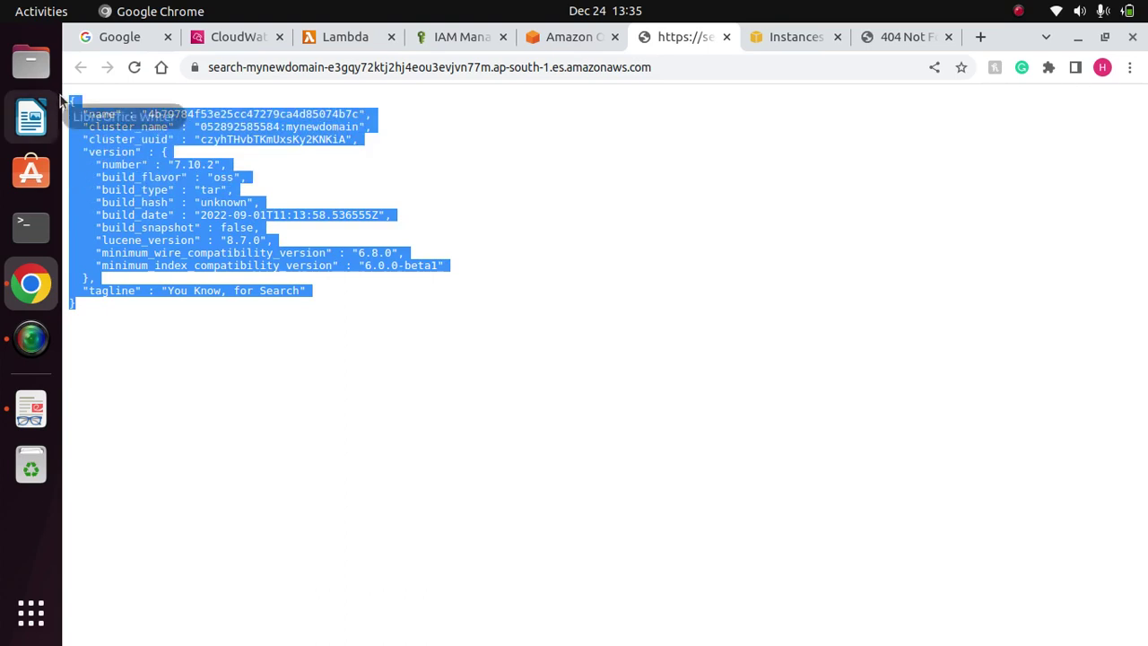
click(346, 180)
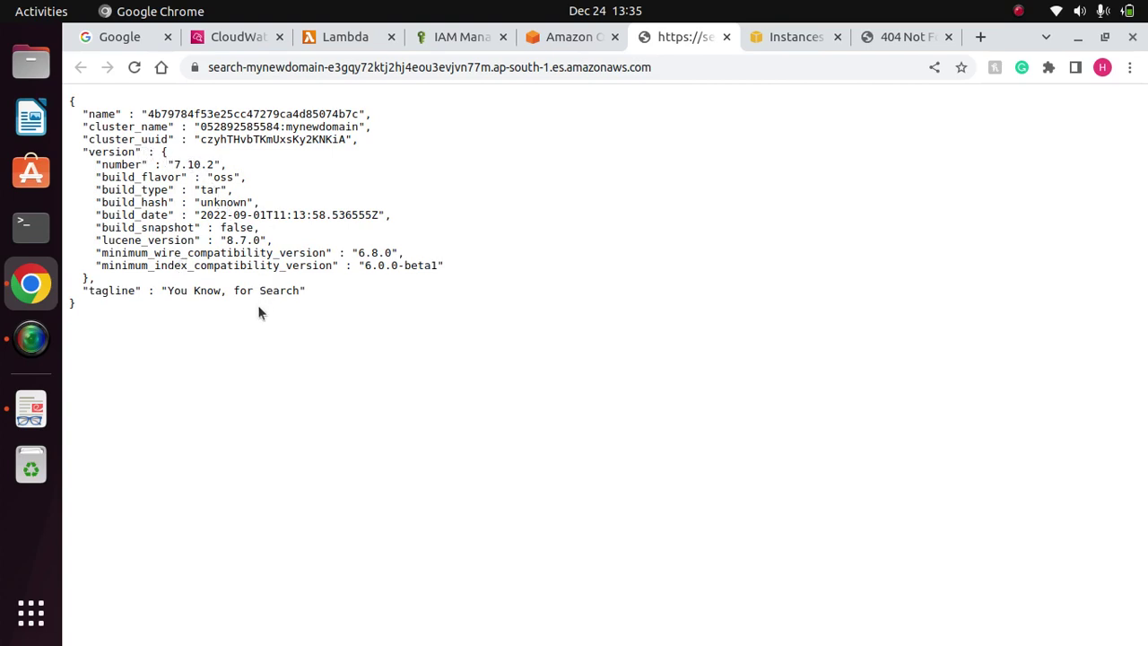
drag(177, 293, 298, 305)
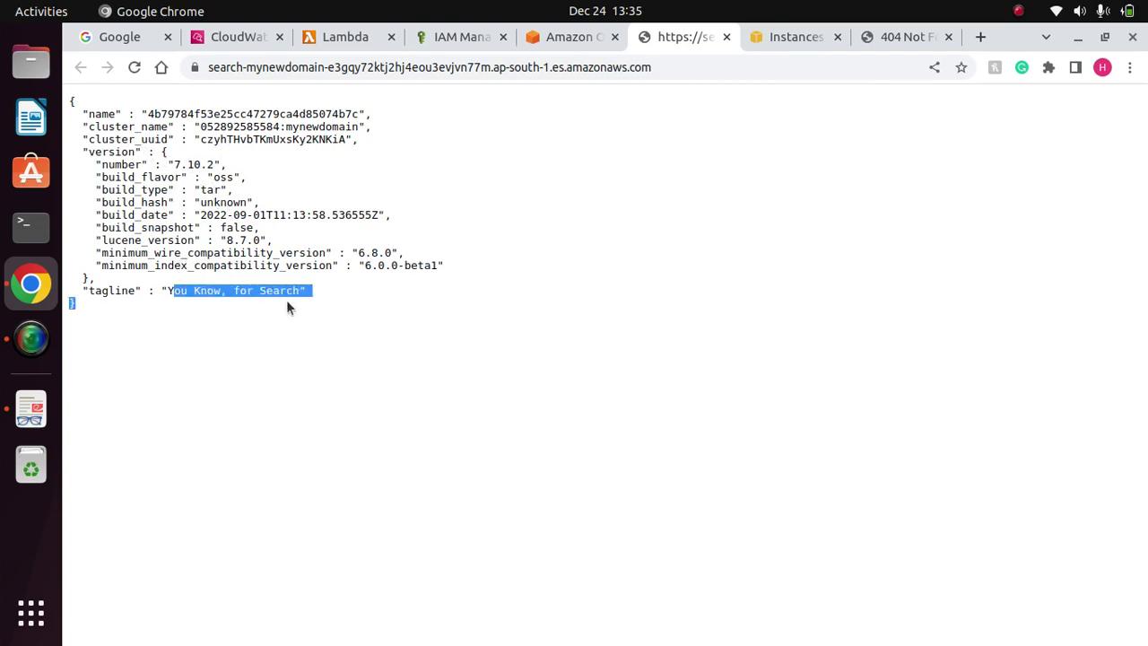
click(233, 194)
drag(282, 367, 101, 119)
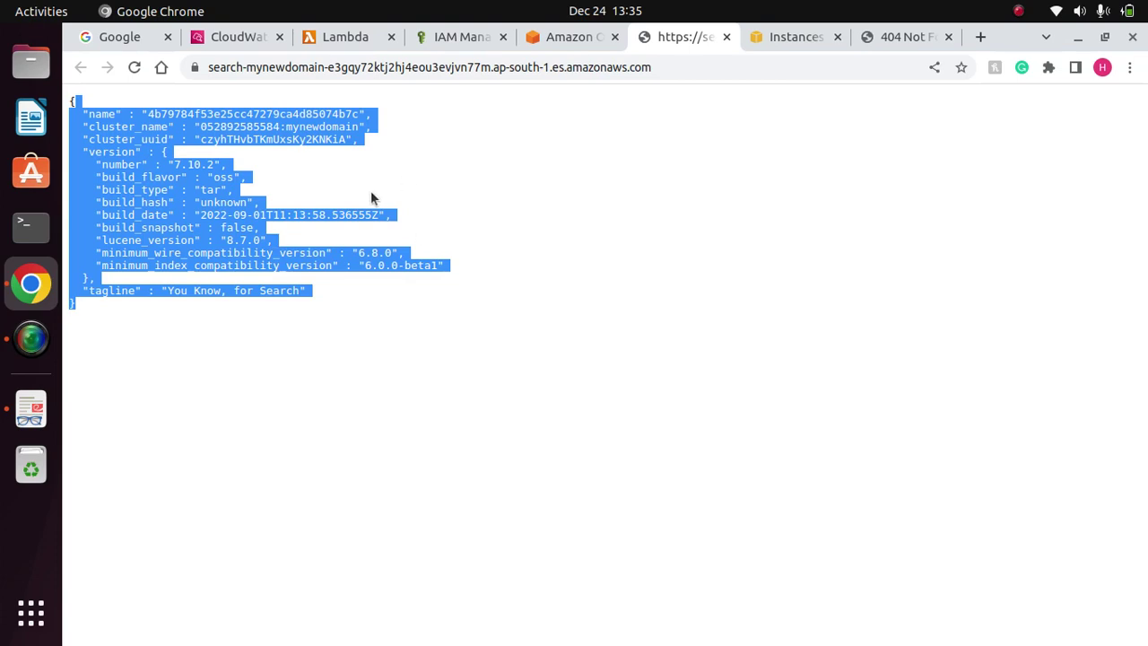
click(443, 182)
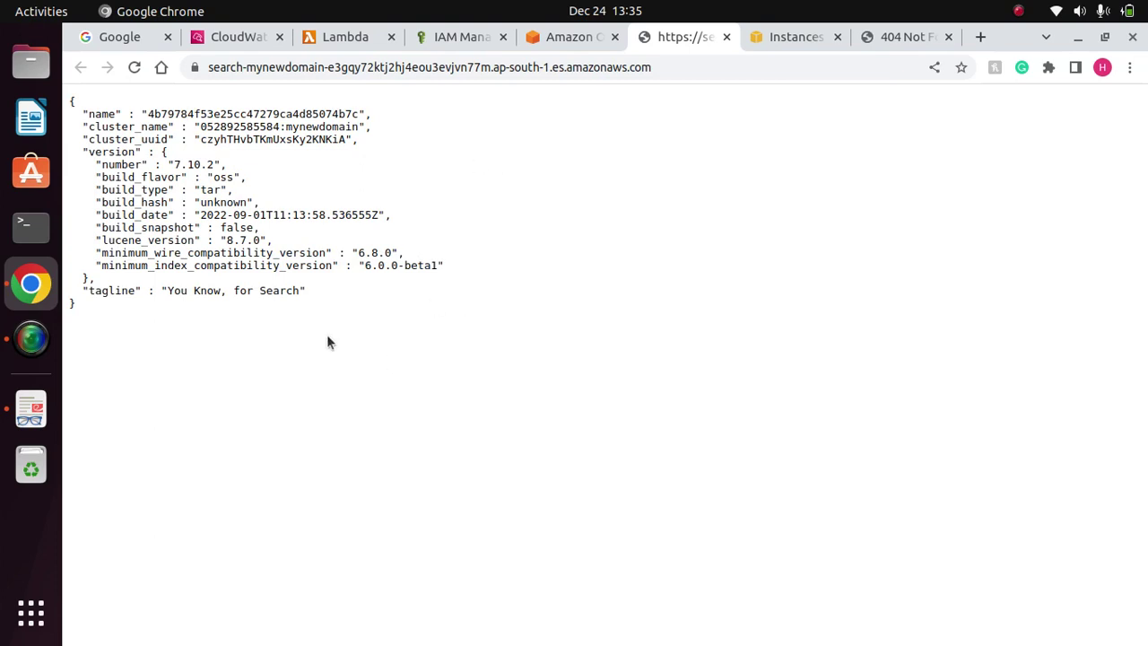
drag(328, 340, 117, 95)
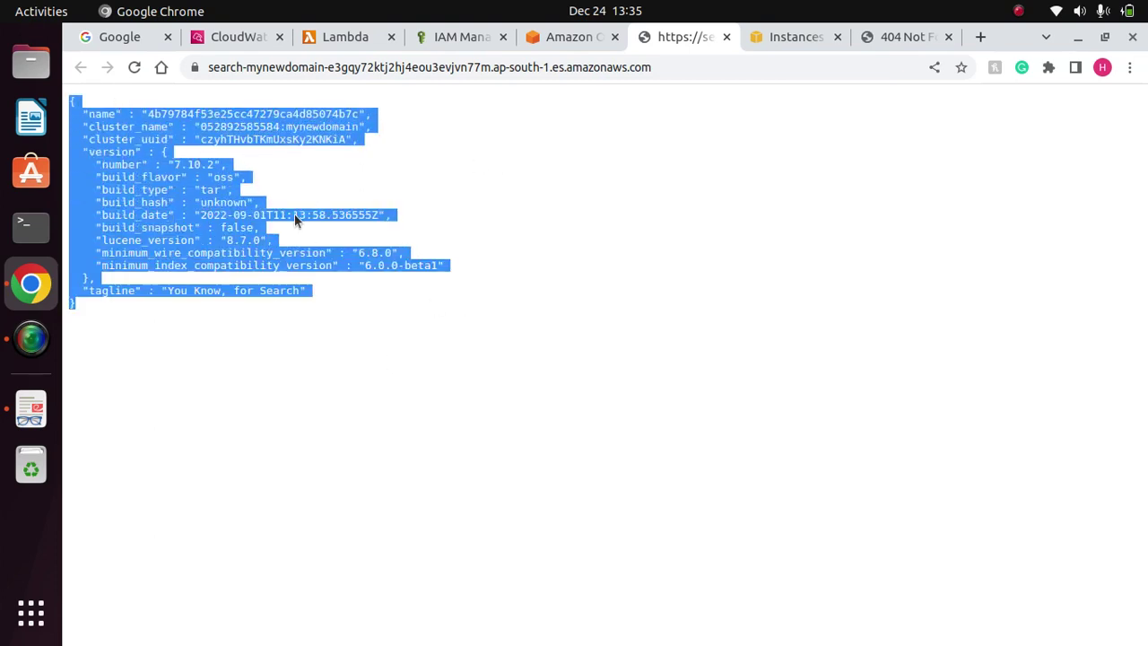
click(541, 265)
drag(369, 324, 113, 93)
click(453, 223)
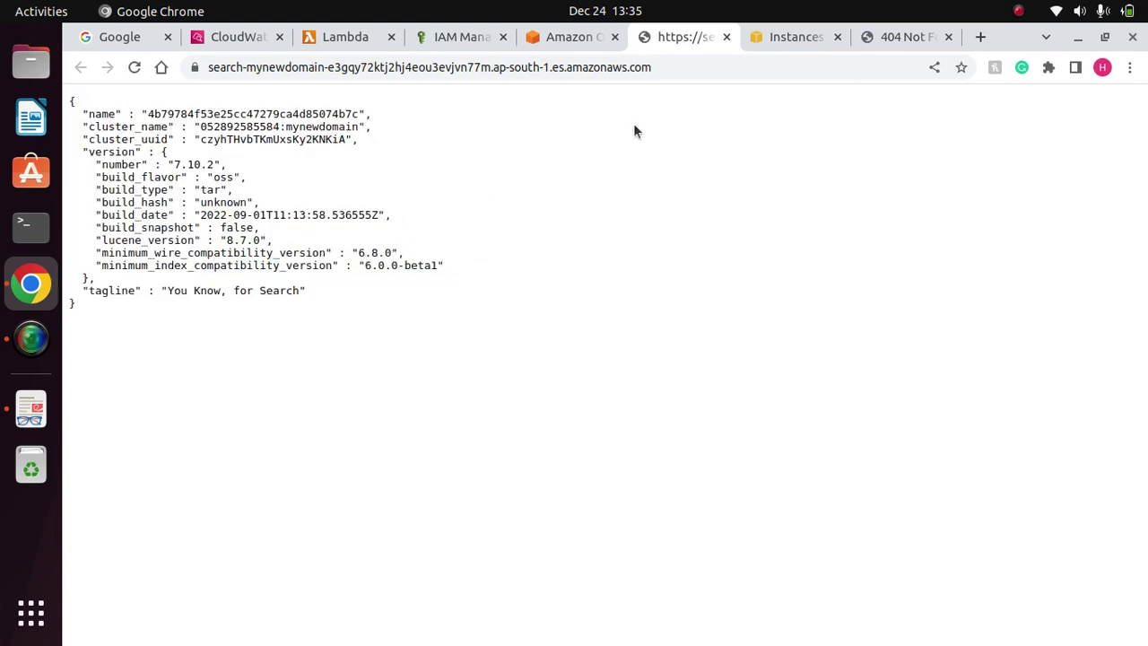
click(563, 40)
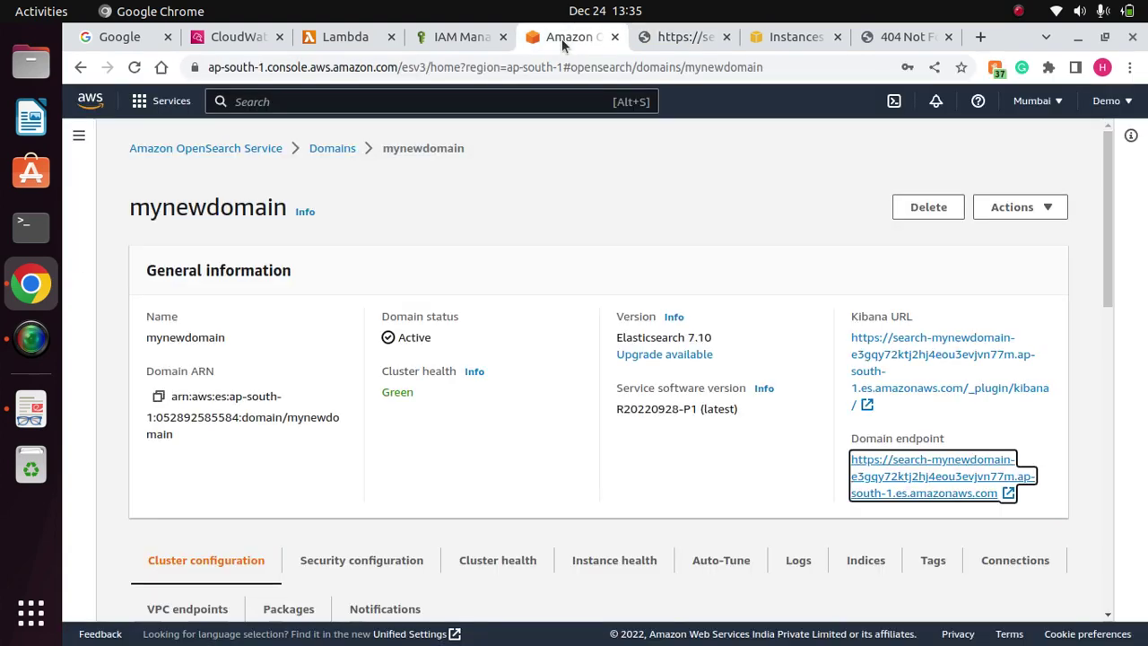
Open the Kibana URL in a new tab and log in with the master user credentials.
right_click(901, 358)
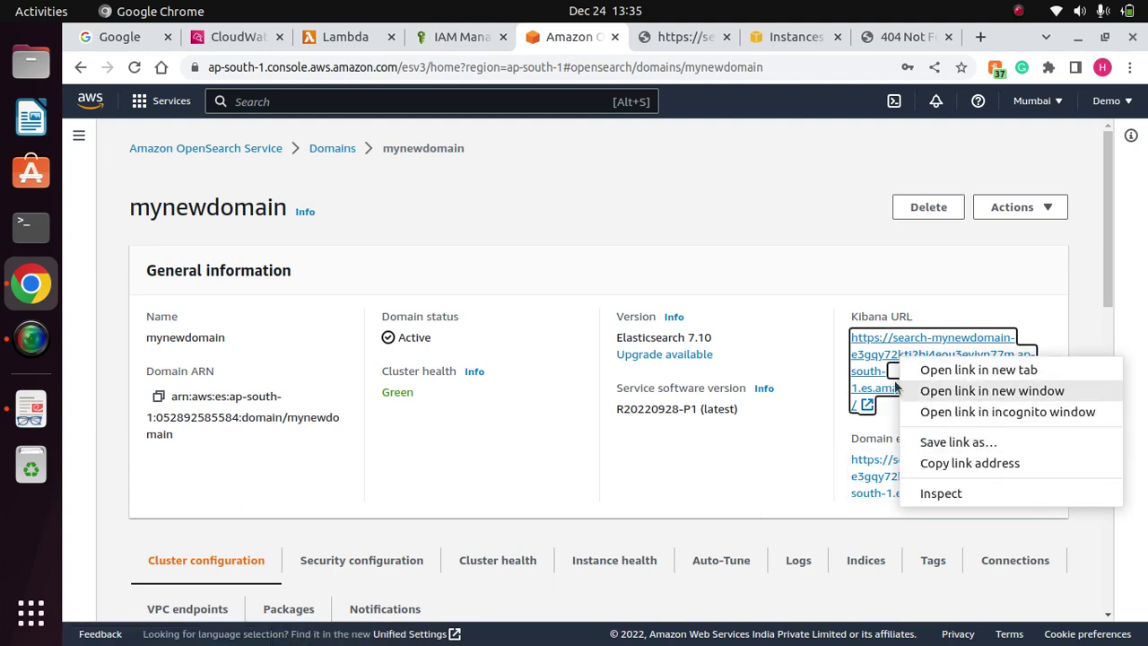
key(Escape)
click(866, 405)
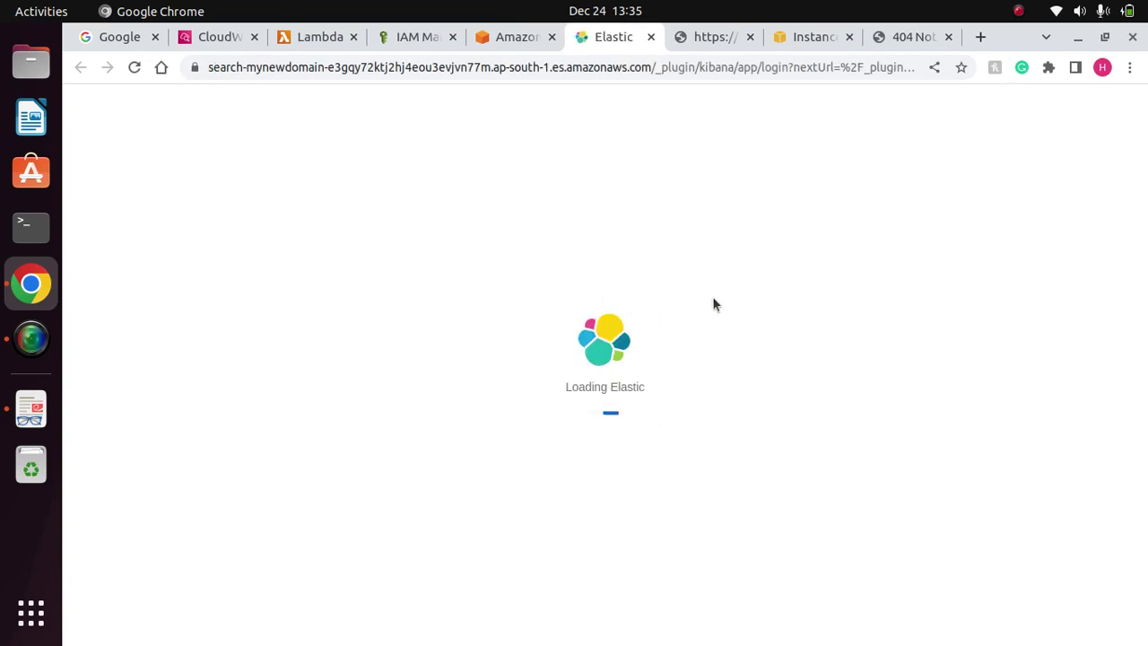
click(589, 364)
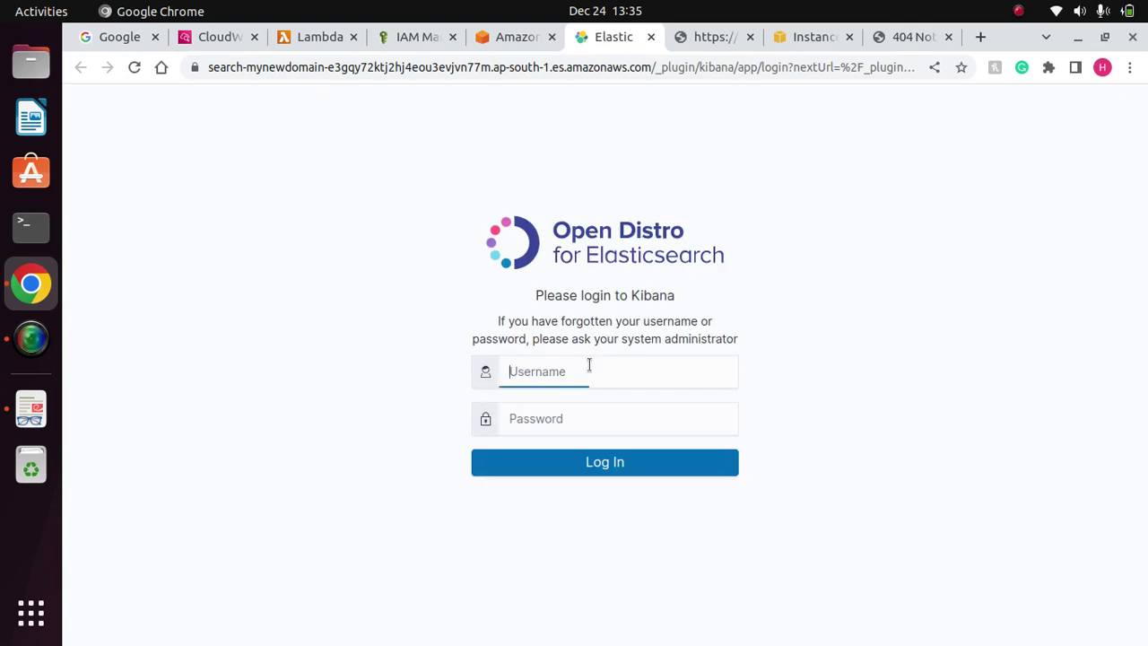
text(admin)
key(Tab)
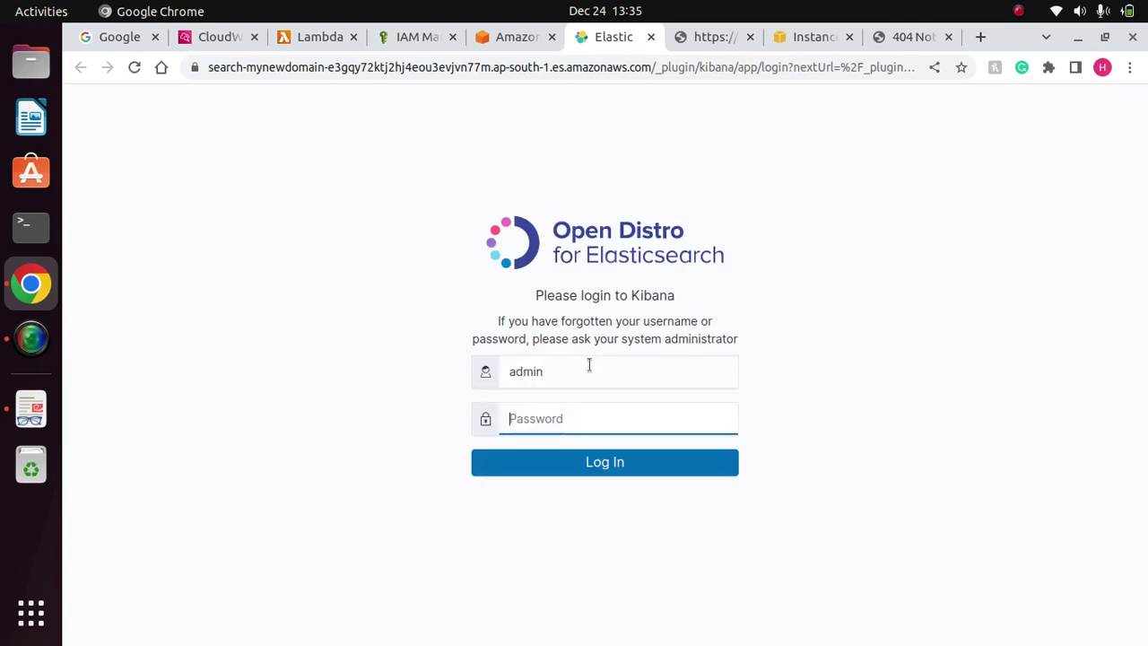
text(a••)
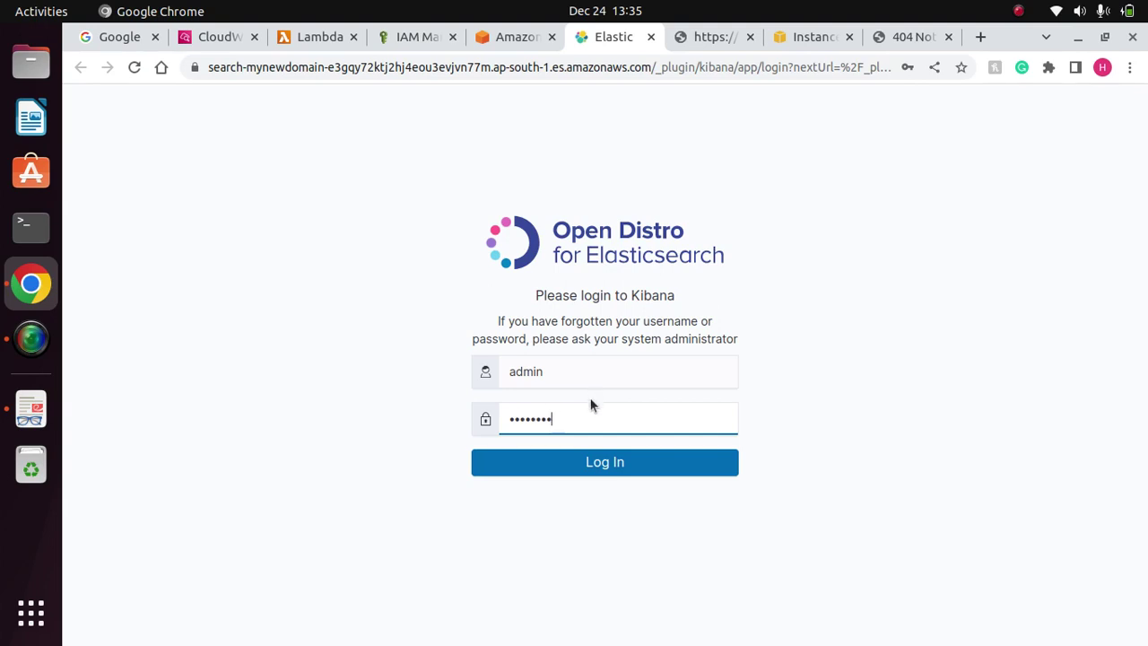
click(616, 463)
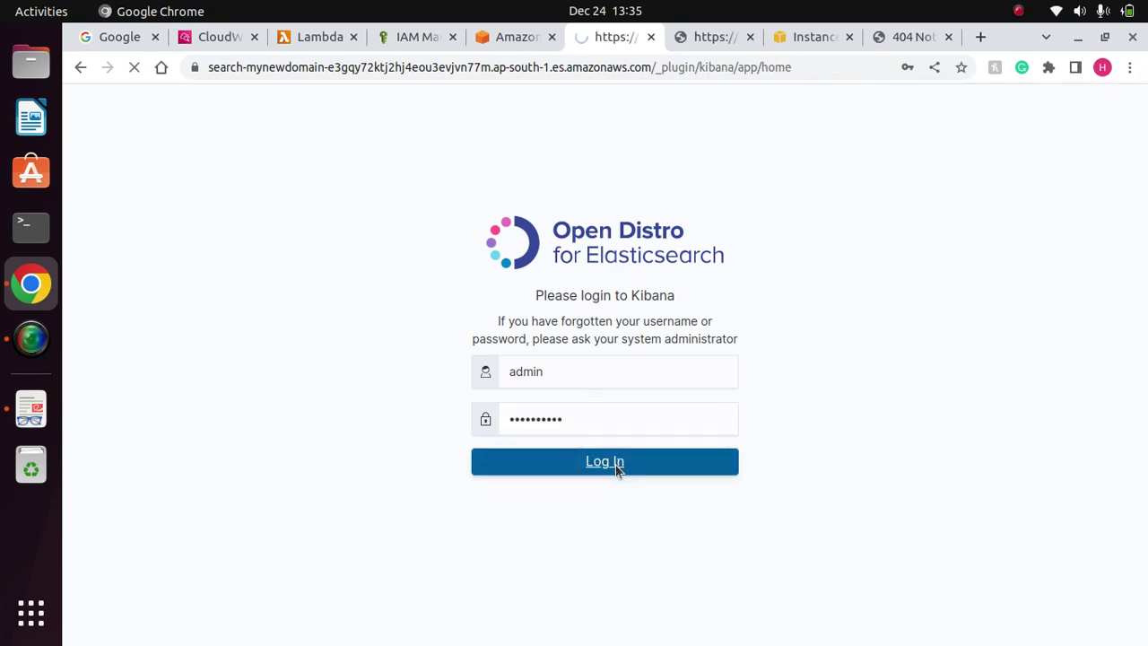
click(860, 313)
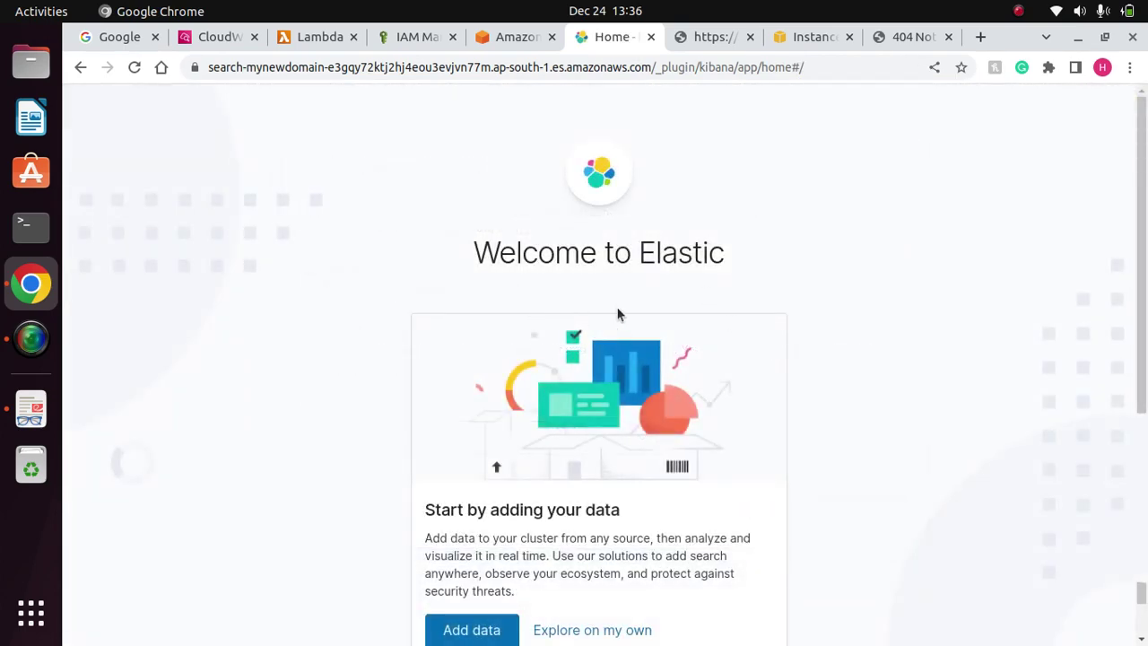
Select the Global tenant and confirm it.
scroll(617, 314, down, 1)
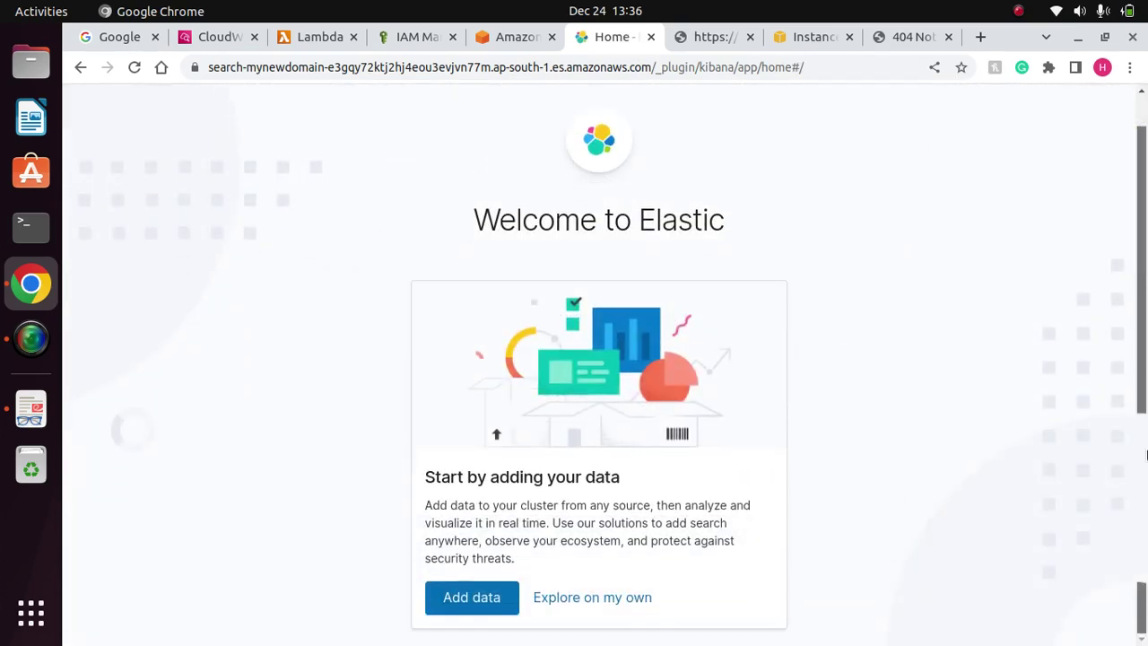
click(469, 597)
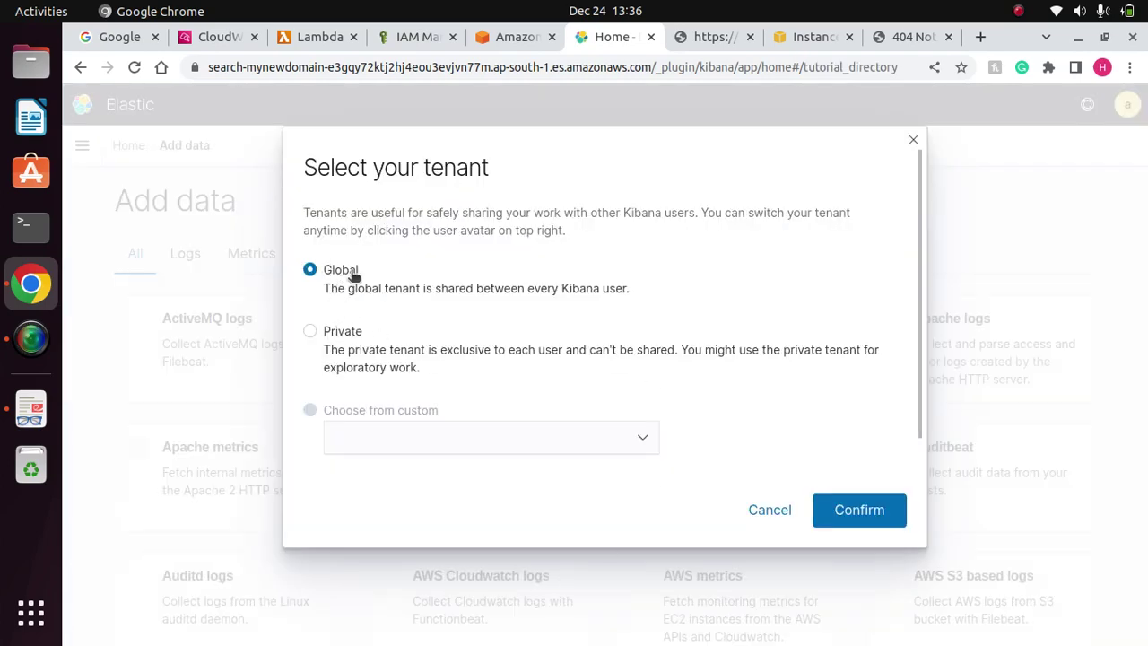
click(878, 511)
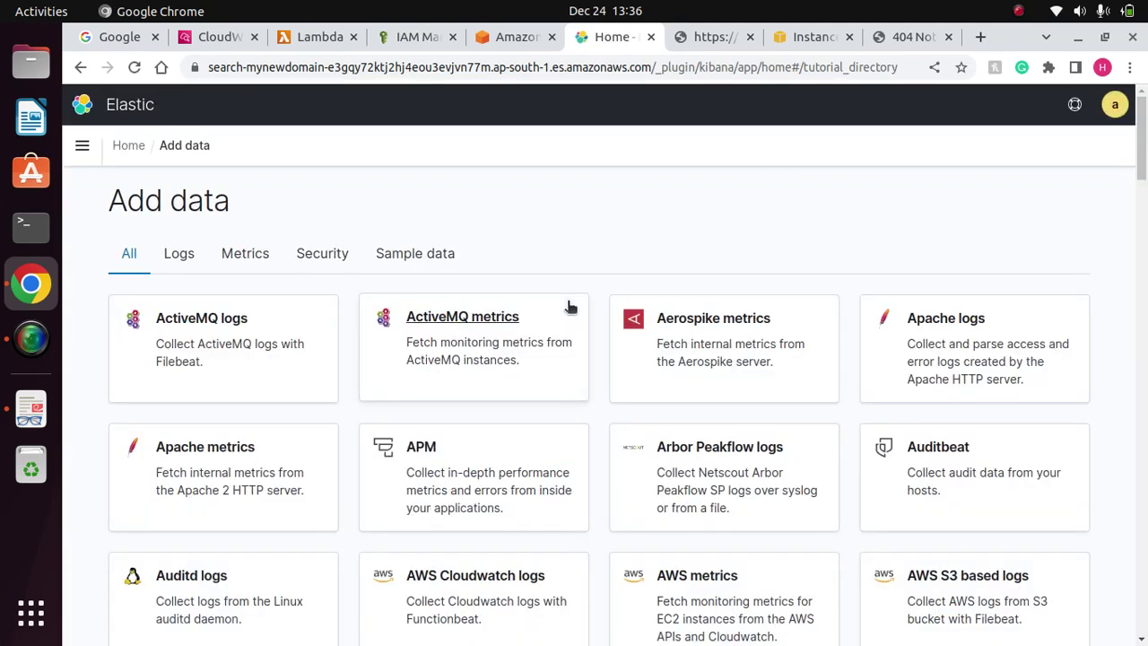
Browse the add data and overview pages, then choose Explore on my own to reach Home.
click(81, 145)
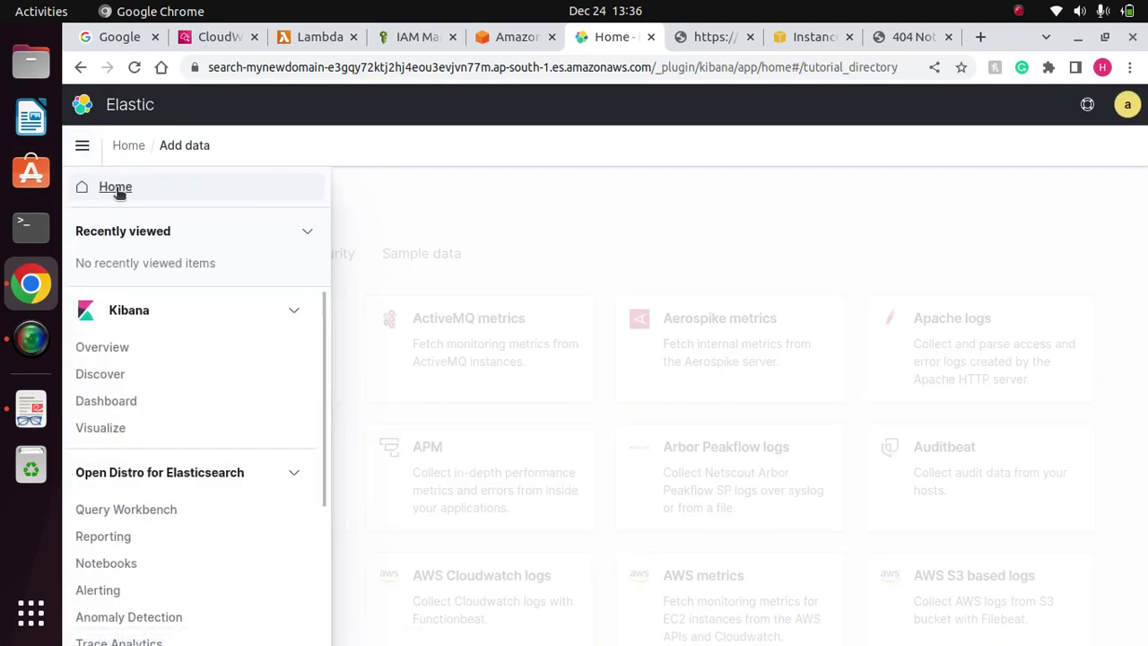
click(126, 106)
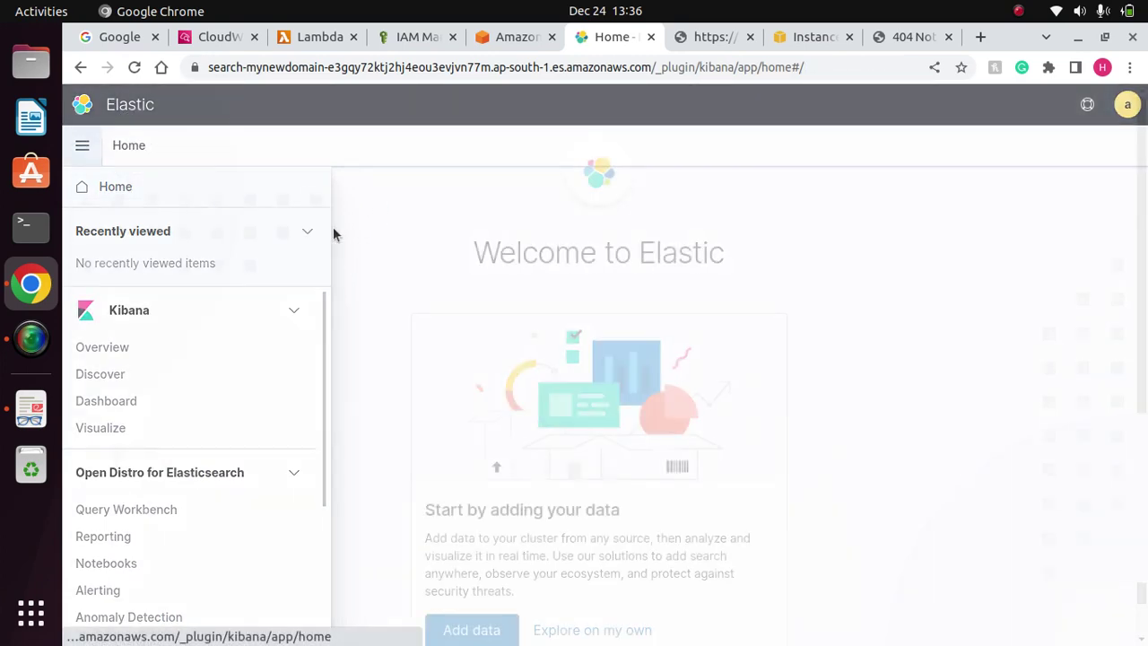
scroll(1140, 583, down, 1)
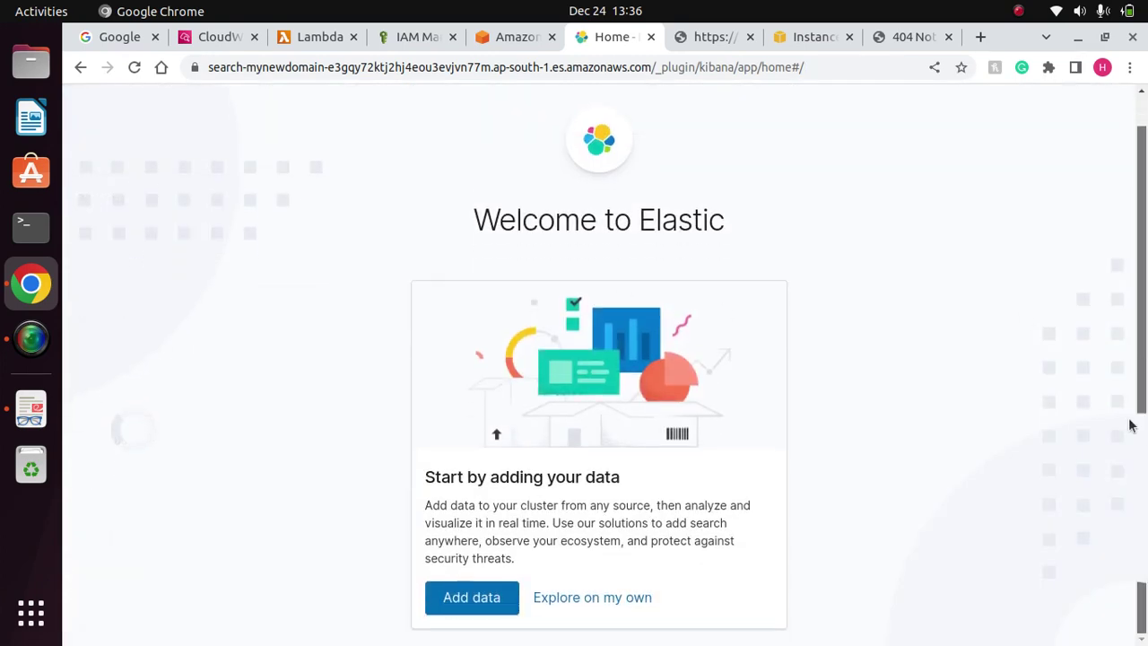
scroll(1132, 426, up, 1)
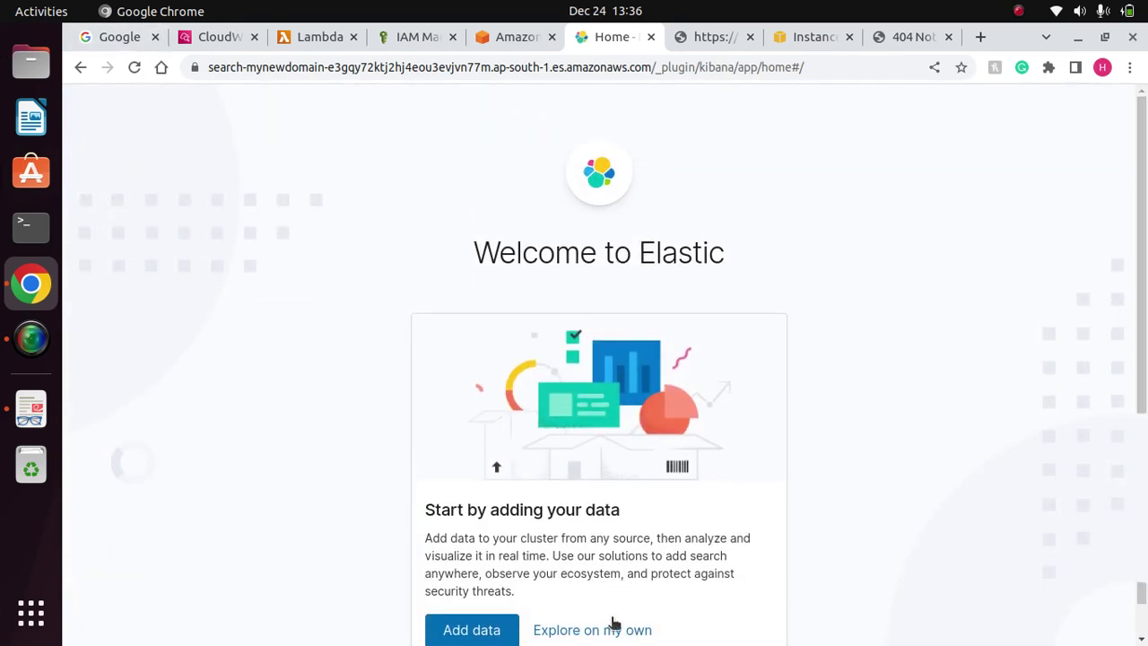
click(494, 628)
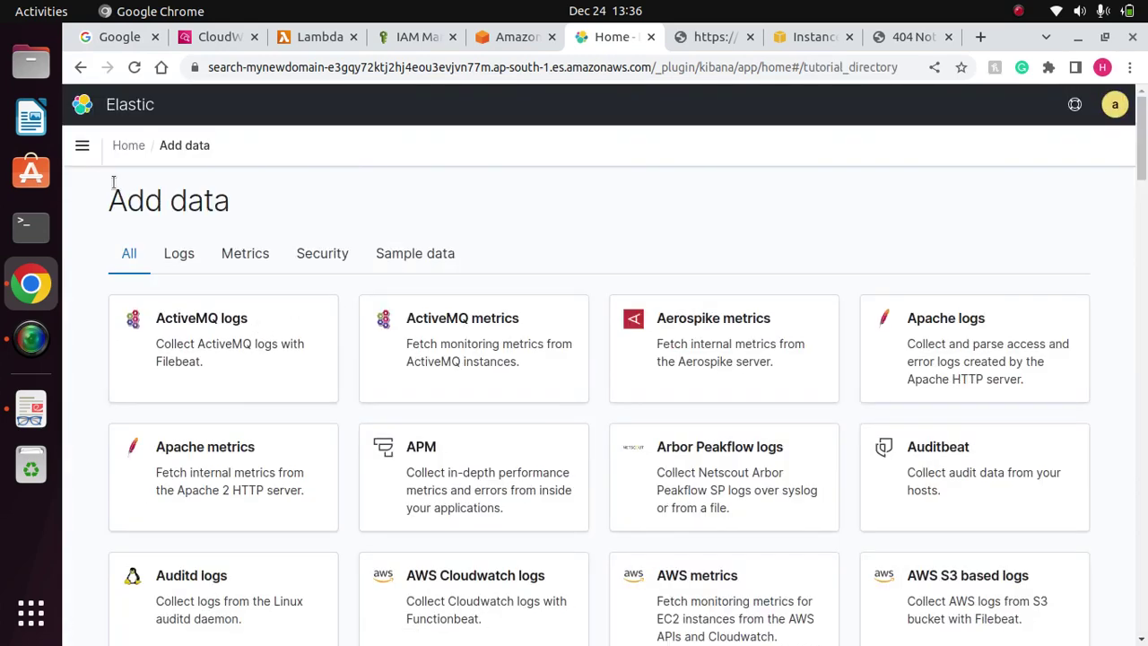
click(82, 146)
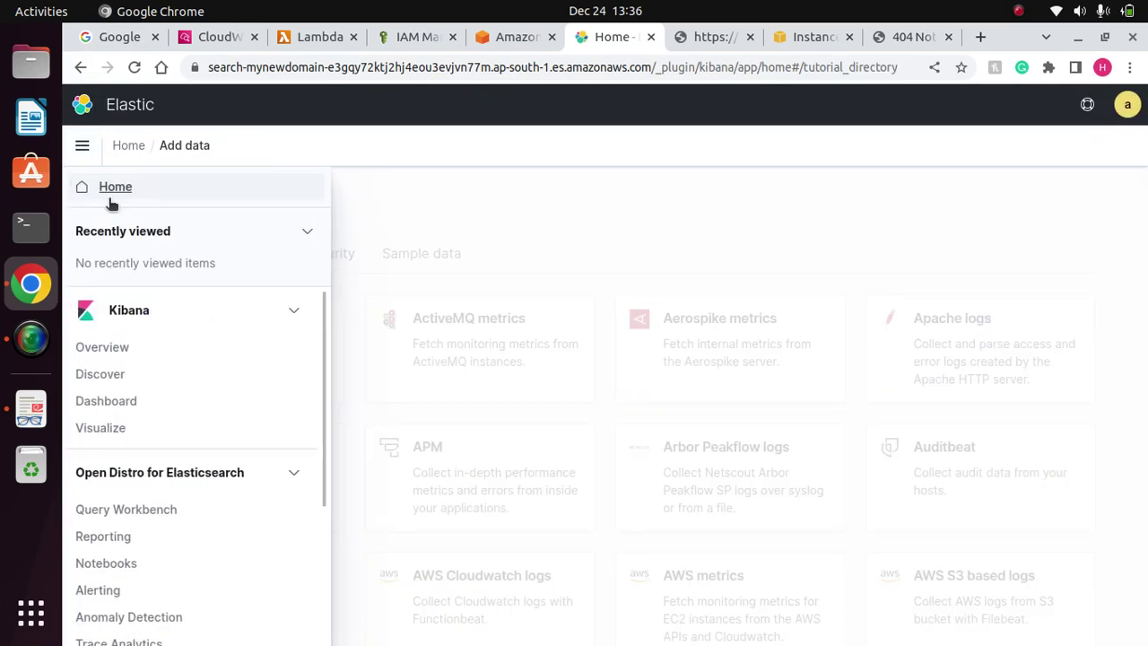
click(103, 347)
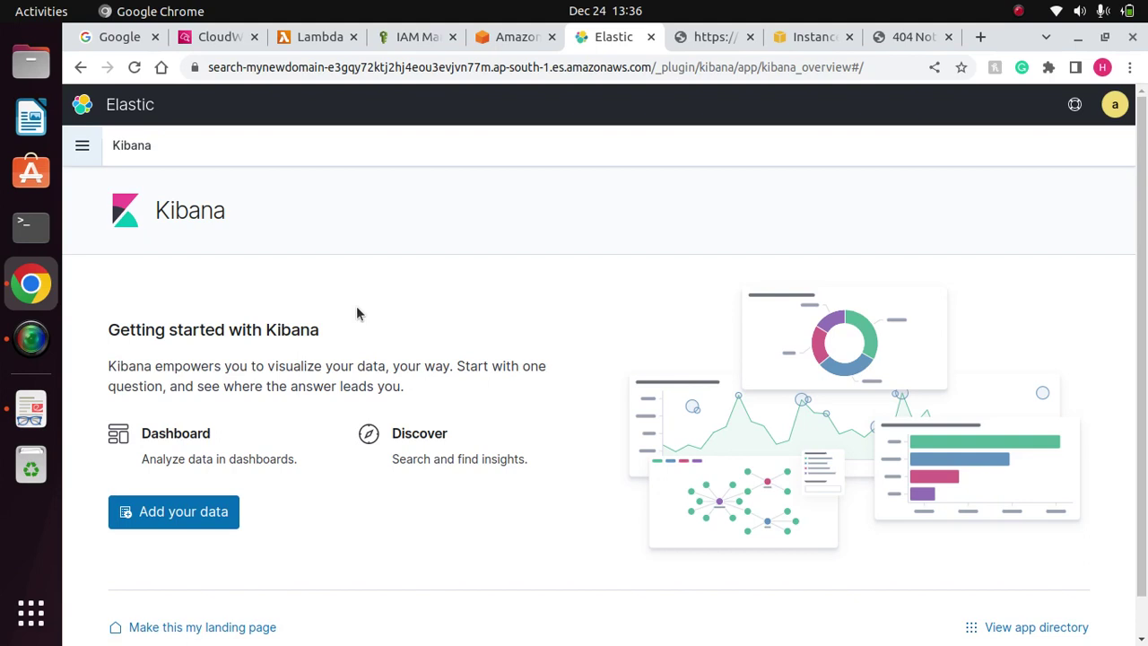
scroll(1145, 412, down, 1)
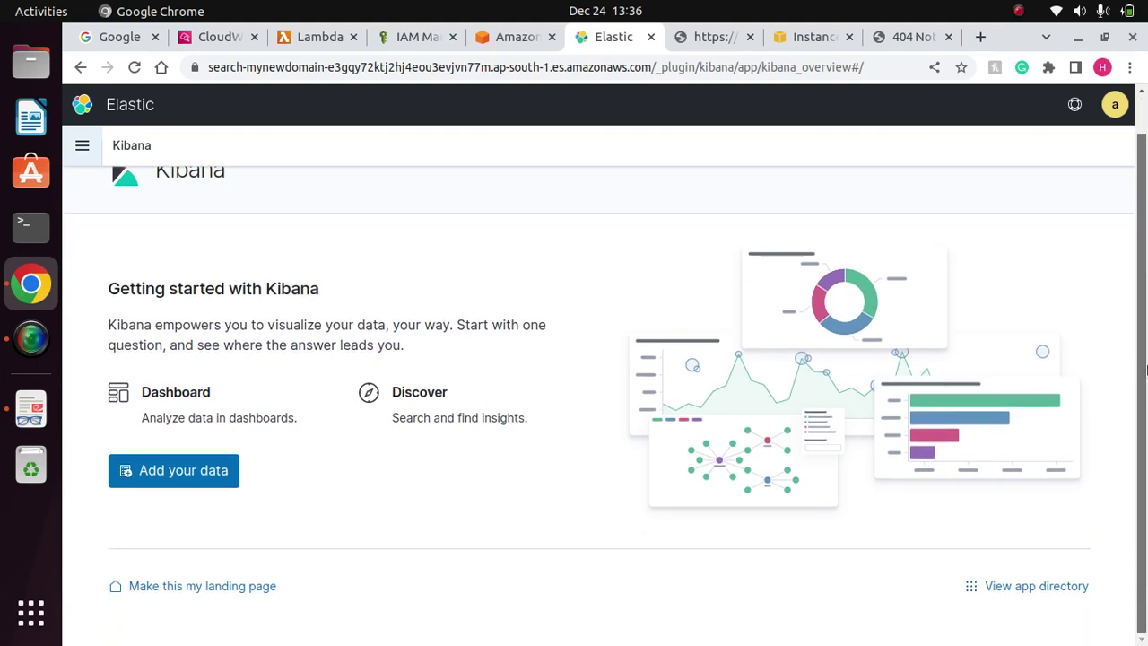
scroll(1145, 370, up, 1)
click(121, 104)
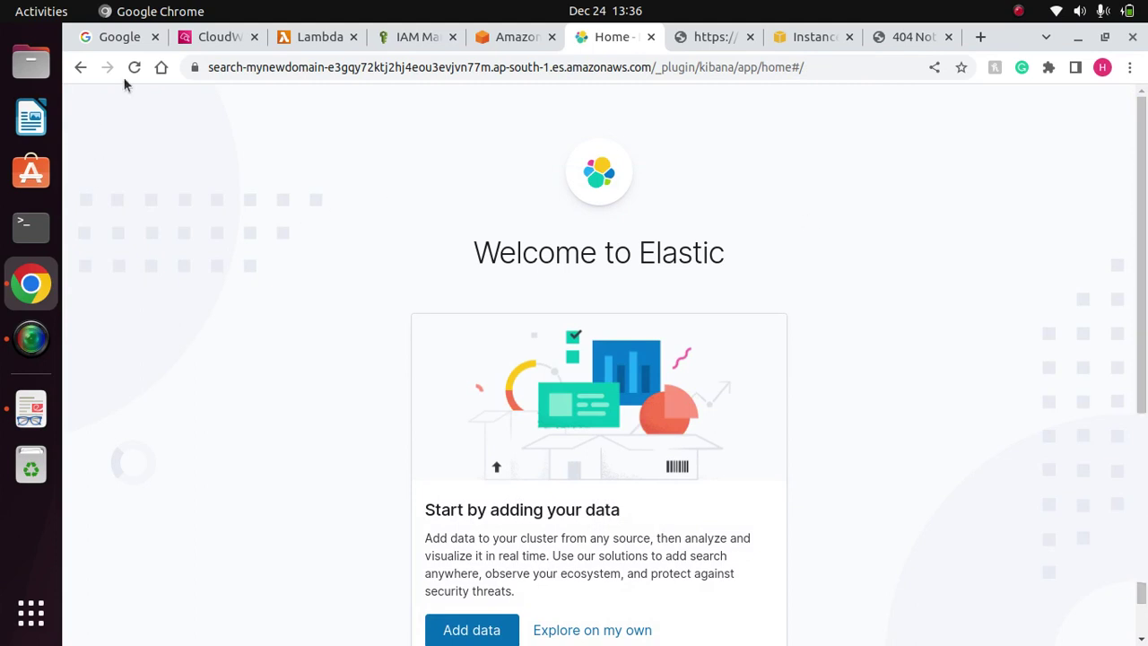
scroll(1145, 377, down, 1)
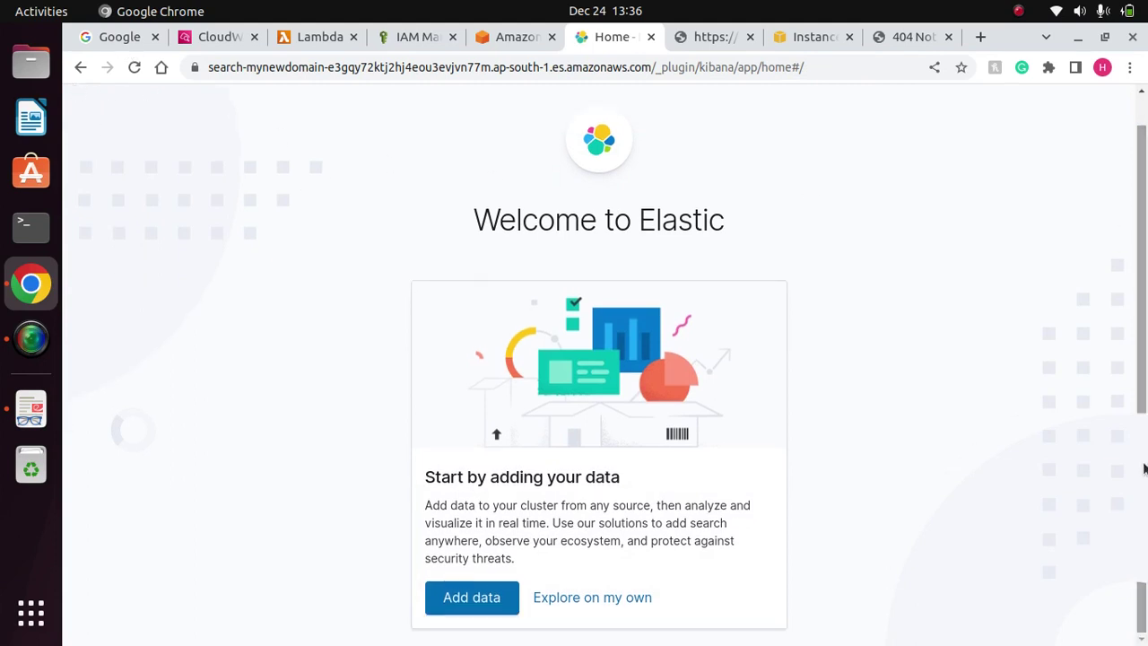
click(609, 604)
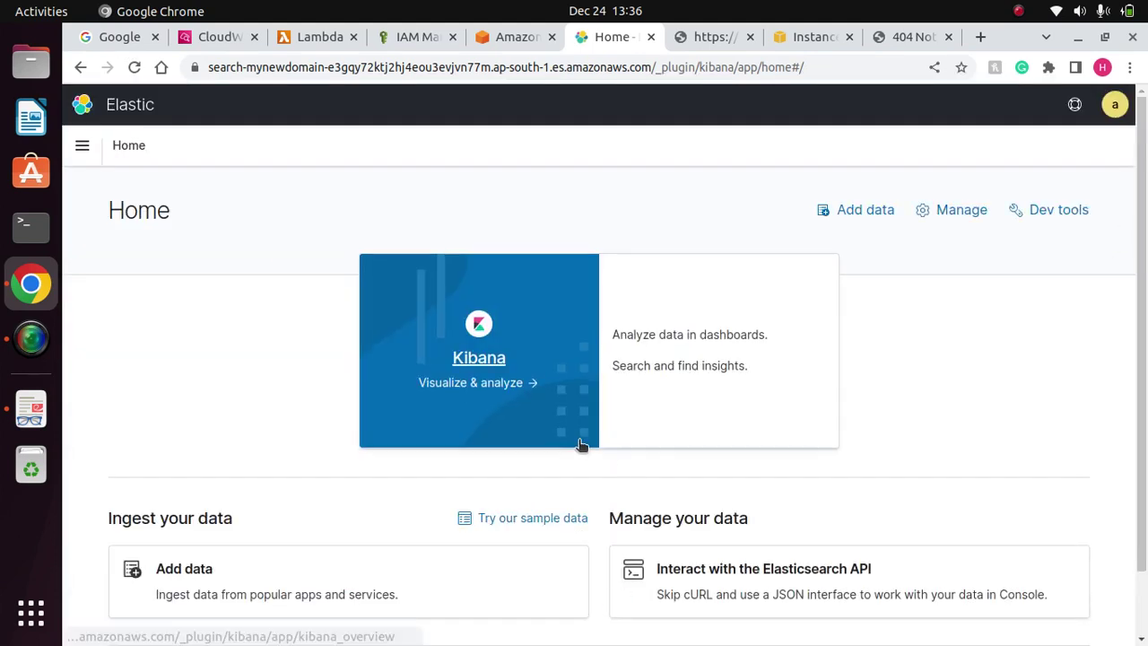
scroll(1145, 293, down, 2)
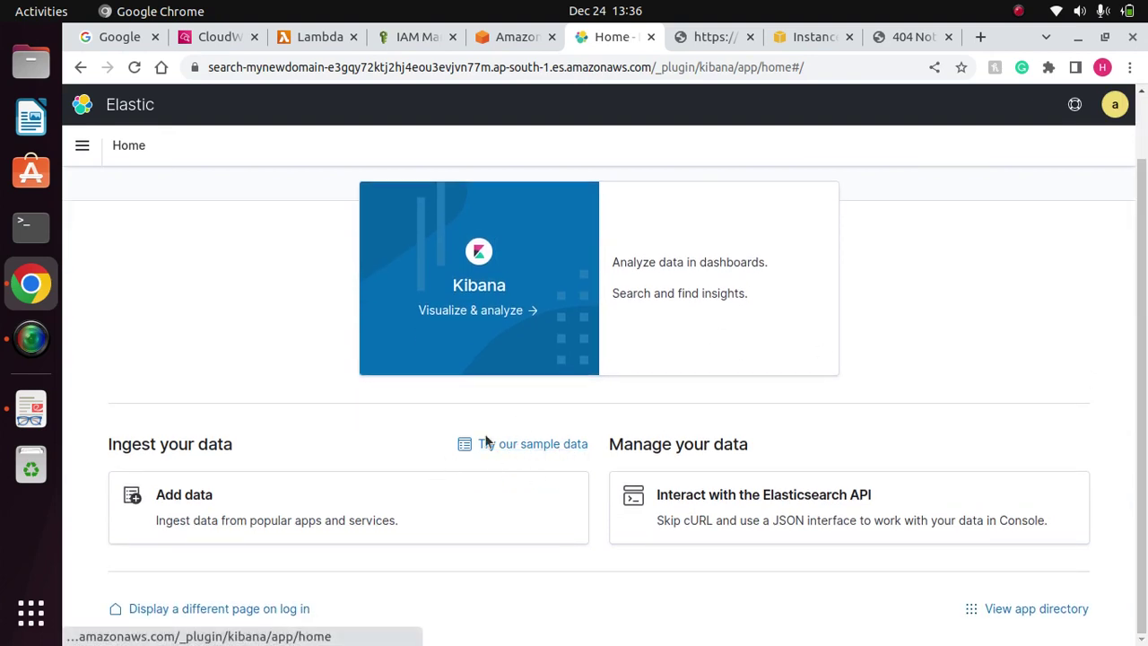
Add the Sample eCommerce orders data set and view its [eCommerce] Revenue Dashboard.
click(549, 448)
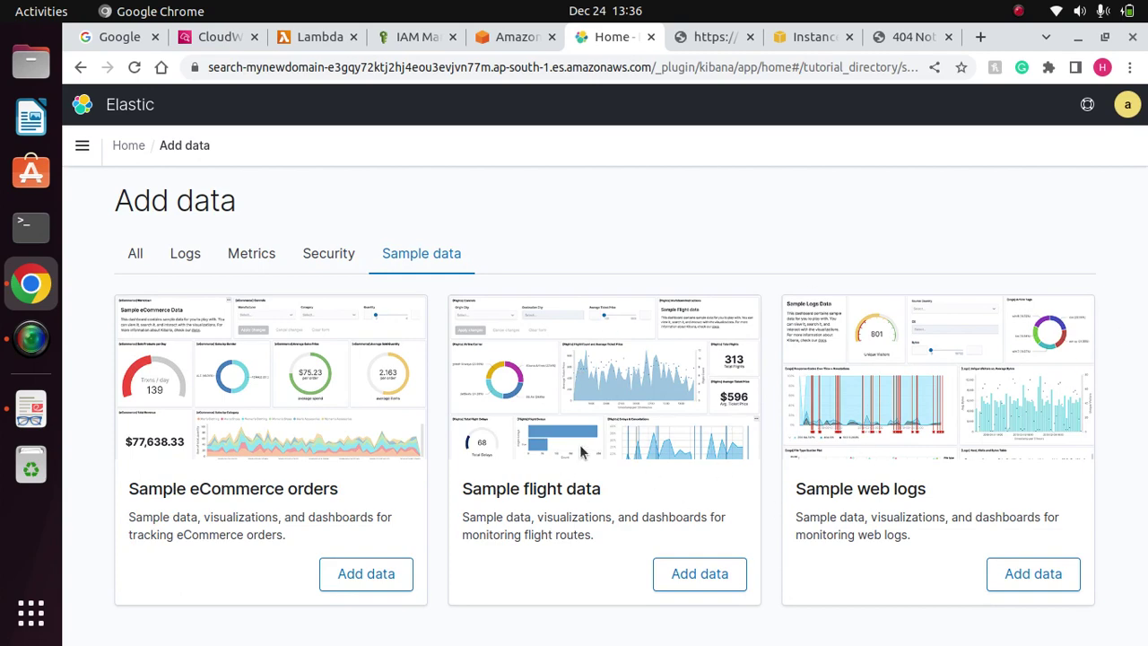
click(378, 572)
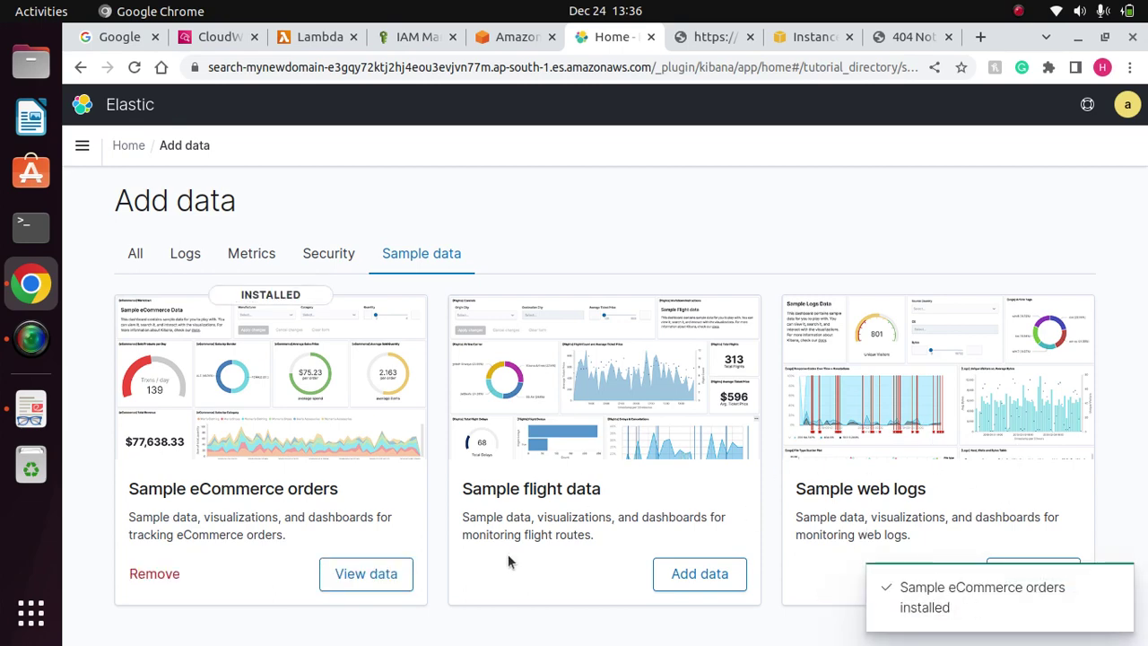
click(382, 573)
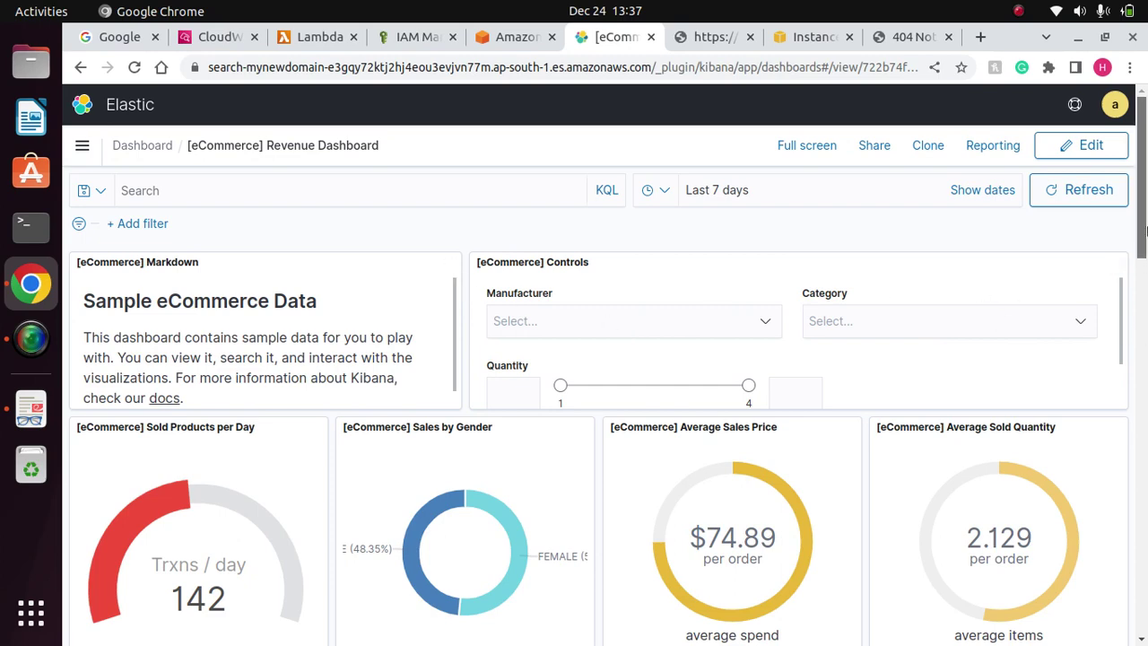
Scroll the [eCommerce] Revenue Dashboard down to the Orders table and back, then return to Sample data.
drag(1144, 235, 1145, 292)
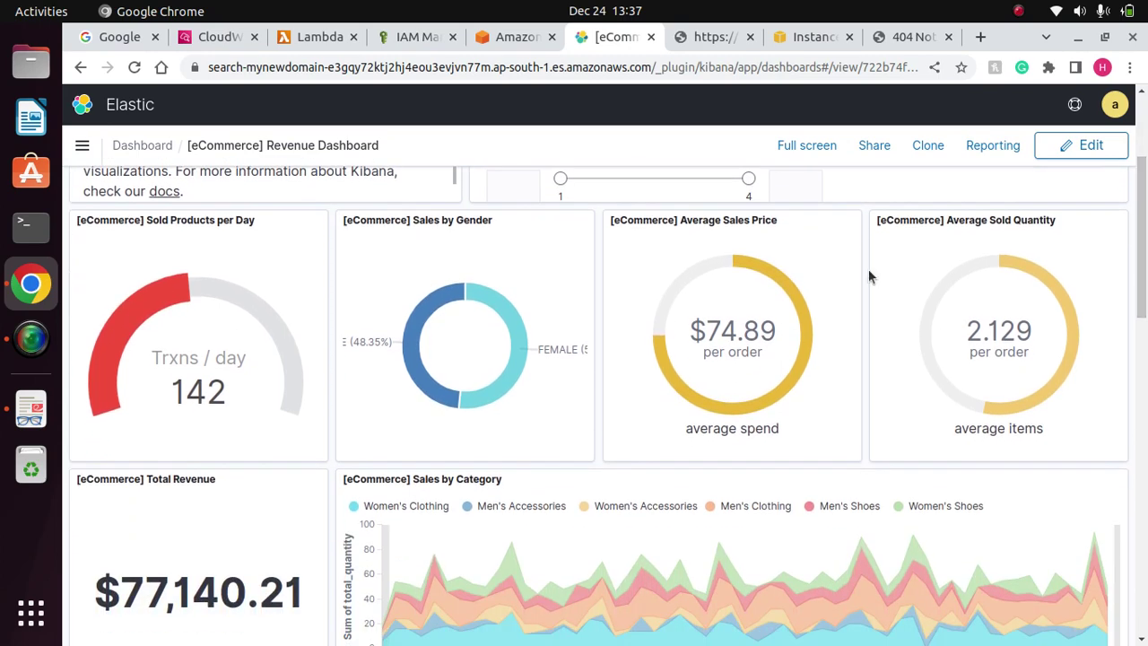
mouse_move(507, 321)
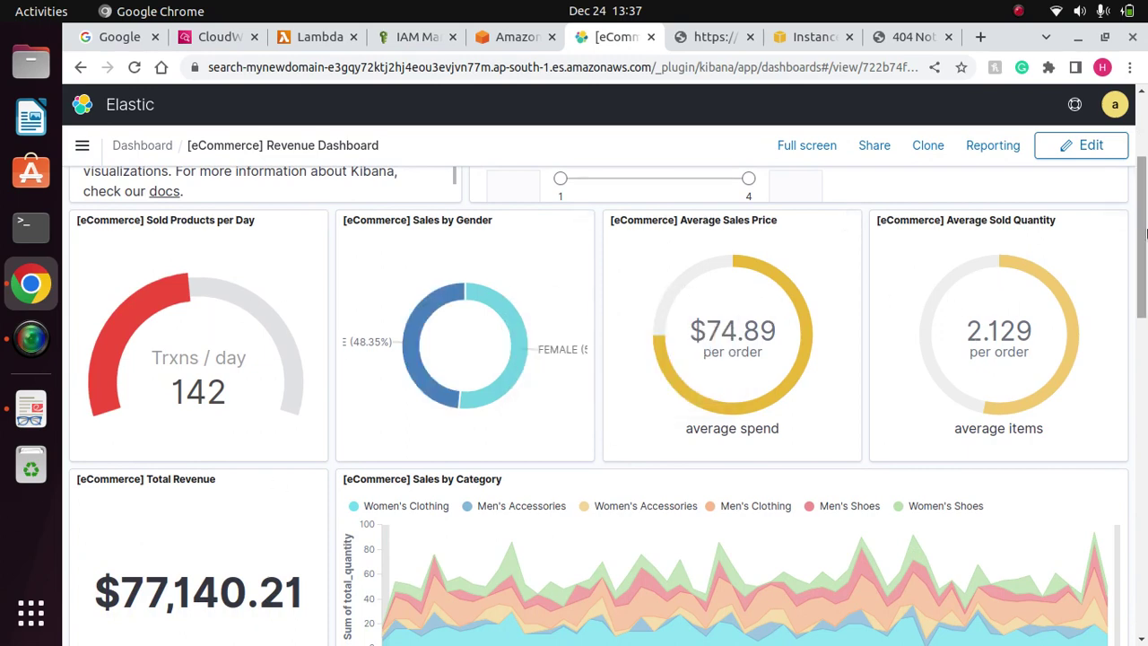
scroll(1145, 307, down, 4)
drag(1145, 307, 1145, 507)
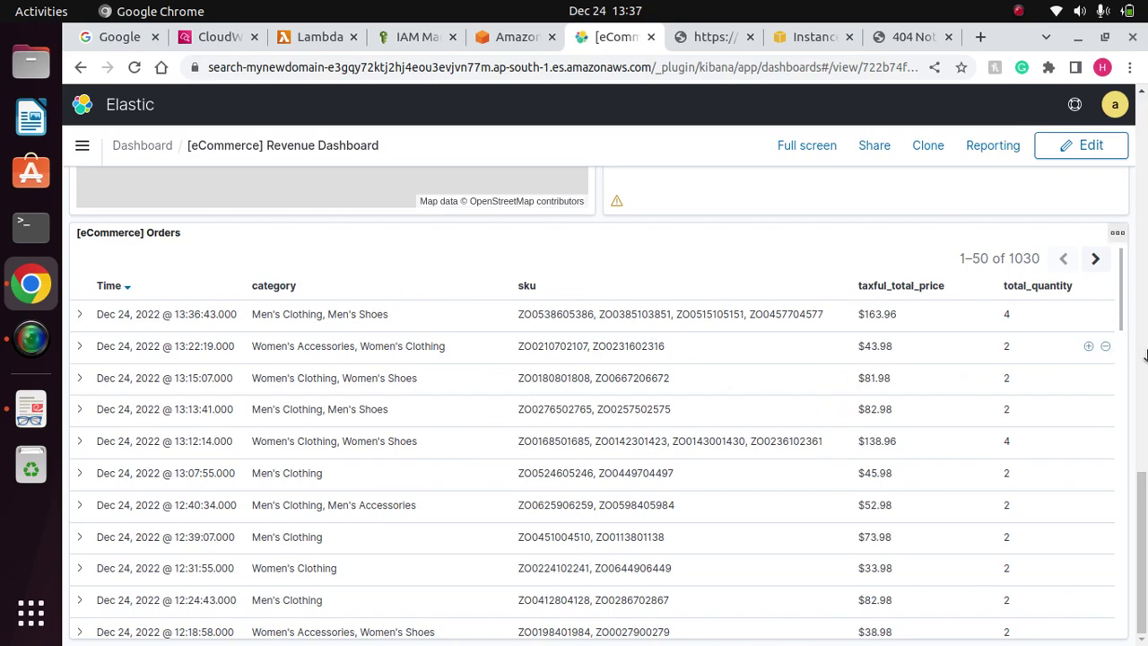
mouse_move(1145, 475)
mouse_down()
mouse_move(1145, 90)
mouse_move(1145, 457)
mouse_up()
drag(1141, 547, 1144, 132)
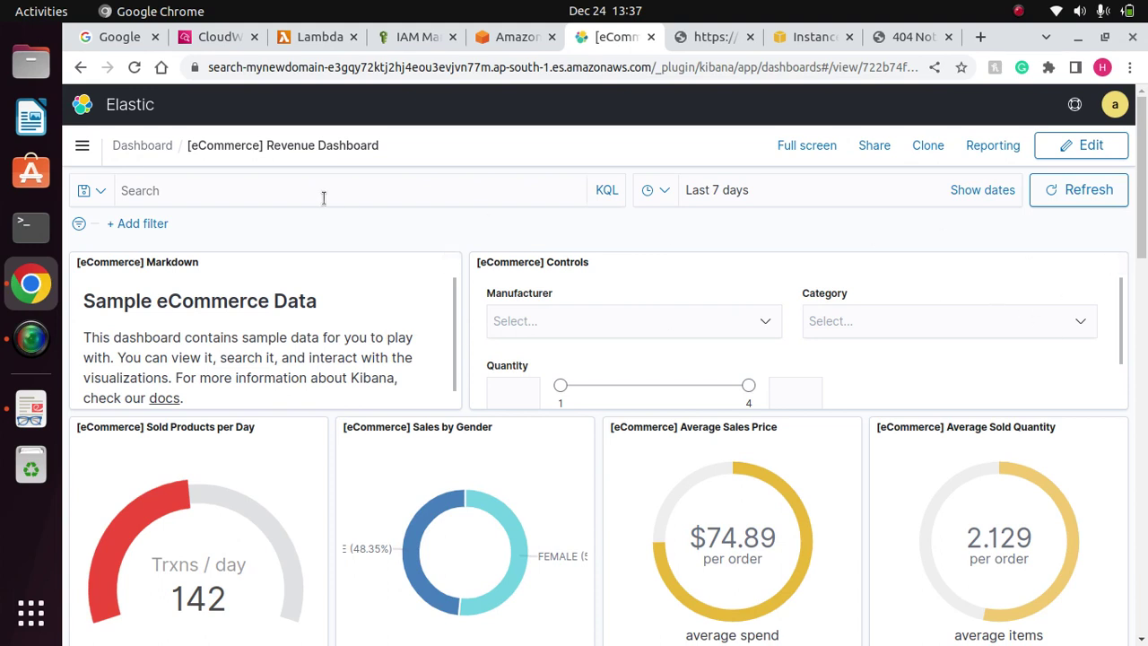
click(80, 67)
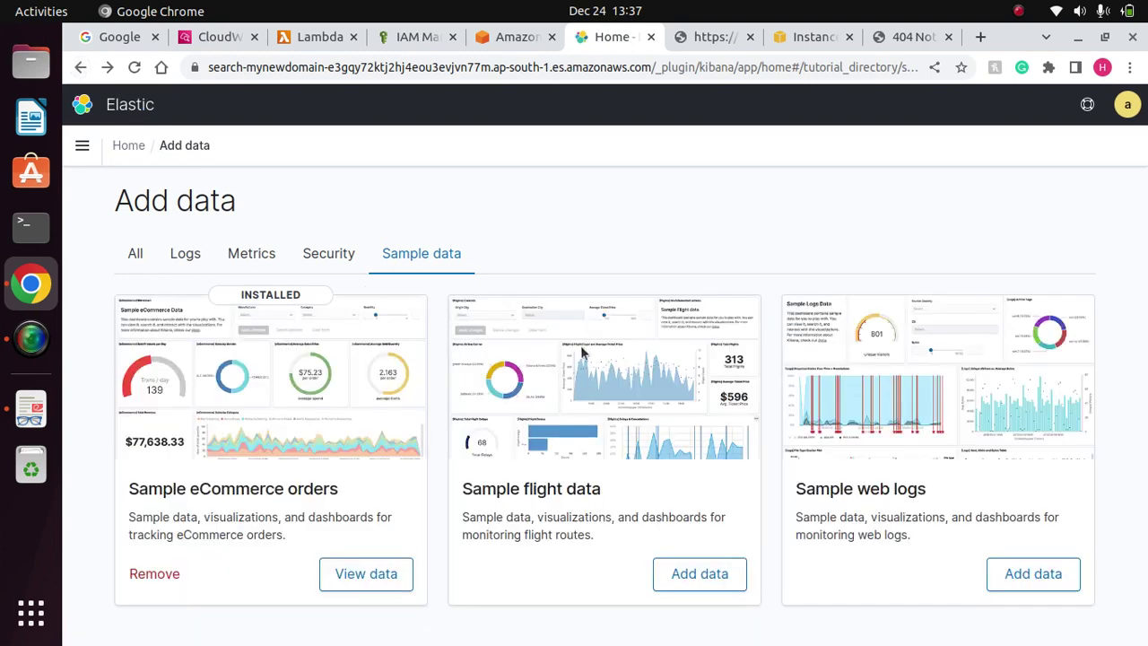
Remove the Sample eCommerce orders data, then go to Kibana > Discover from the side menu.
click(179, 574)
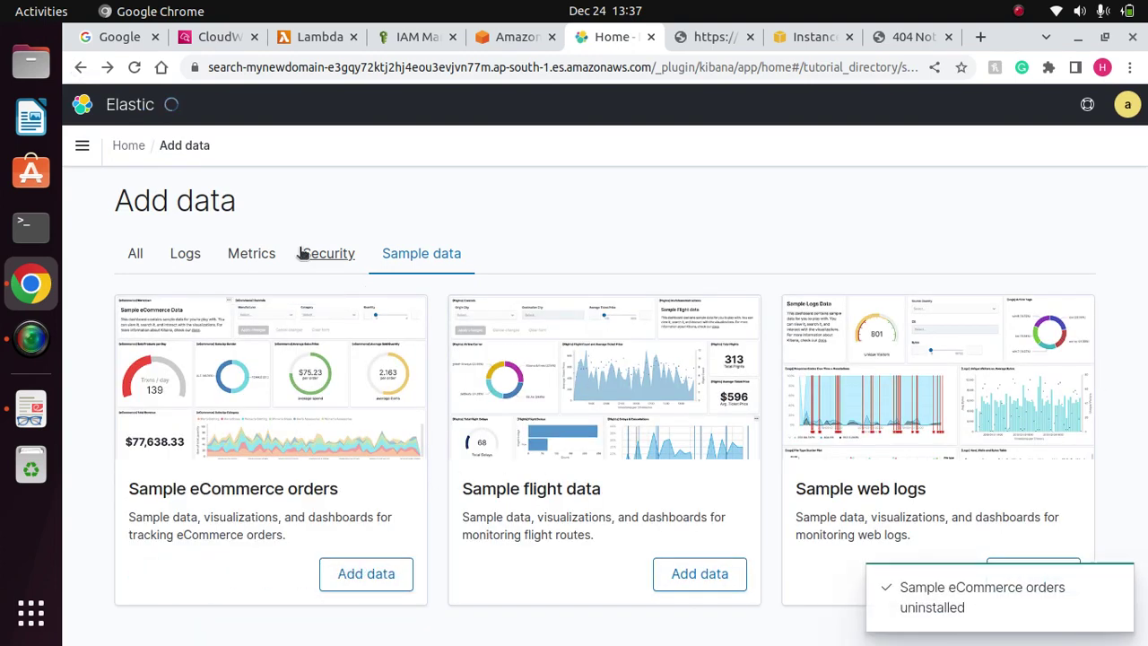
click(81, 145)
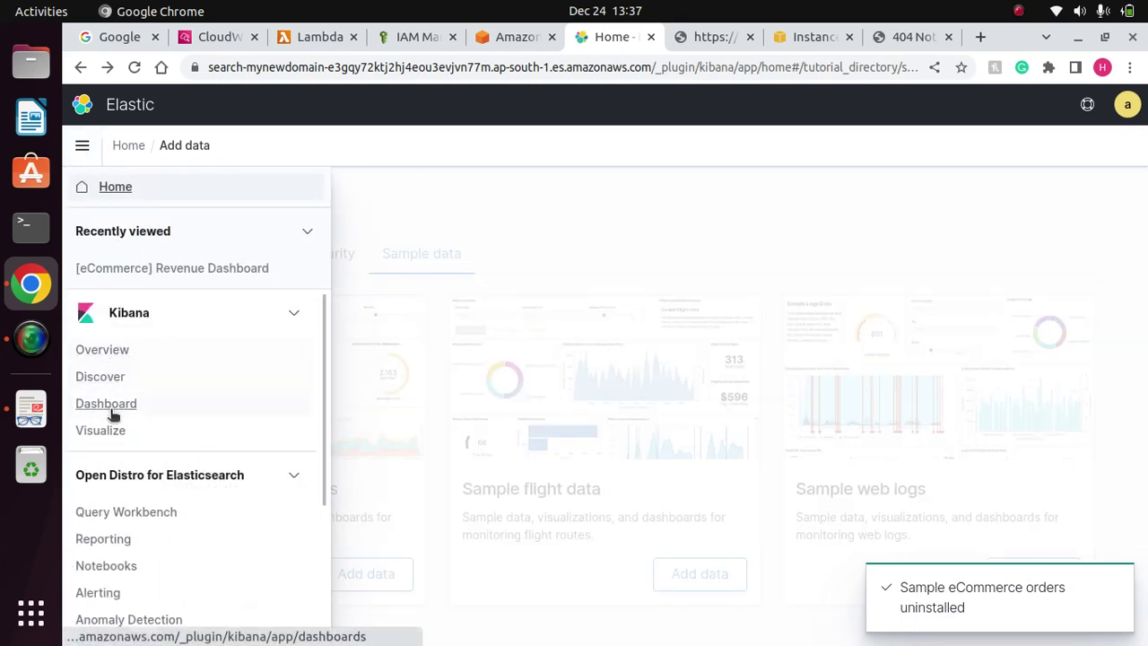
scroll(321, 402, down, 1)
drag(320, 406, 325, 356)
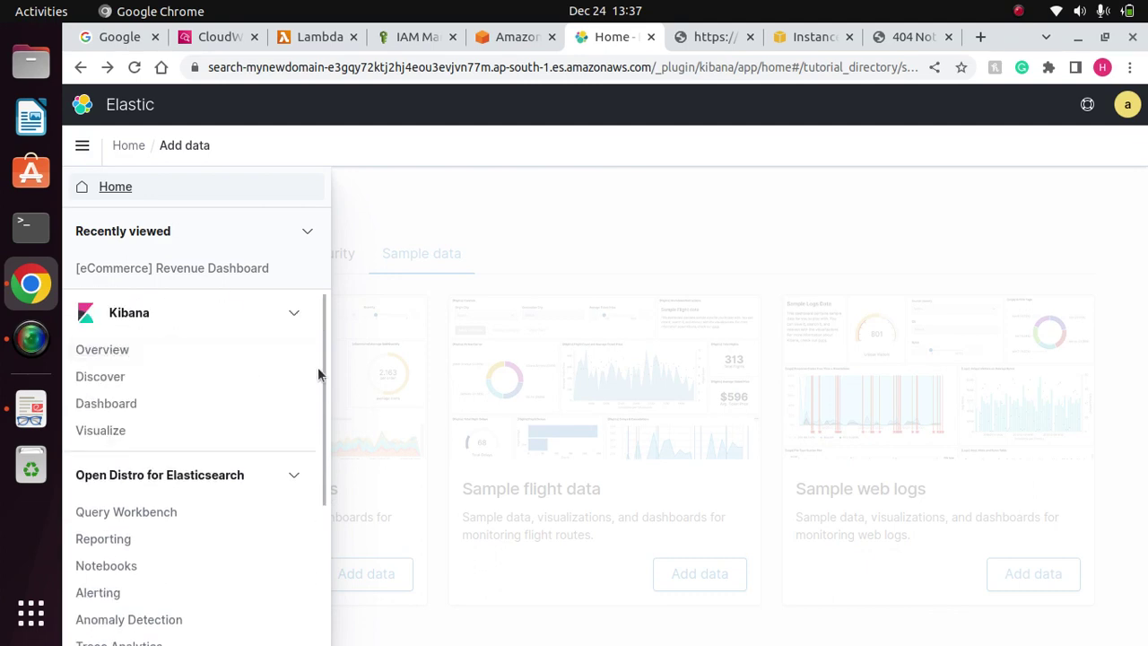
scroll(325, 386, down, 1)
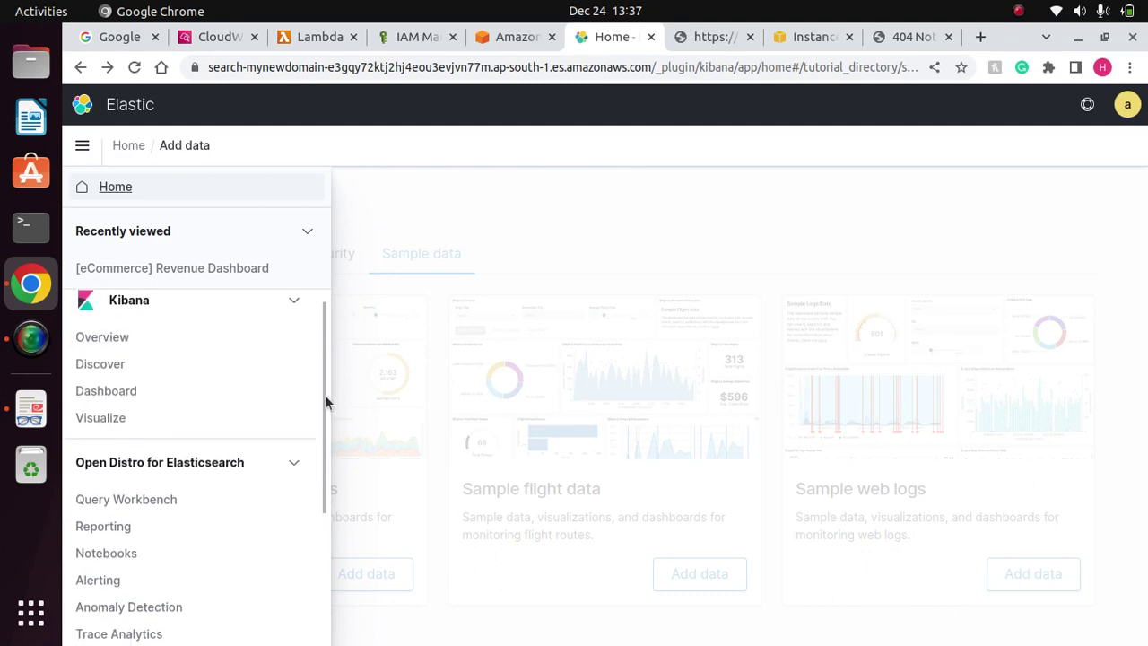
click(107, 366)
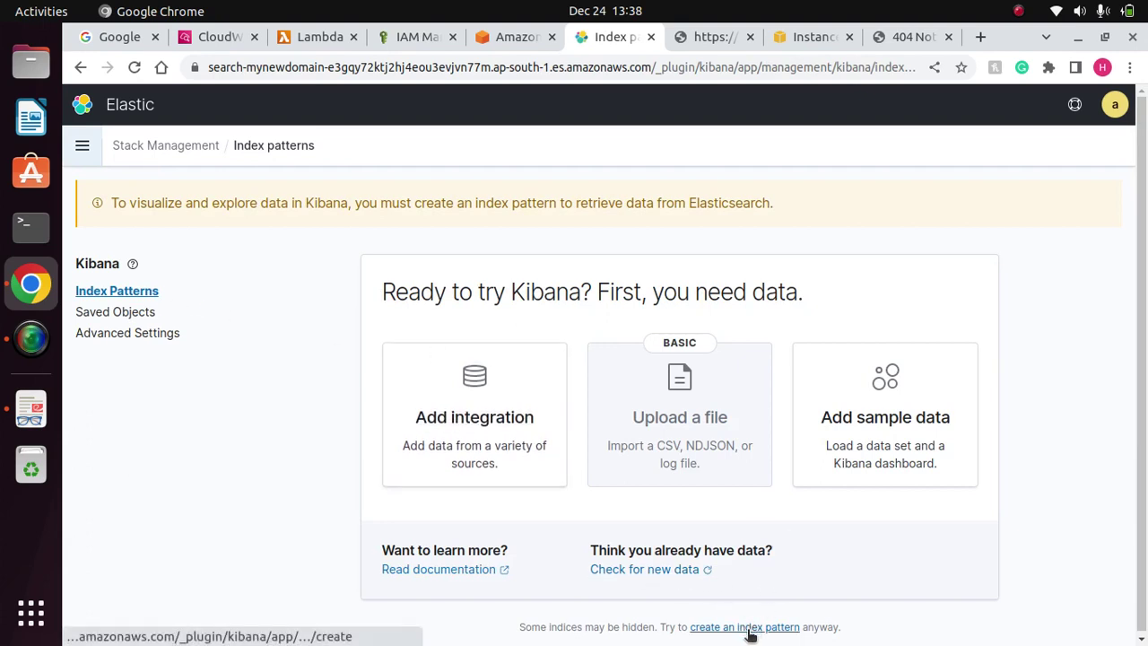
scroll(717, 627, down, 1)
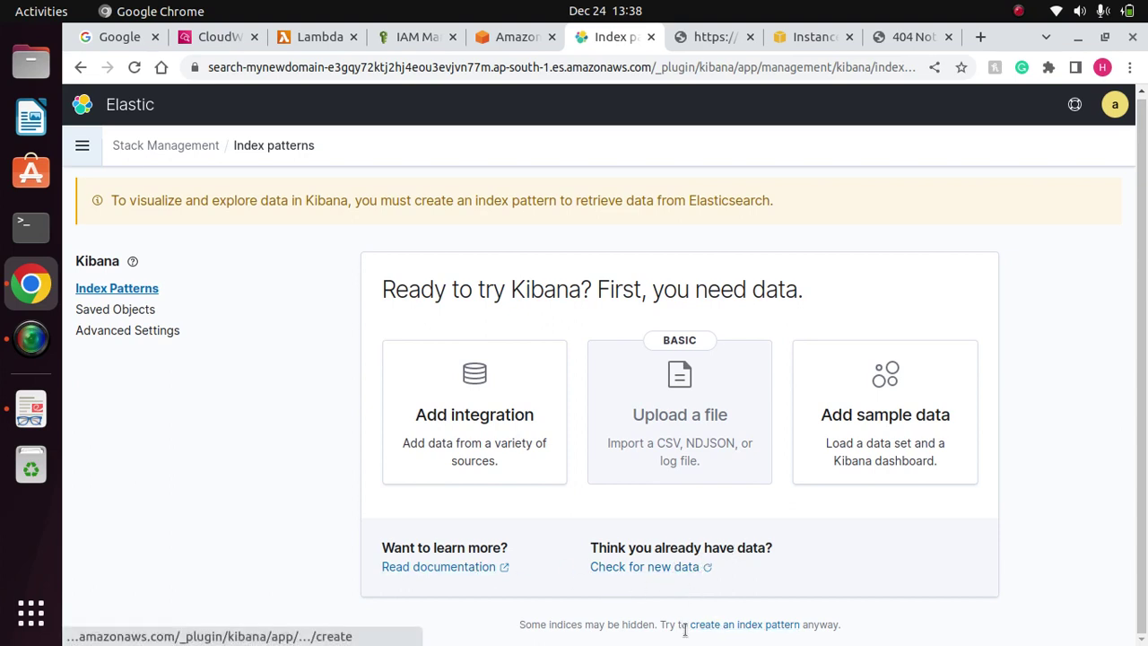
Start creating an index pattern and enter * as its name.
click(743, 628)
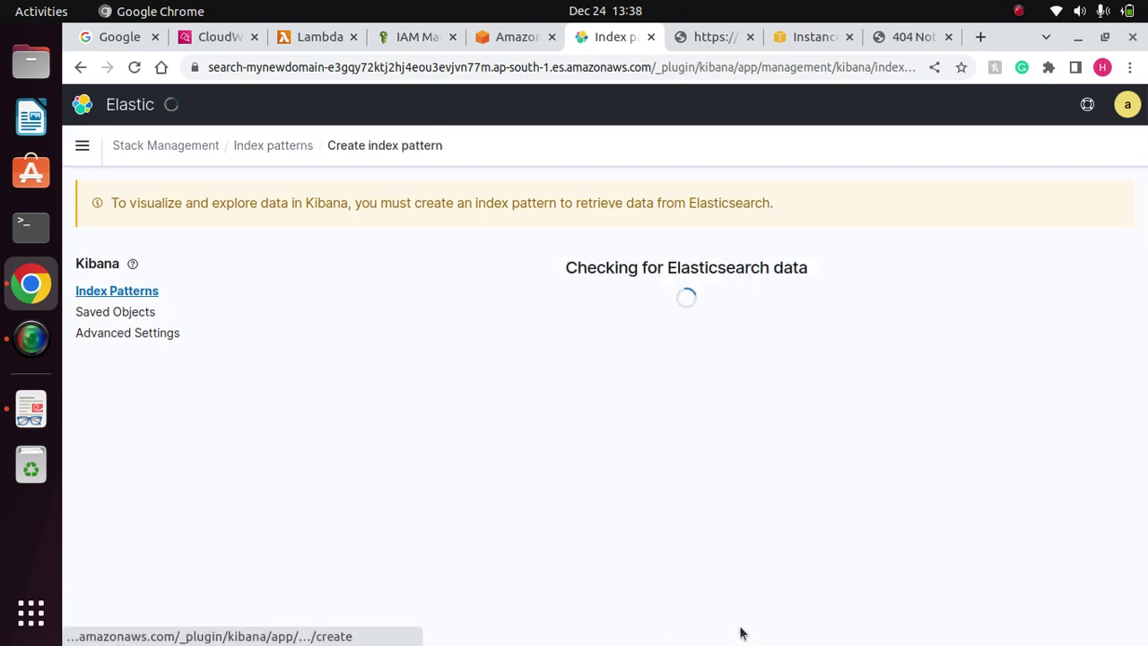
scroll(574, 439, down, 1)
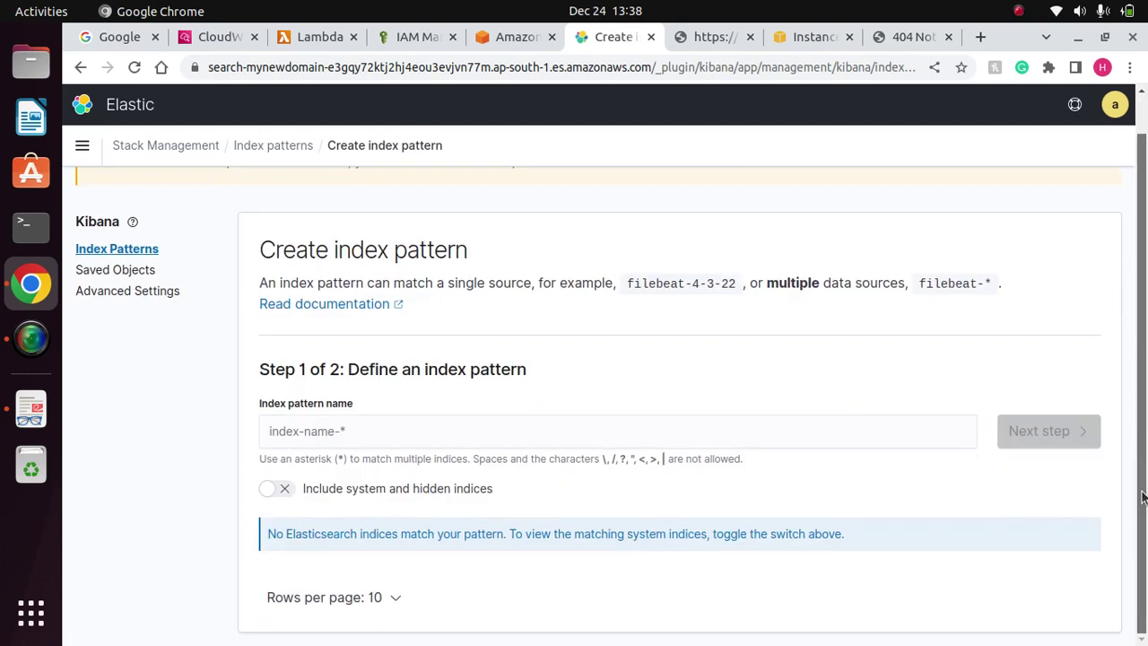
click(364, 433)
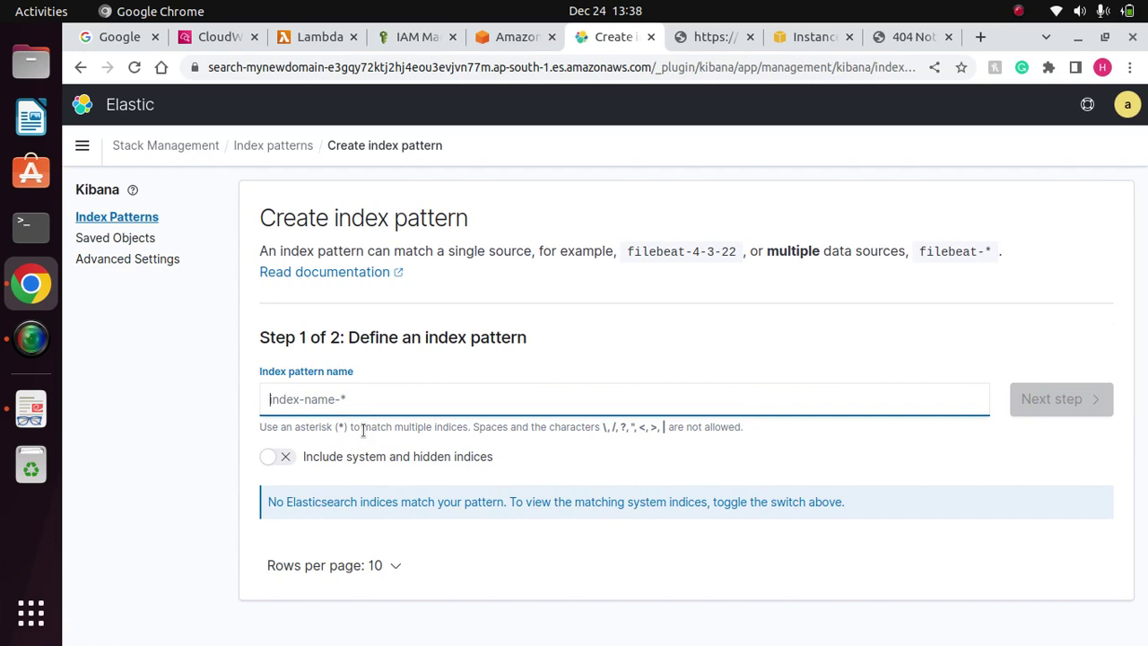
text(*)
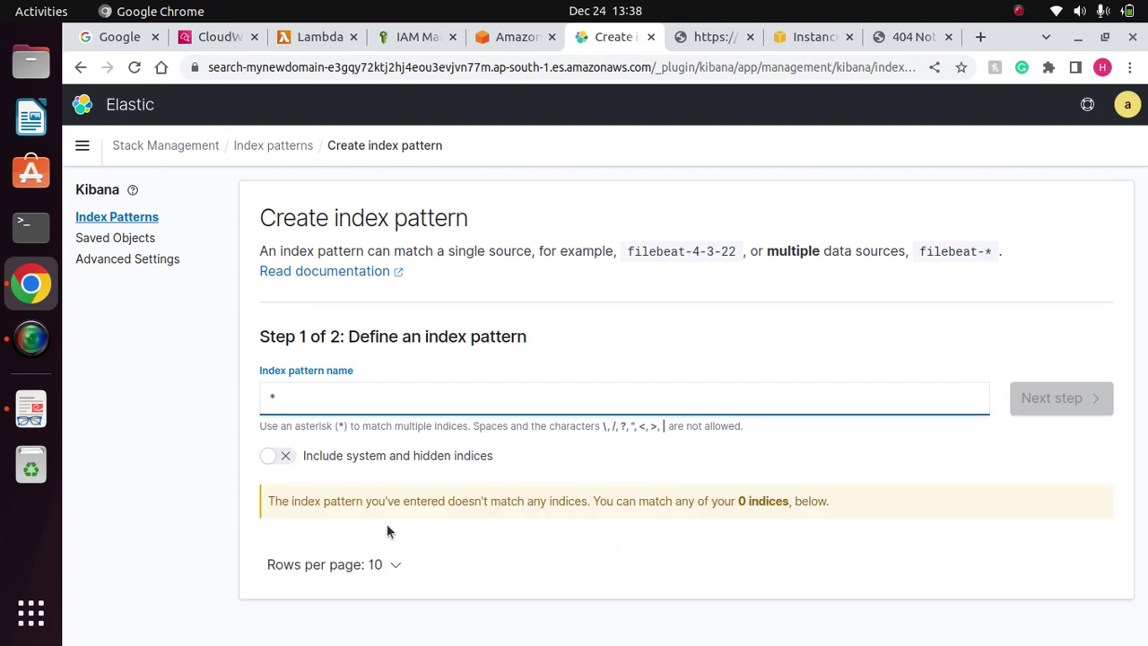
drag(866, 496, 131, 483)
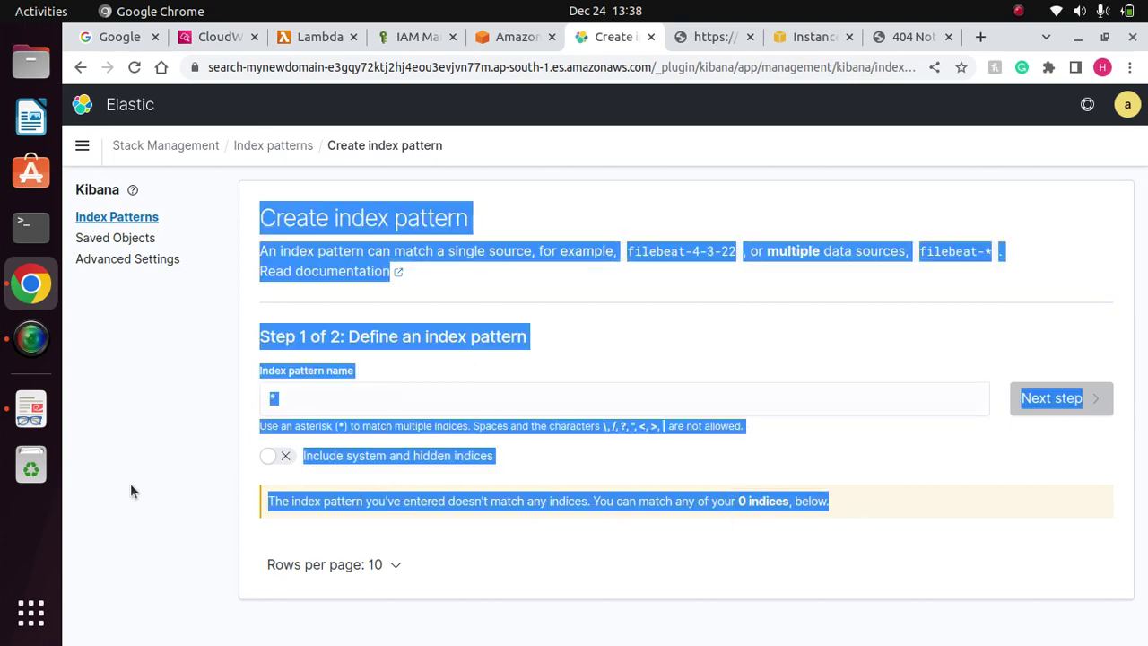
click(681, 473)
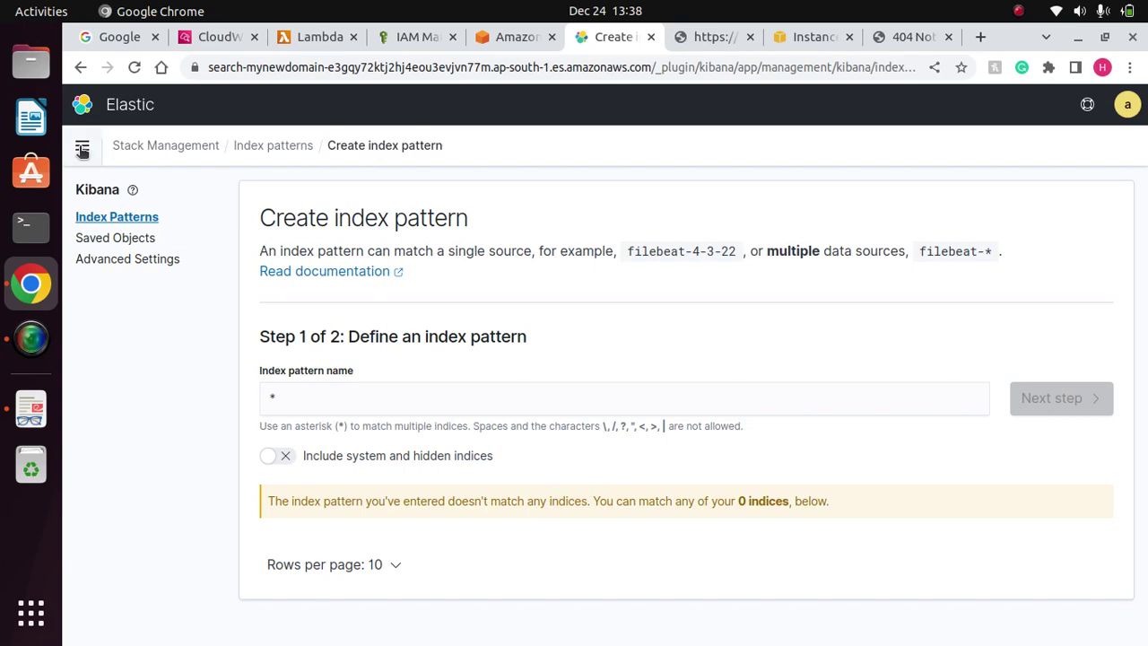
click(82, 146)
Go to the Security plugin's Roles list.
drag(325, 380, 324, 562)
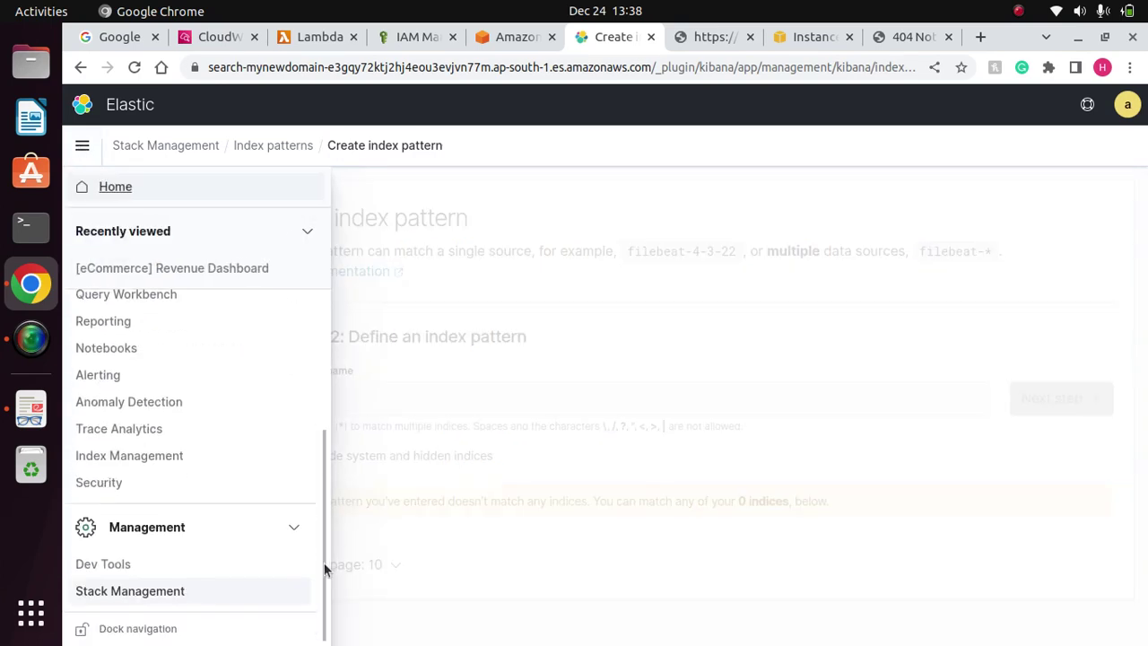
click(93, 485)
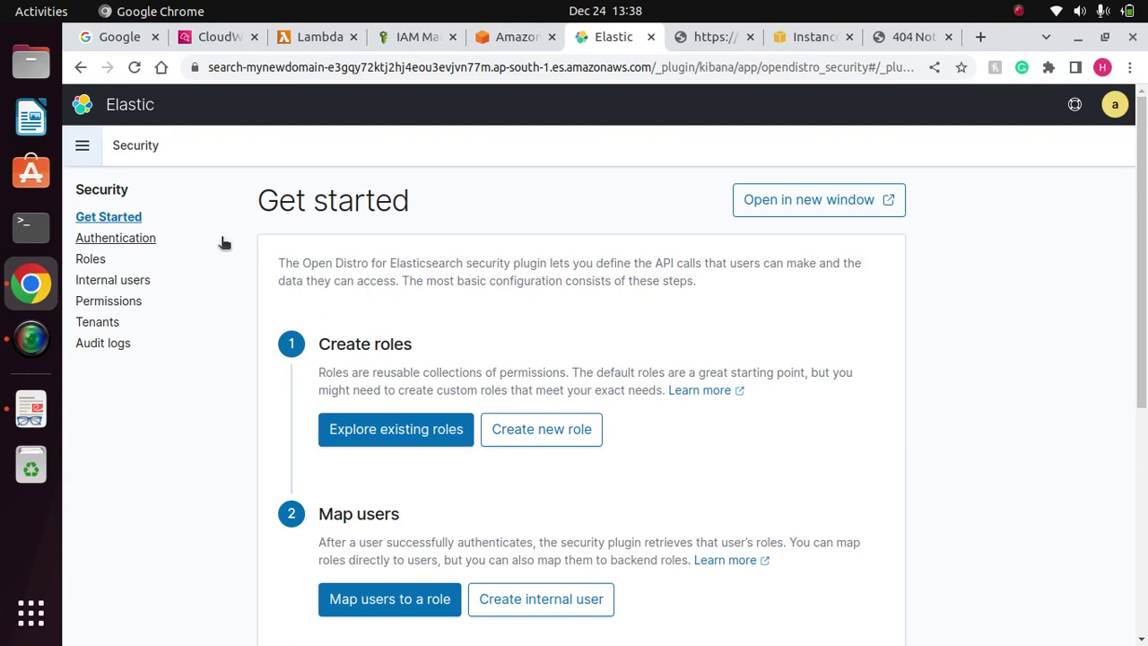
click(91, 259)
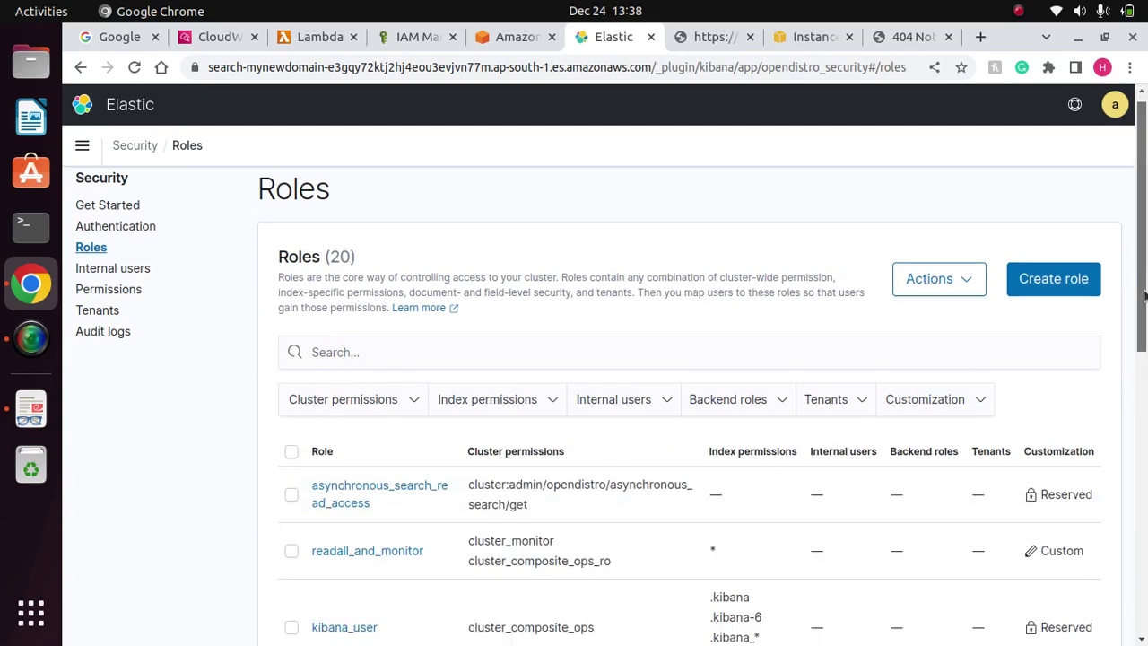
scroll(1146, 370, down, 3)
drag(1146, 411, 1146, 457)
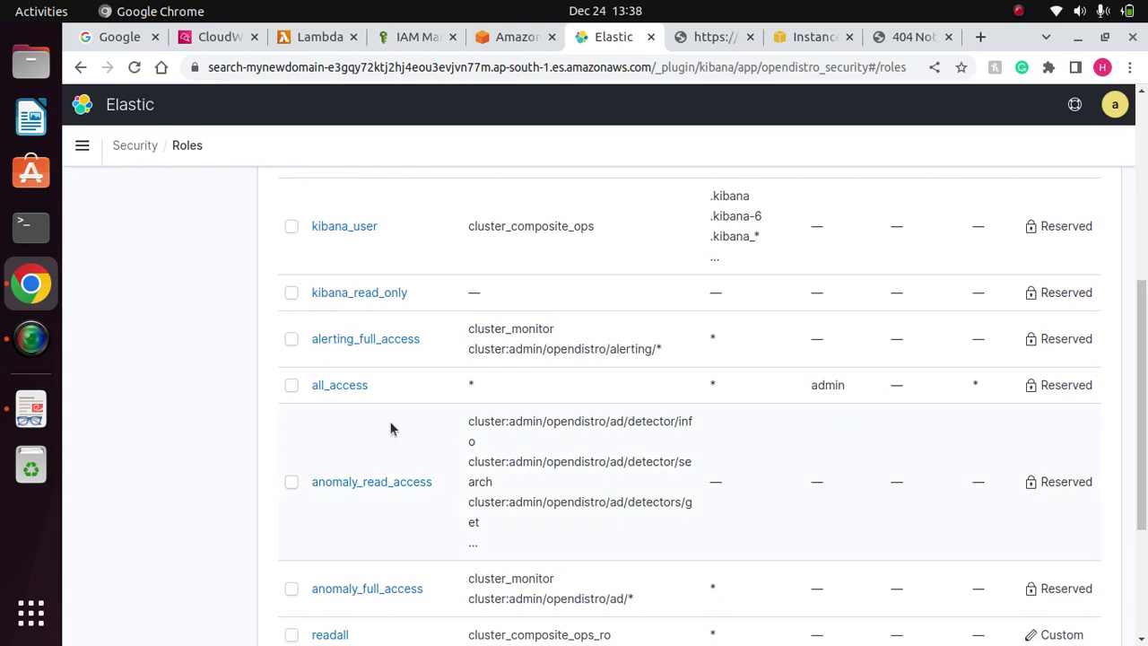
Open the all_access role and view its Mapped users tab.
click(343, 388)
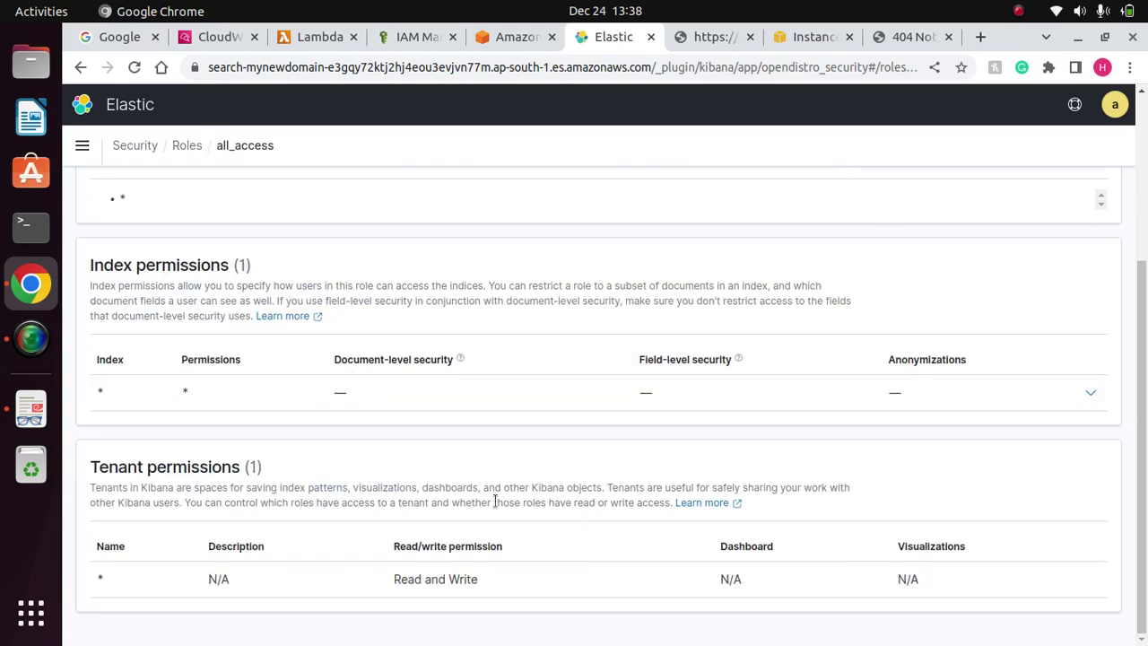
scroll(1139, 359, up, 3)
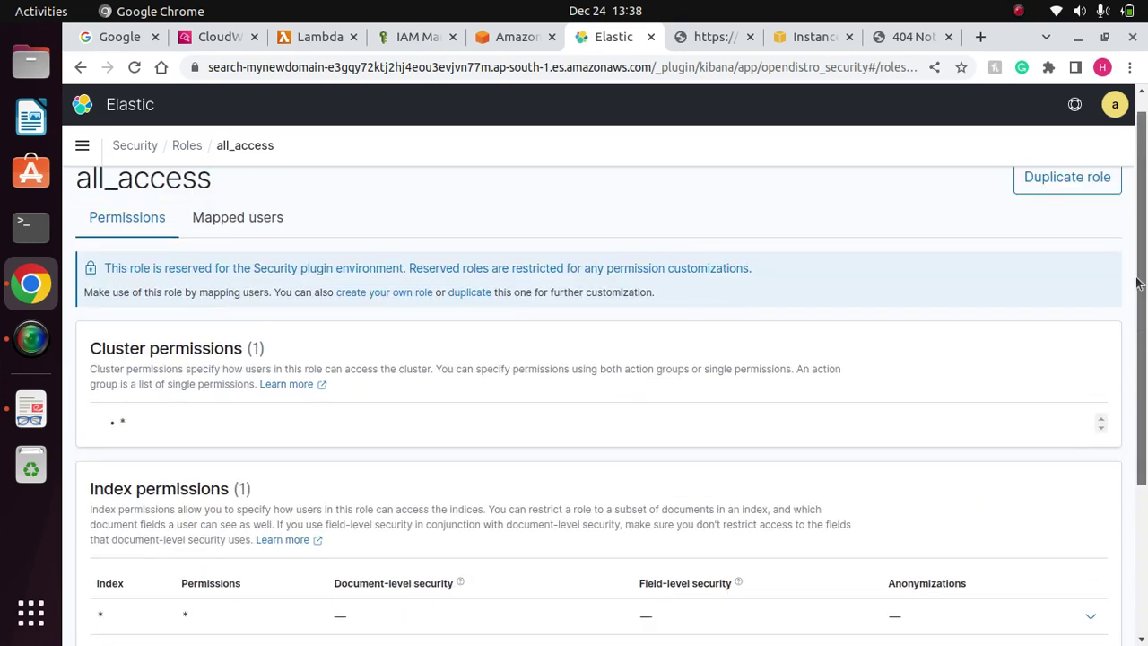
drag(1138, 278, 1142, 527)
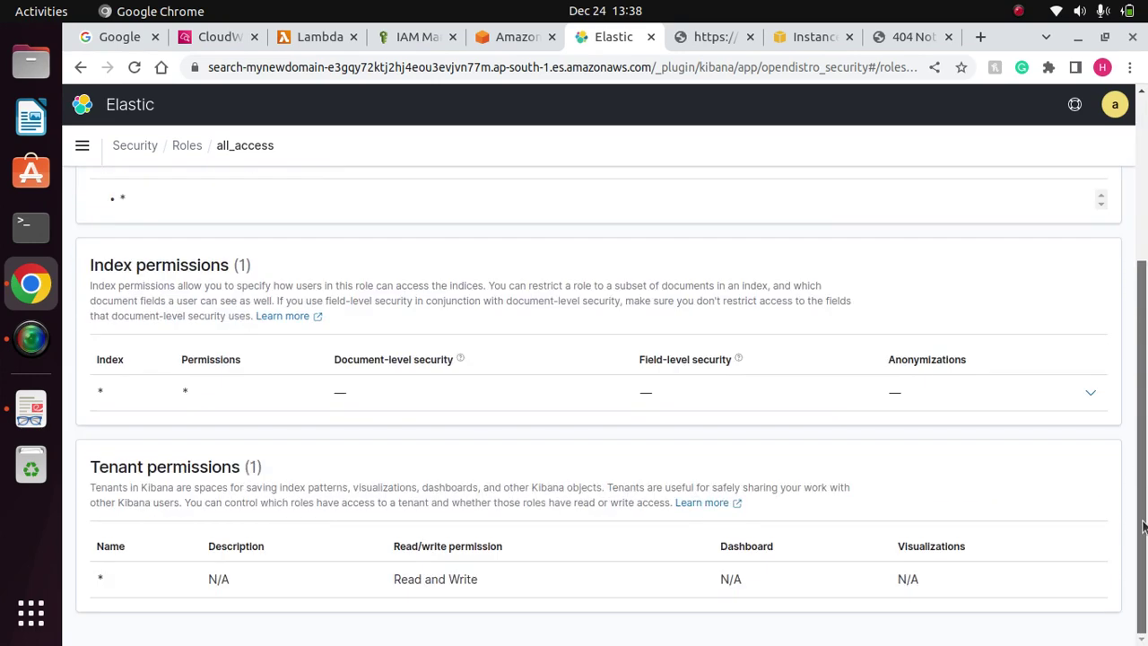
scroll(1146, 485, up, 5)
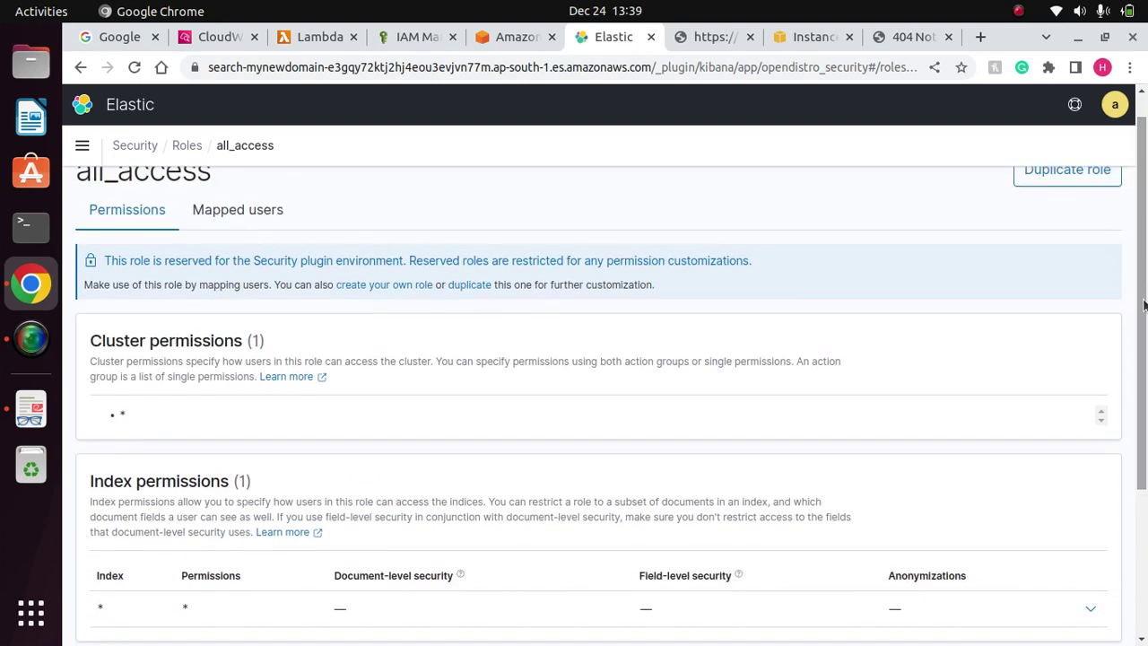
click(224, 229)
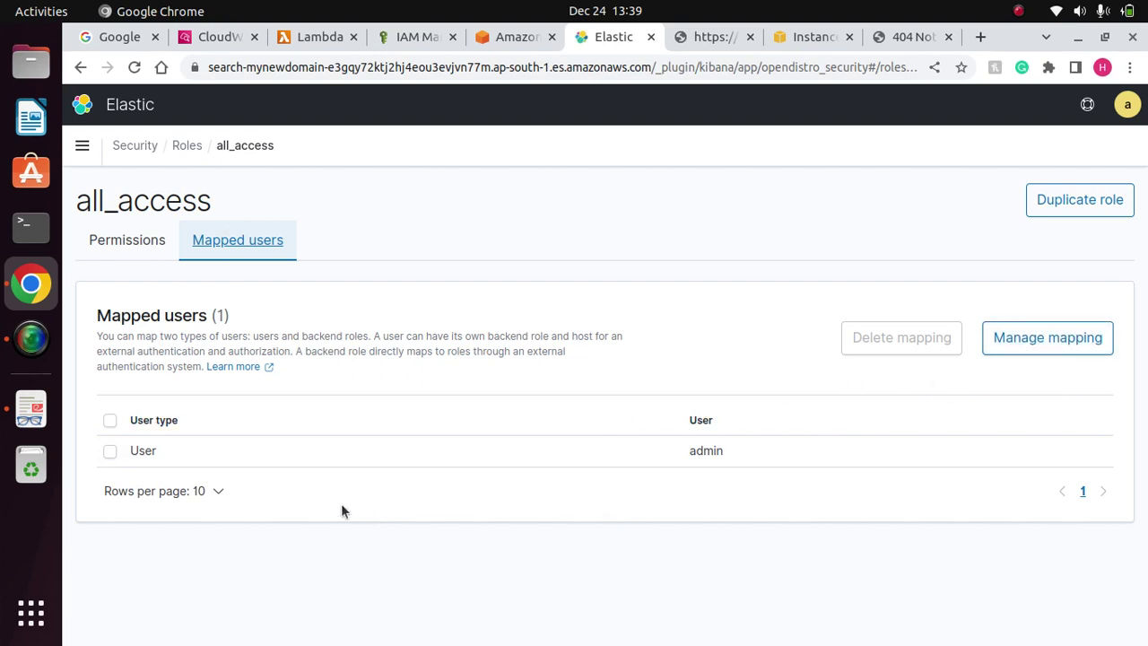
Open Manage mapping for all_access and review the Map user page's current entries.
click(1042, 337)
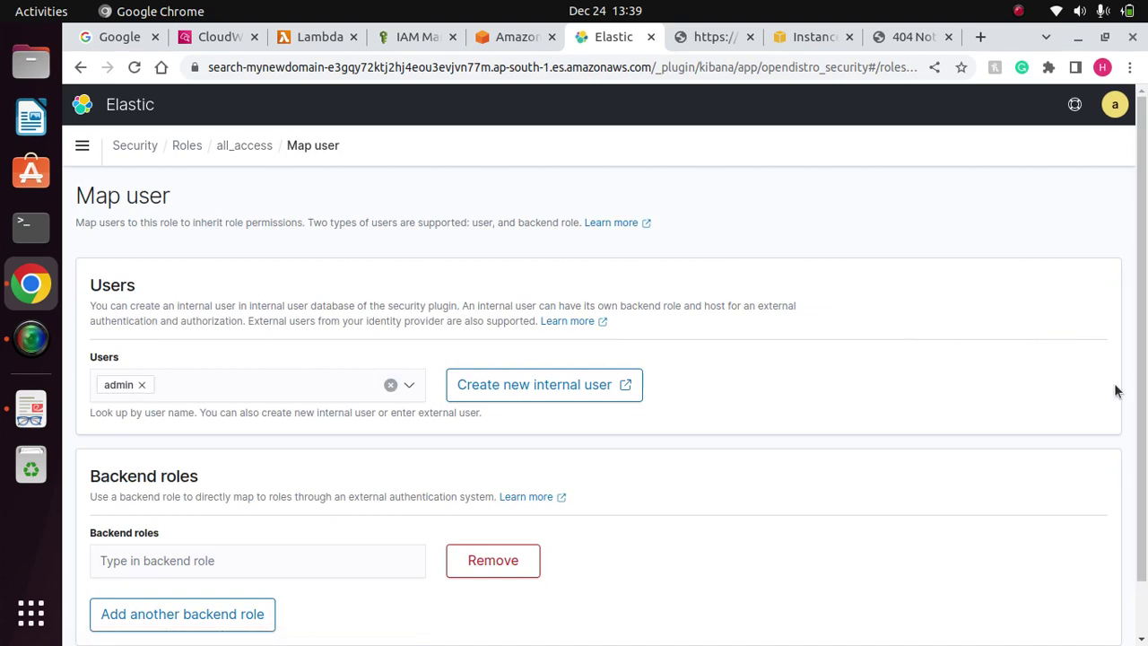
scroll(1115, 389, down, 2)
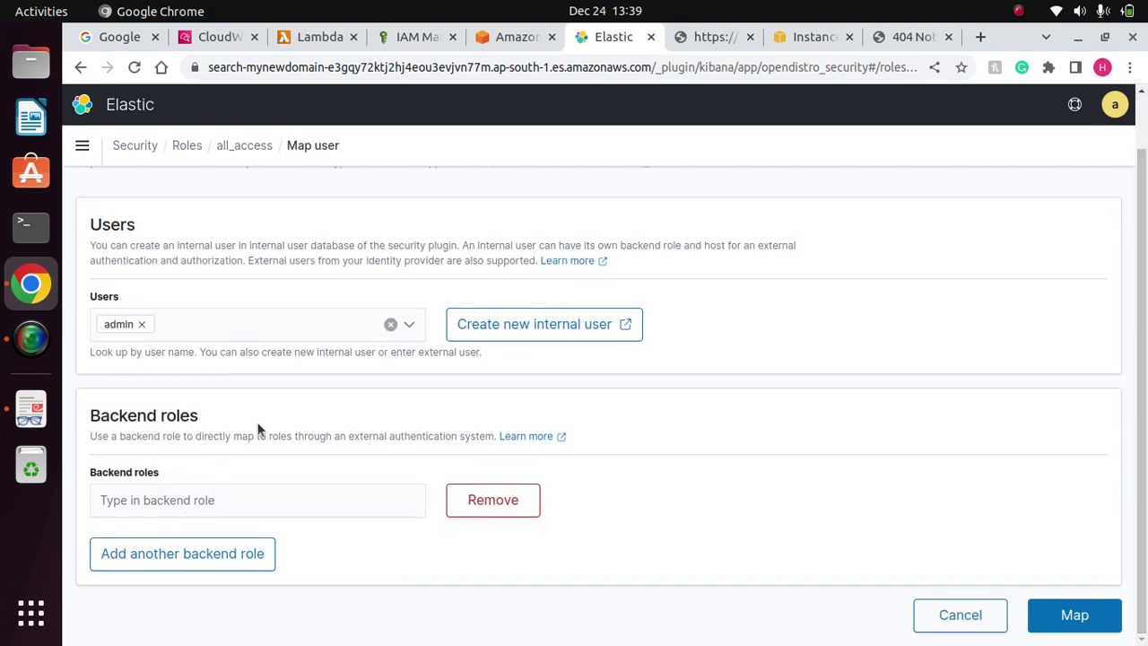
drag(204, 424, 81, 412)
click(194, 420)
drag(195, 417, 91, 418)
click(225, 413)
Copy the ARN of the IAM role opensearch_role from its details page.
click(314, 37)
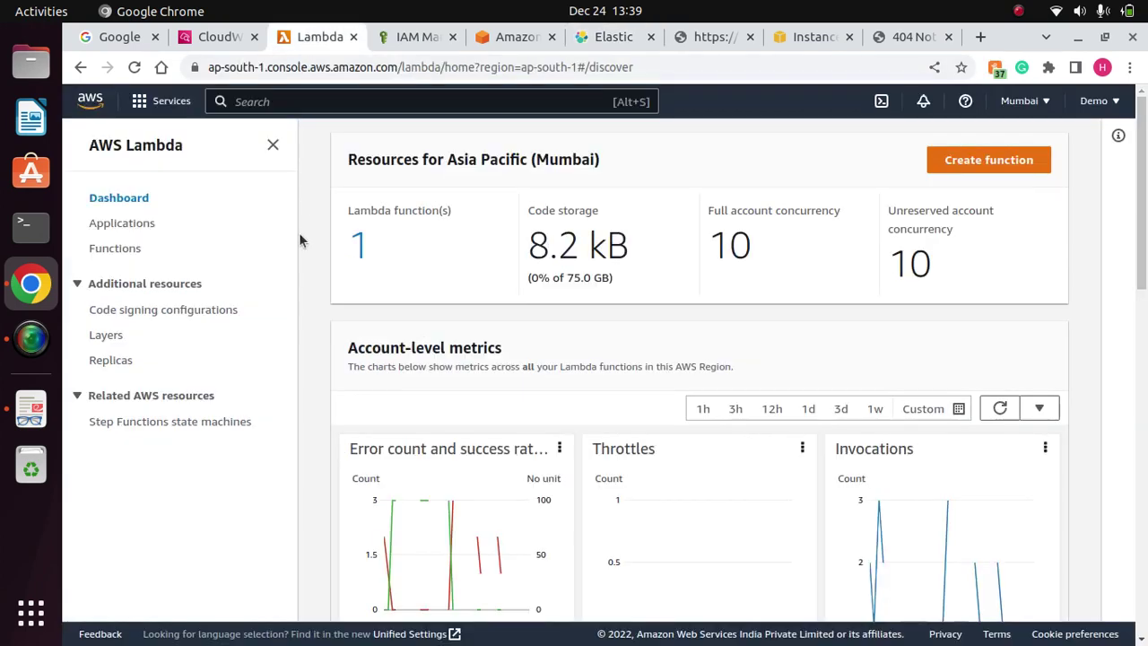
click(401, 37)
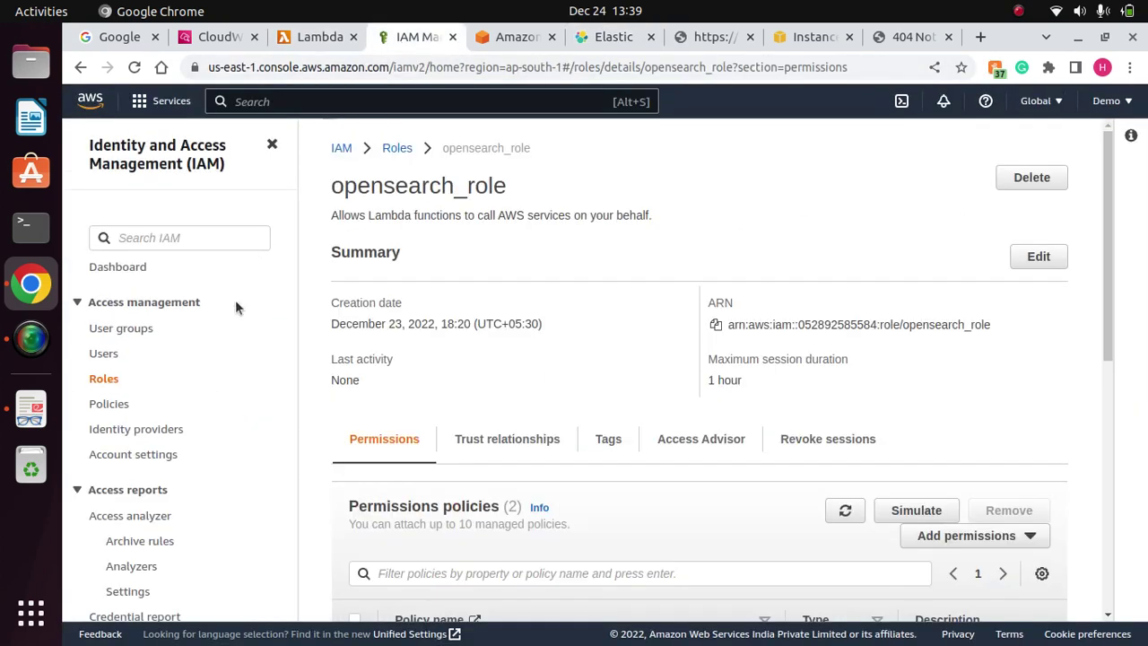
click(101, 380)
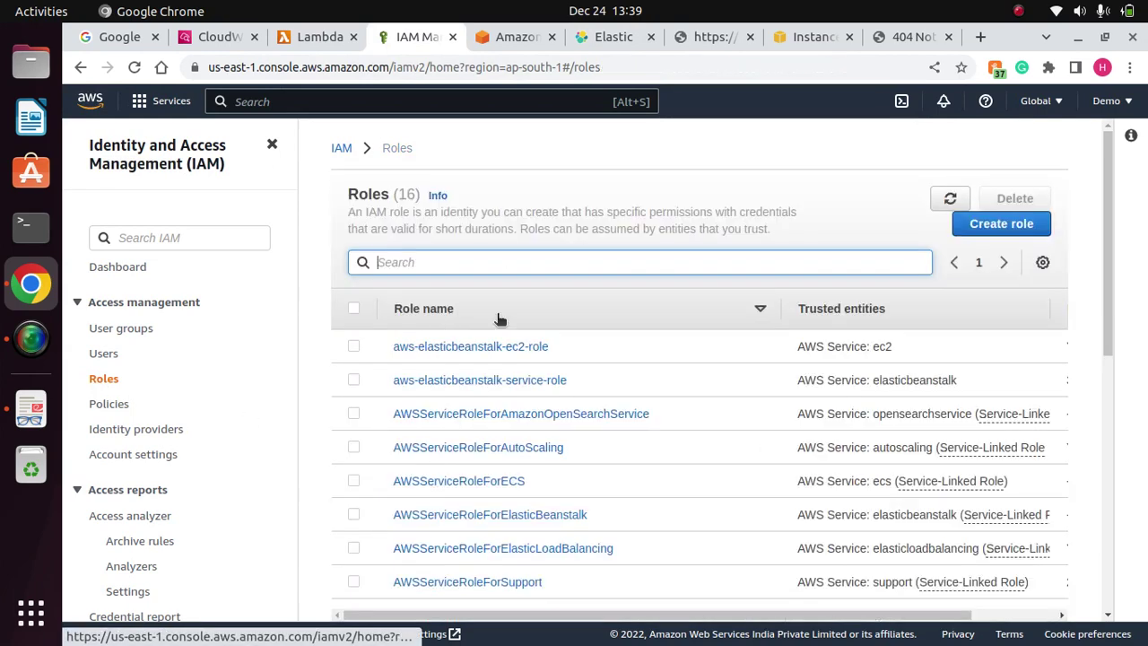
scroll(1119, 485, down, 5)
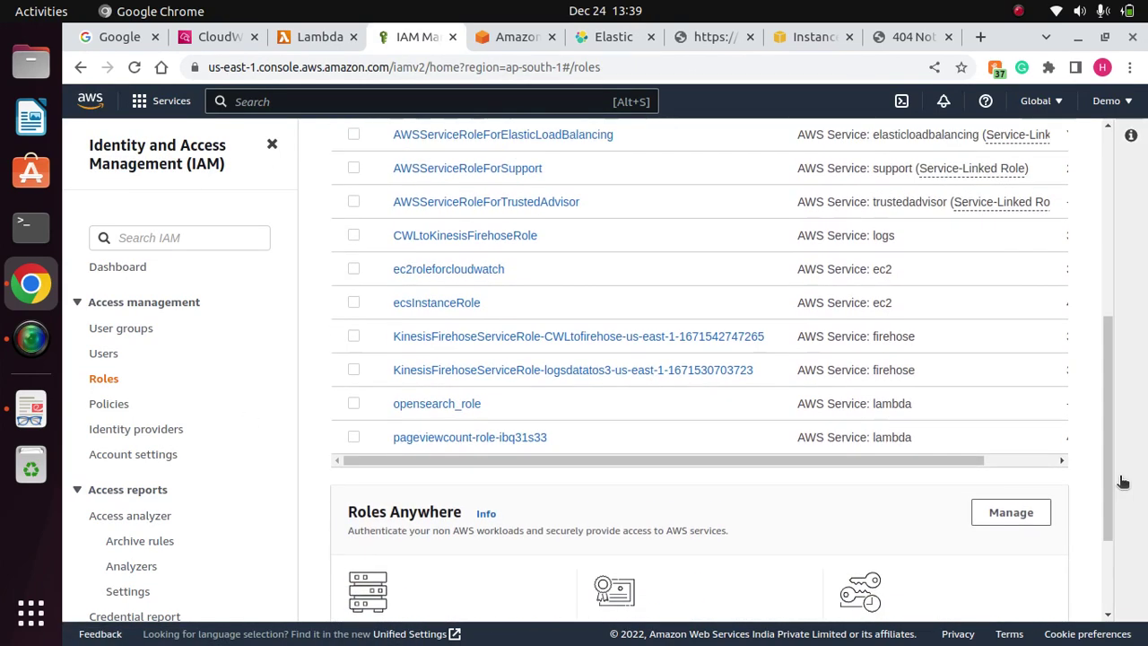
click(437, 404)
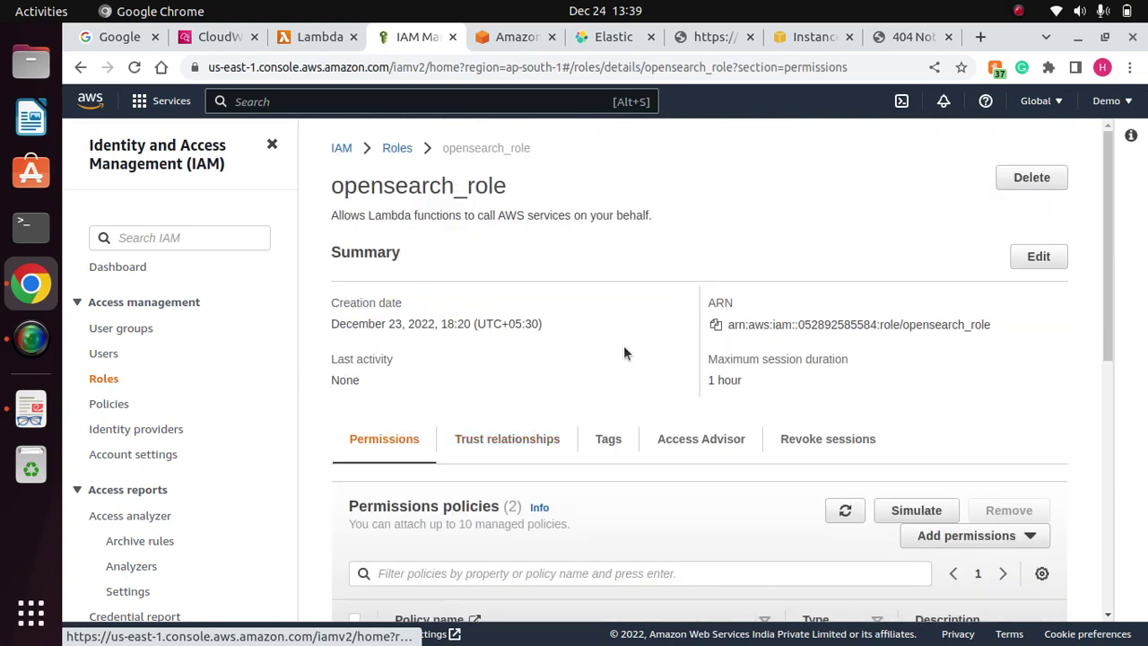
drag(997, 326, 731, 329)
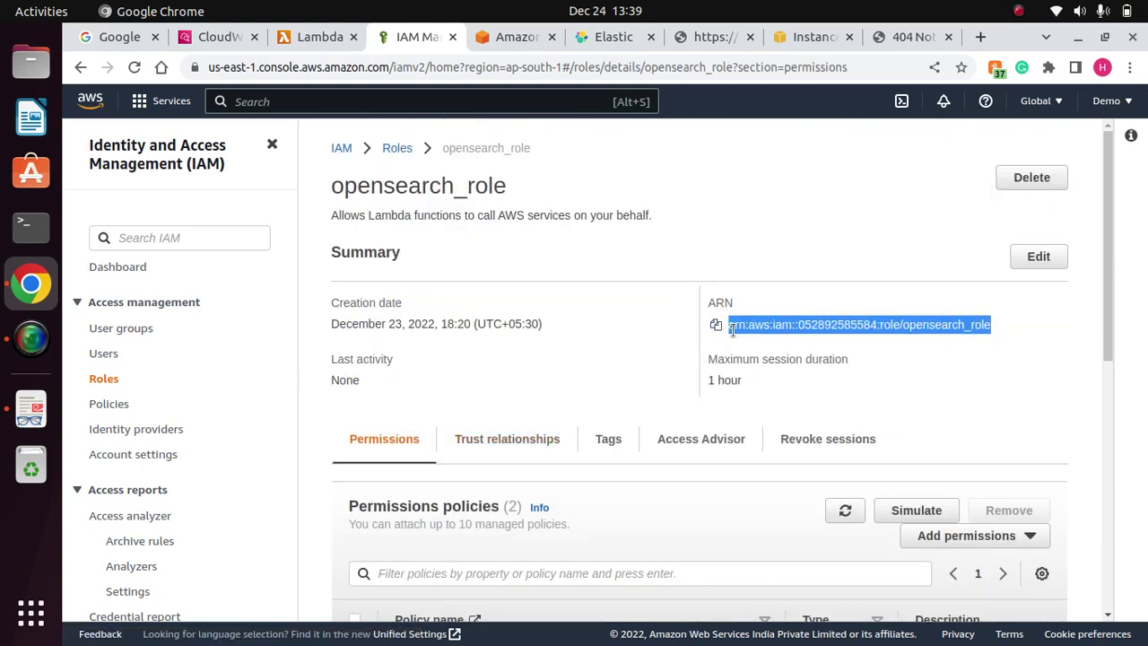
click(716, 326)
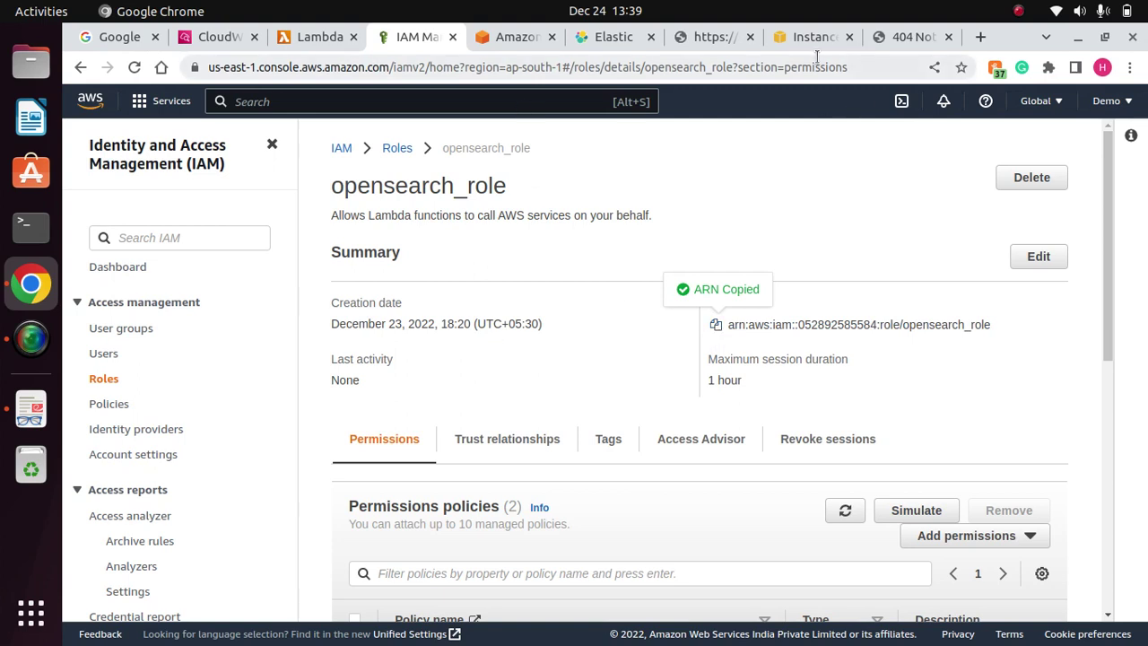
Paste the opensearch_role ARN into Backend roles and map it to all_access.
click(617, 37)
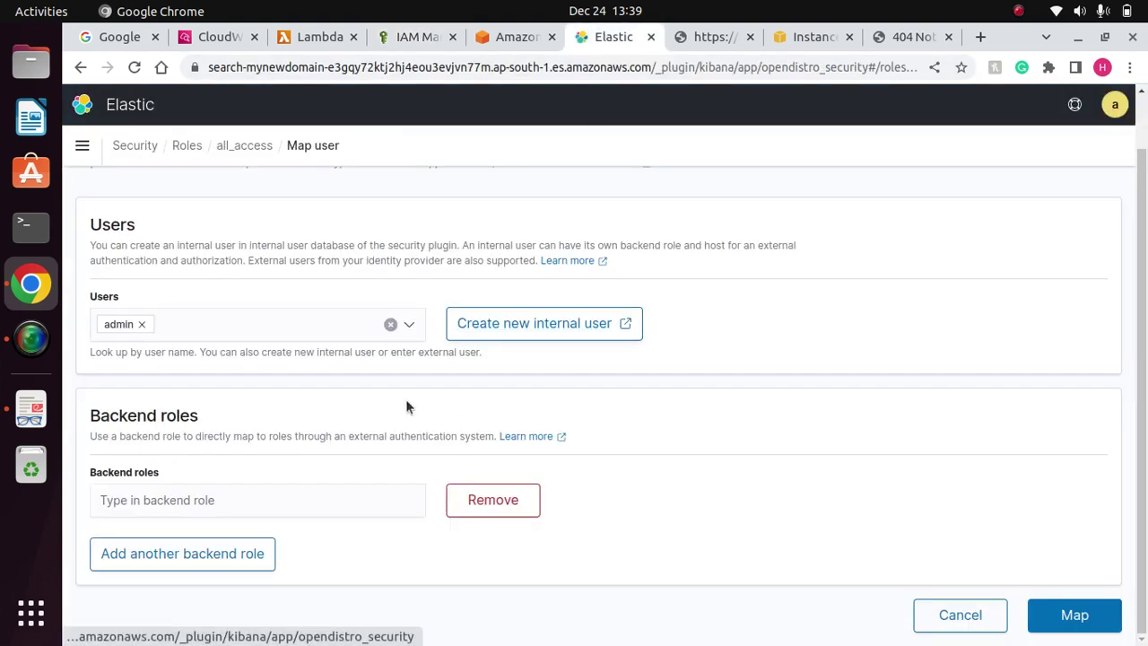
click(225, 501)
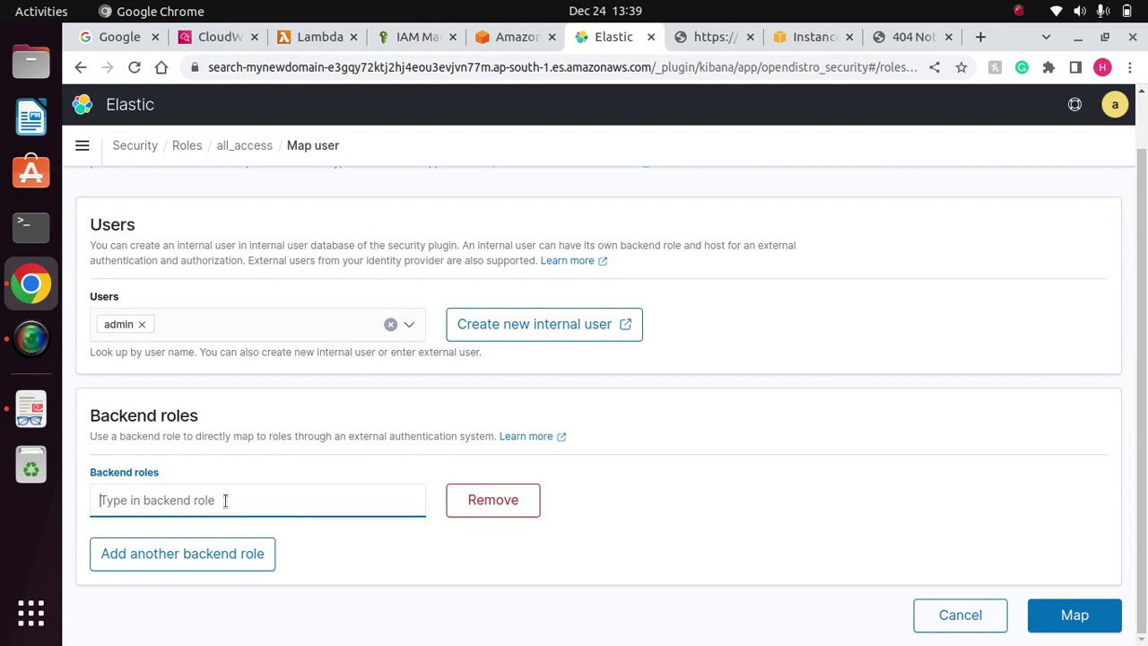
key(ctrl+v)
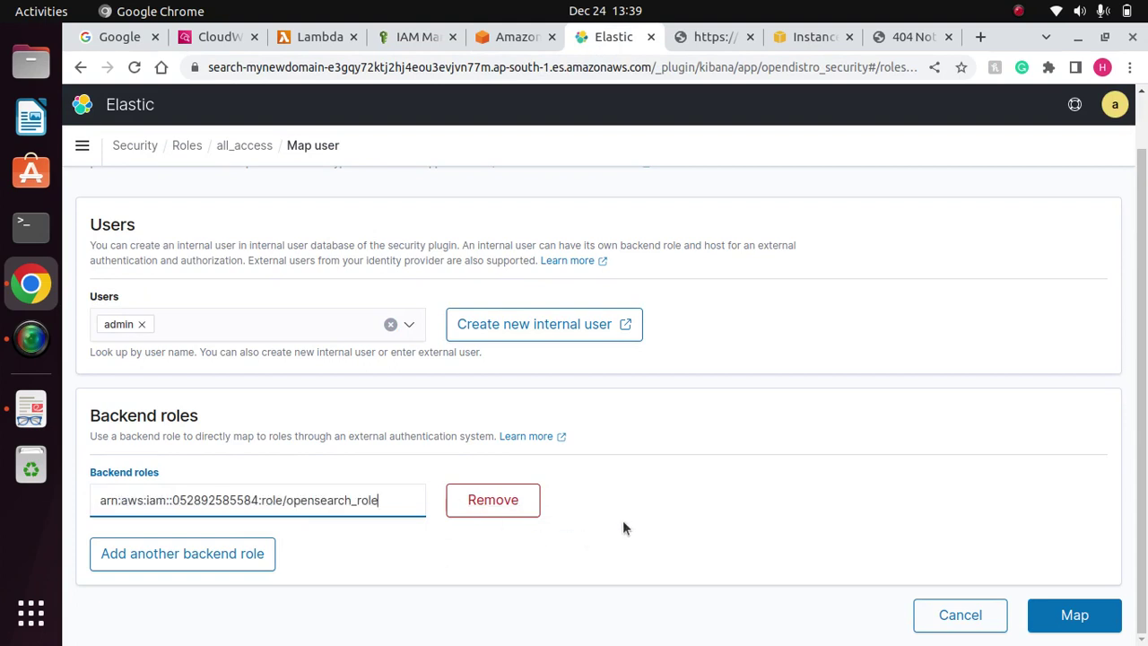
click(1076, 615)
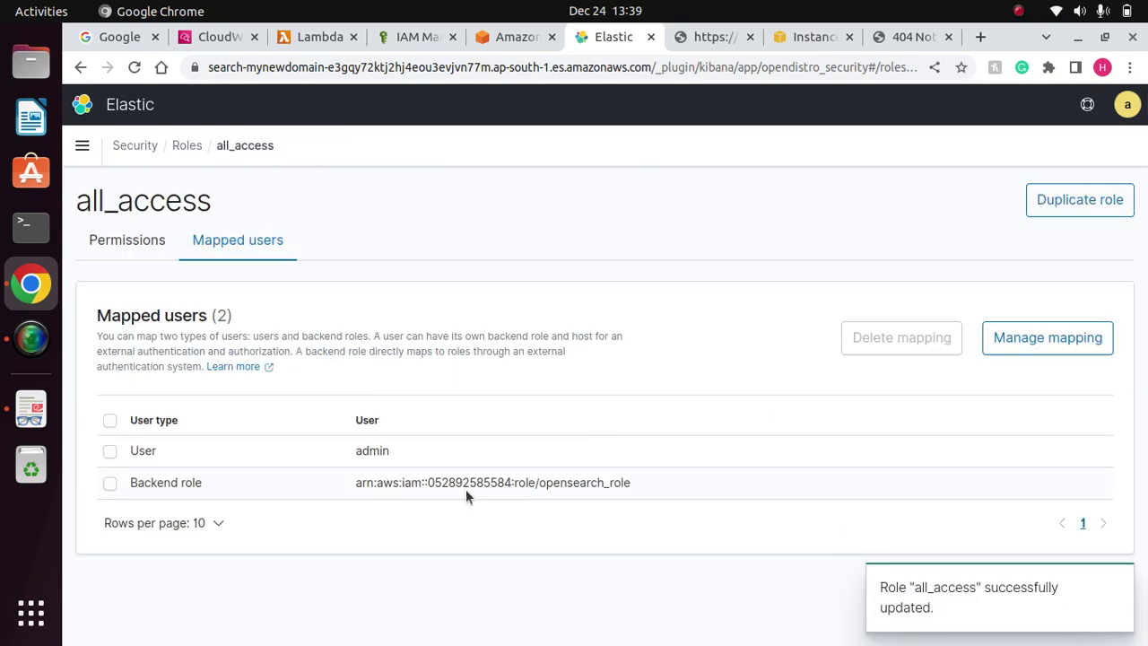
Review the new backend role in the mapped users table and dismiss the success toast.
drag(671, 496, 126, 483)
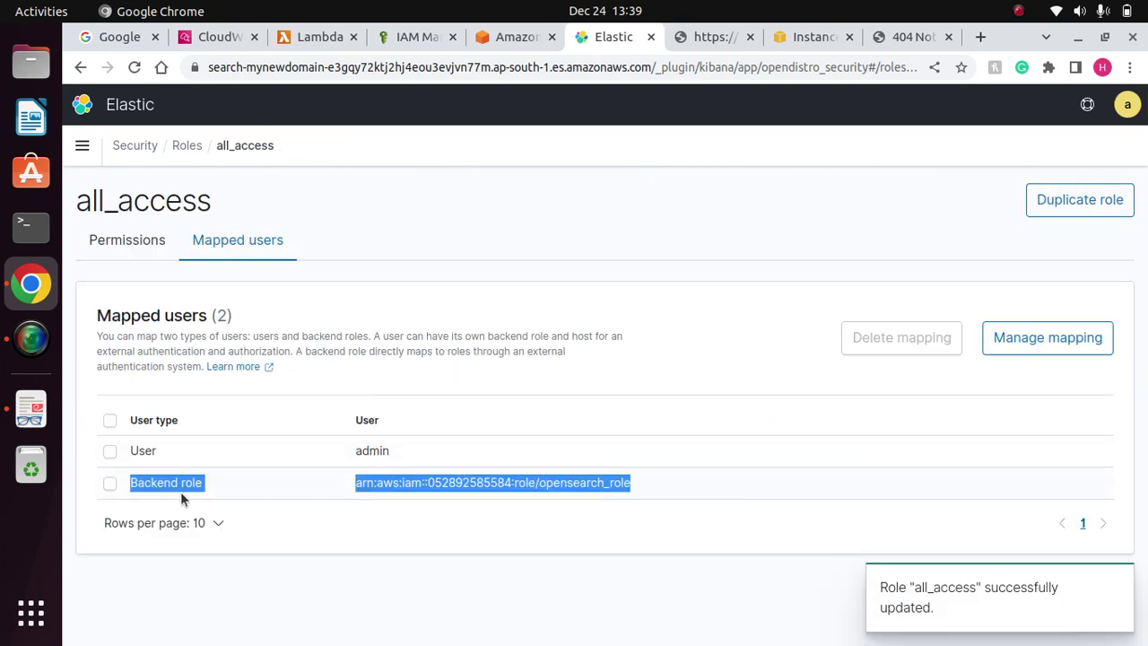
drag(635, 488, 110, 502)
drag(663, 494, 68, 507)
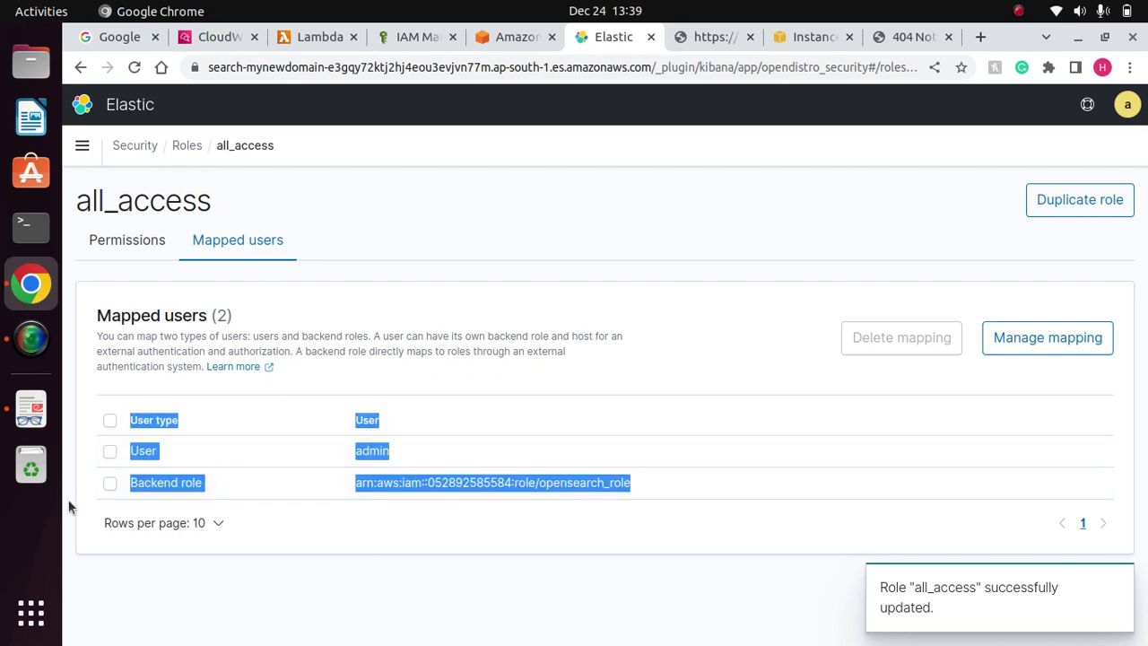
click(1028, 481)
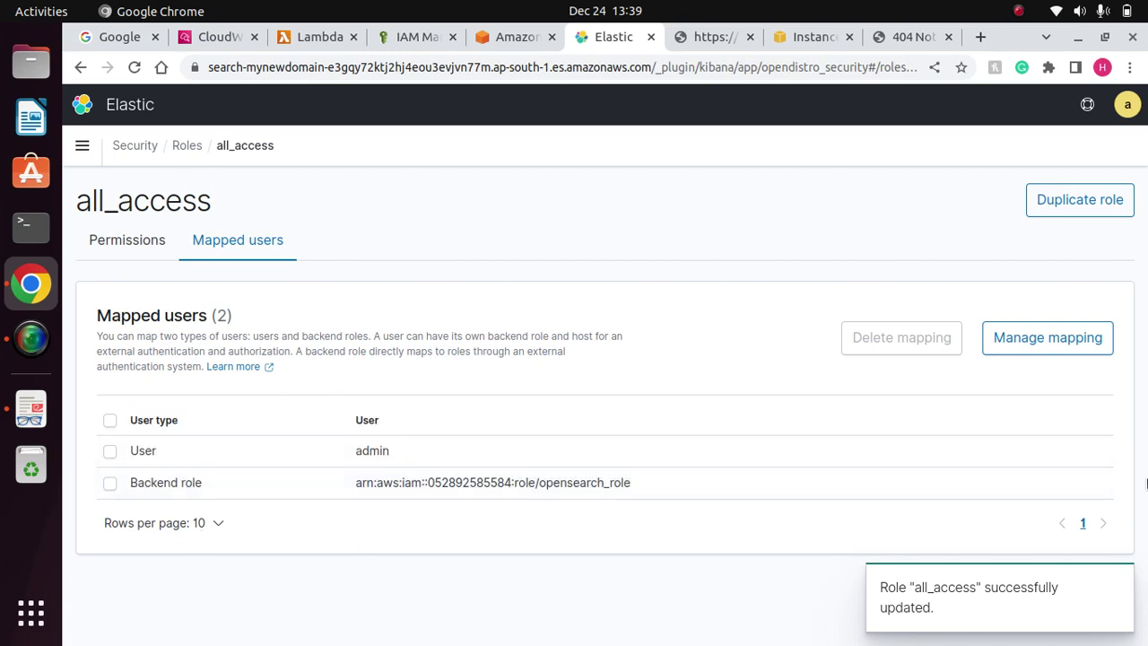
click(1116, 584)
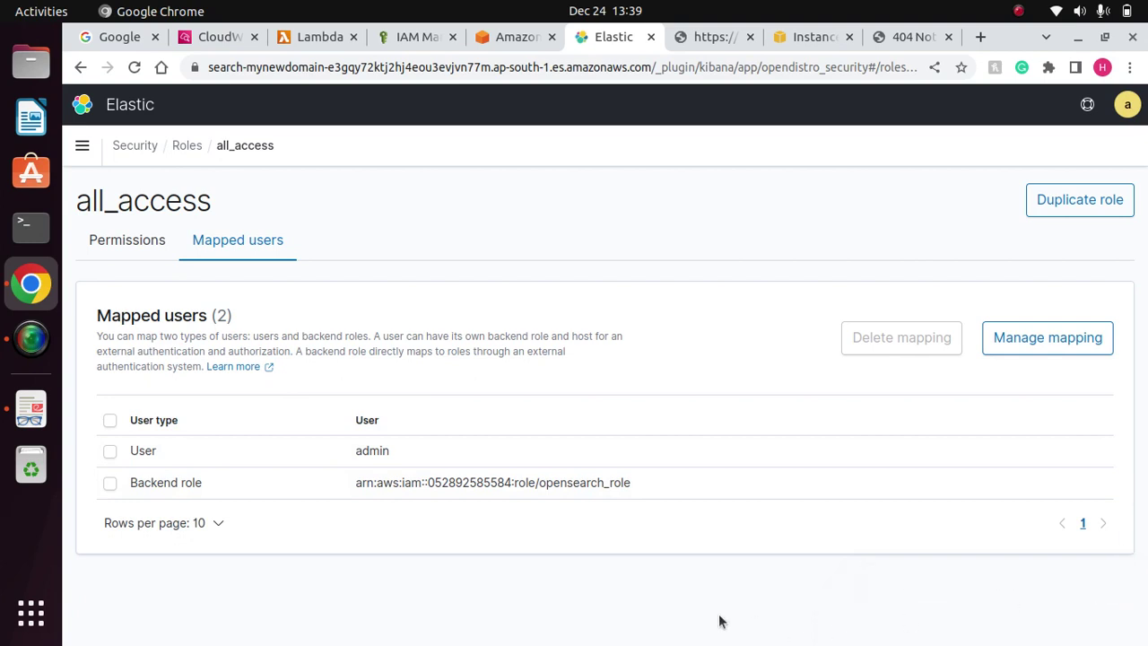
From Discover, start a new index pattern named *.
click(82, 146)
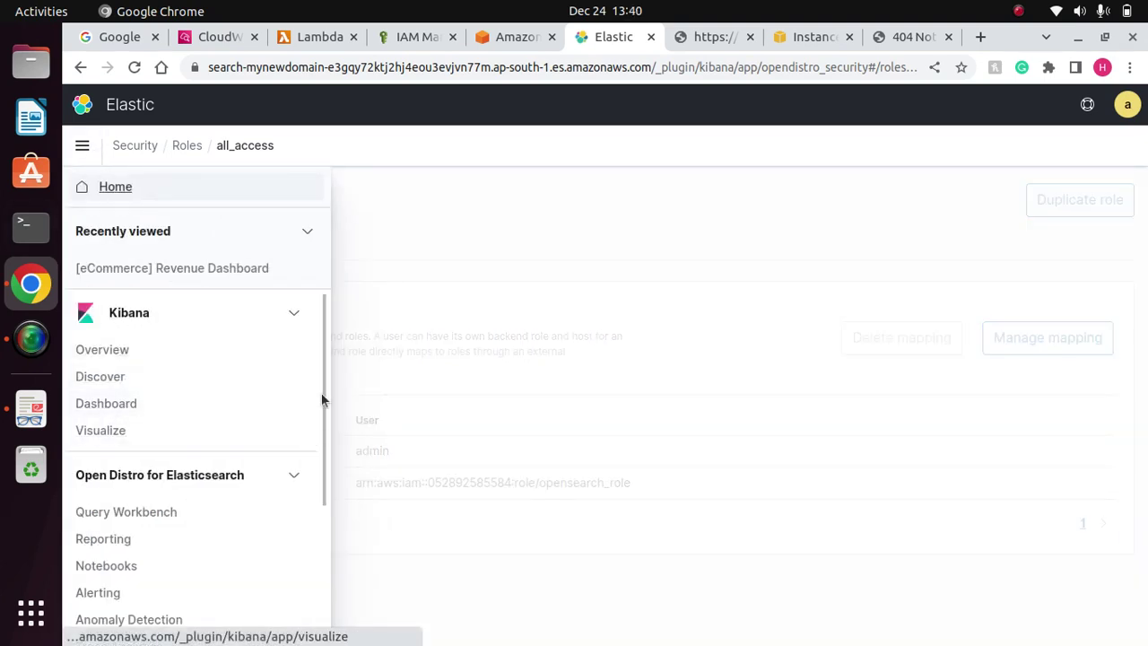
mouse_move(322, 398)
mouse_down()
mouse_move(326, 457)
mouse_move(328, 409)
mouse_up()
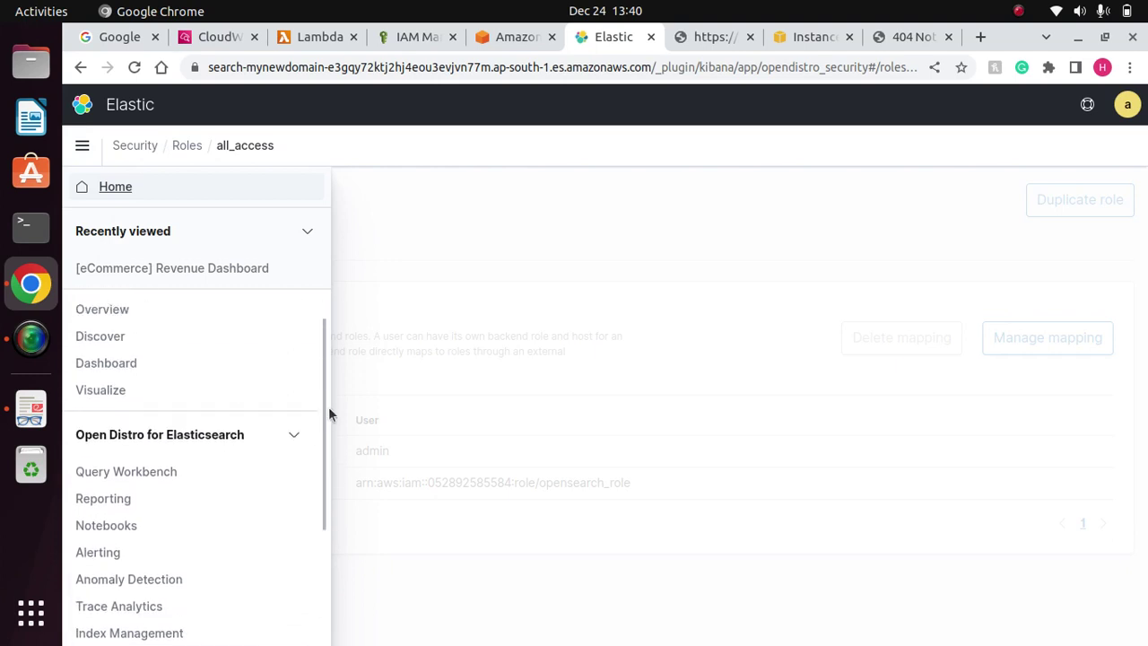
click(101, 339)
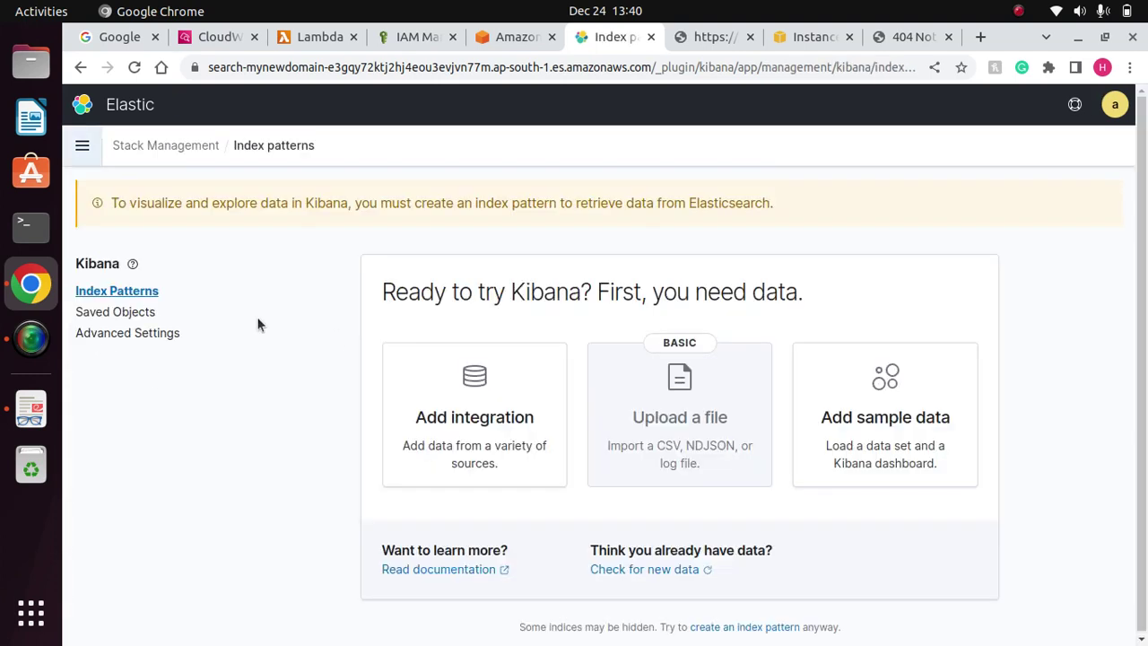
drag(1146, 405, 1146, 466)
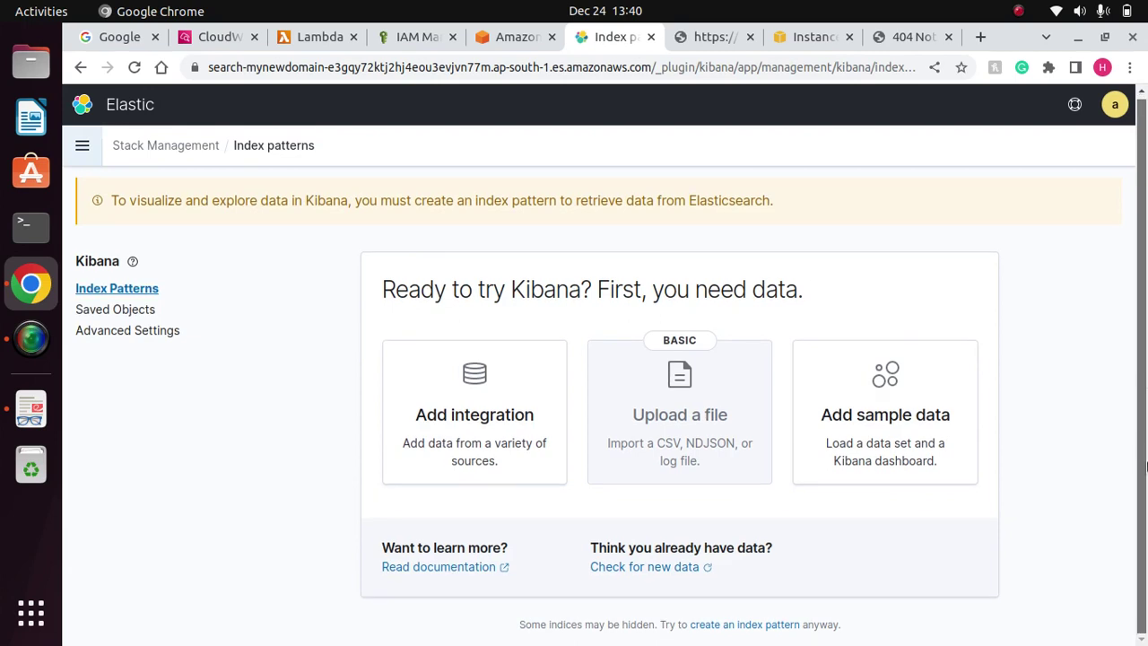
click(743, 625)
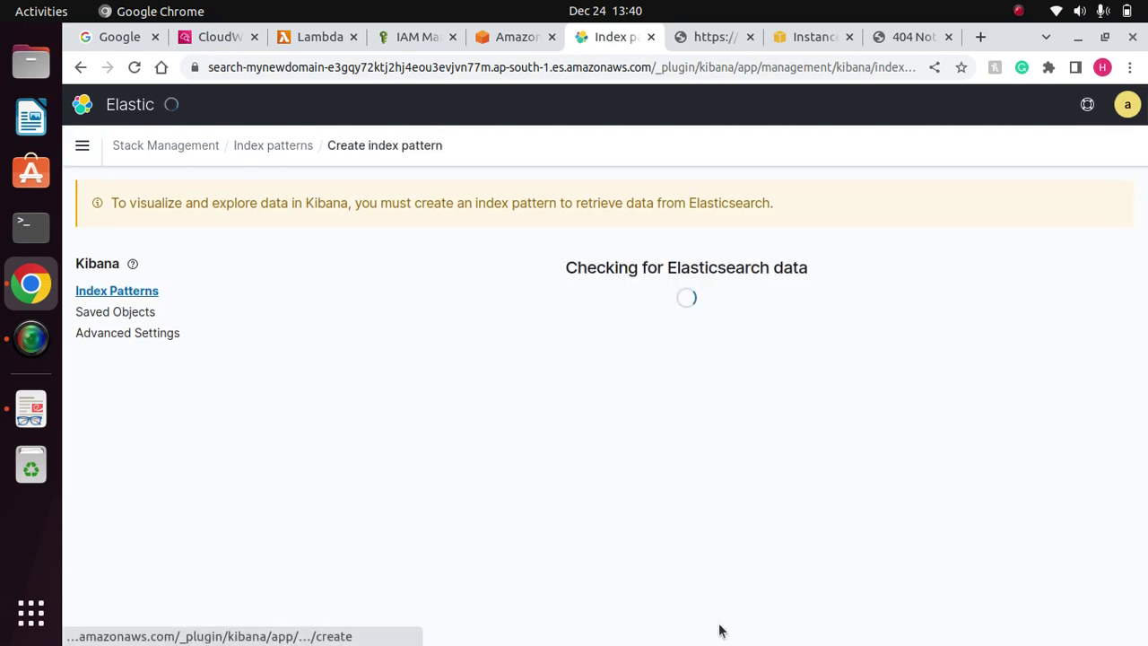
click(356, 466)
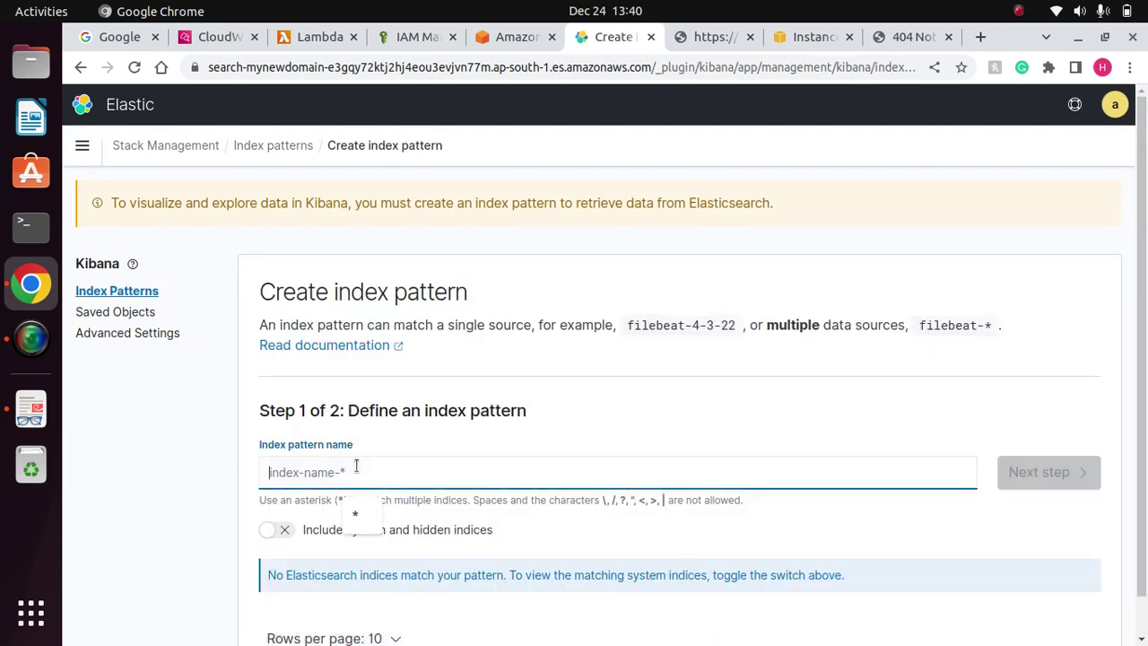
text(*)
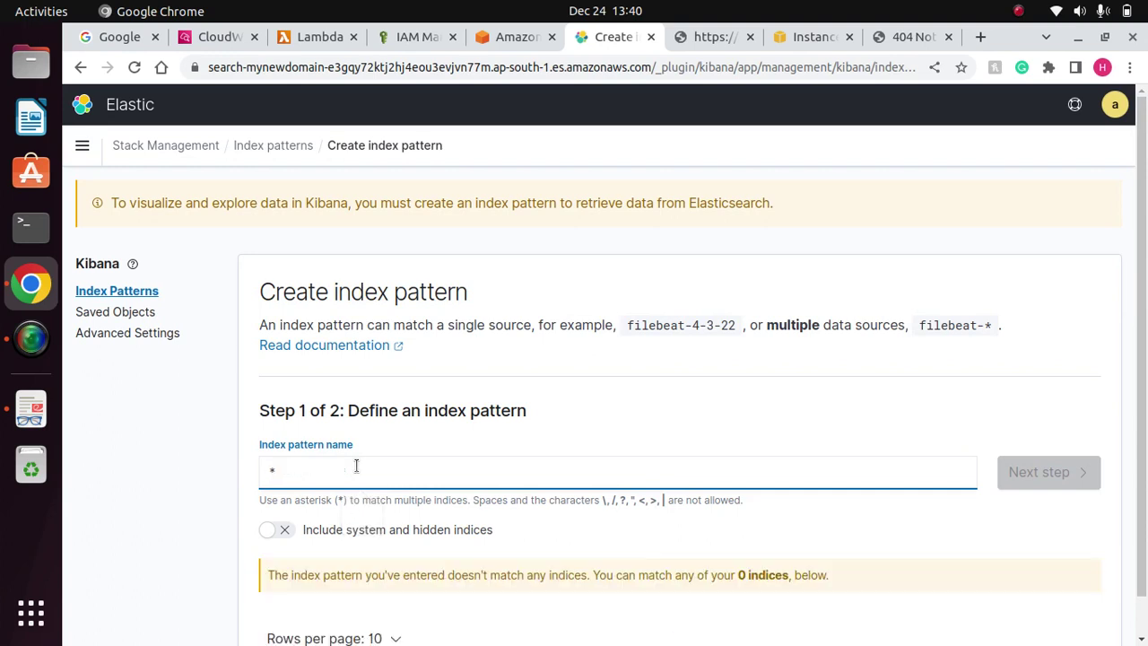
Reload the Create index pattern page, re-enter *, then clear the pattern name.
scroll(1143, 421, down, 1)
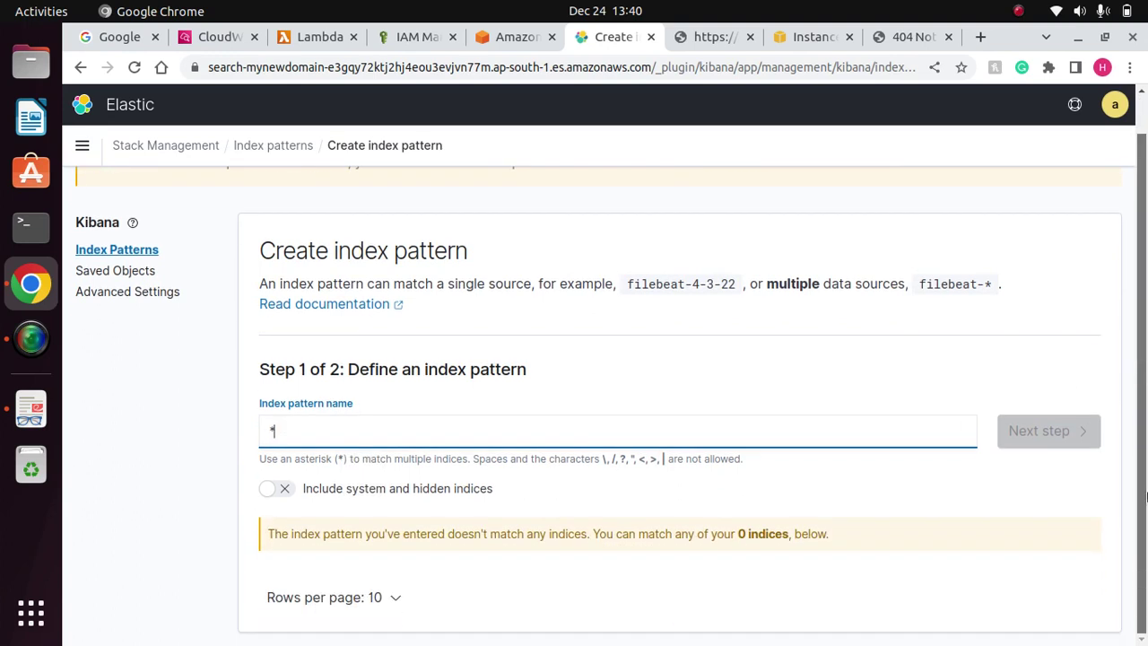
scroll(1145, 469, up, 1)
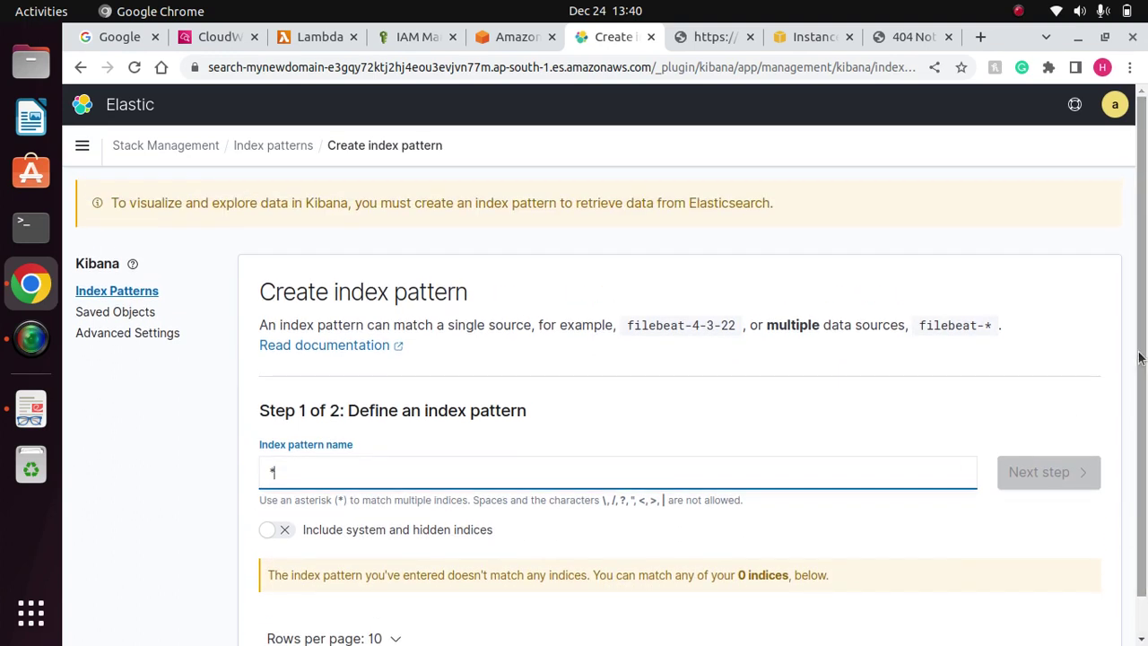
click(134, 67)
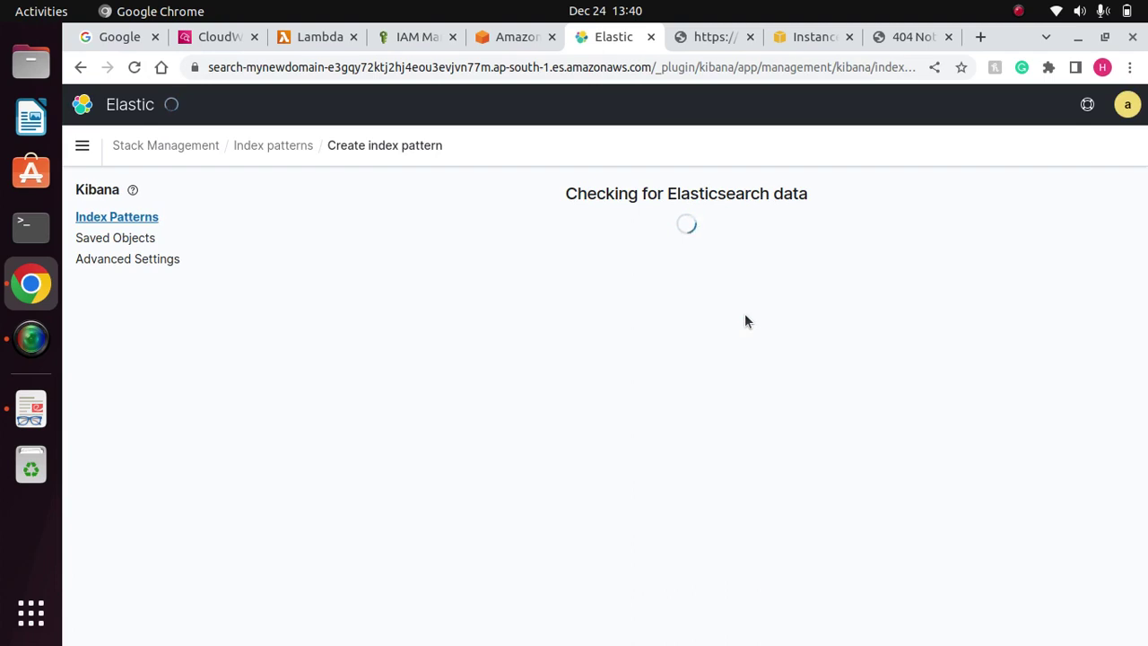
click(474, 401)
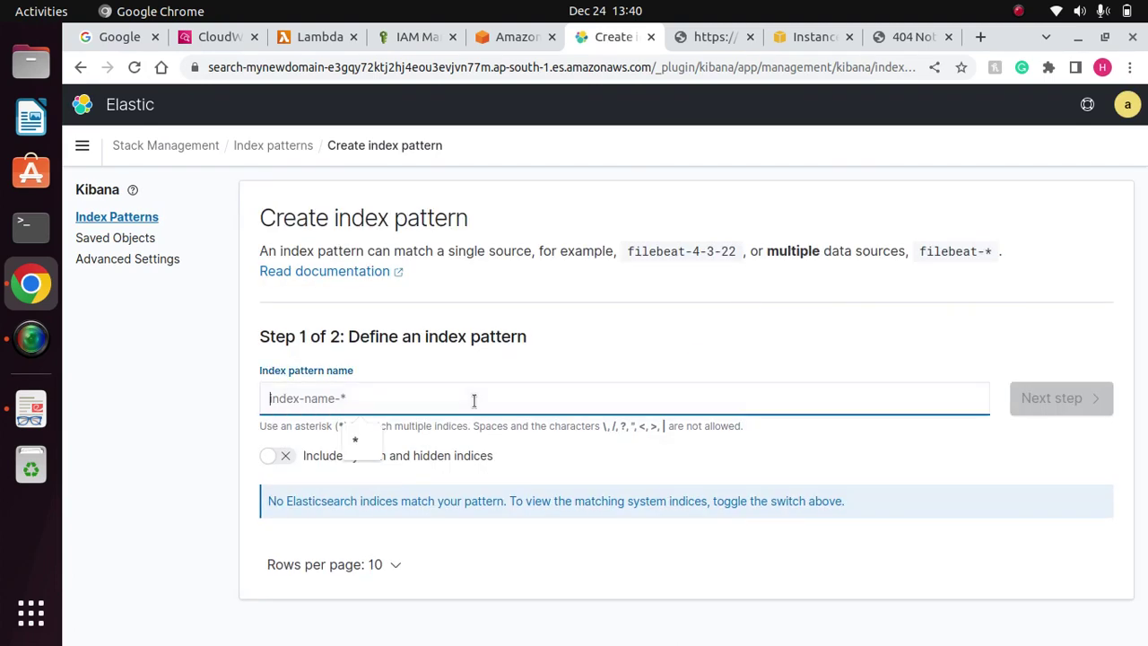
text(*)
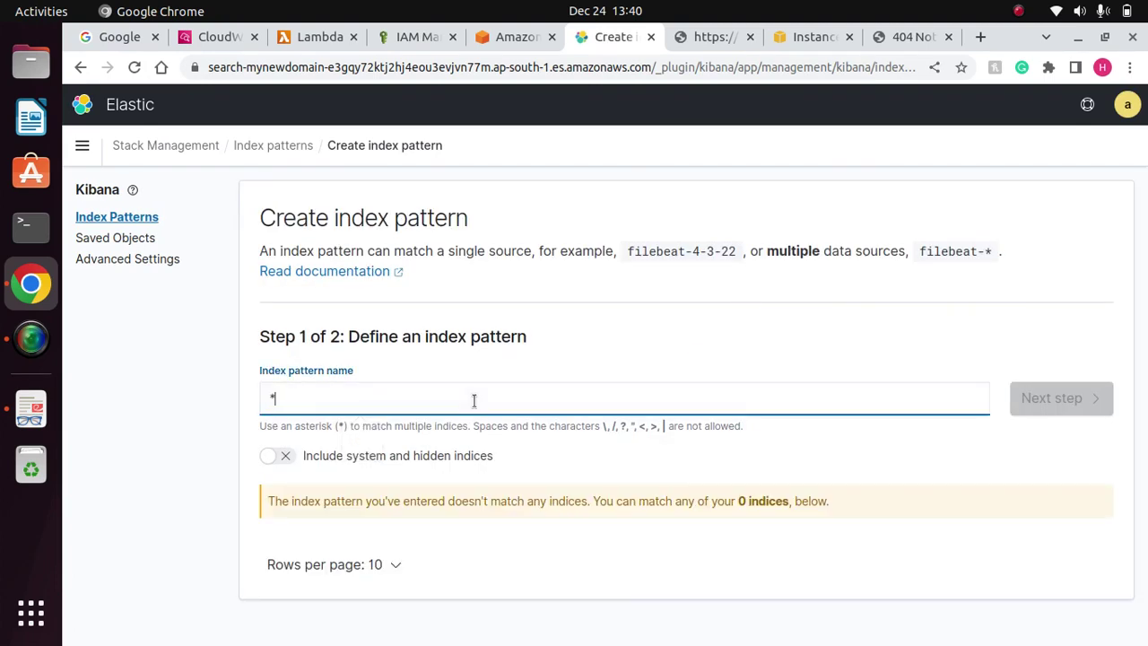
key(BackSpace)
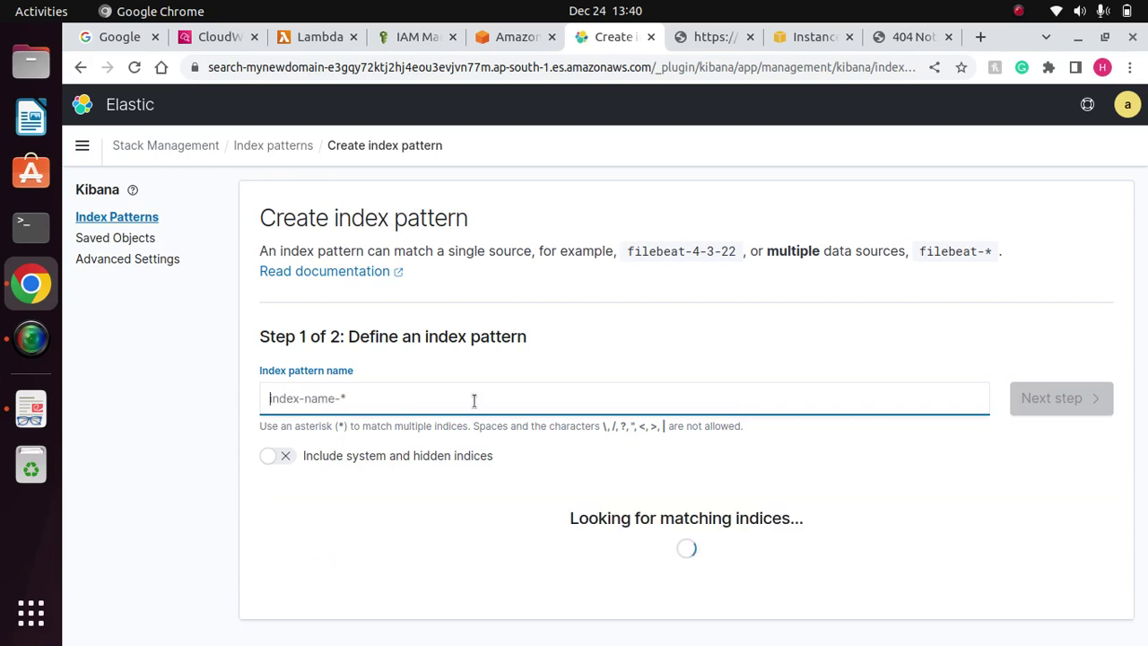
Enter * with system and hidden indices included to see 3 sources, then exclude them.
click(279, 456)
click(335, 396)
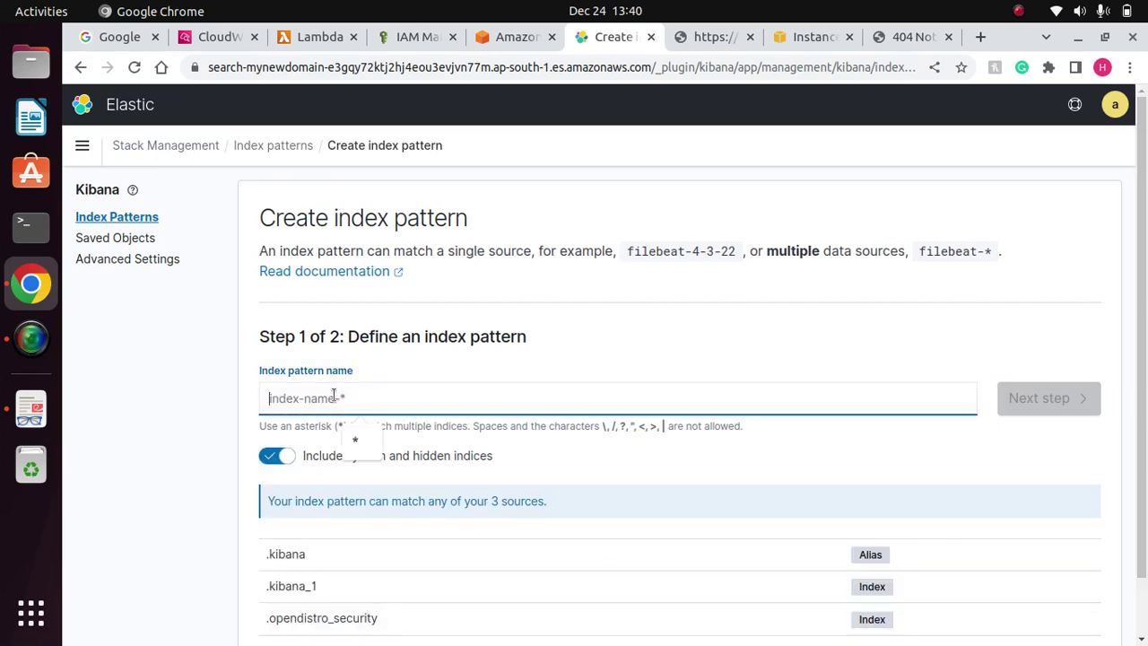
text(*)
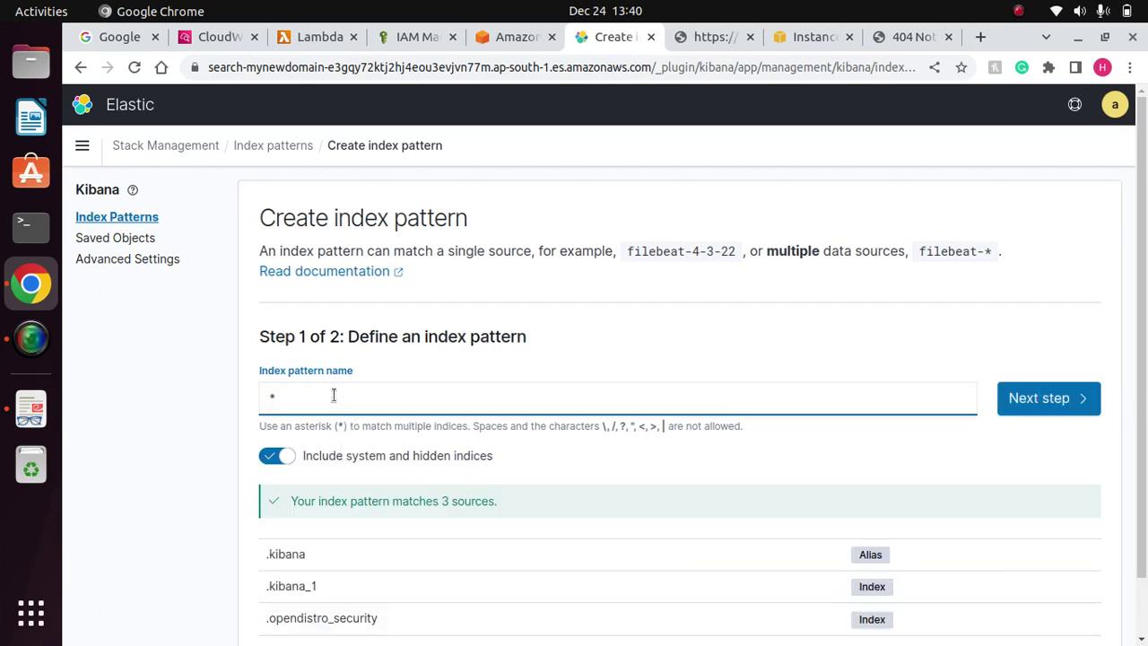
scroll(1145, 455, down, 1)
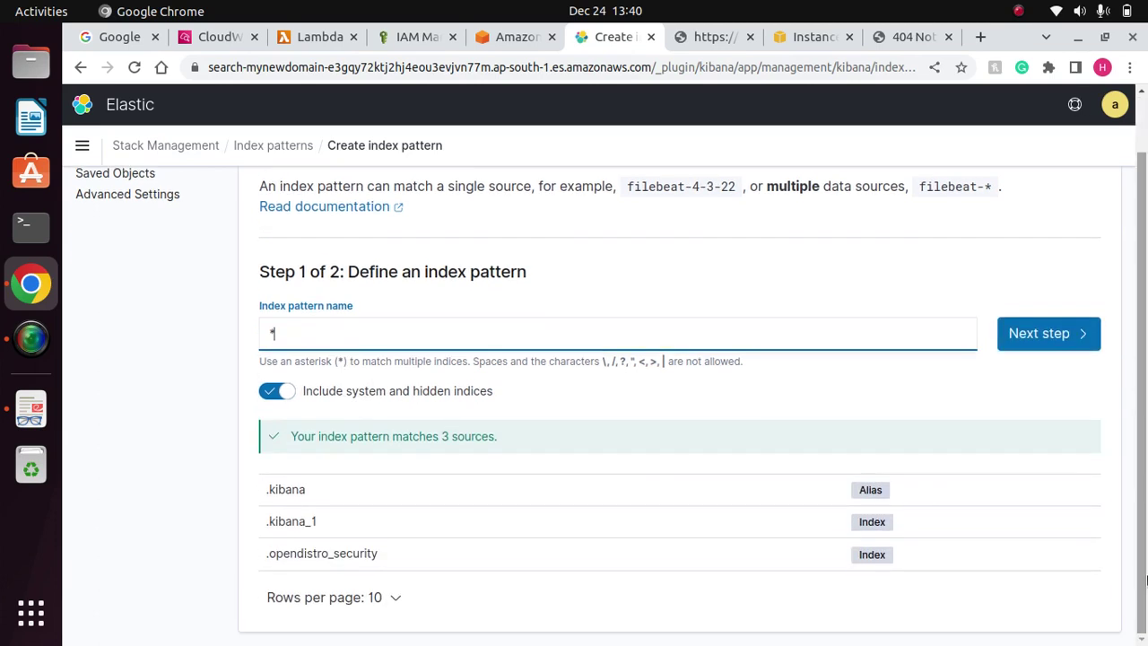
click(273, 393)
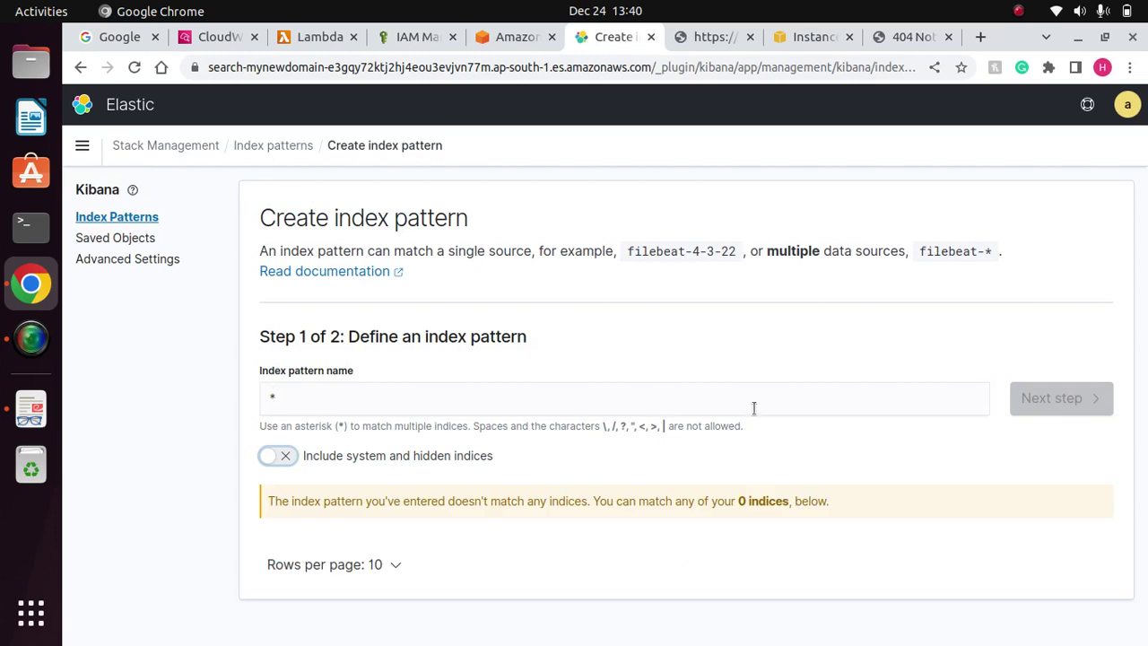
Dismiss the CloudWatch log streaming confirmation banner and look through the open console tabs.
click(207, 36)
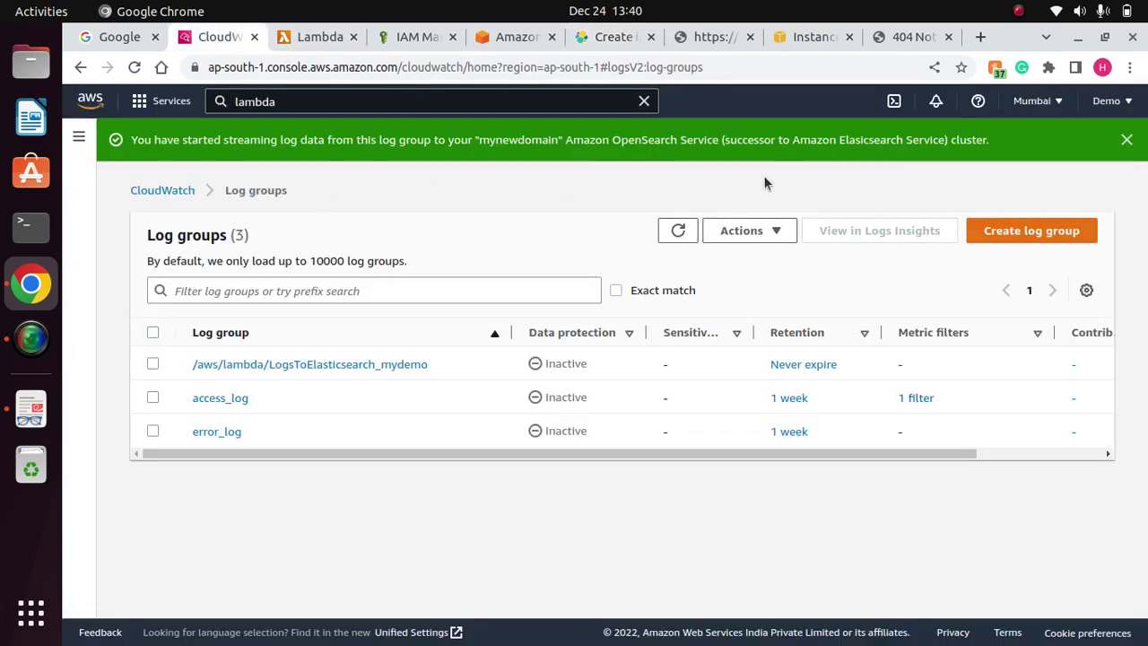
click(1127, 140)
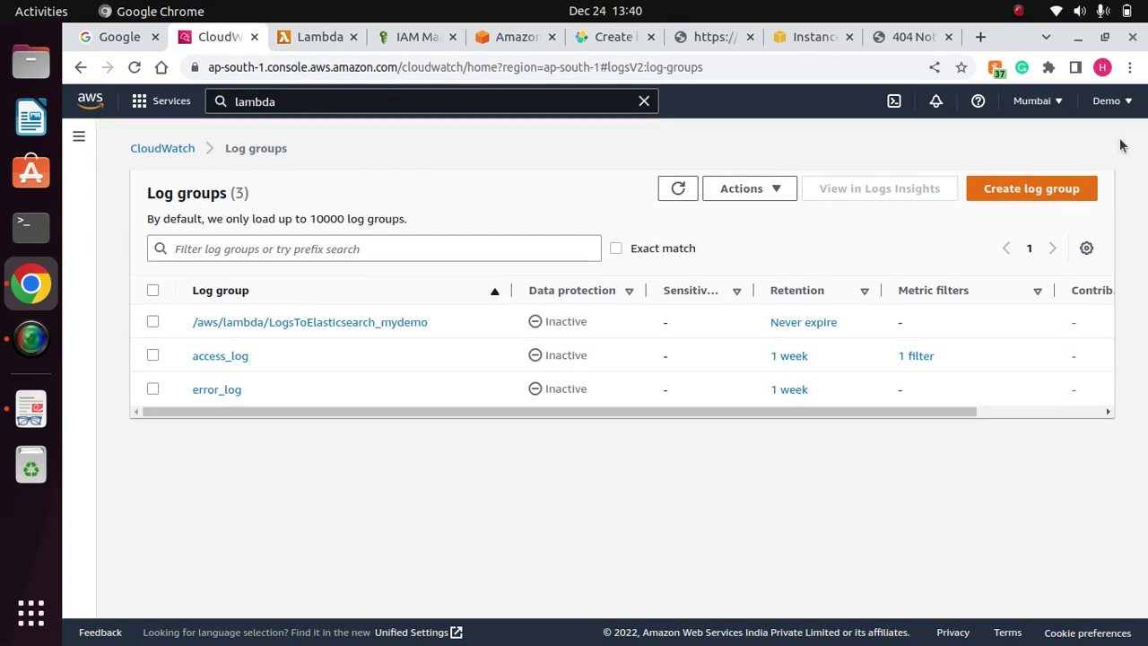
click(813, 37)
click(713, 38)
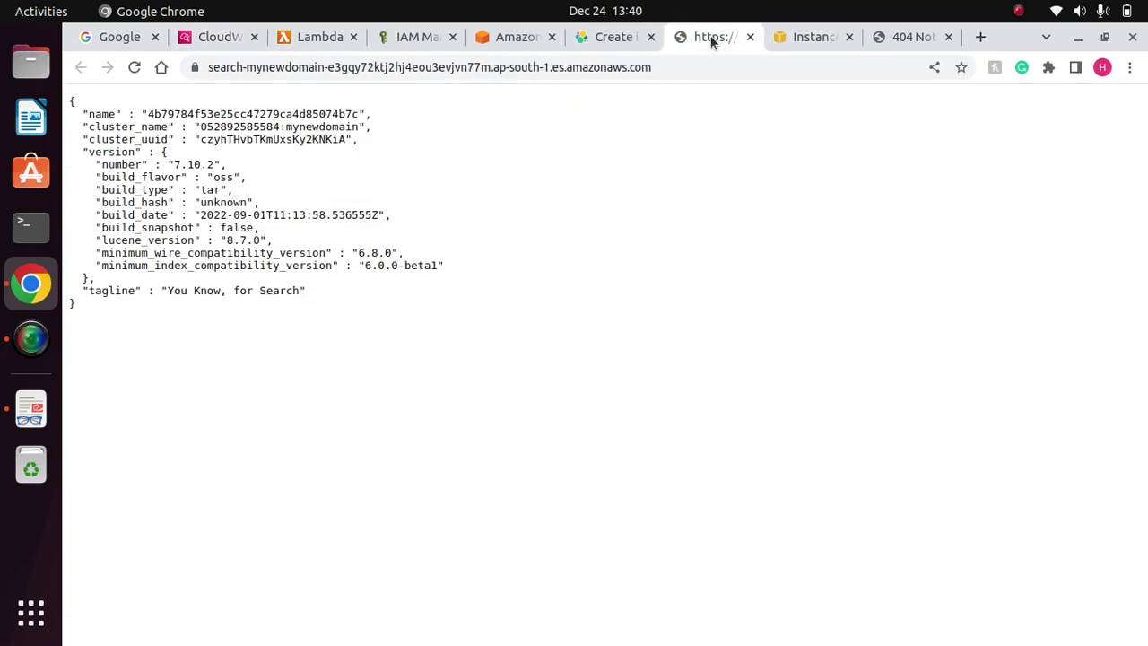
click(904, 34)
click(807, 35)
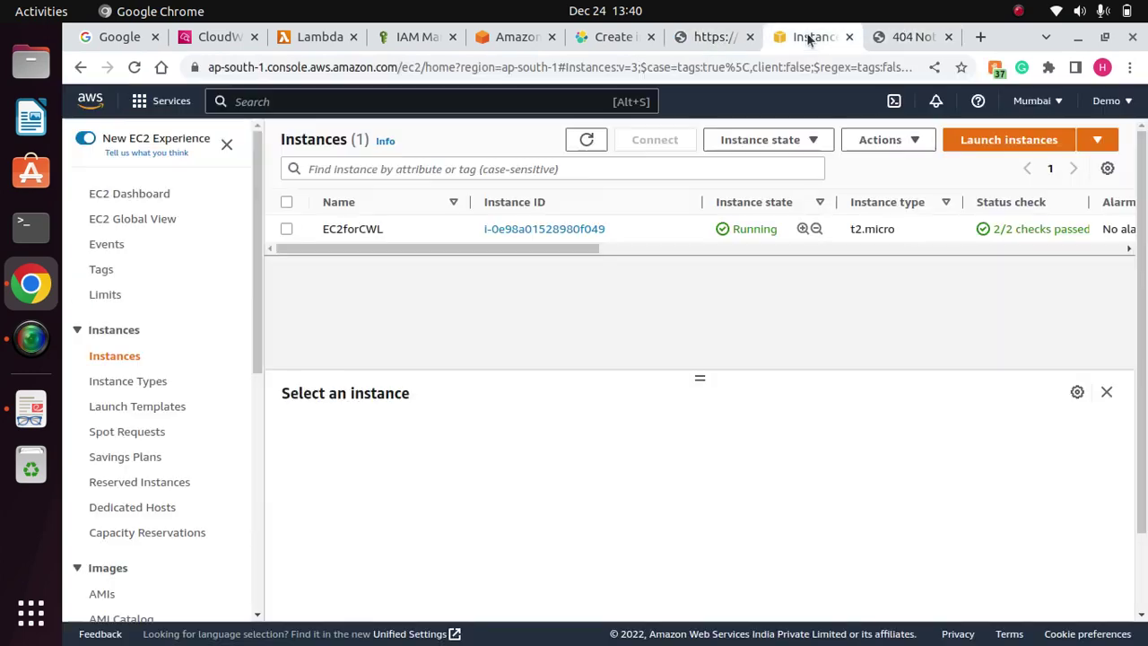
click(722, 38)
click(616, 38)
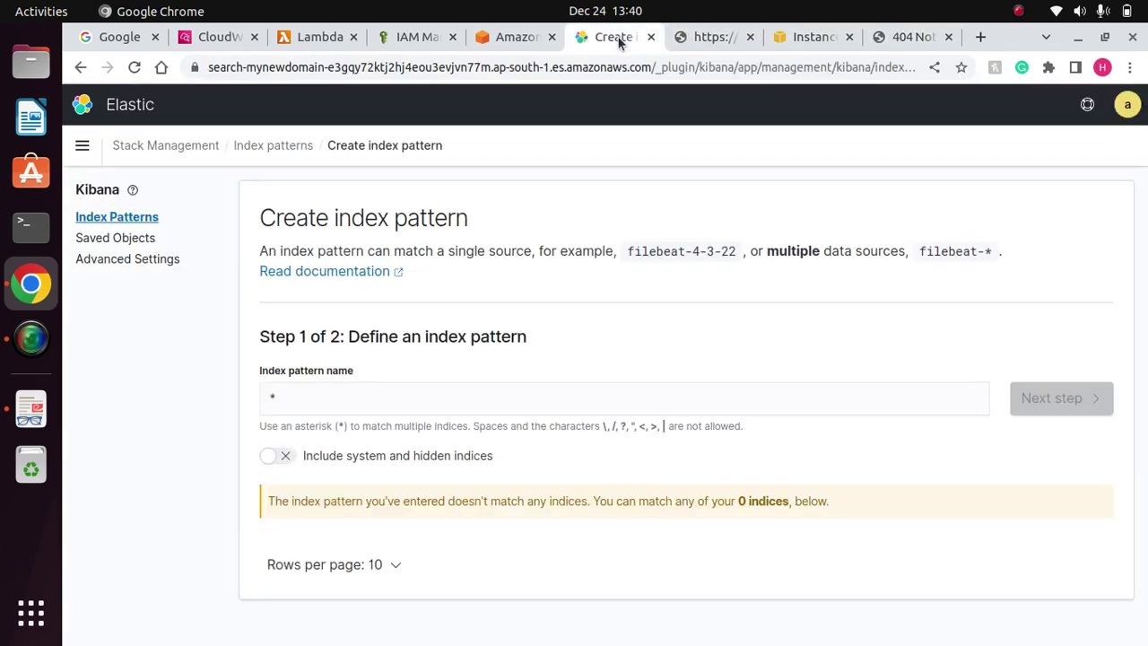
click(515, 40)
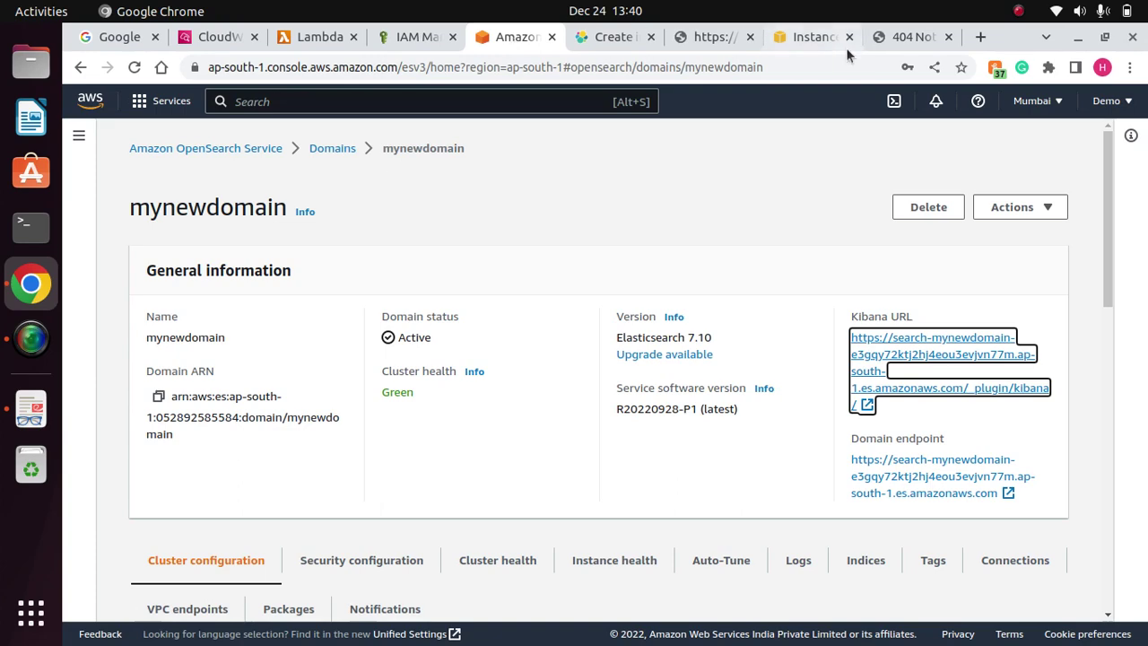
Copy the public IPv4 address of the EC2forCWL instance.
click(804, 38)
click(288, 231)
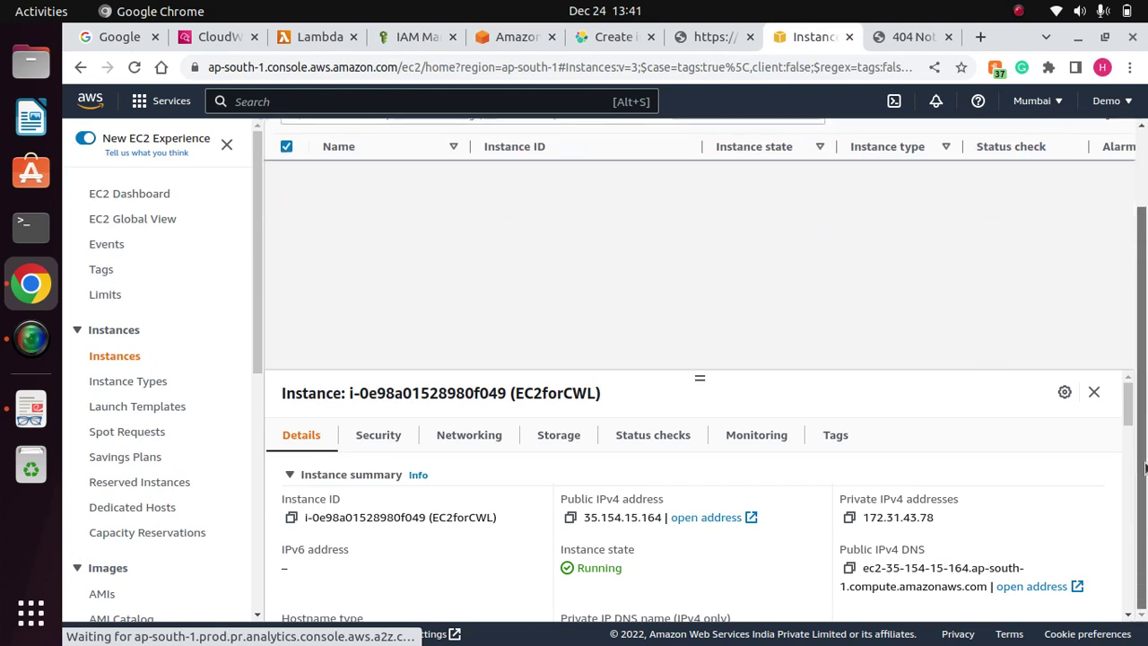
drag(1130, 401, 1130, 402)
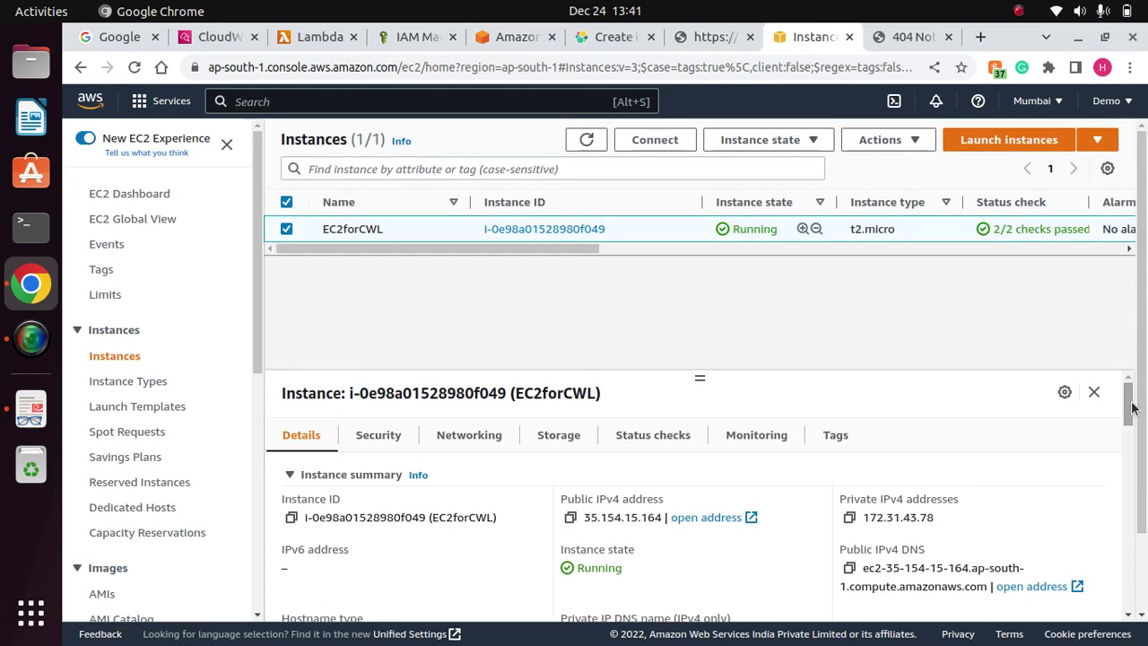
click(571, 518)
Reload the web server's 404 page at 35.154.15.164/hrhh twice to generate log entries.
click(910, 37)
click(641, 72)
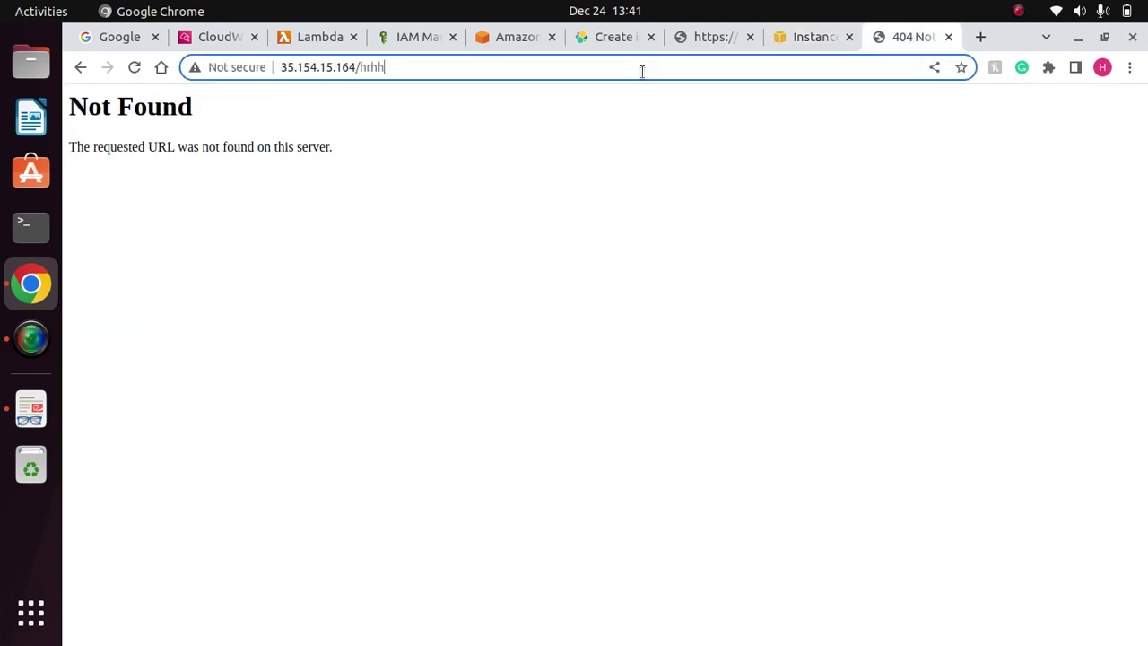
key(Return)
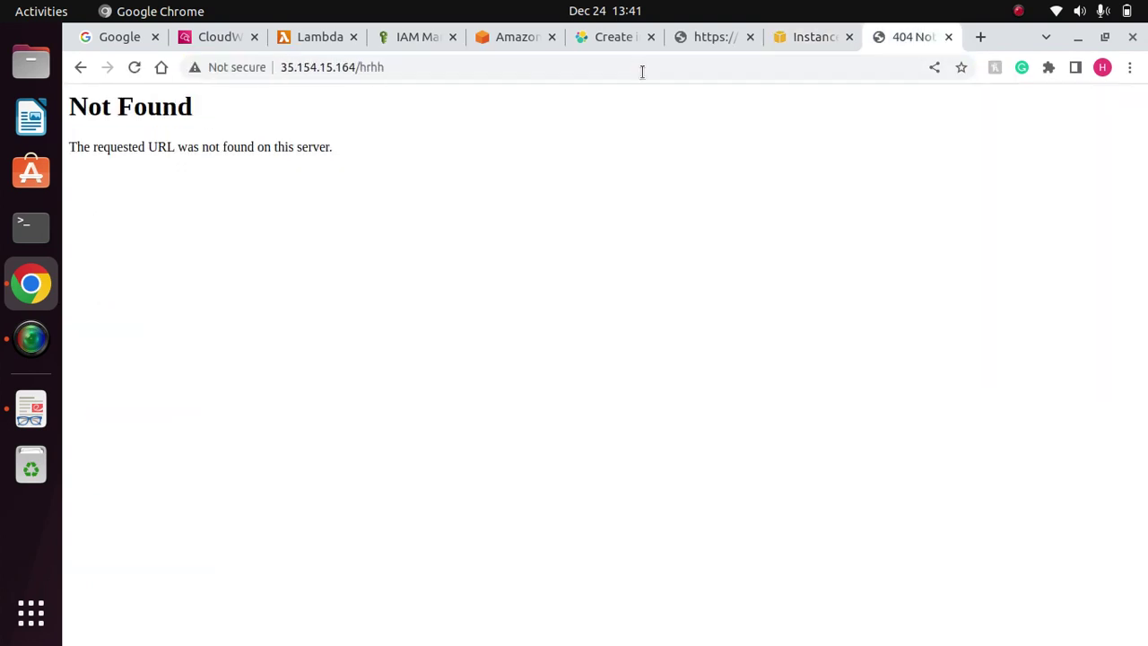
click(642, 72)
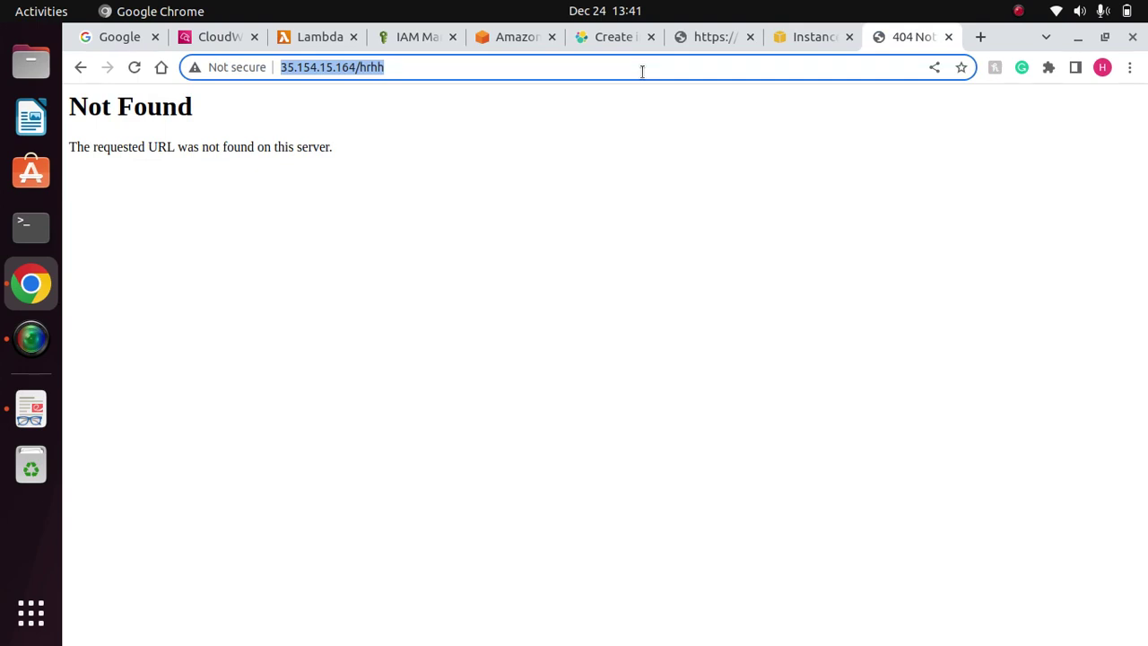
key(Return)
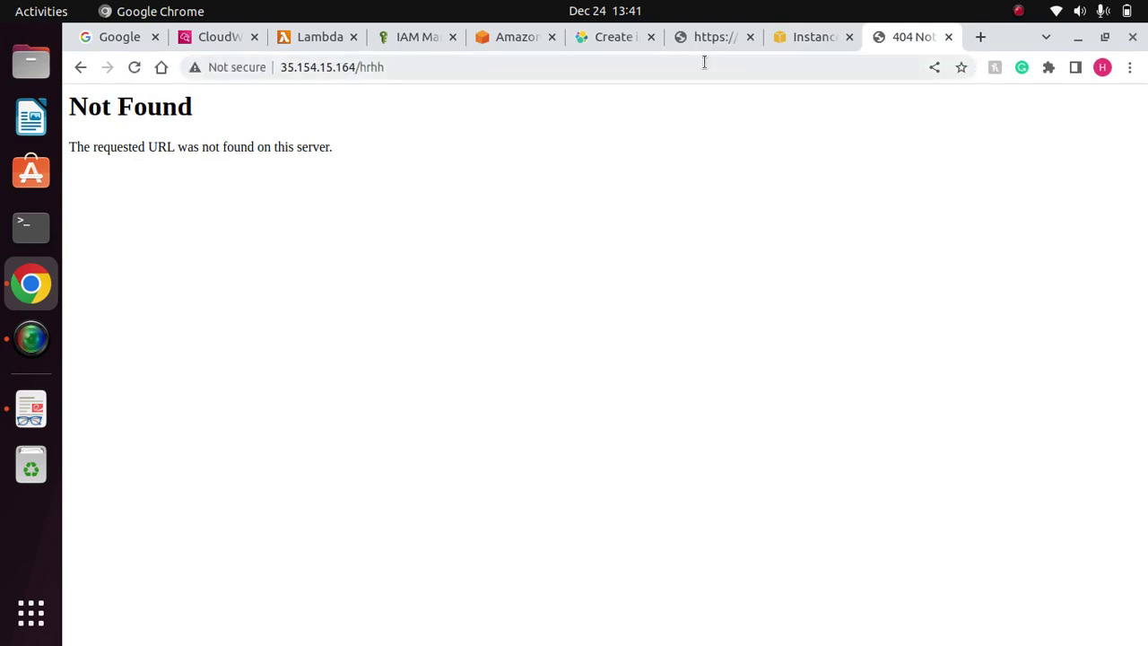
click(615, 41)
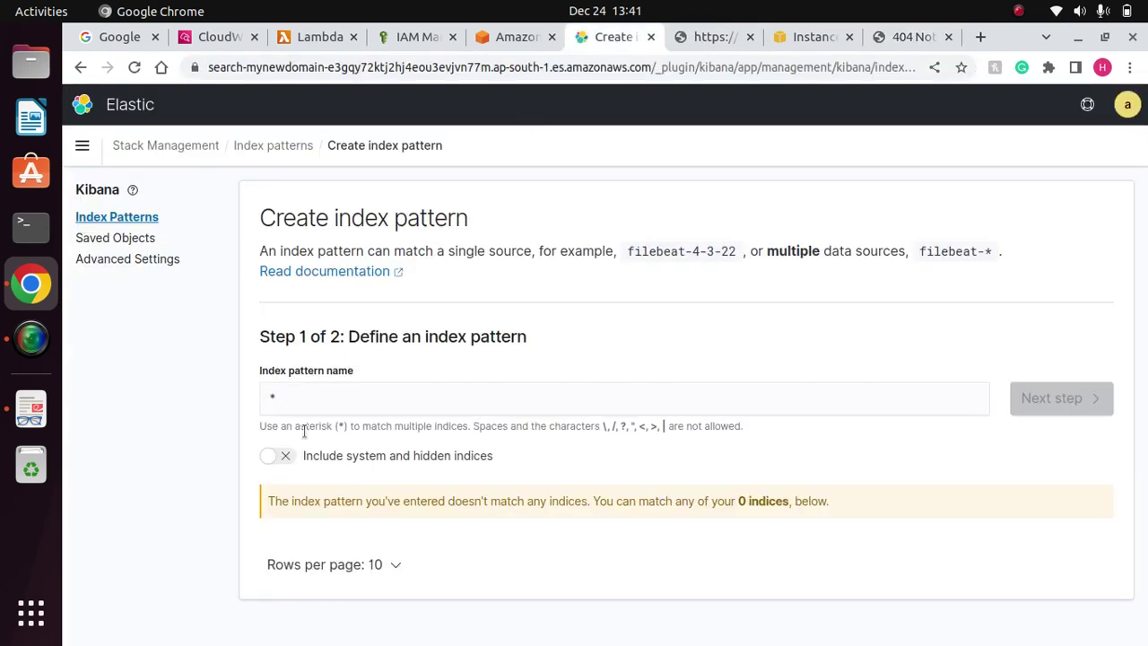
Start a new index pattern named * from Index Patterns, still matching no indices.
click(114, 217)
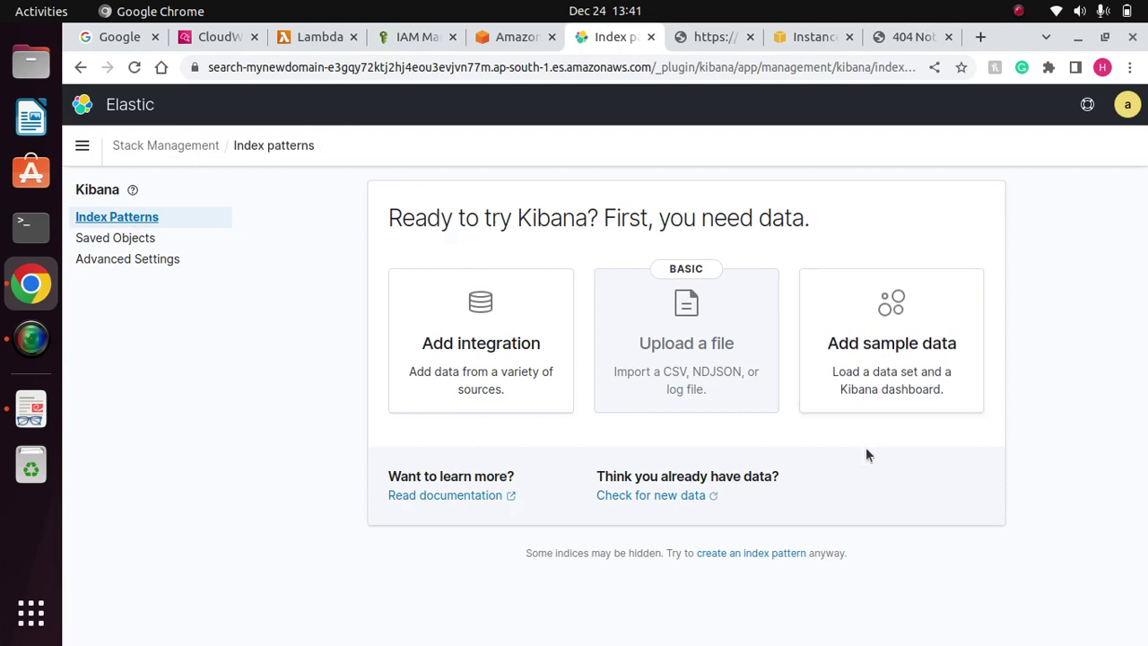
click(767, 553)
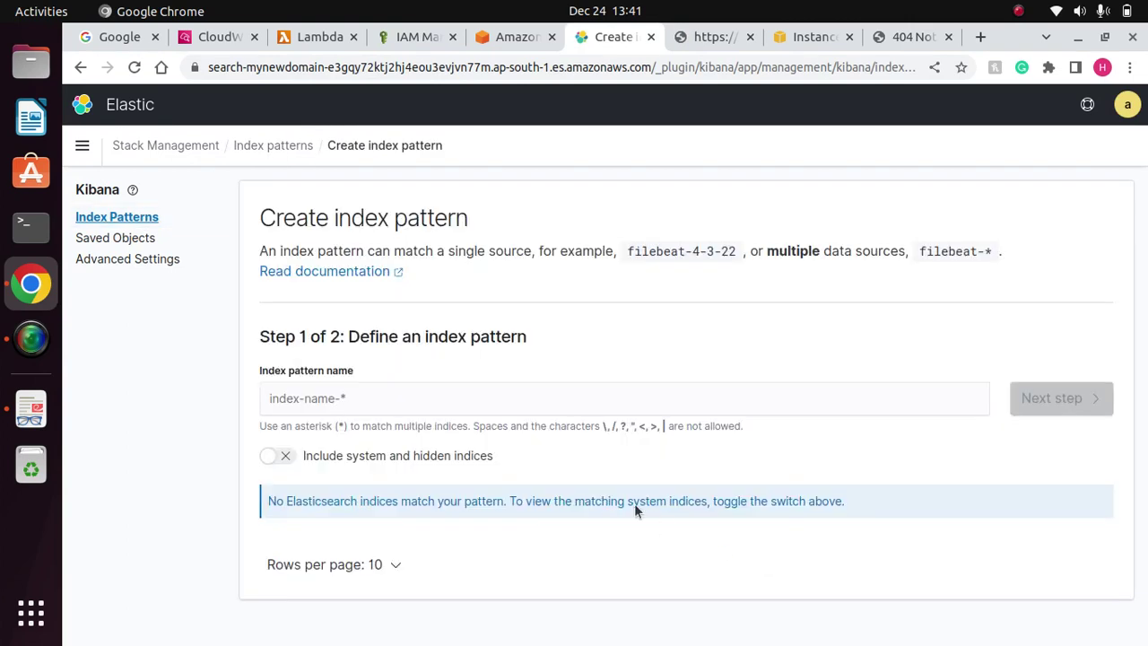
click(472, 391)
text(*)
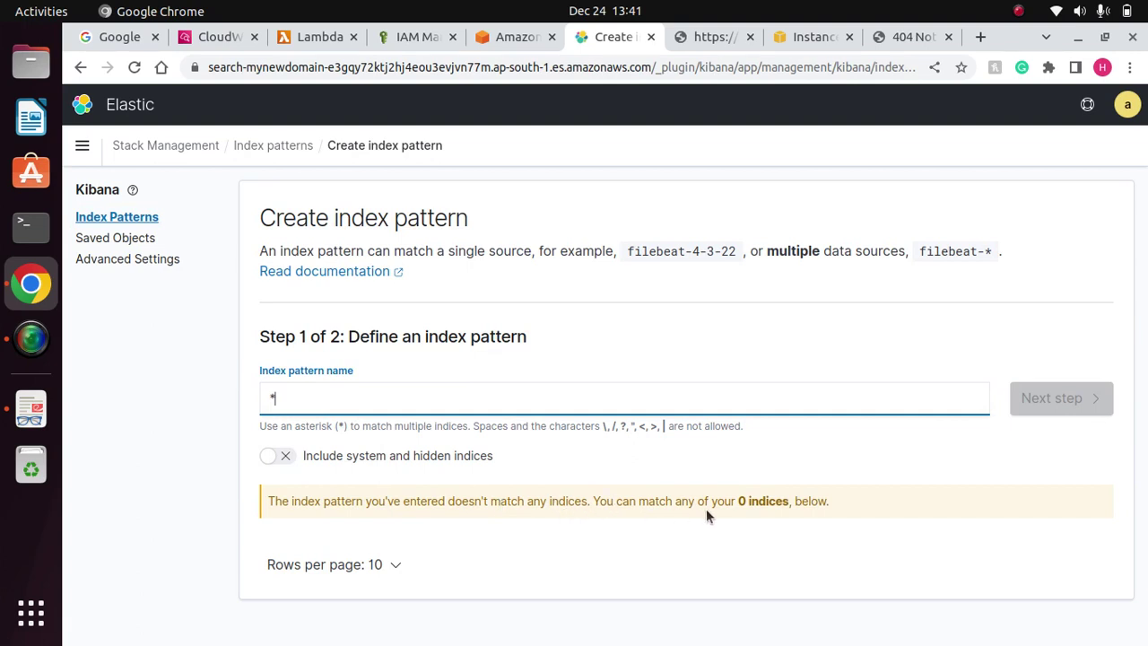
Go to Security under Open Distro in the Kibana menu.
click(81, 145)
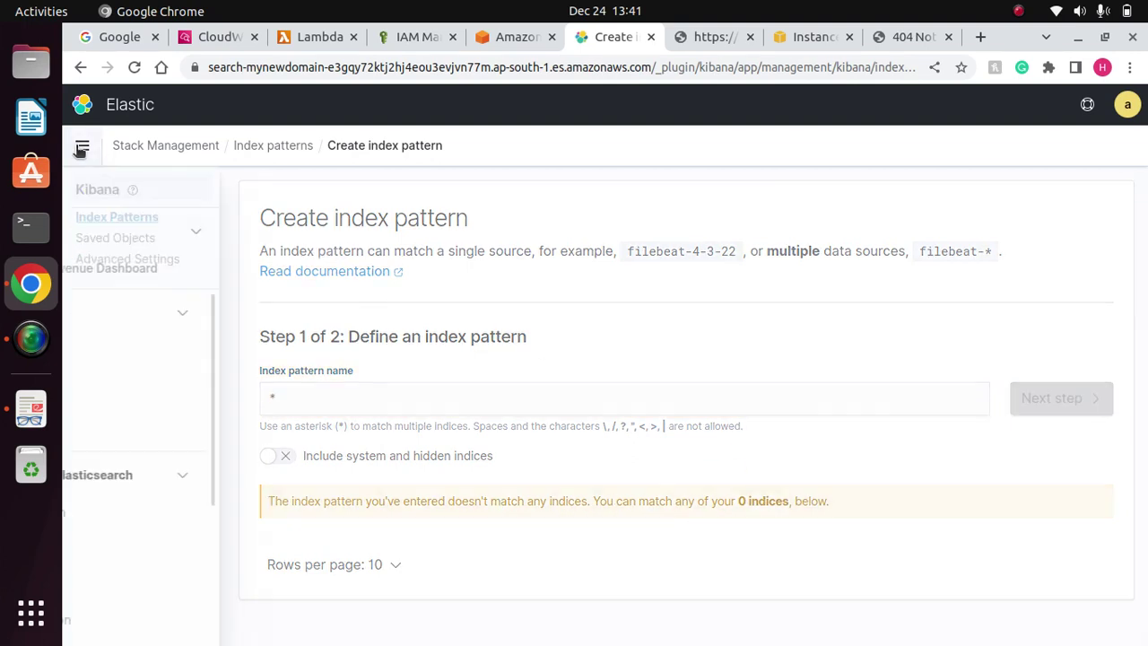
drag(323, 436, 322, 574)
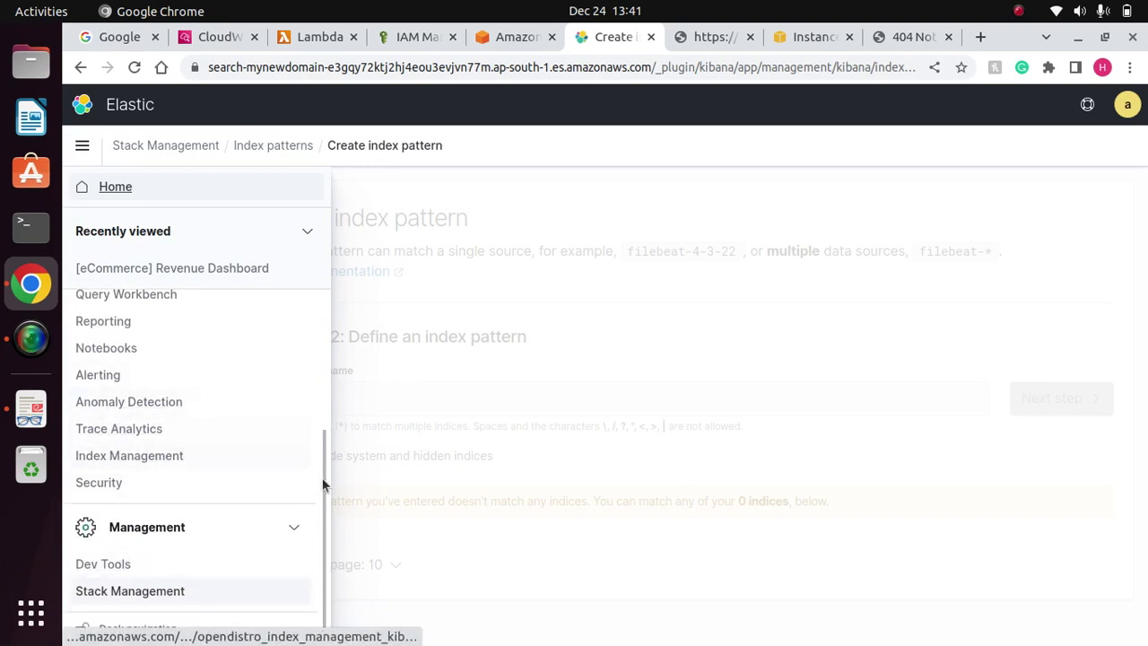
click(97, 484)
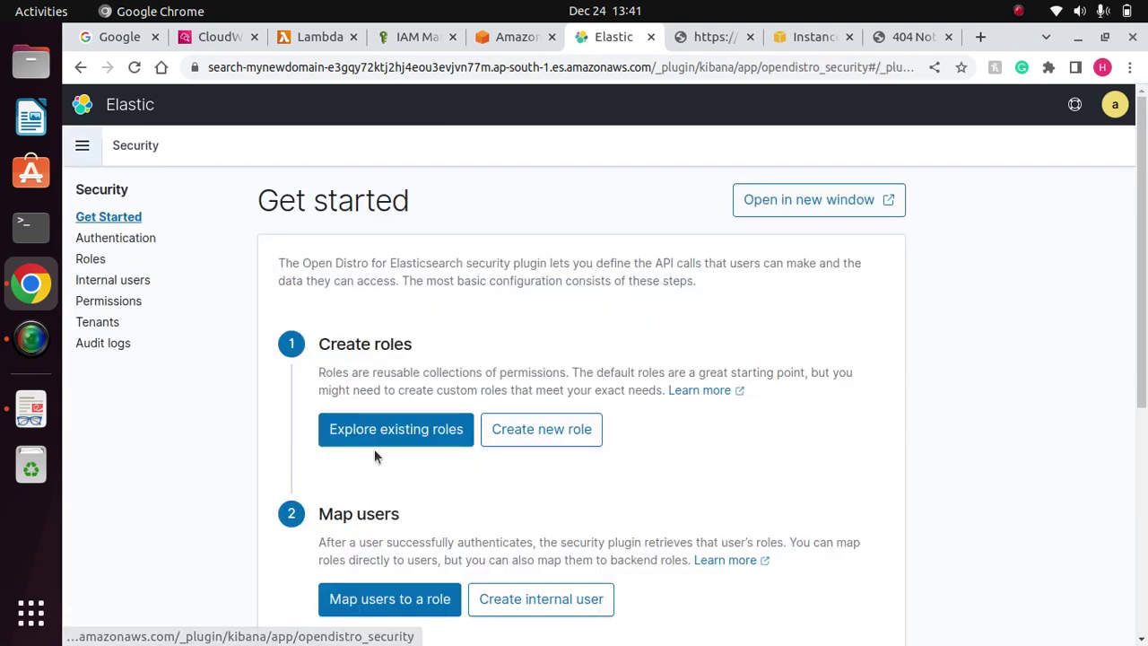
Verify all_access's Mapped users tab lists the admin user and the opensearch_role ARN.
click(88, 260)
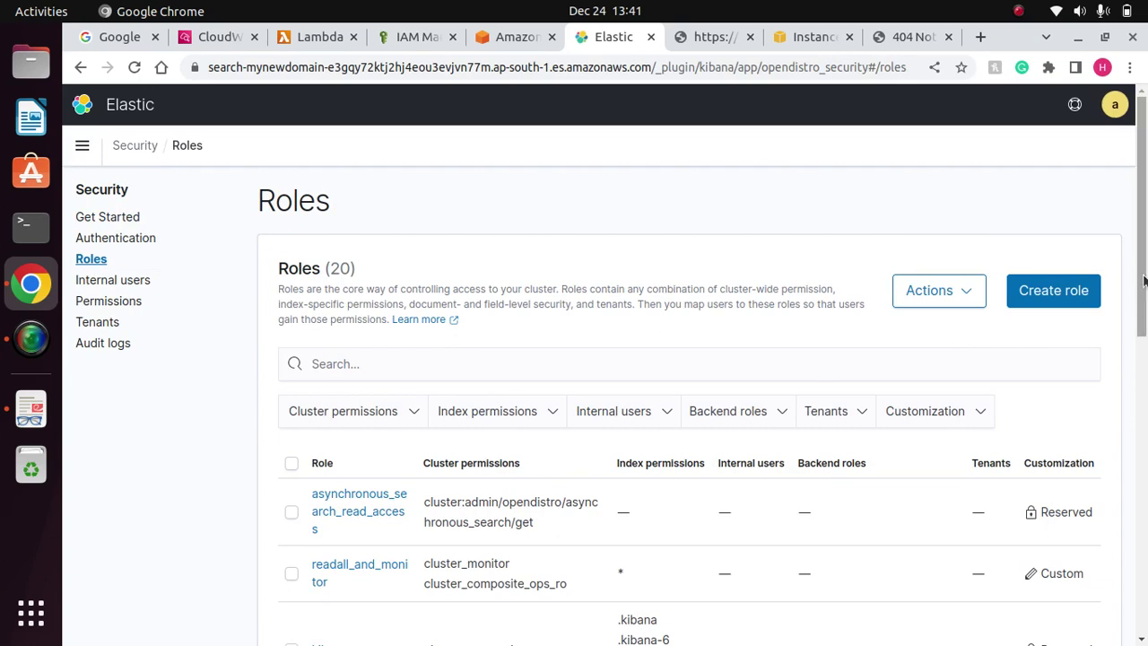
drag(1142, 287, 1140, 518)
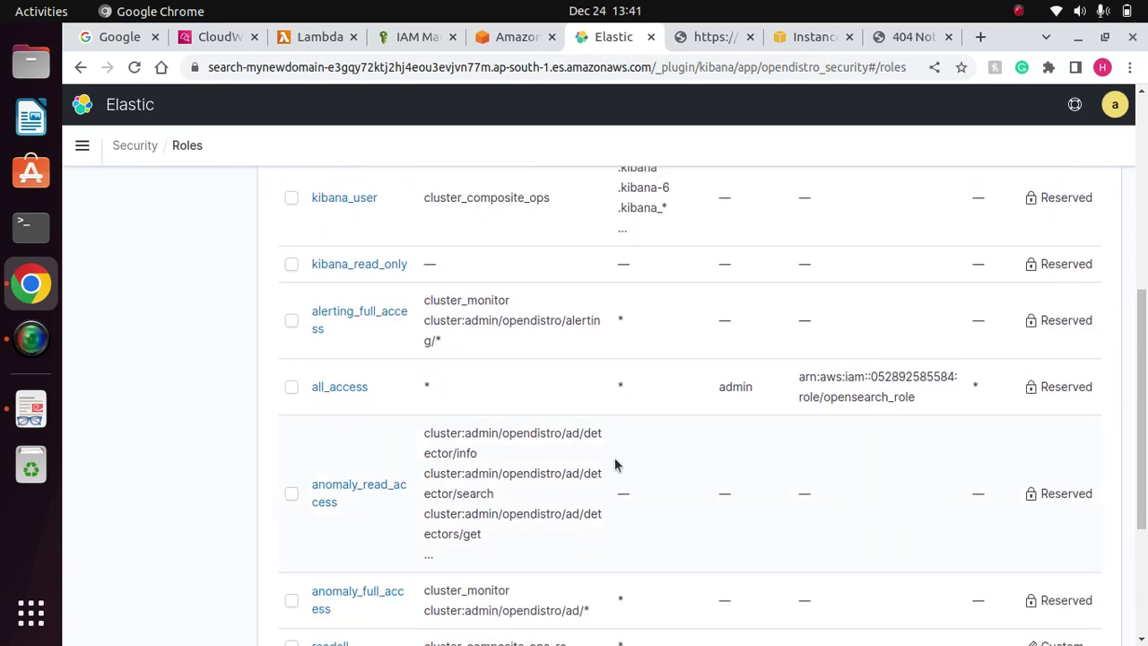
click(331, 391)
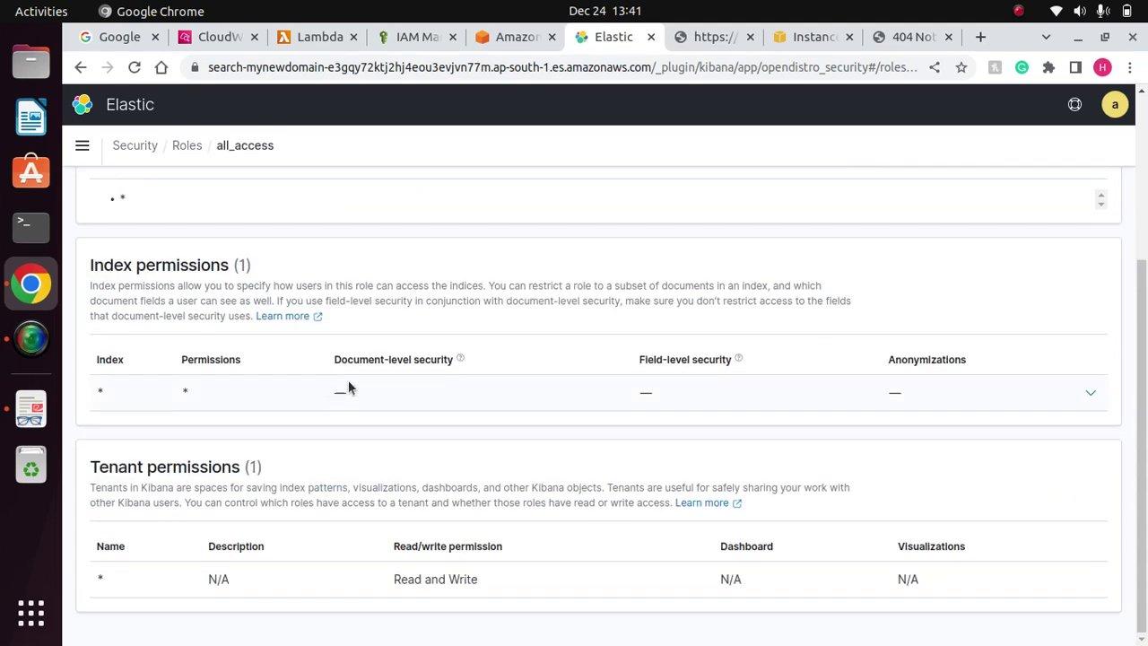
drag(1143, 480, 1140, 233)
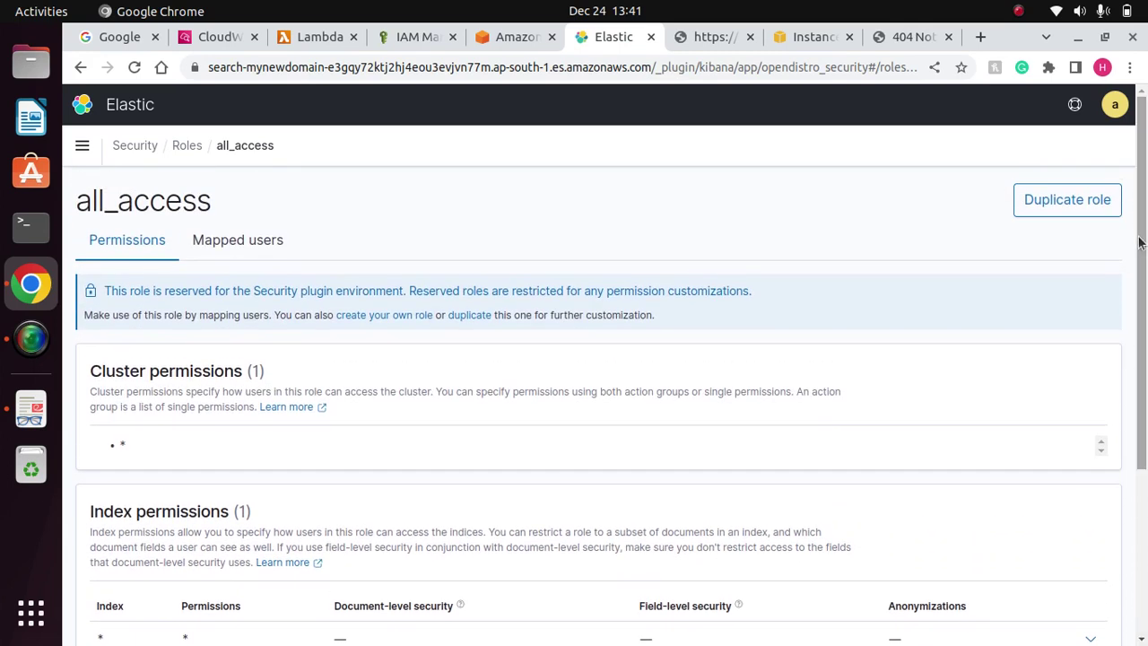
click(250, 244)
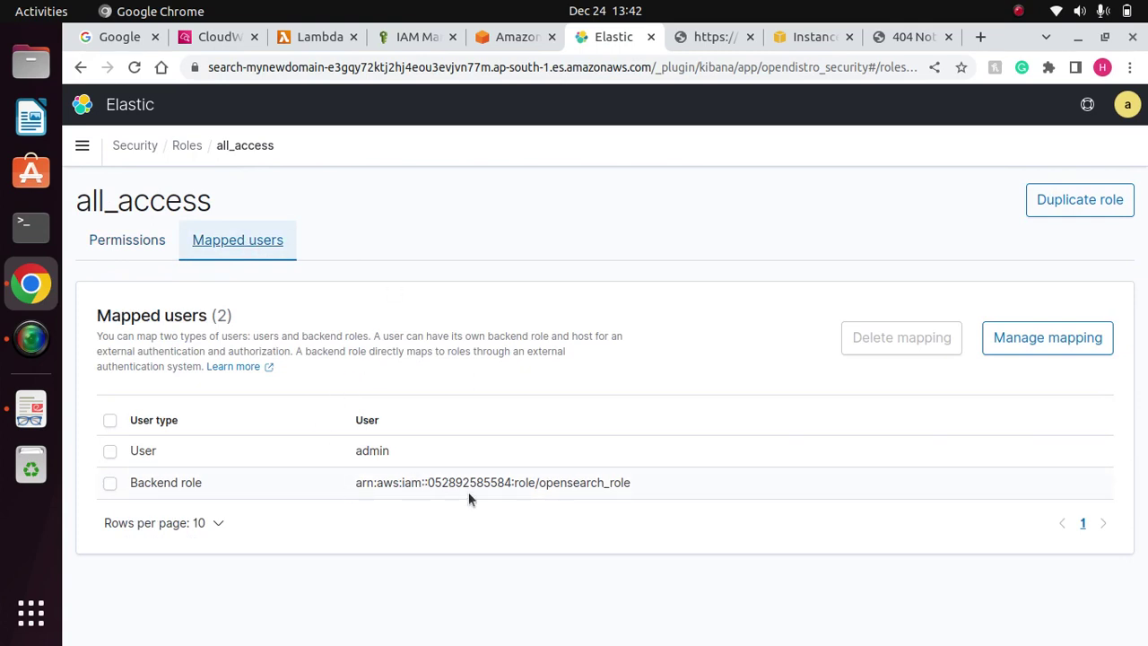
drag(643, 484, 350, 484)
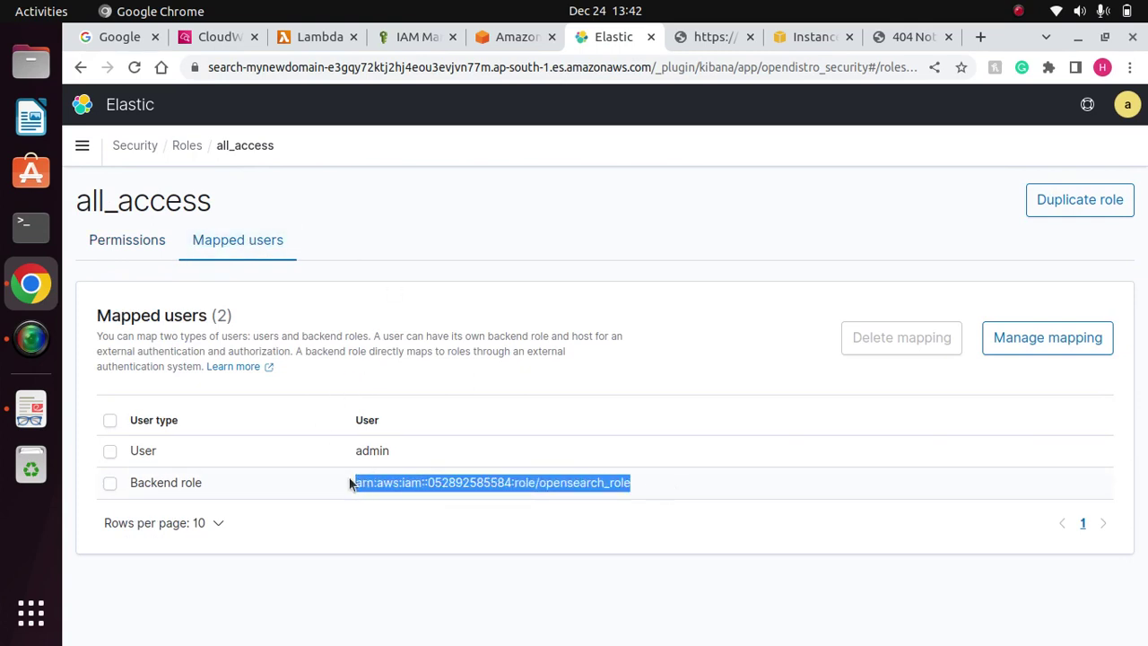
click(640, 489)
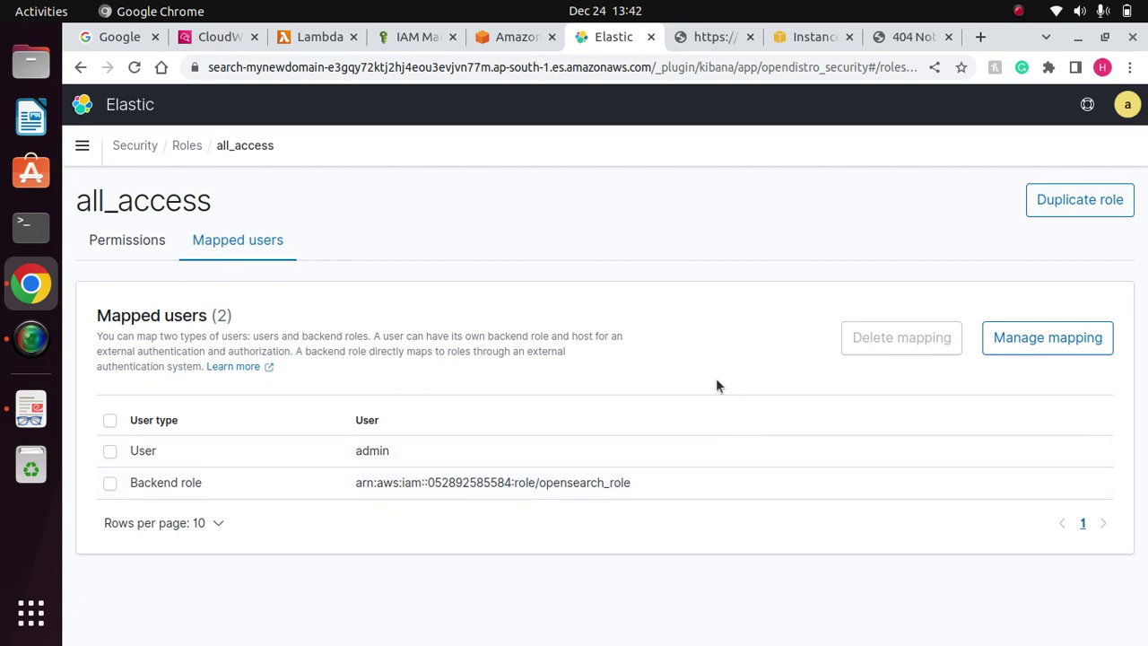
Check the error_log log group's subscription filter in CloudWatch.
click(215, 40)
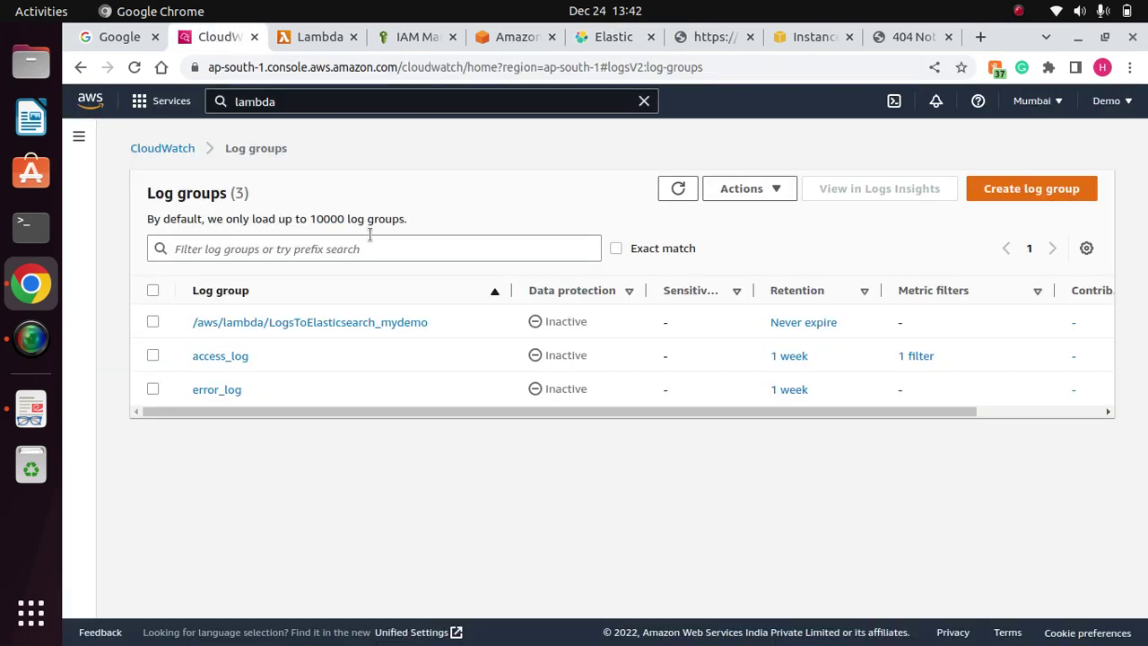
drag(431, 412, 802, 402)
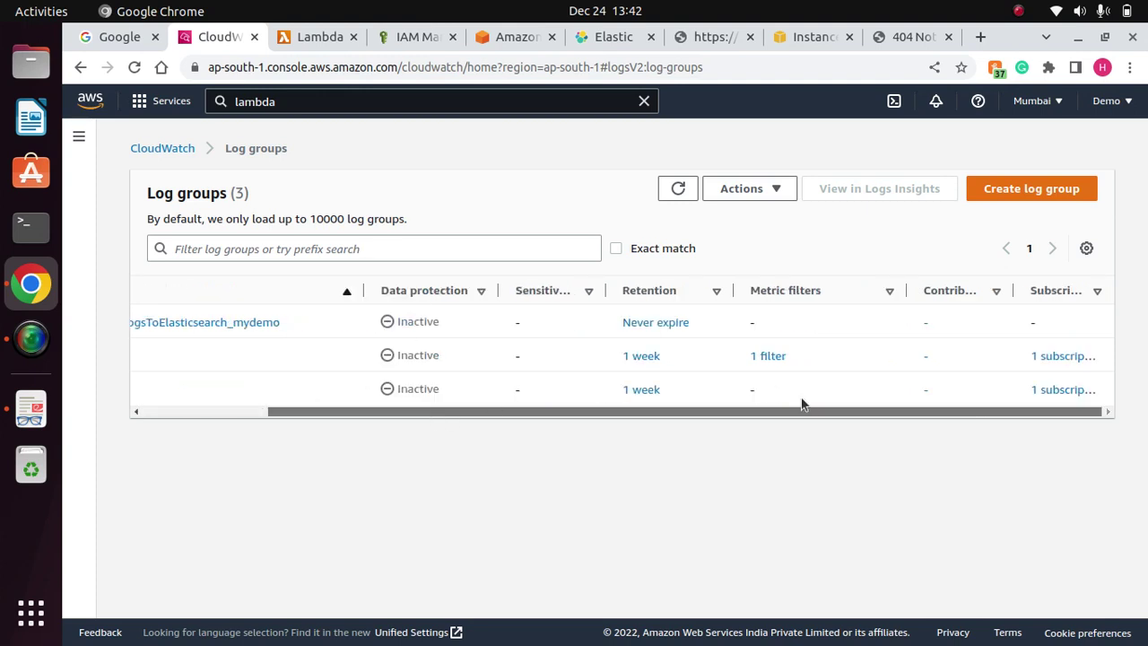
click(1040, 389)
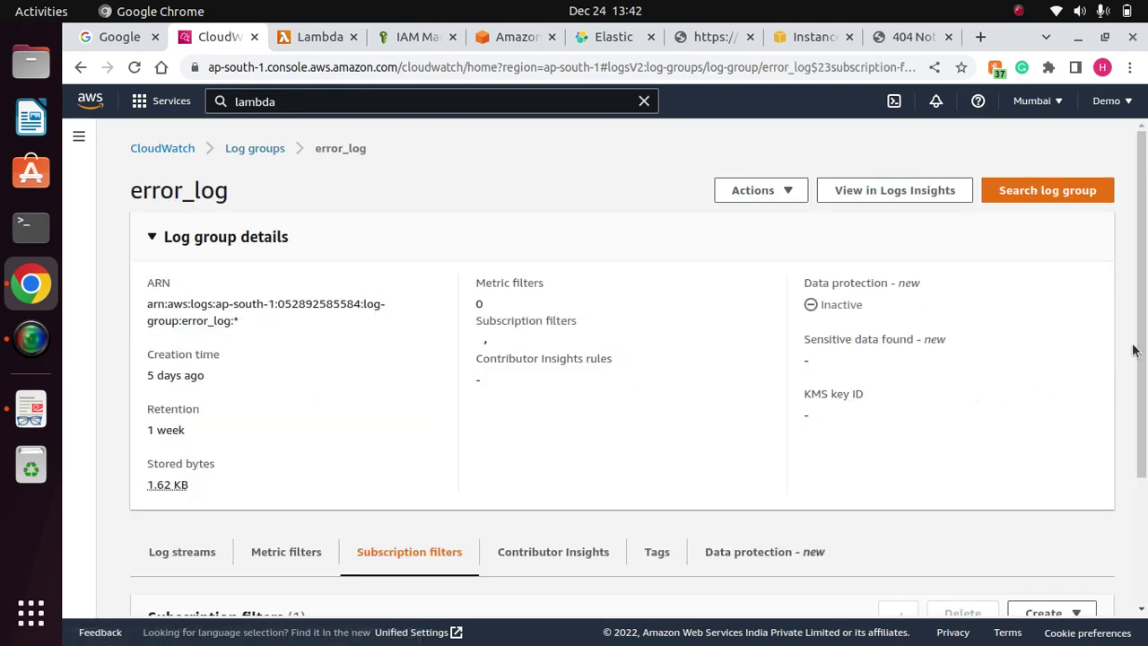
drag(1135, 361, 1145, 550)
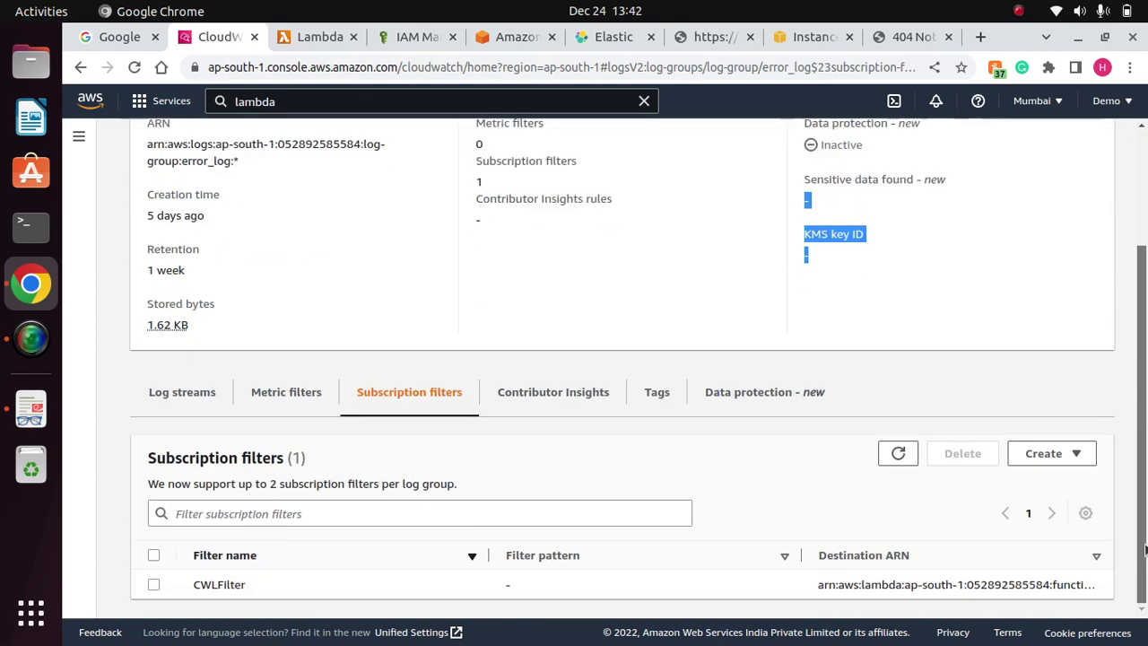
scroll(1145, 550, up, 2)
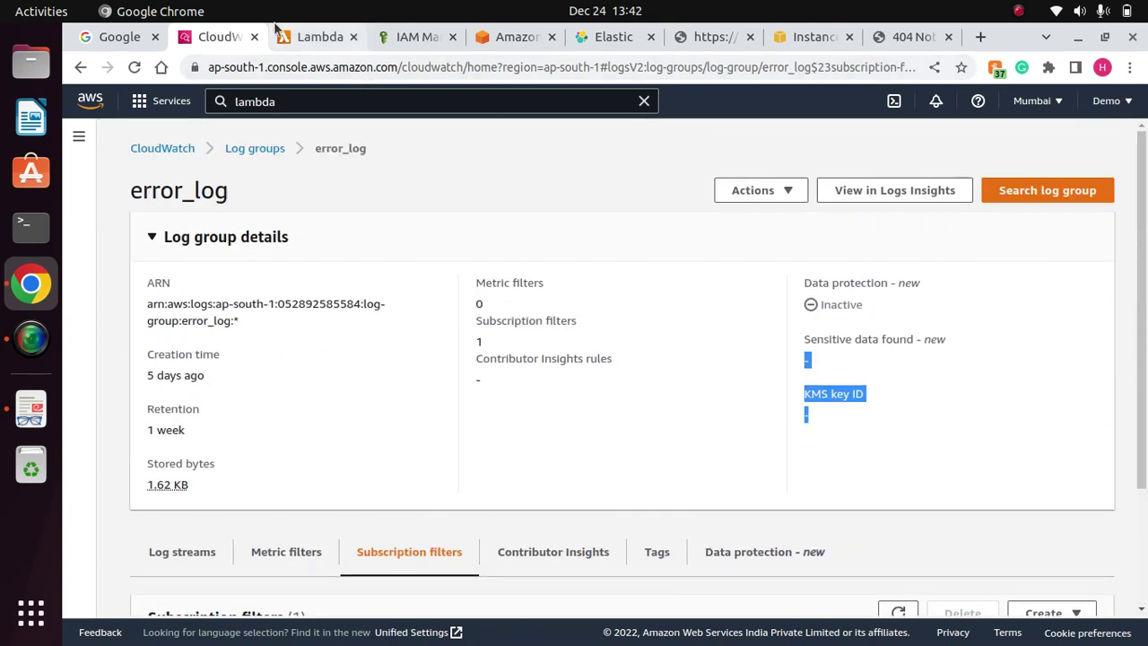
Refresh the Lambda functions list.
click(314, 37)
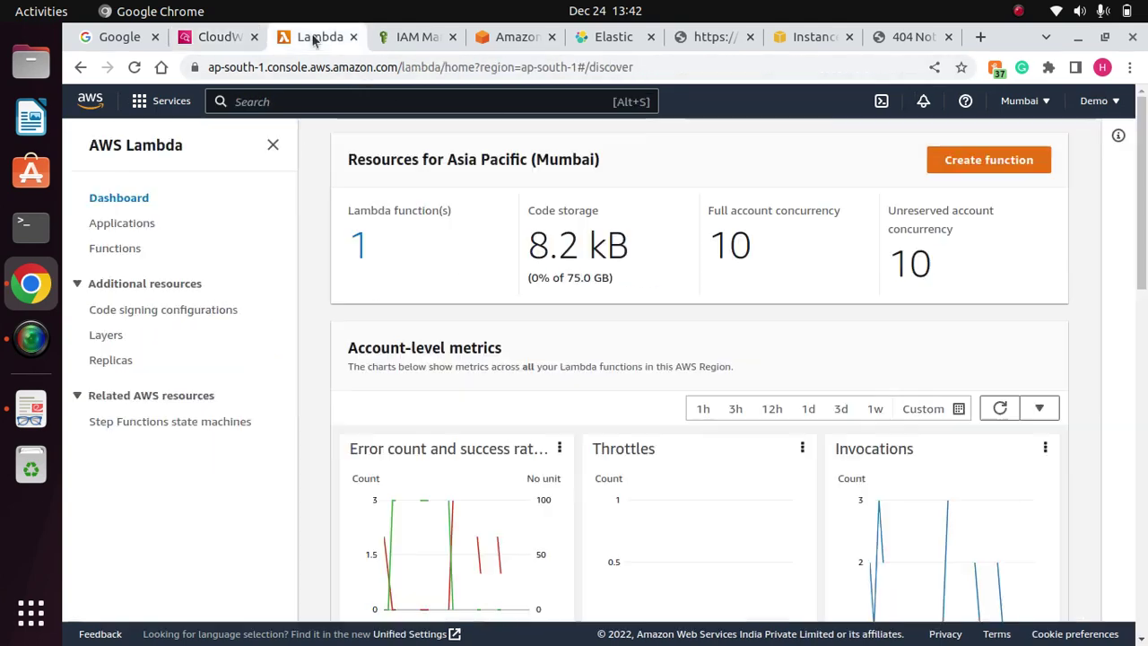
click(116, 251)
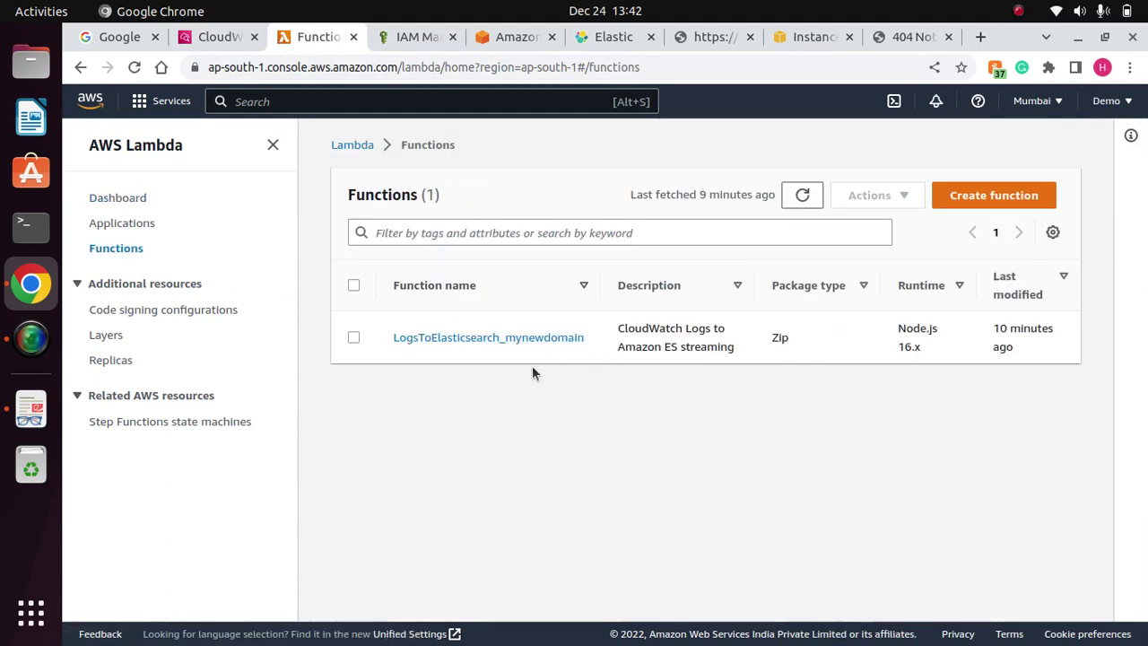
click(801, 197)
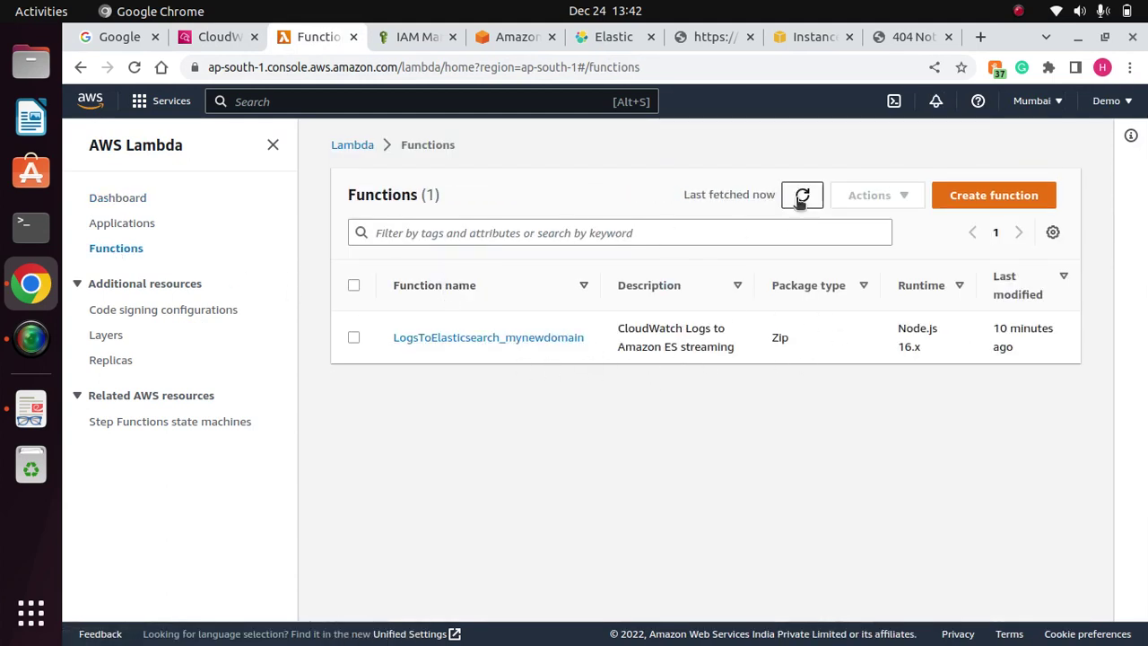
Check the opensearch_role IAM page, the OpenSearch domains list and the EC2forCWL instance.
click(402, 43)
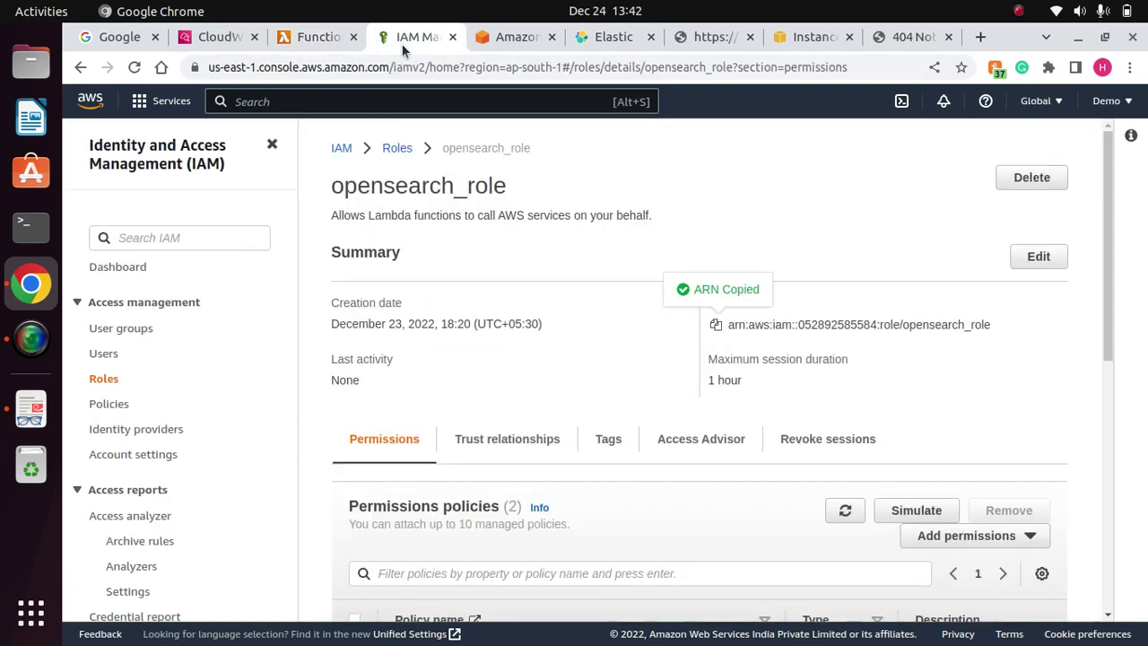
click(493, 45)
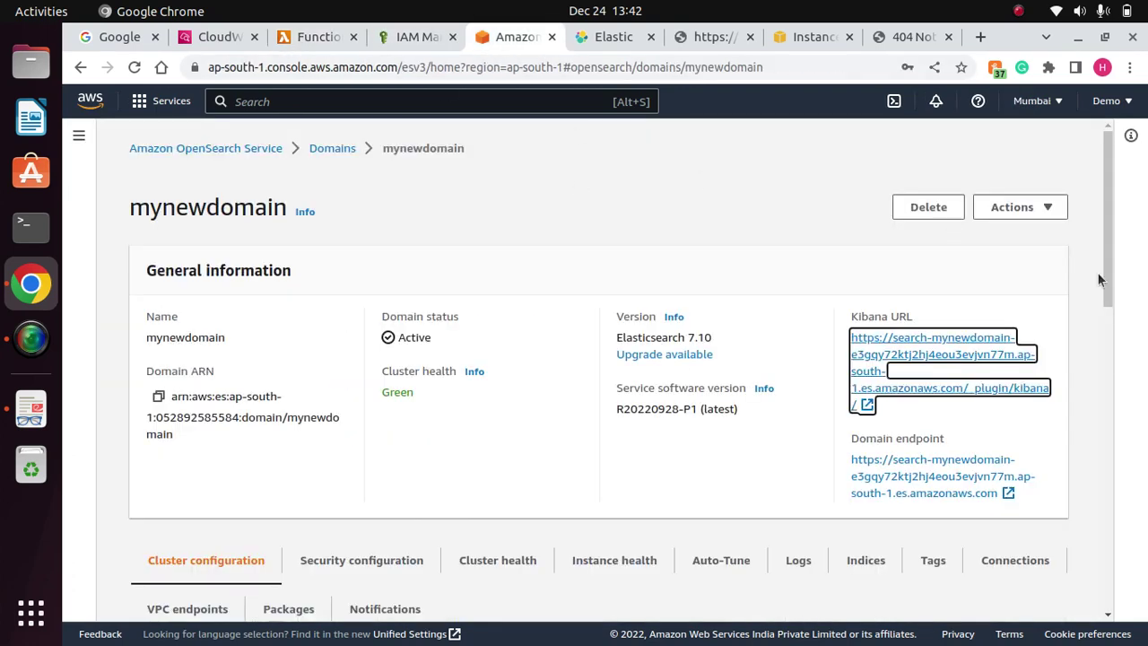
drag(1107, 258, 1107, 192)
click(191, 150)
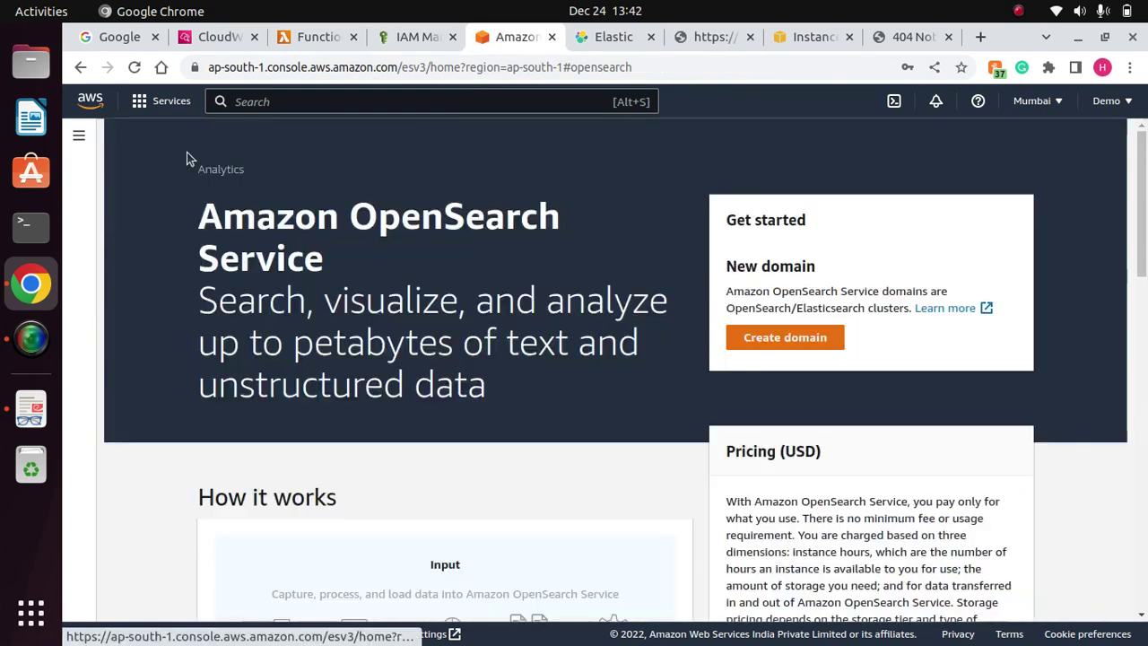
click(79, 136)
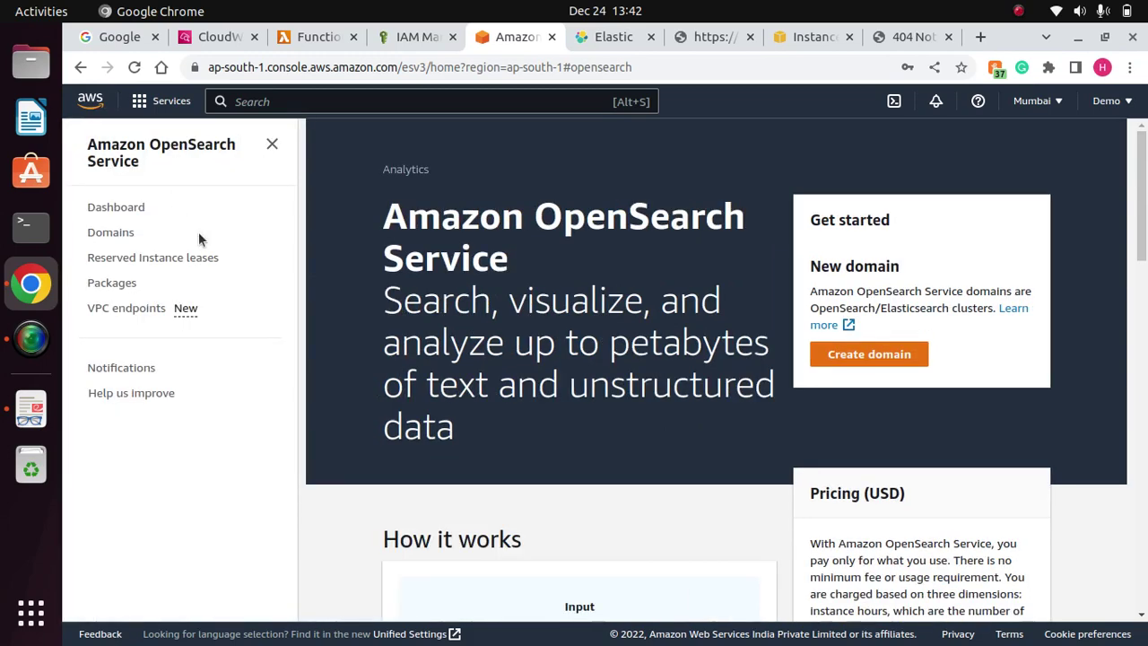
click(133, 238)
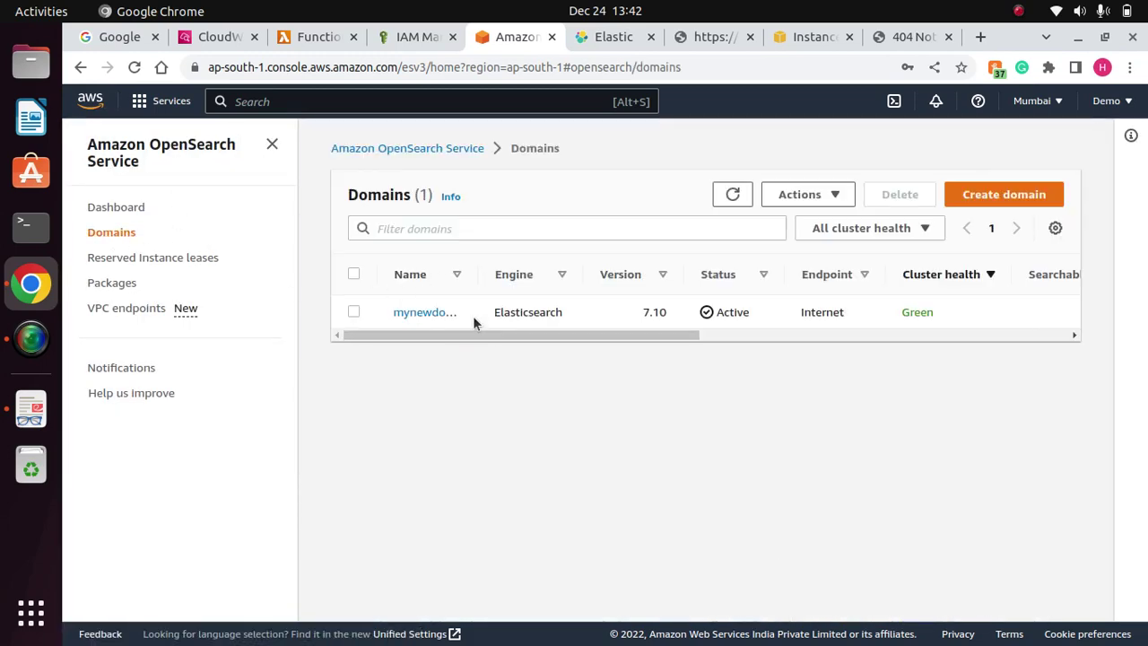
click(815, 40)
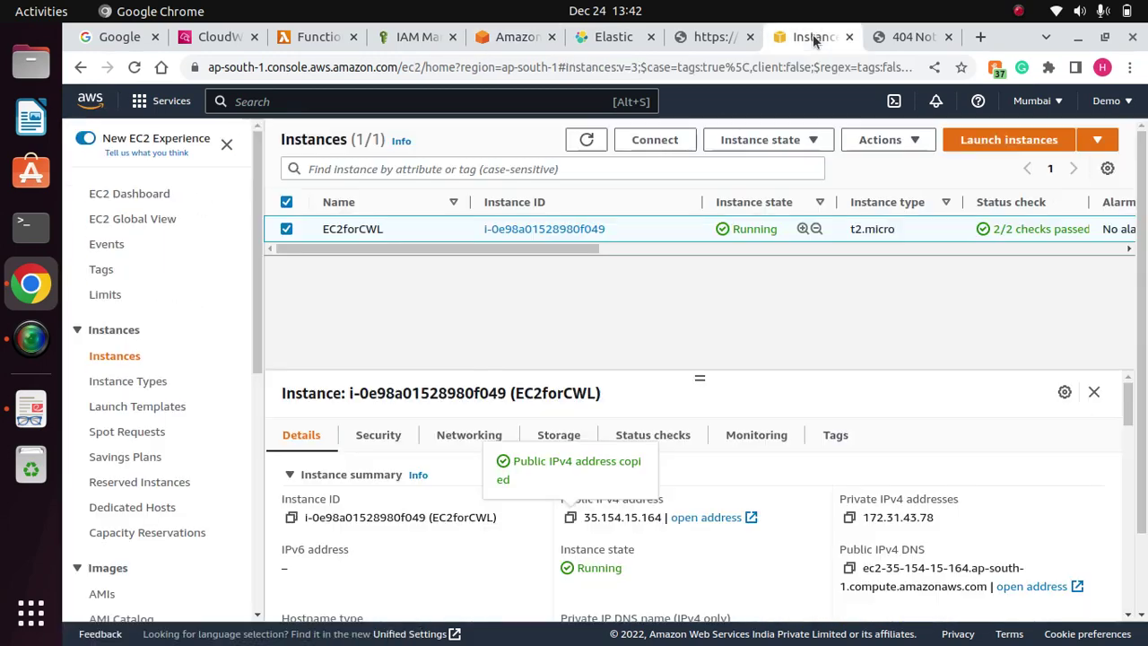
click(637, 37)
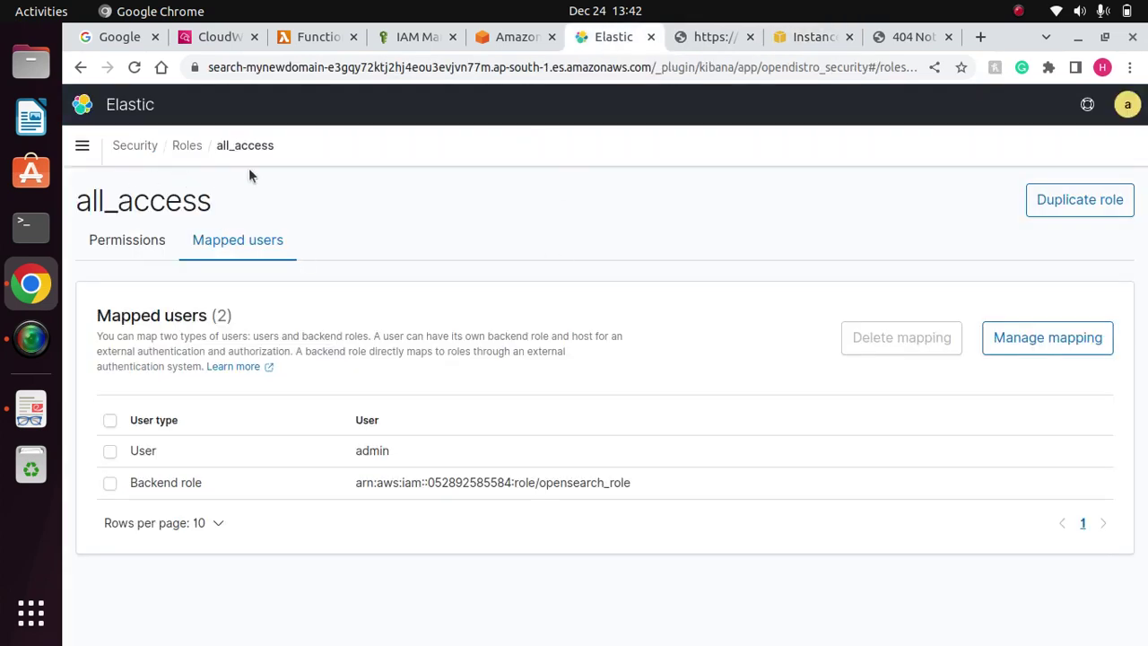
From the Kibana overview's Add data, start creating a new index pattern.
click(82, 145)
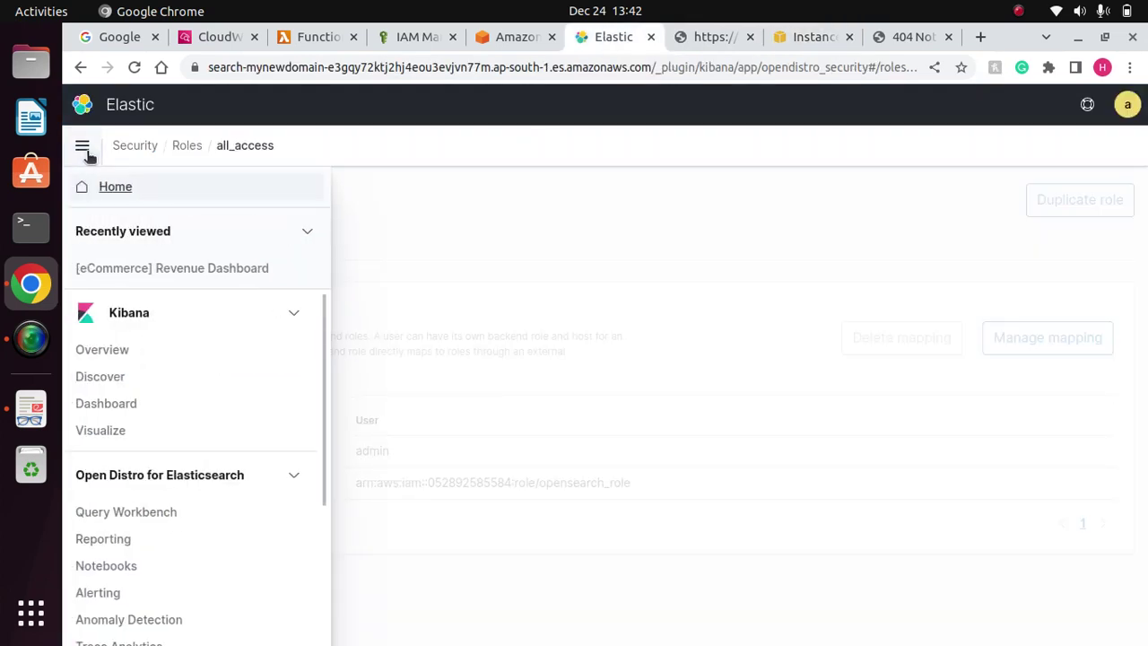
click(102, 350)
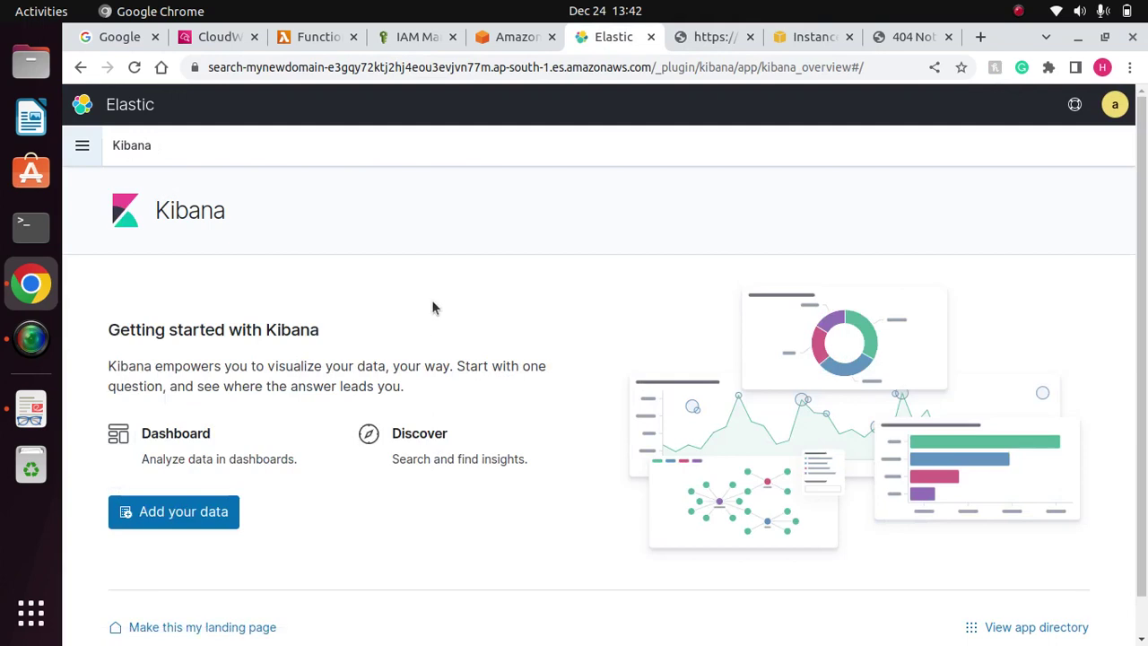
scroll(1145, 523, down, 1)
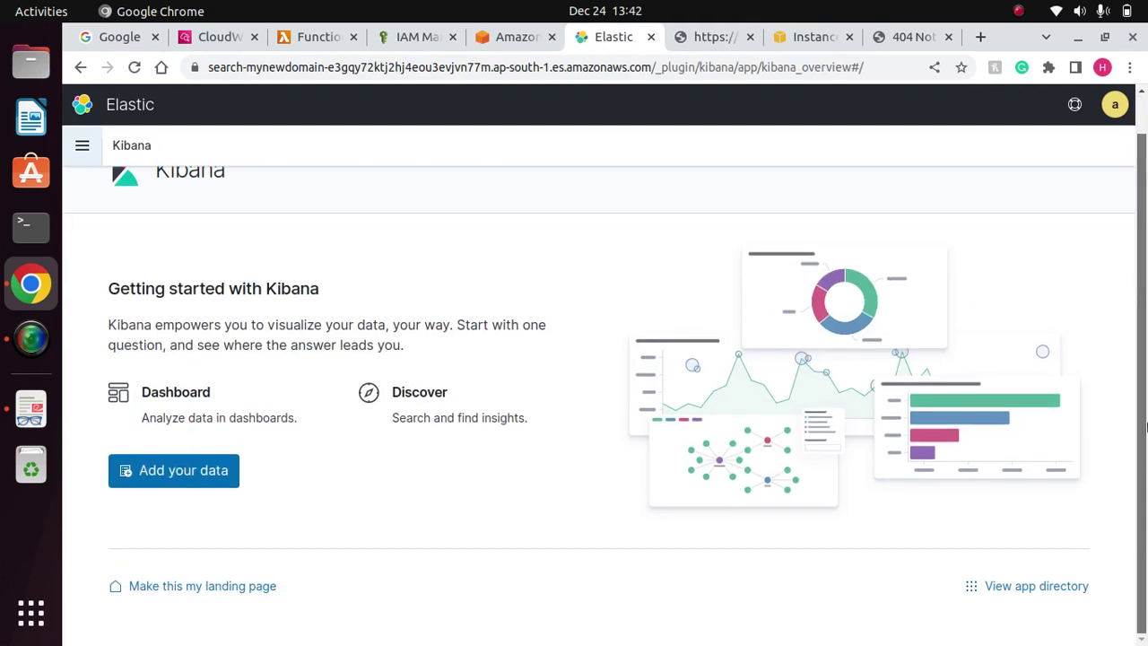
scroll(1146, 427, up, 1)
click(181, 514)
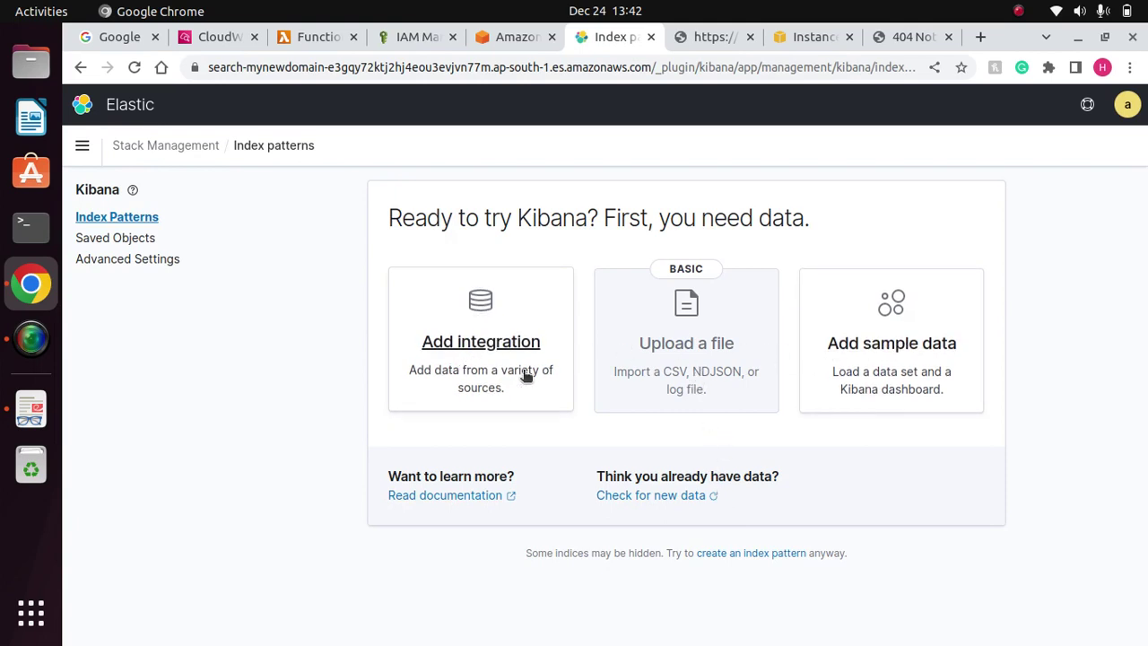
click(734, 553)
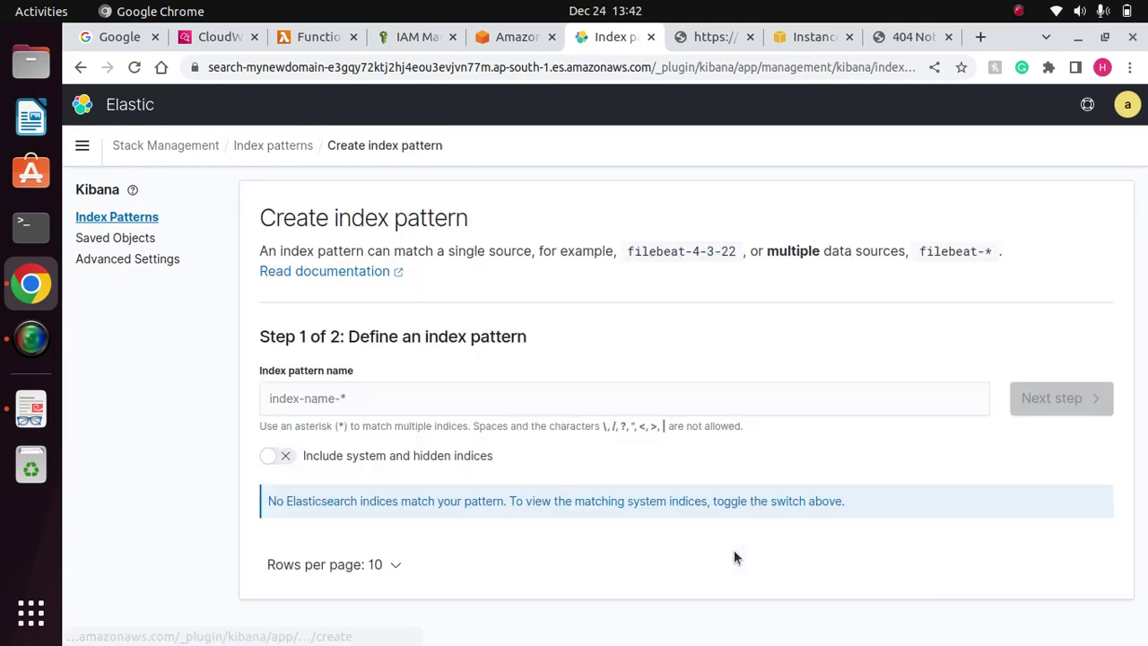
Try * and CWL* as index pattern names, which match no indices, then clear them.
click(362, 401)
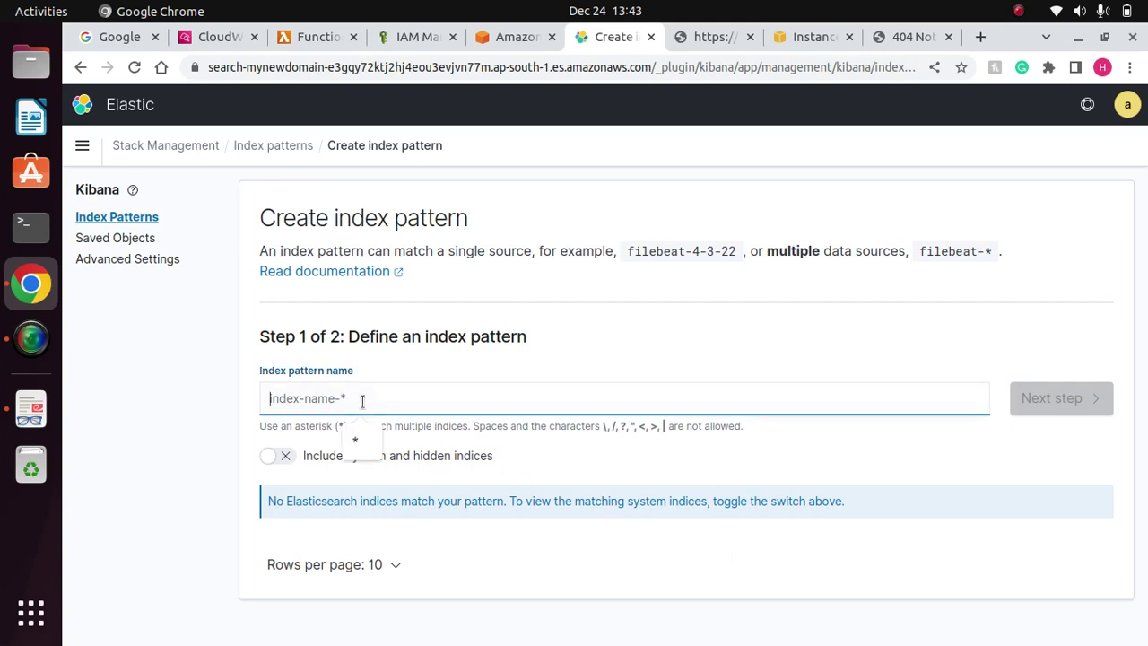
text(*)
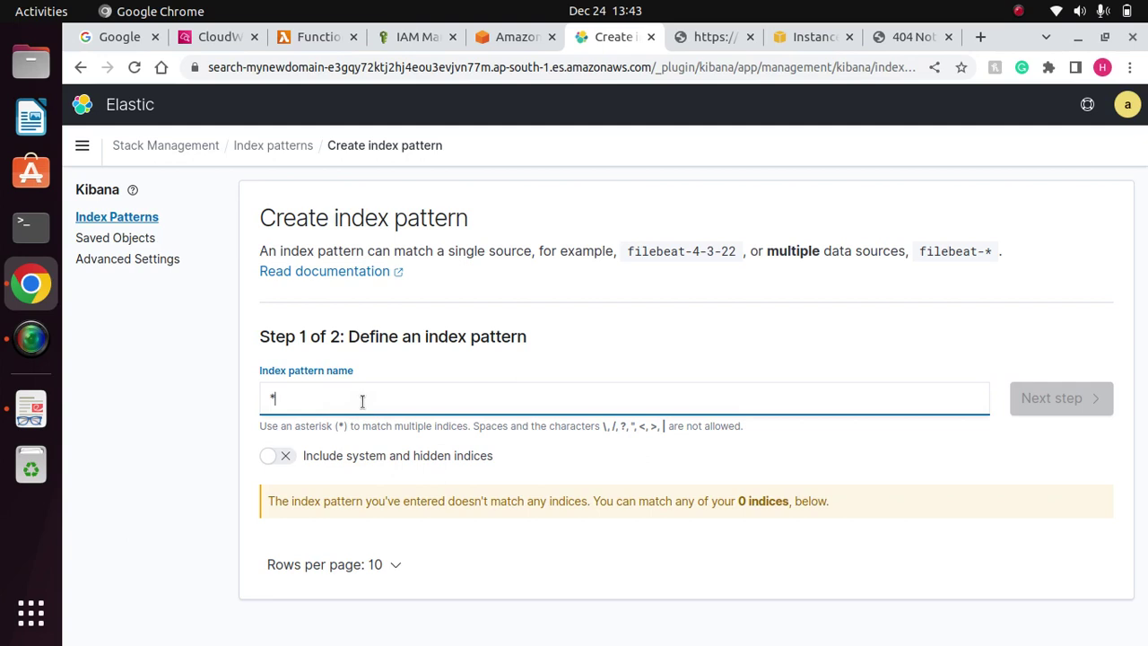
key(BackSpace)
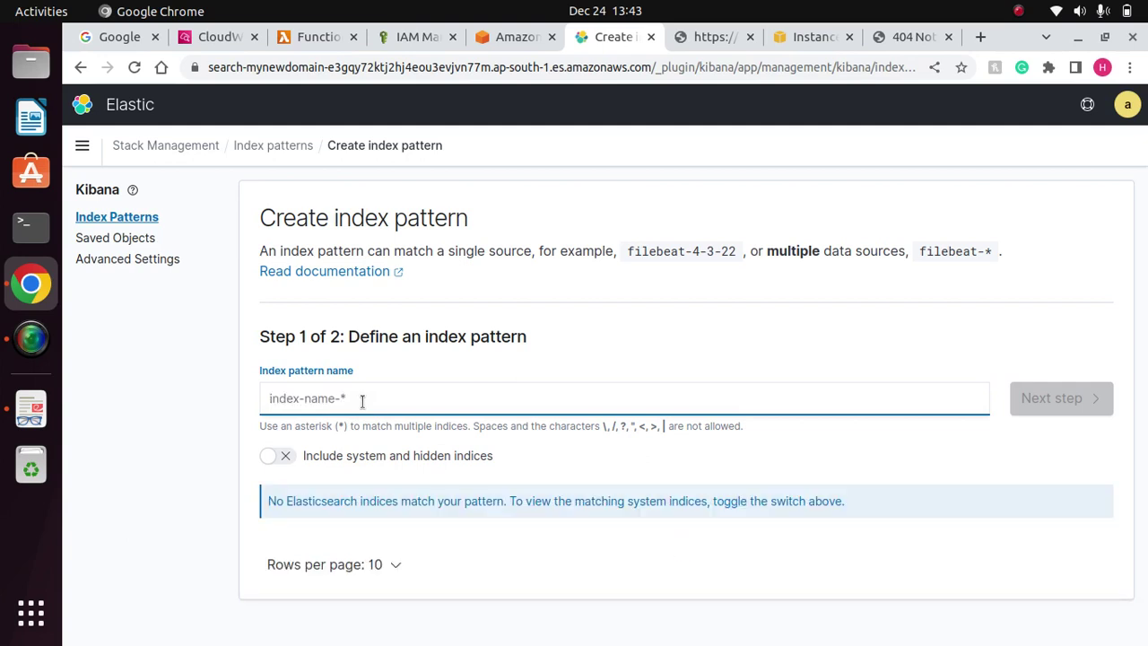
text(CW)
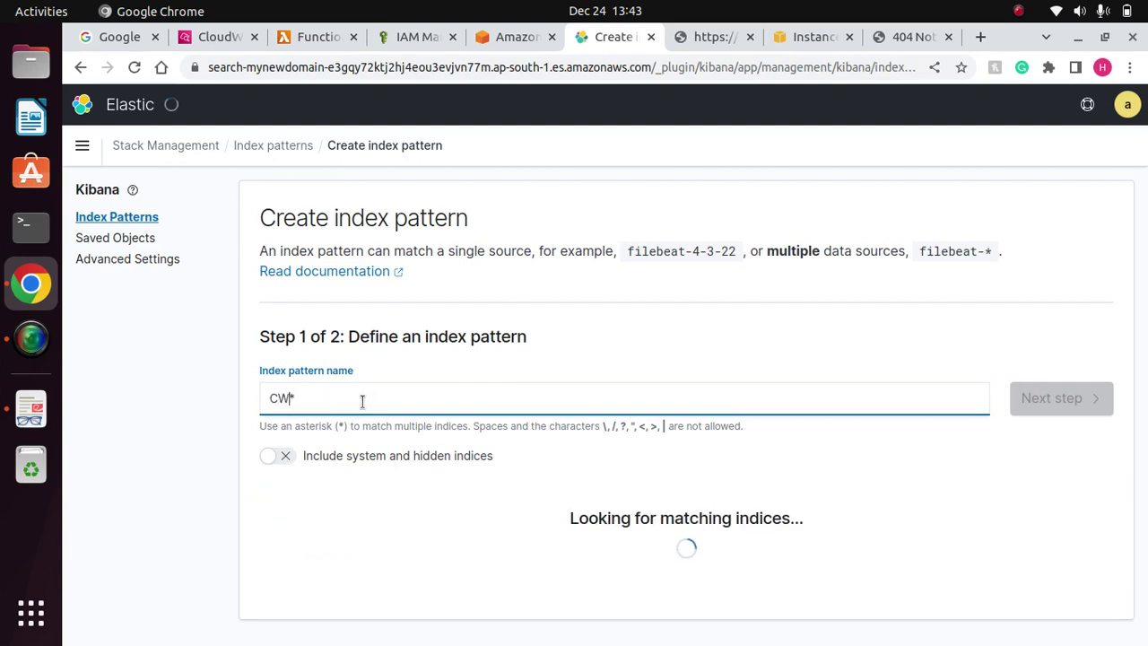
text(L)
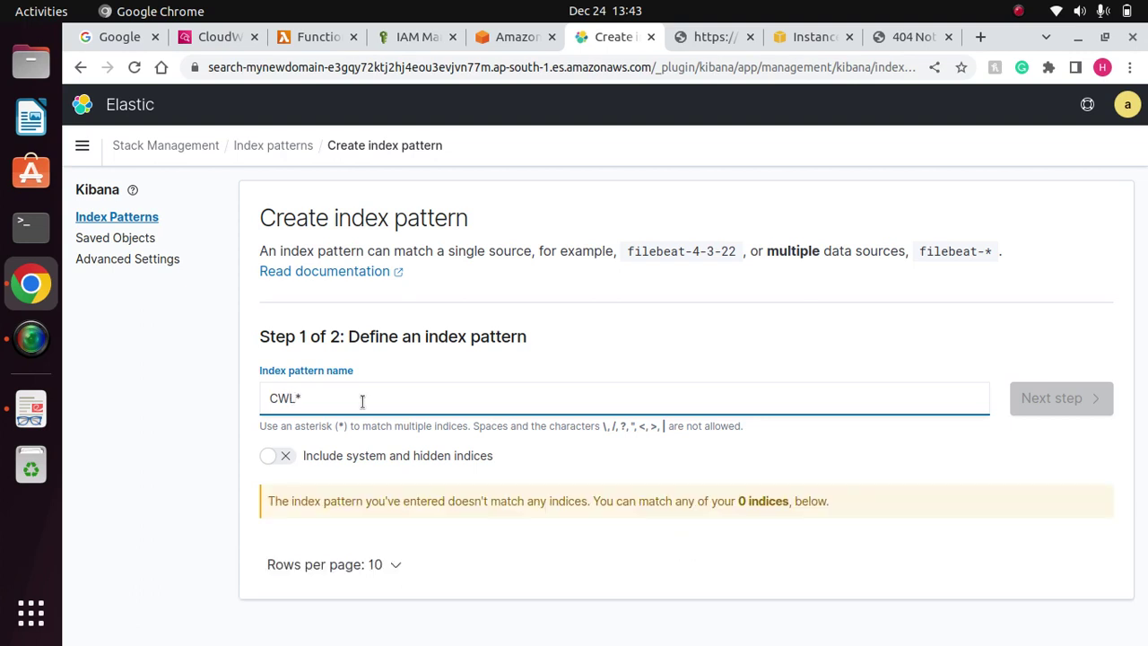
key(BackSpace)
key(BackSpace)
key(BackSpace)
key(BackSpace)
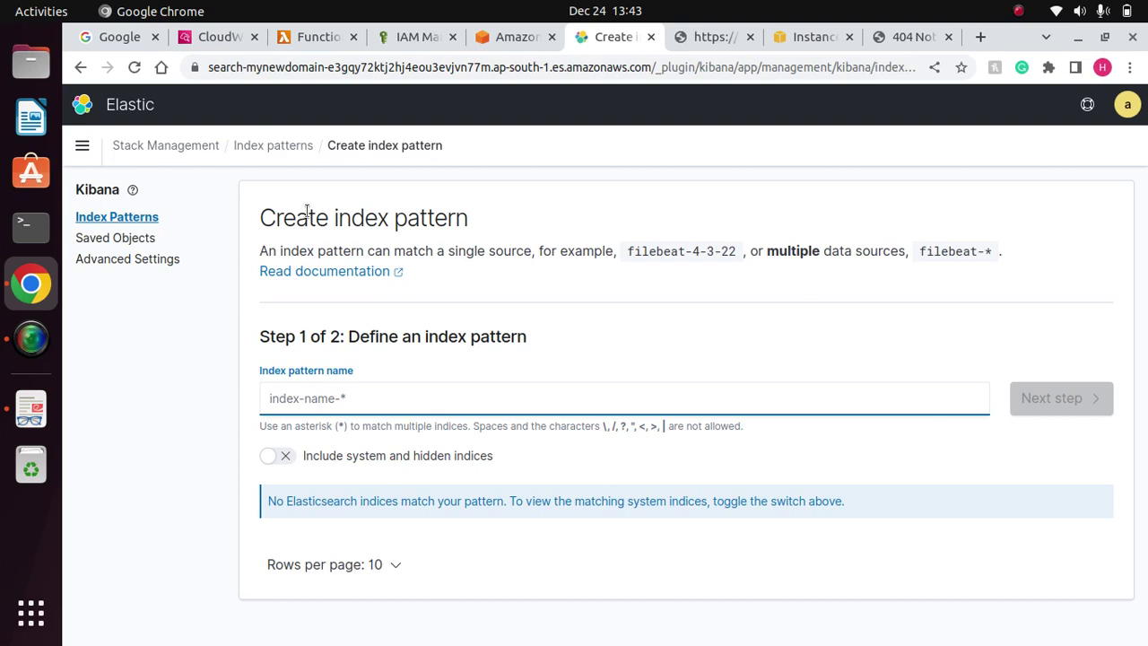
Switch to CloudWatch's error_log page showing 1 subscription filter.
click(213, 36)
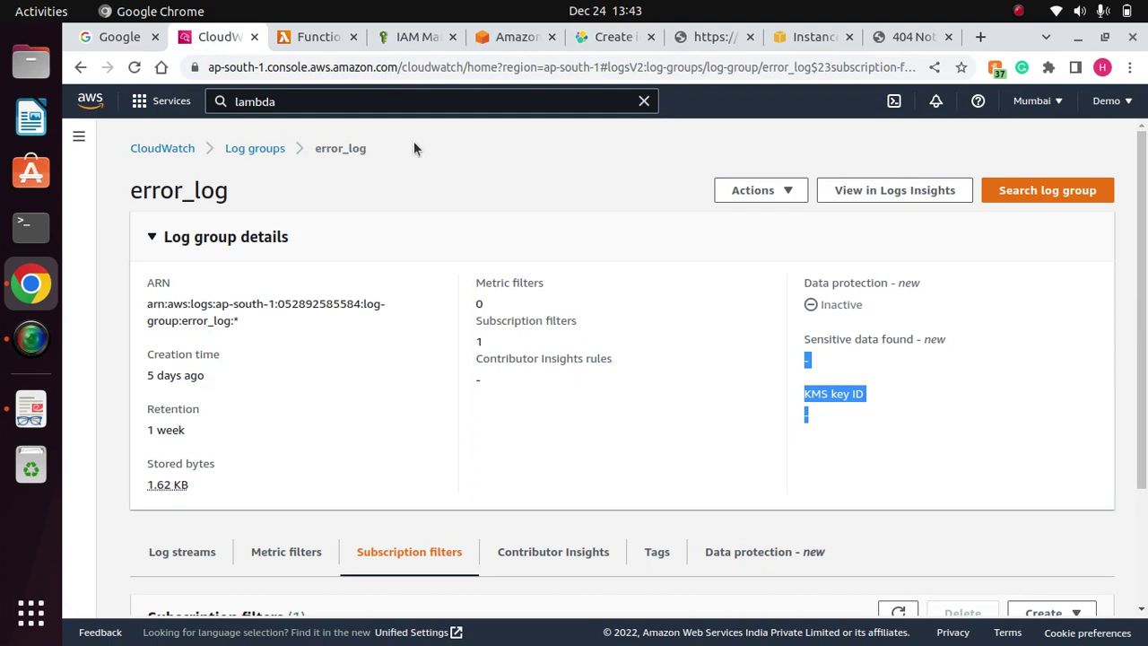
click(1018, 10)
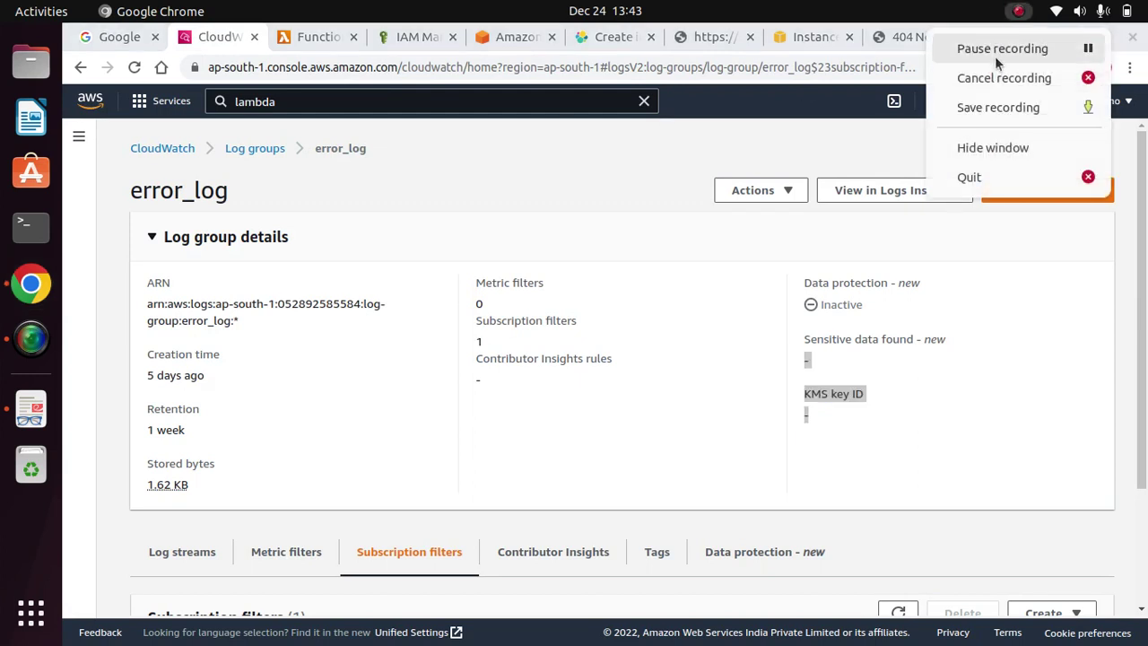
click(995, 54)
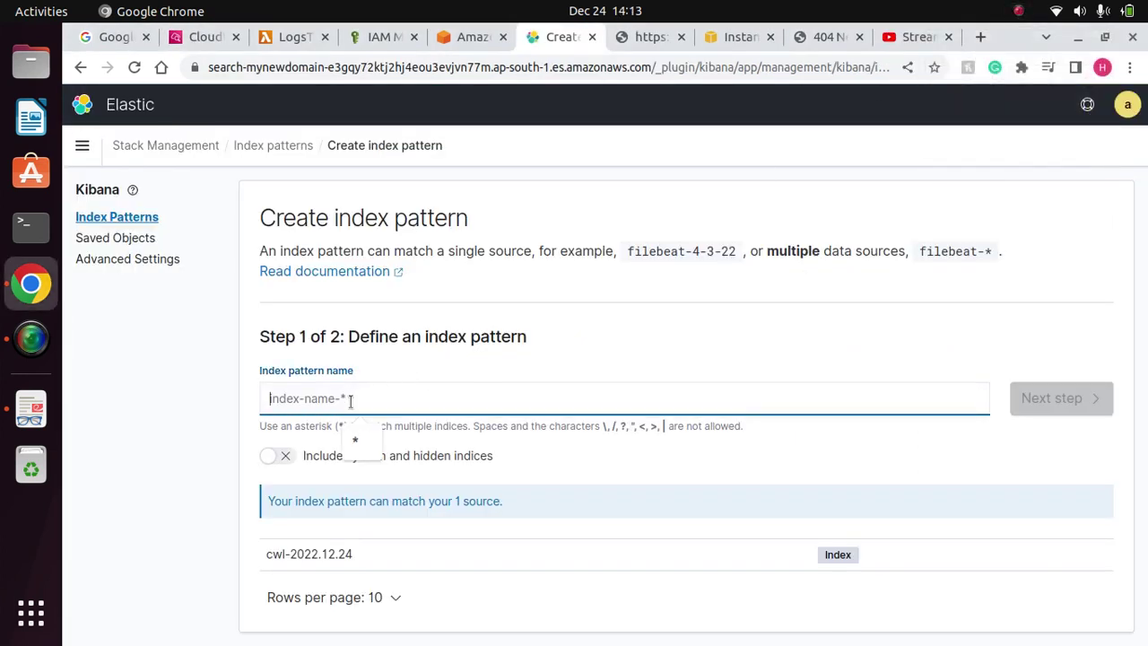
Enter * as the pattern name to match cwl-2022.12.24, then return to CloudWatch log groups.
text(*)
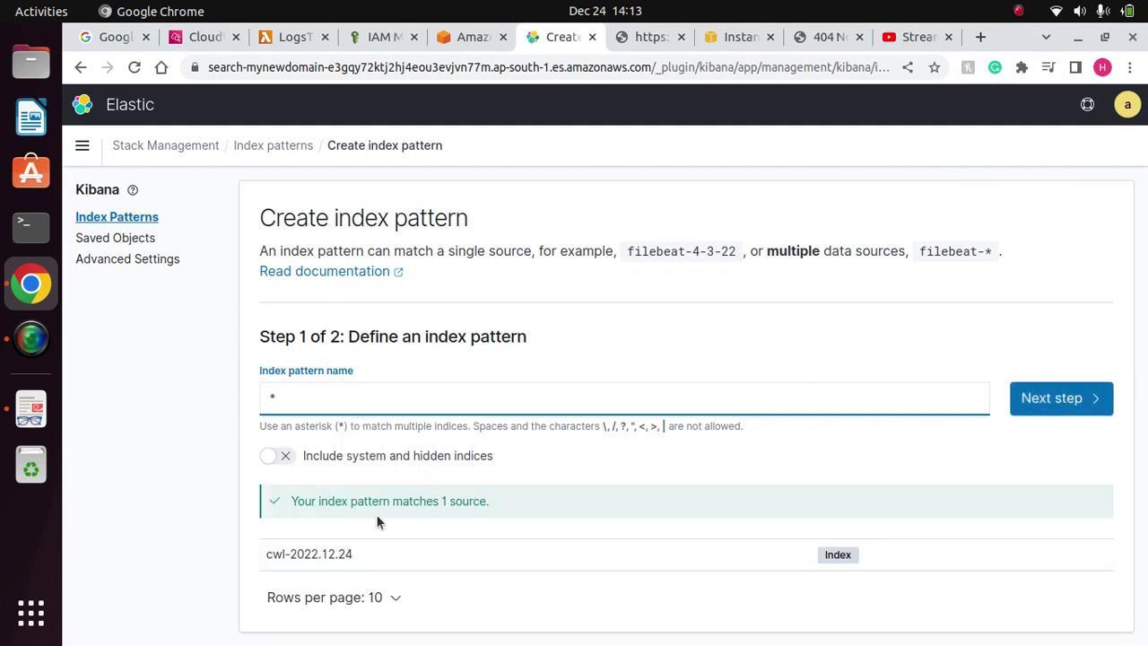
click(271, 551)
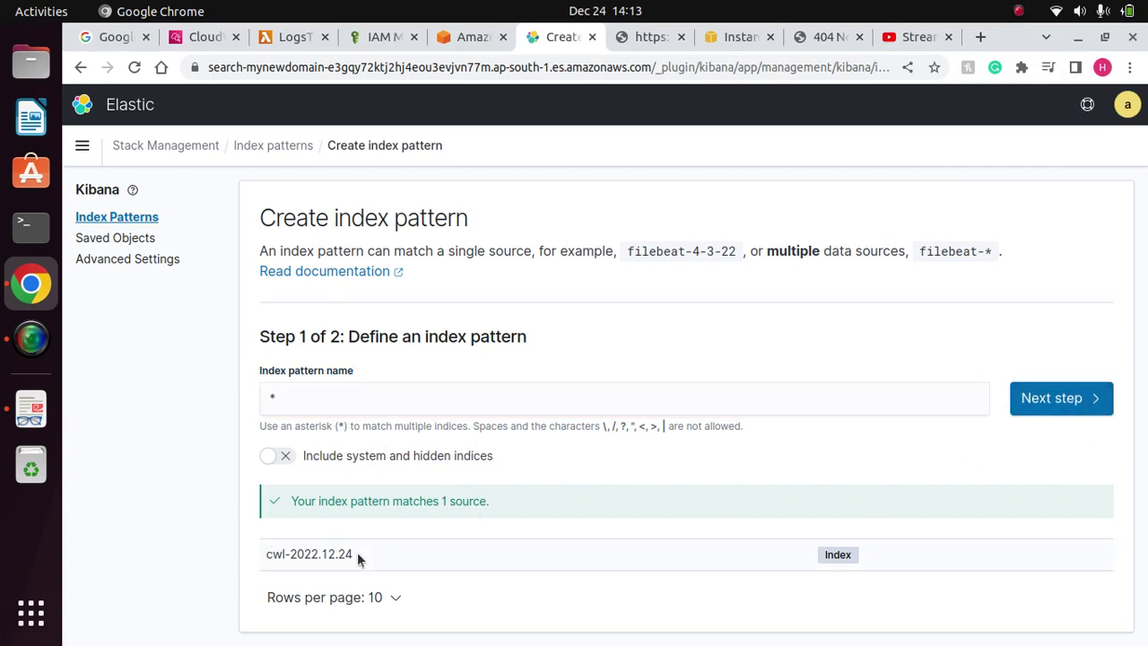
click(202, 37)
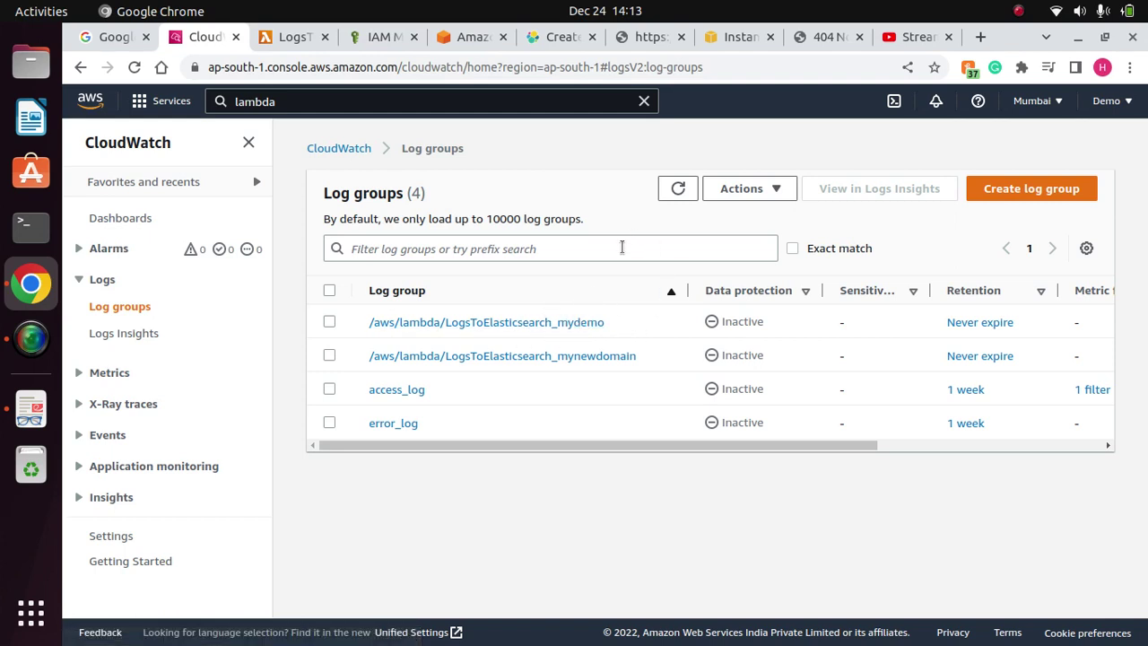
Check the matched index name cwl-2022.12.24 in Kibana's index-pattern setup.
click(559, 38)
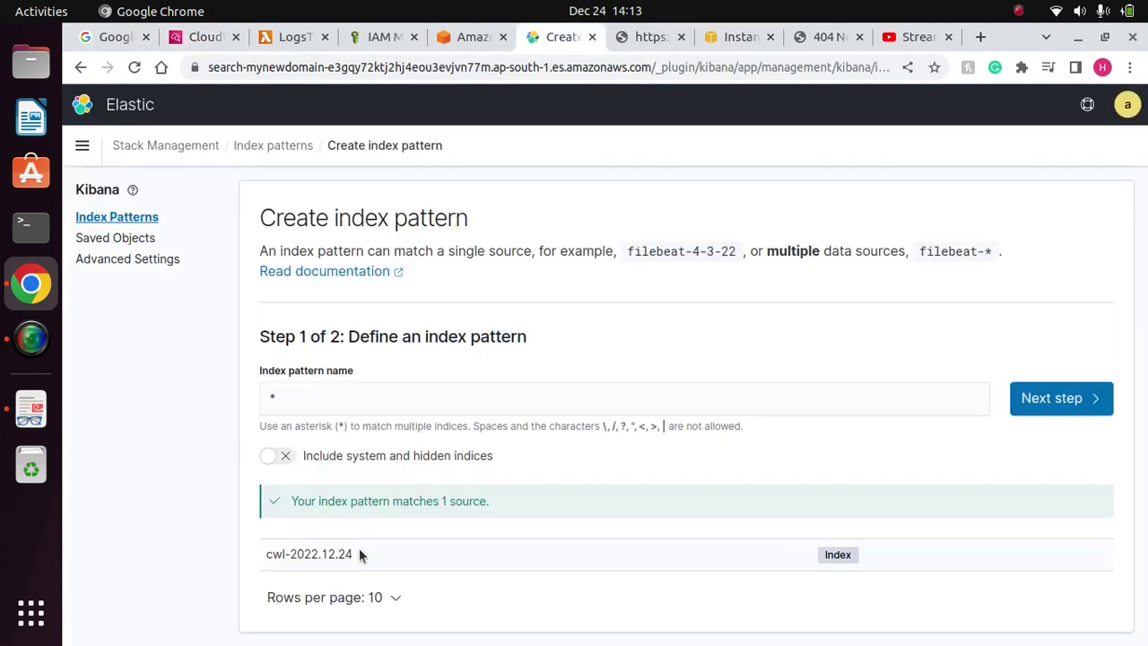
drag(358, 555, 265, 555)
click(391, 554)
Inspect the /aws/lambda/LogsToElasticsearch_mydemo log group's details and streams in CloudWatch.
click(203, 38)
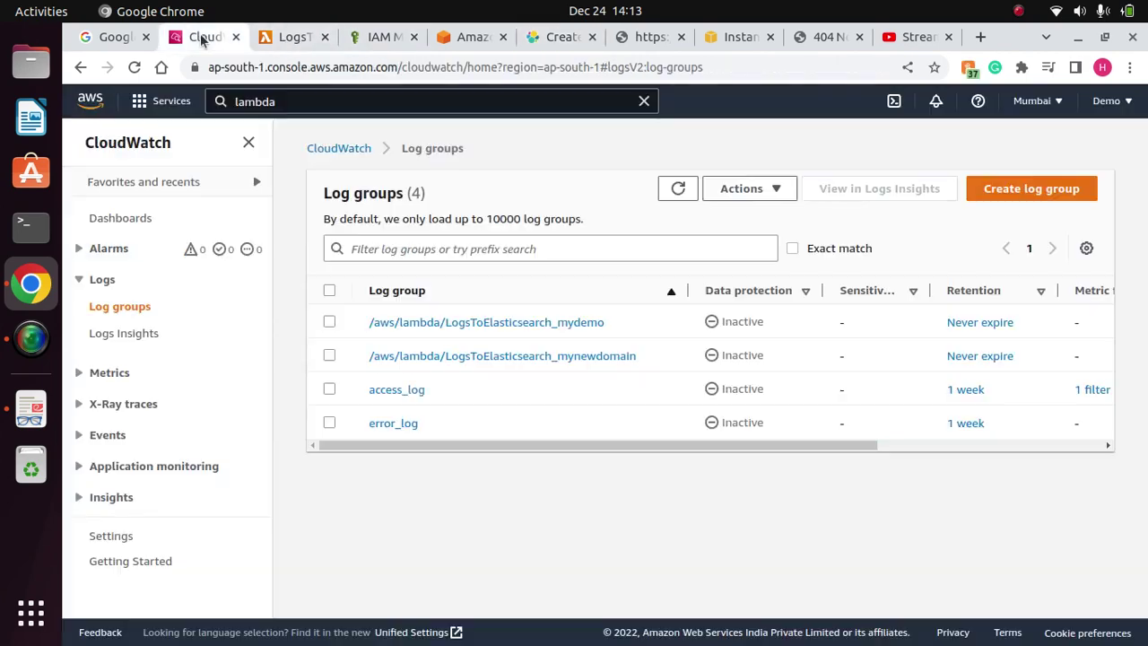
click(531, 325)
scroll(1145, 284, down, 5)
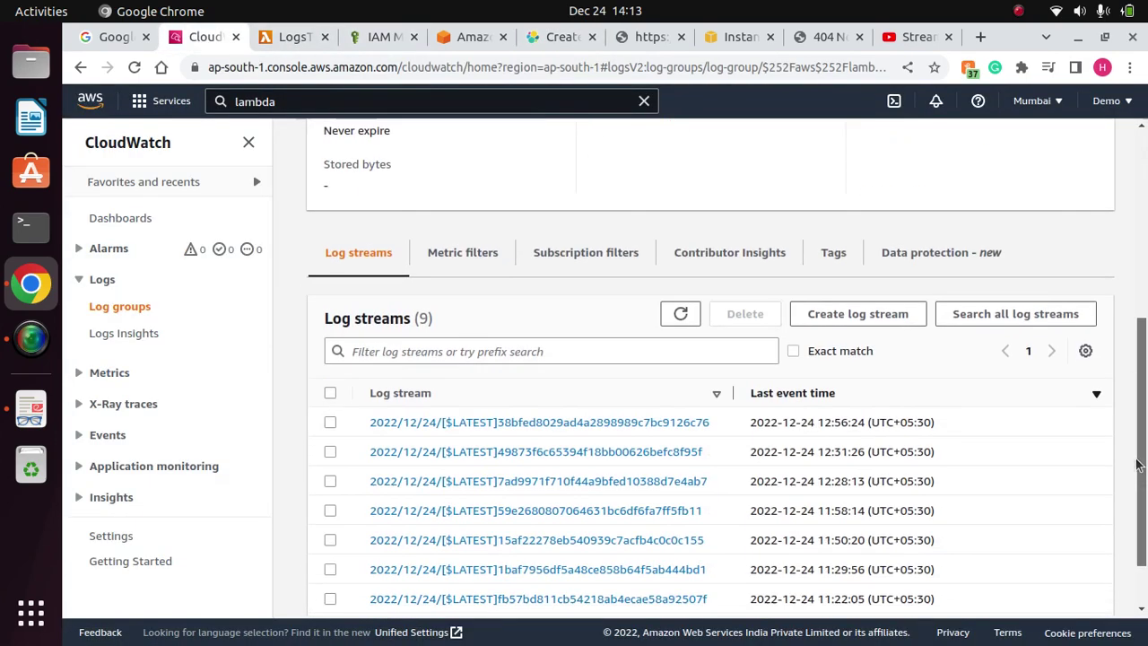
scroll(1146, 410, up, 5)
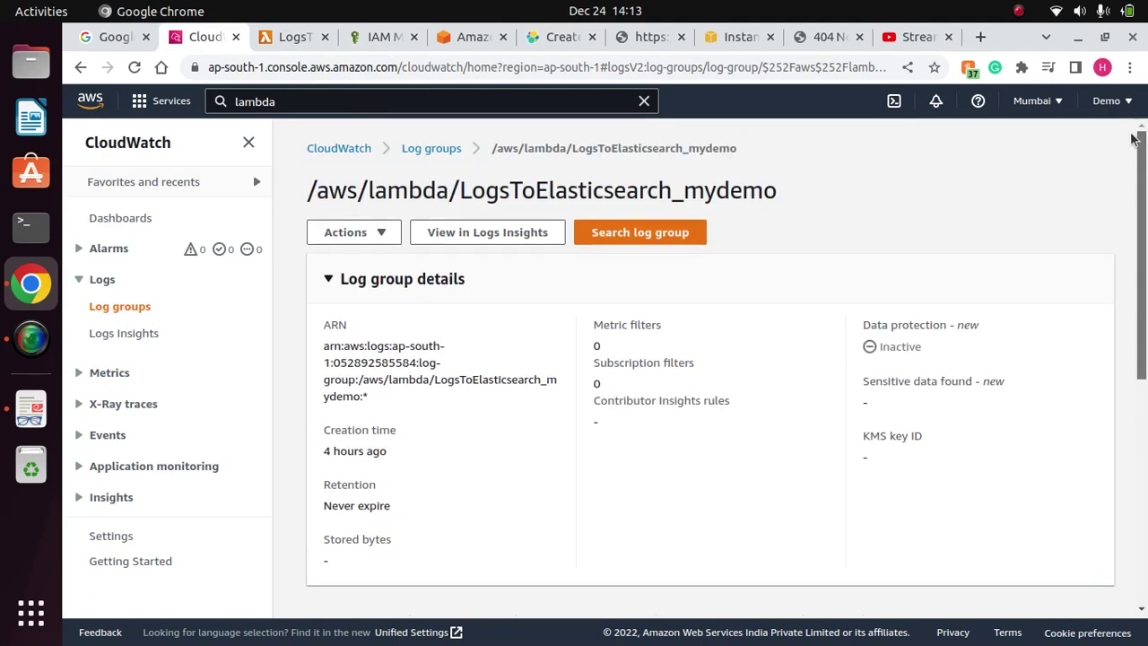
click(286, 37)
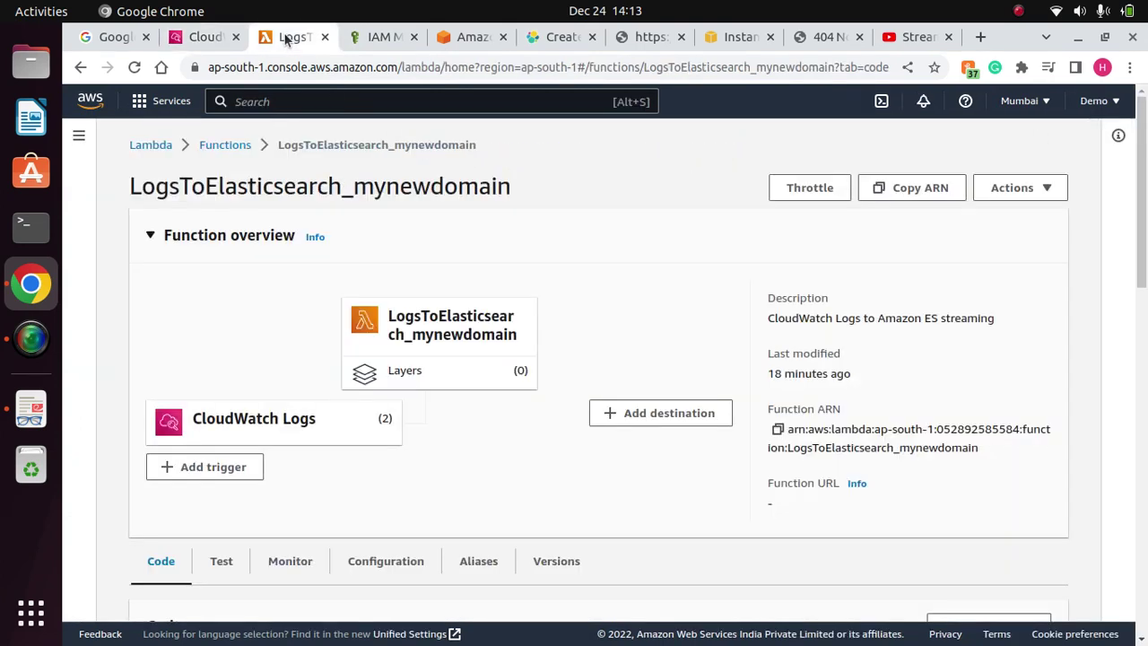
click(216, 37)
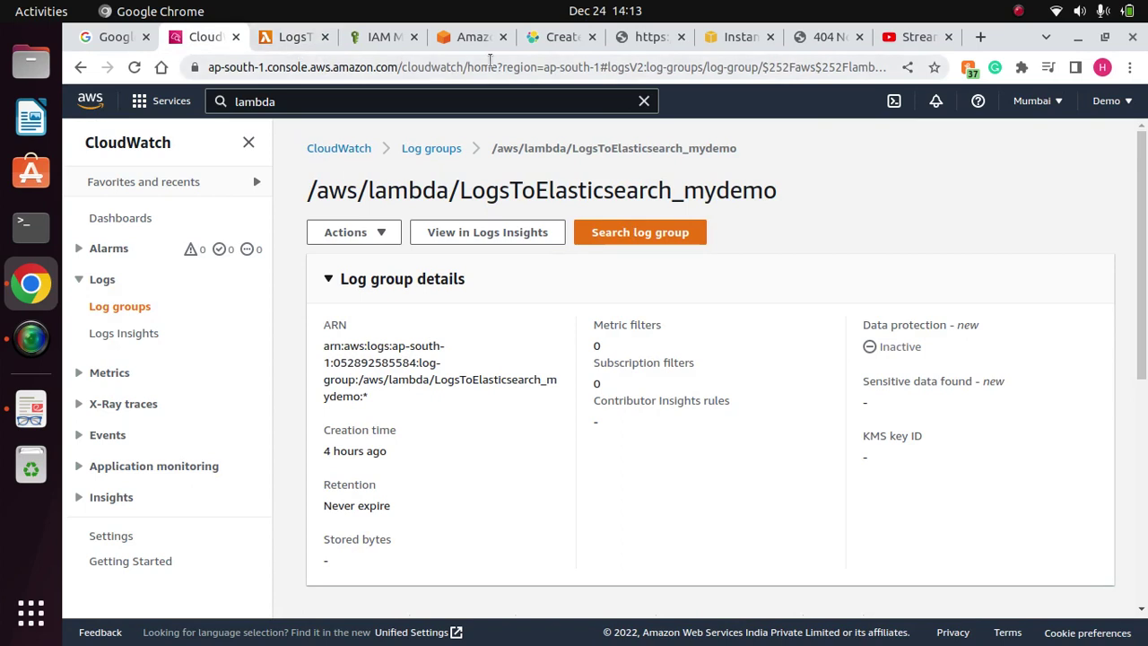
click(549, 42)
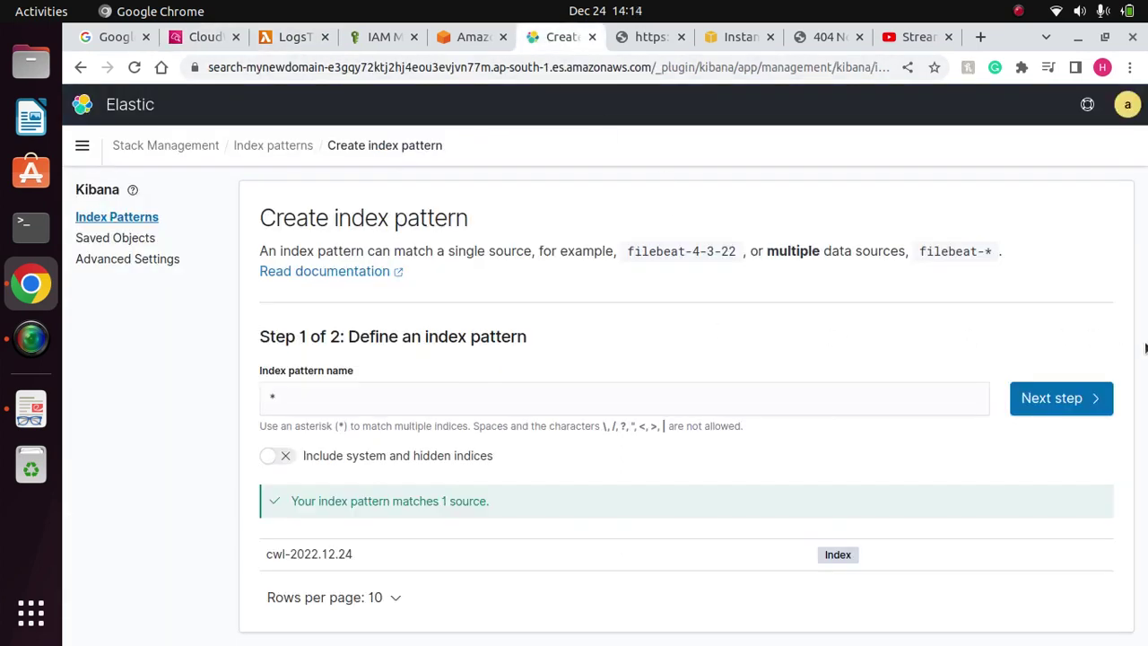
click(1062, 398)
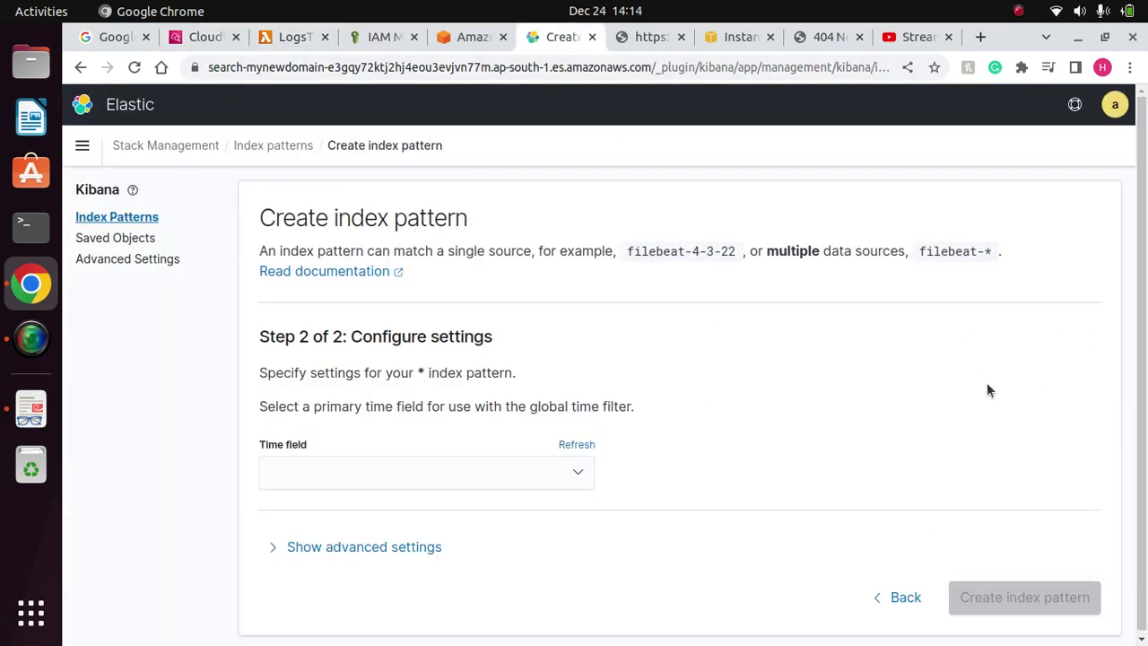
click(579, 472)
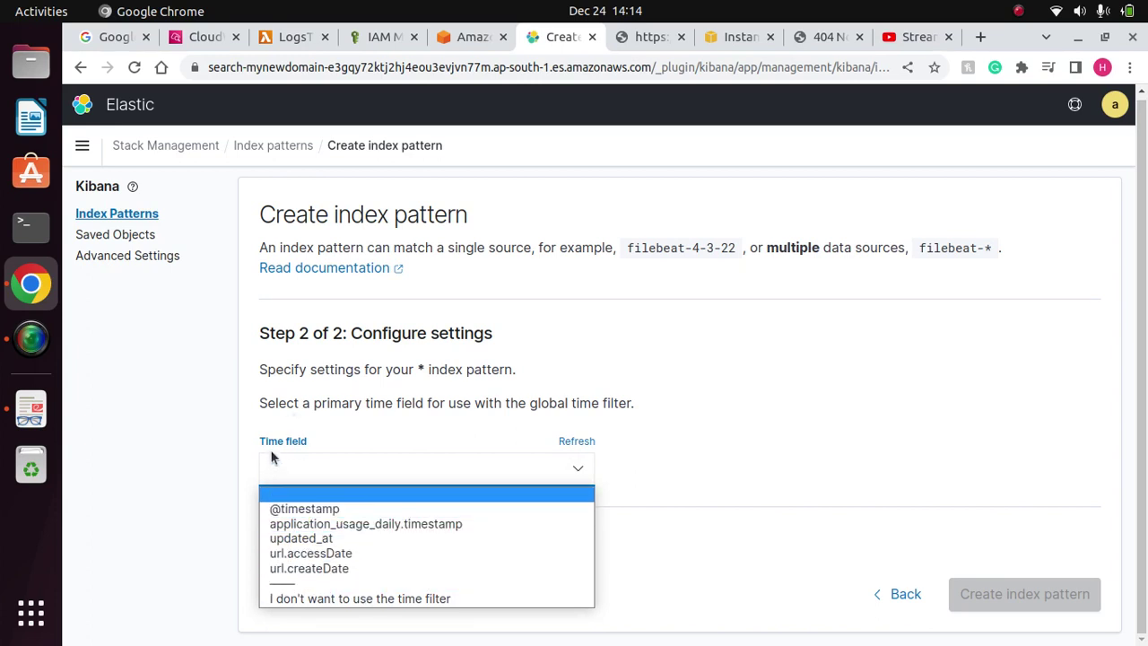
click(327, 510)
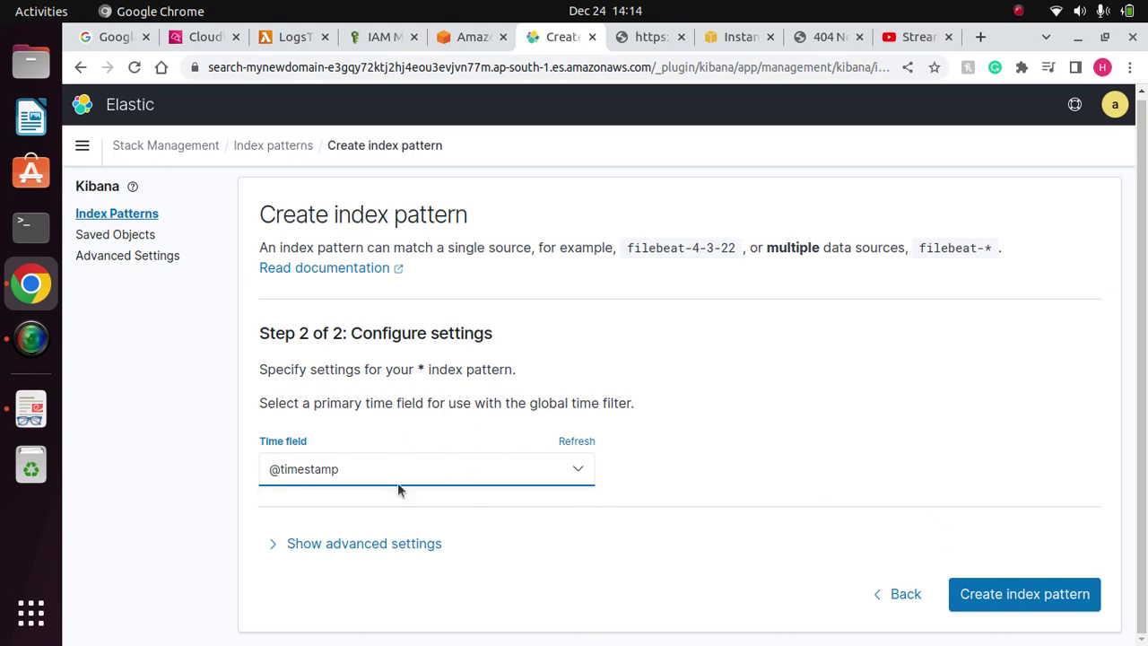
click(1029, 597)
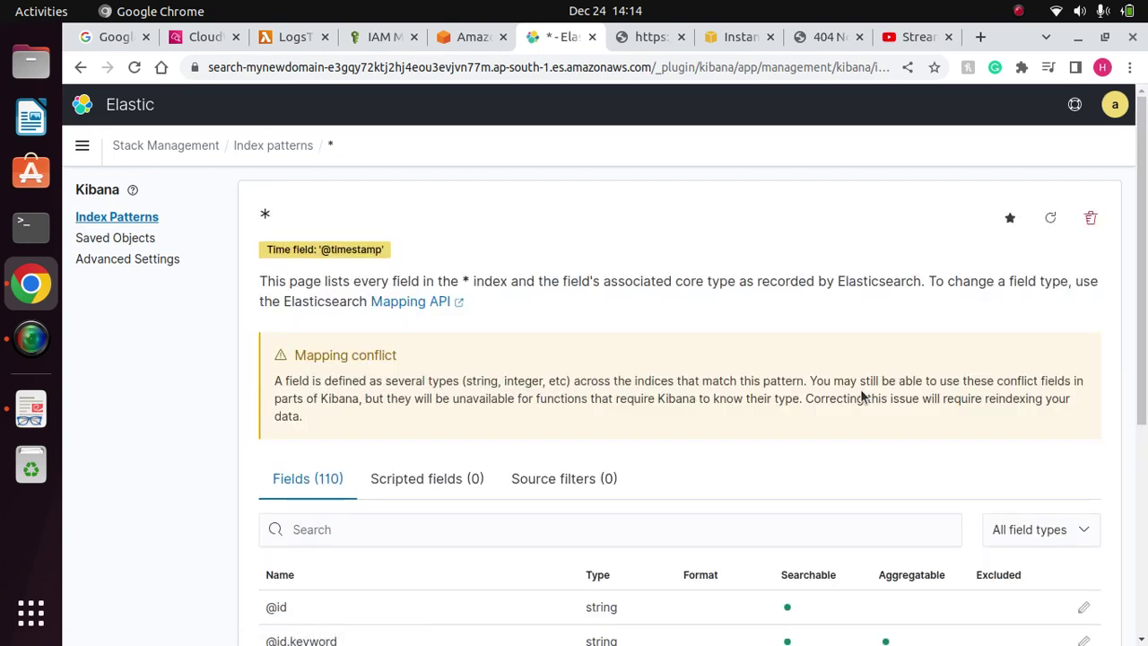
drag(1141, 359, 1144, 553)
scroll(1145, 565, up, 5)
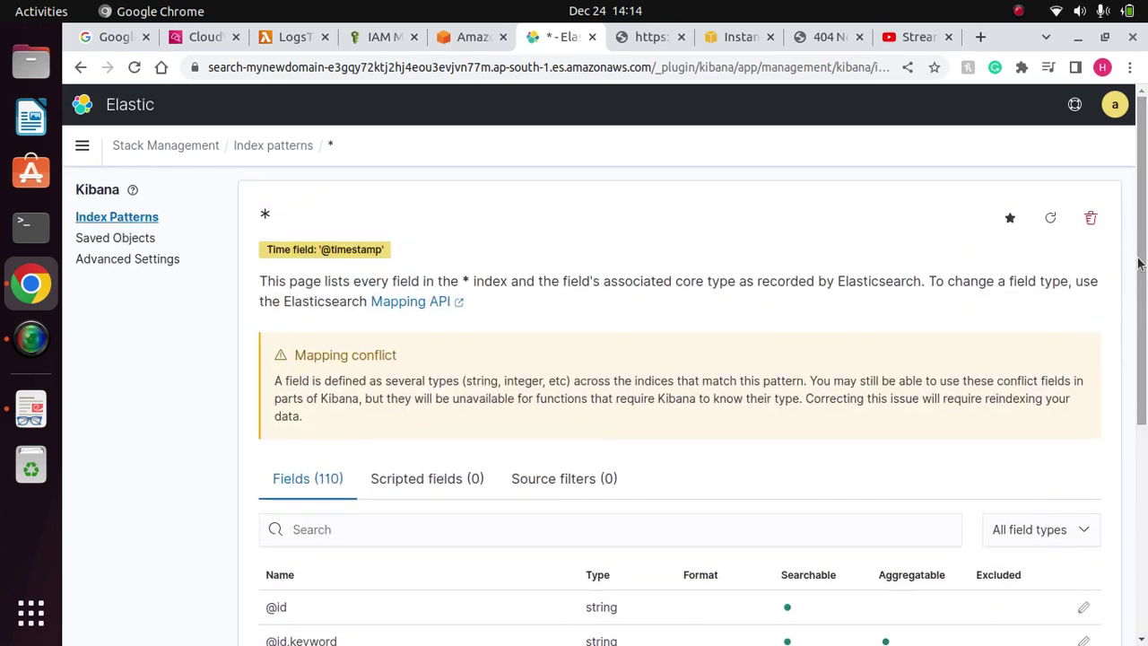
scroll(1086, 346, down, 5)
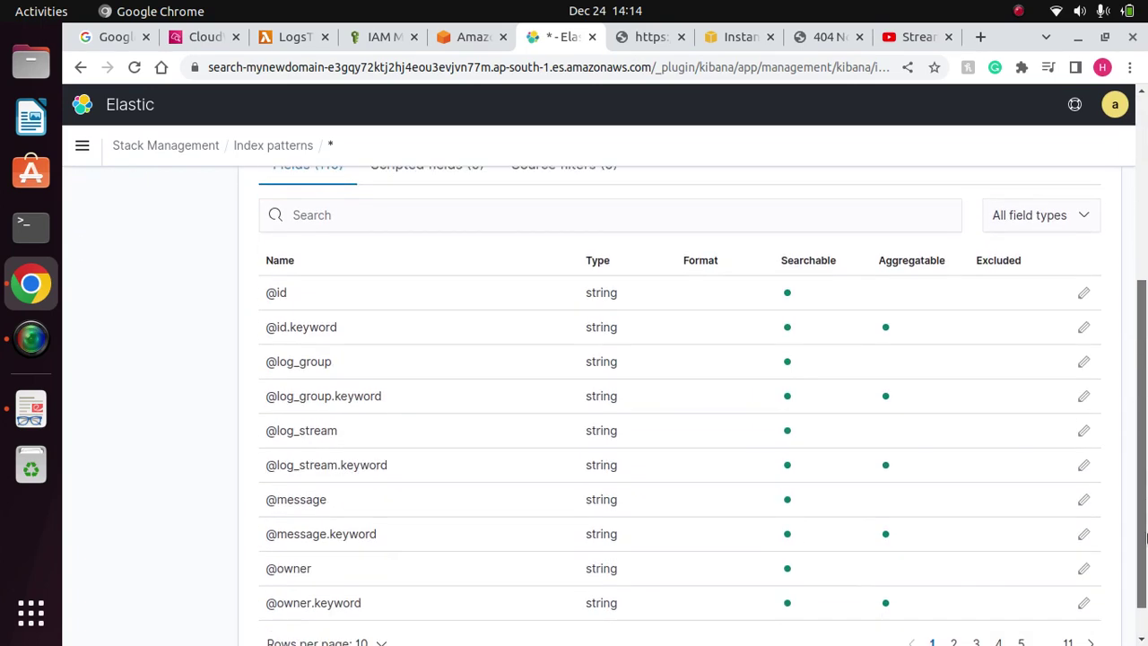
scroll(1132, 260, up, 5)
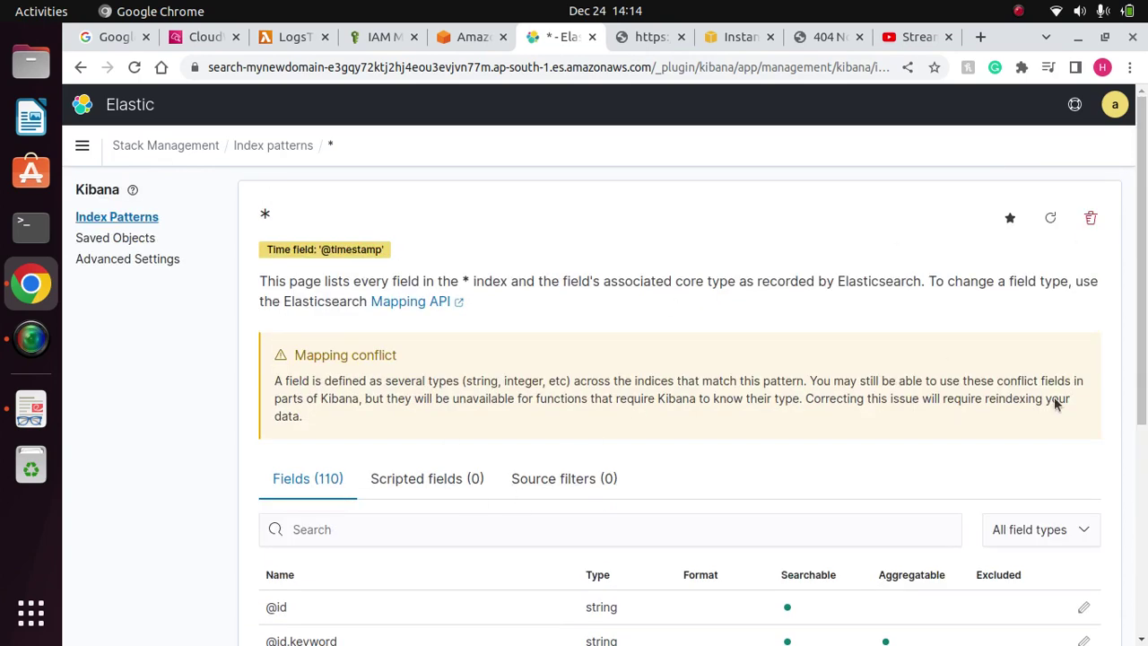
click(81, 146)
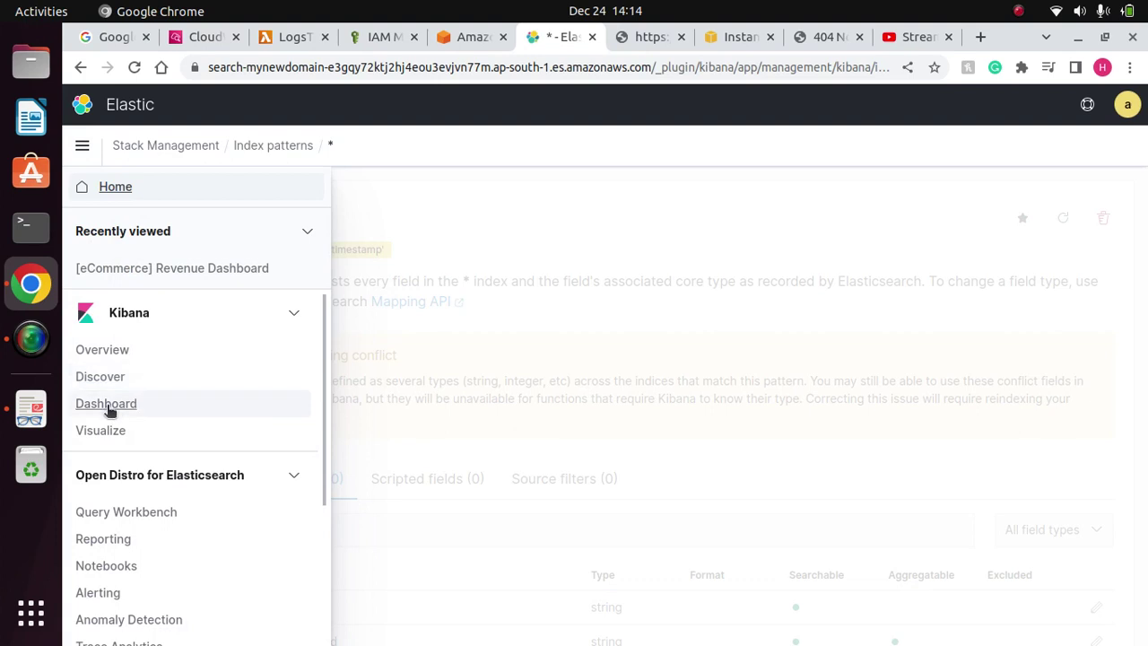
click(107, 405)
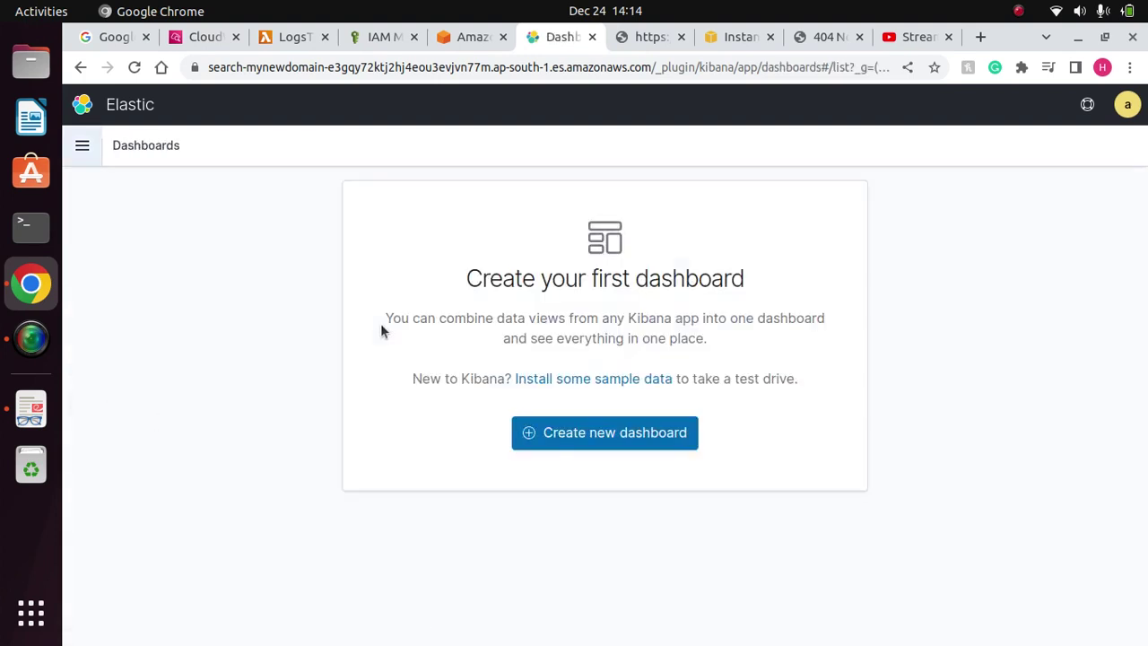
click(81, 146)
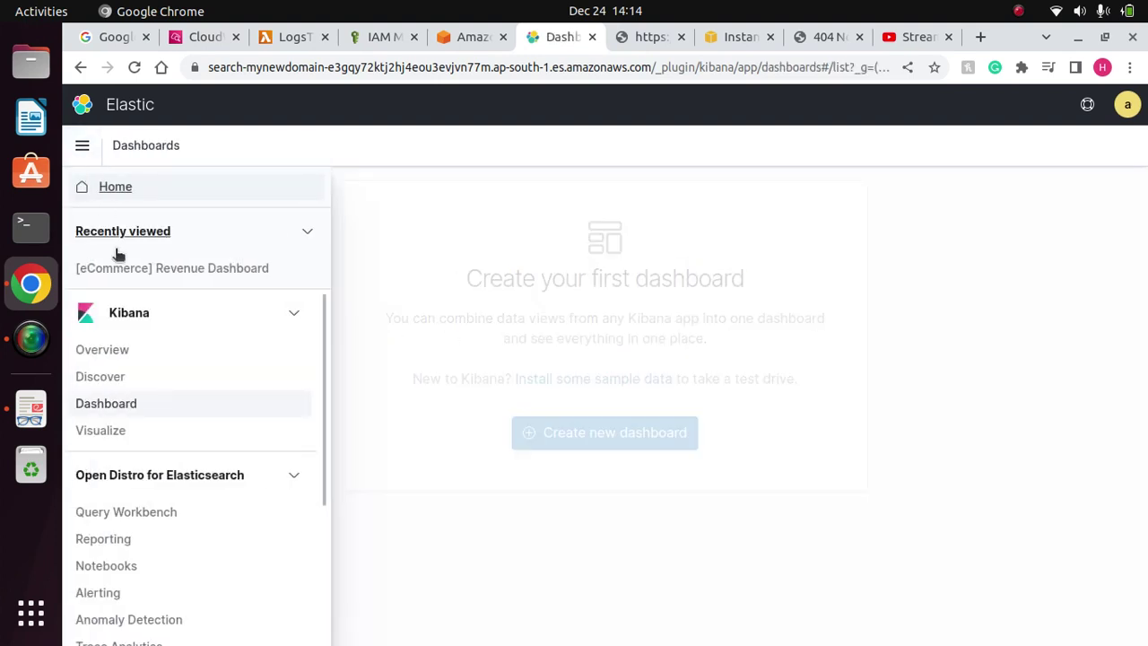
click(100, 379)
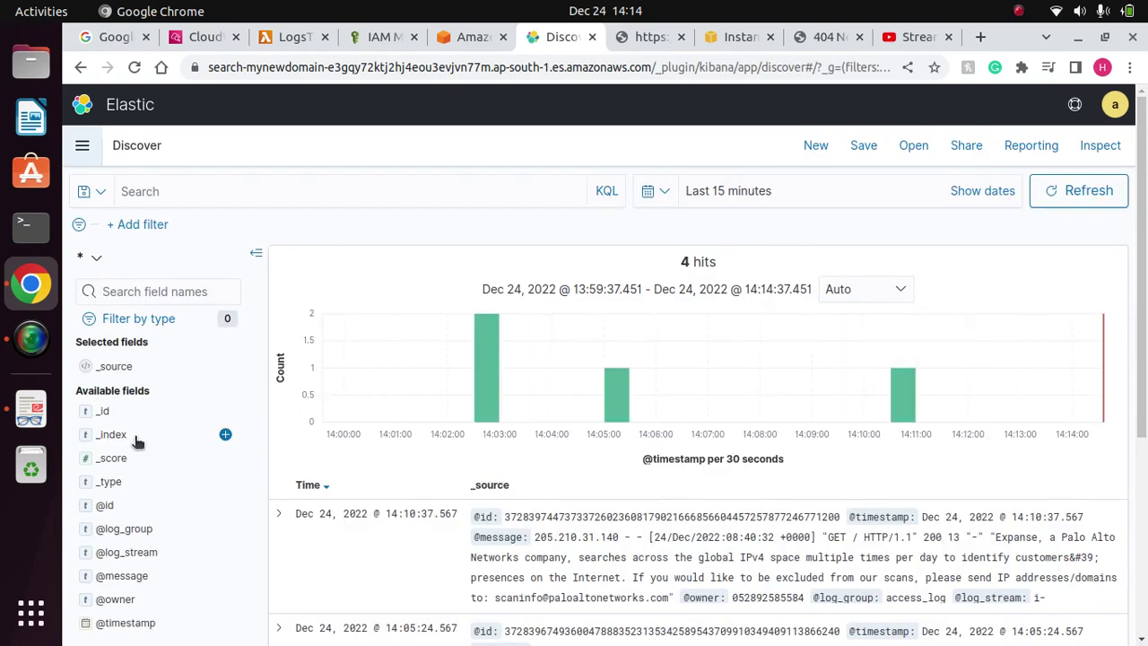
click(128, 536)
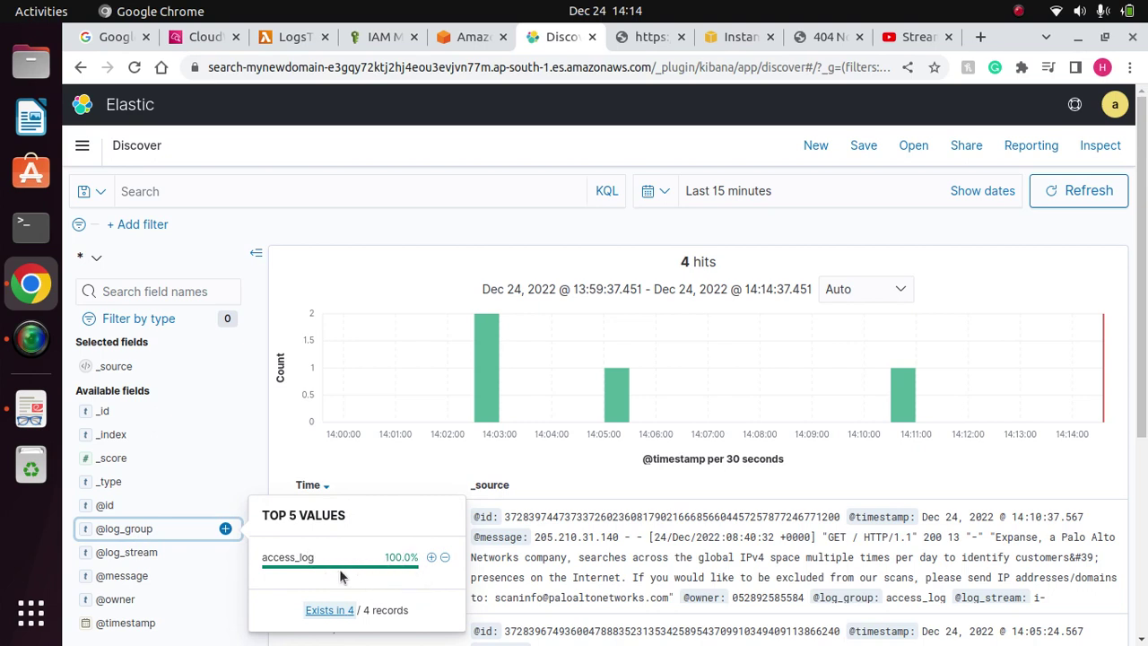
click(139, 556)
click(114, 526)
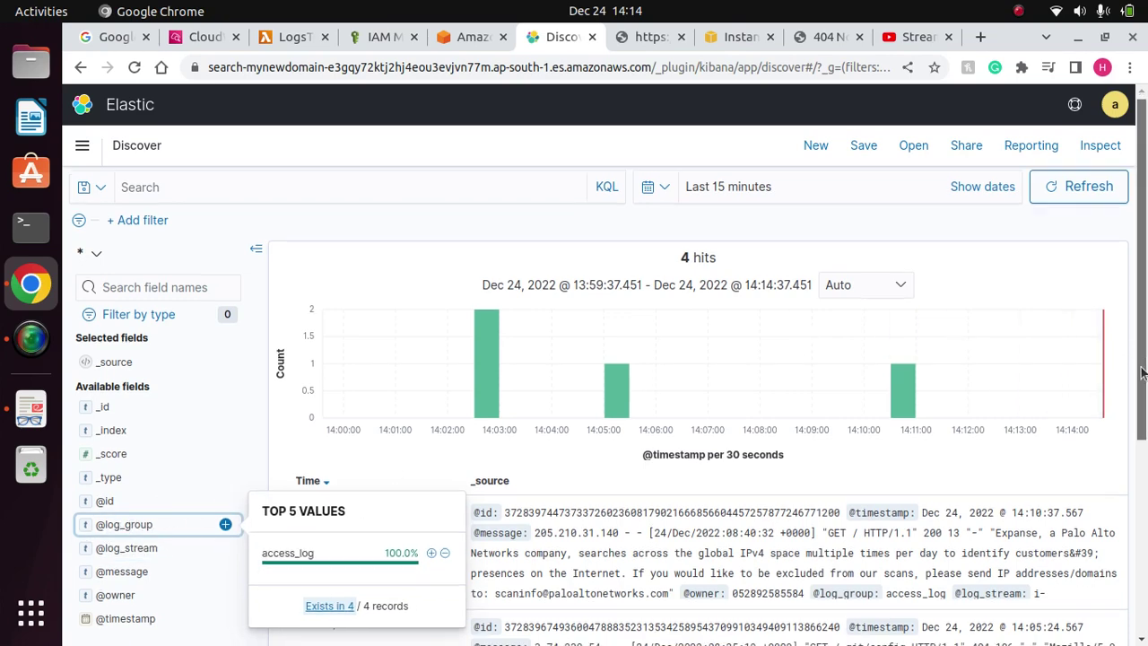
scroll(1128, 357, down, 3)
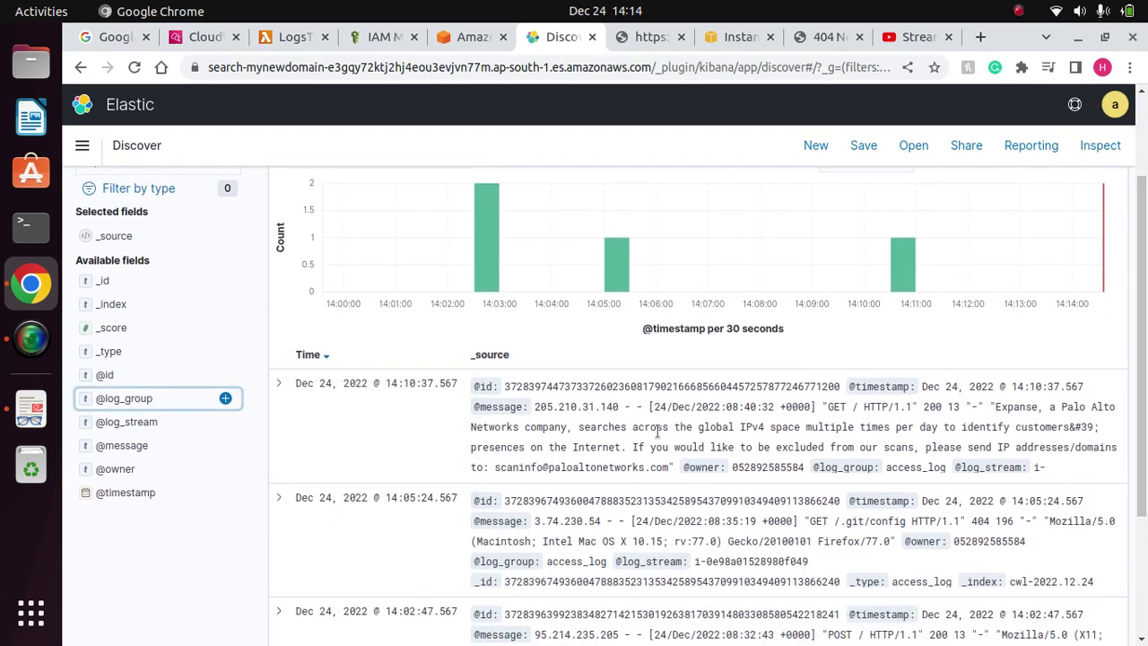
drag(1141, 419, 1145, 339)
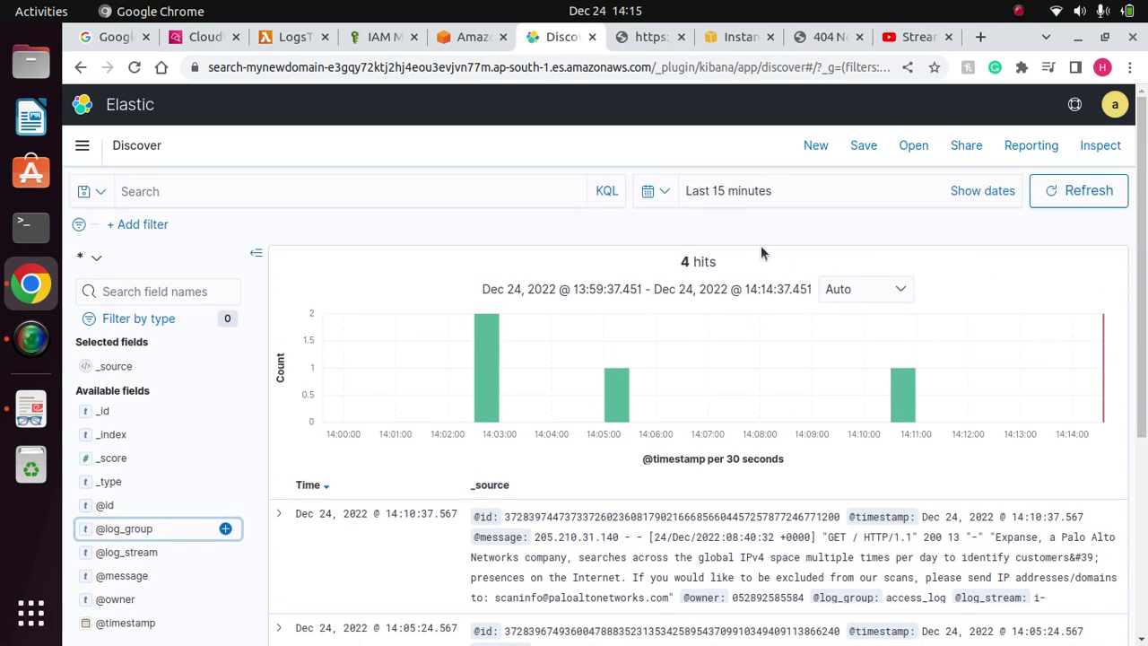
Return to CloudWatch and bring up the full list of log groups.
click(201, 39)
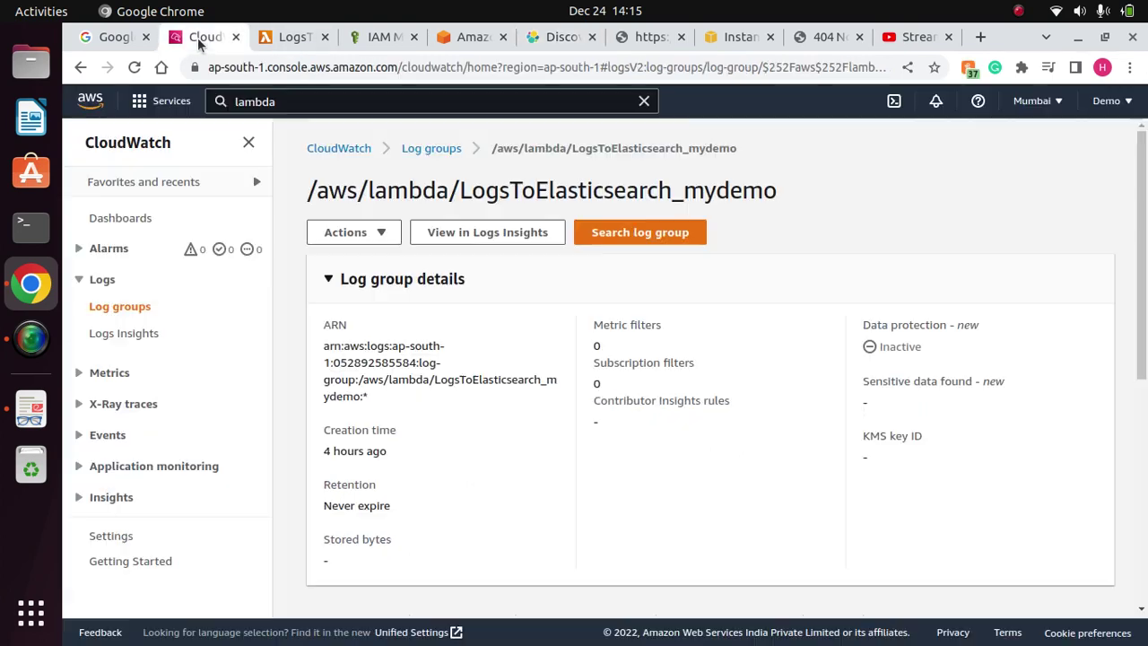
click(289, 38)
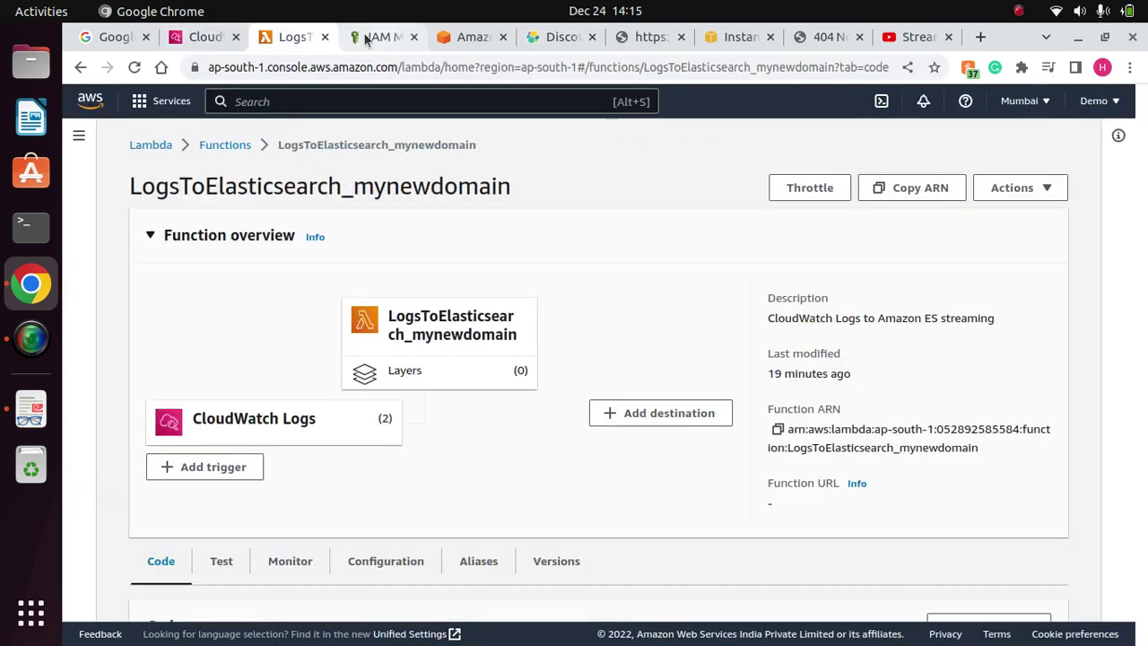
click(201, 38)
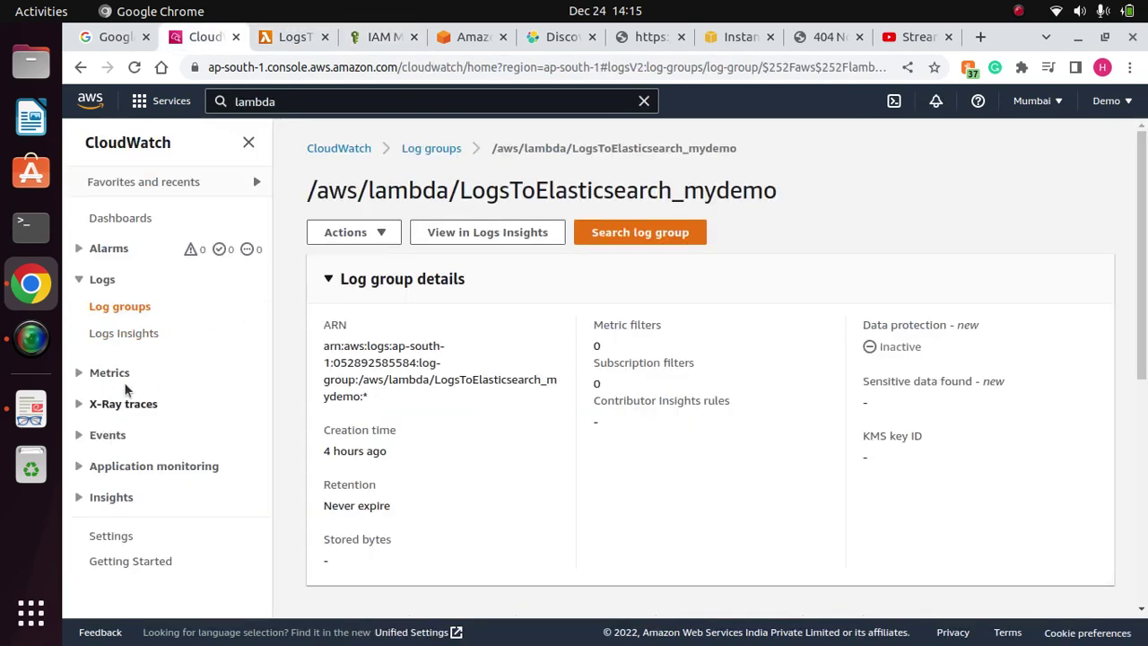
click(114, 306)
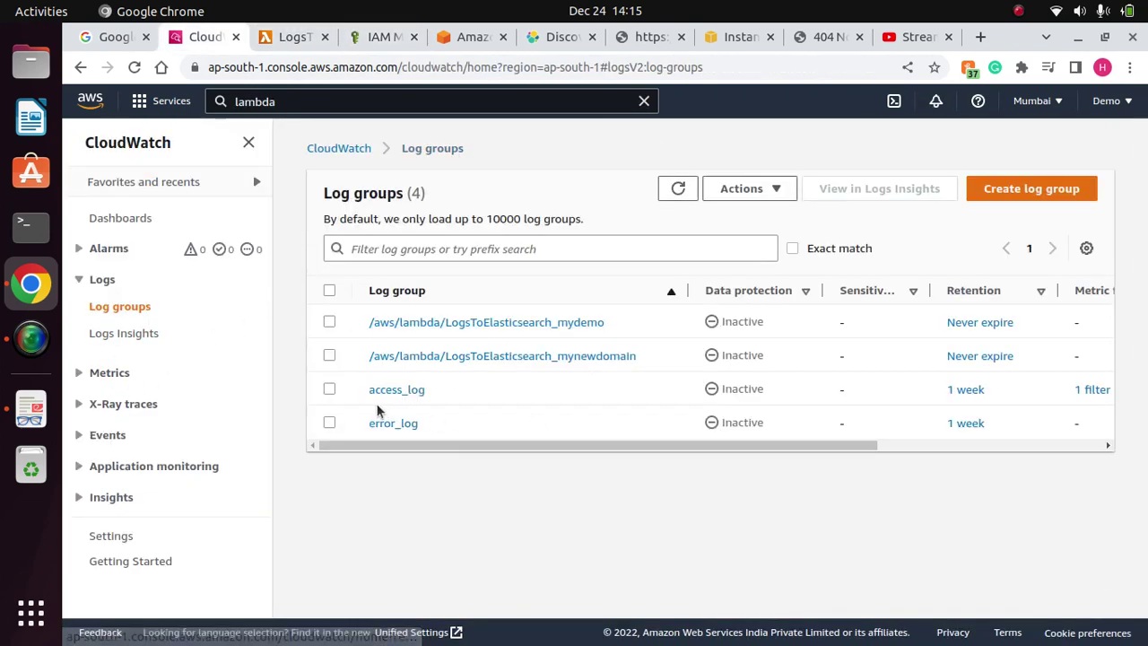
drag(602, 443, 833, 449)
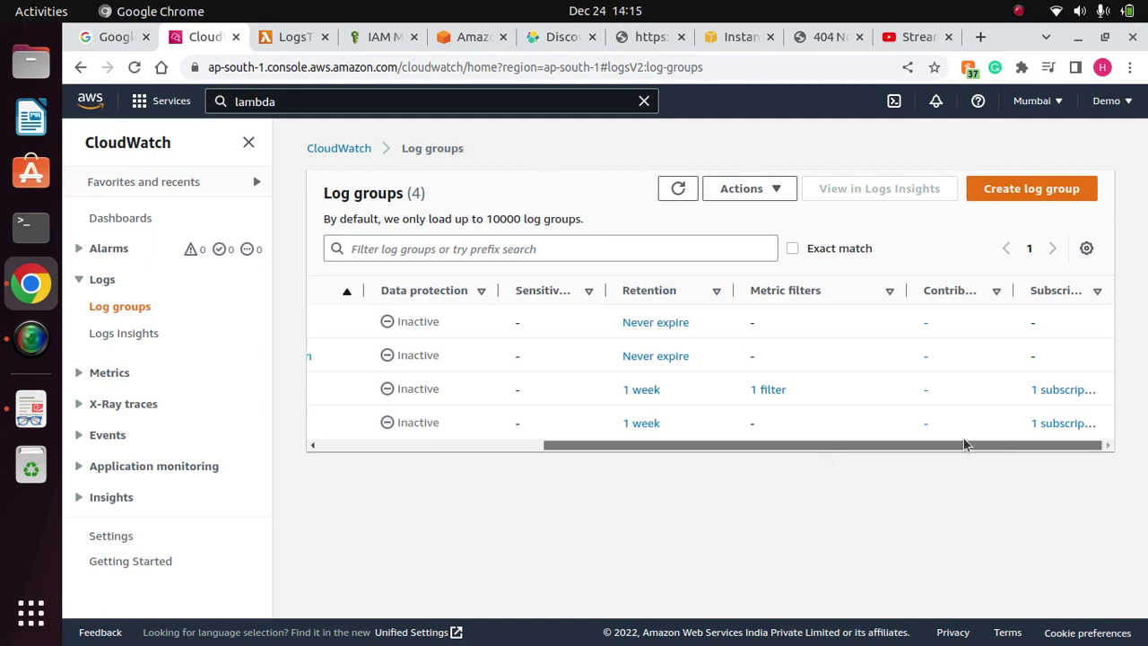
drag(644, 449, 361, 448)
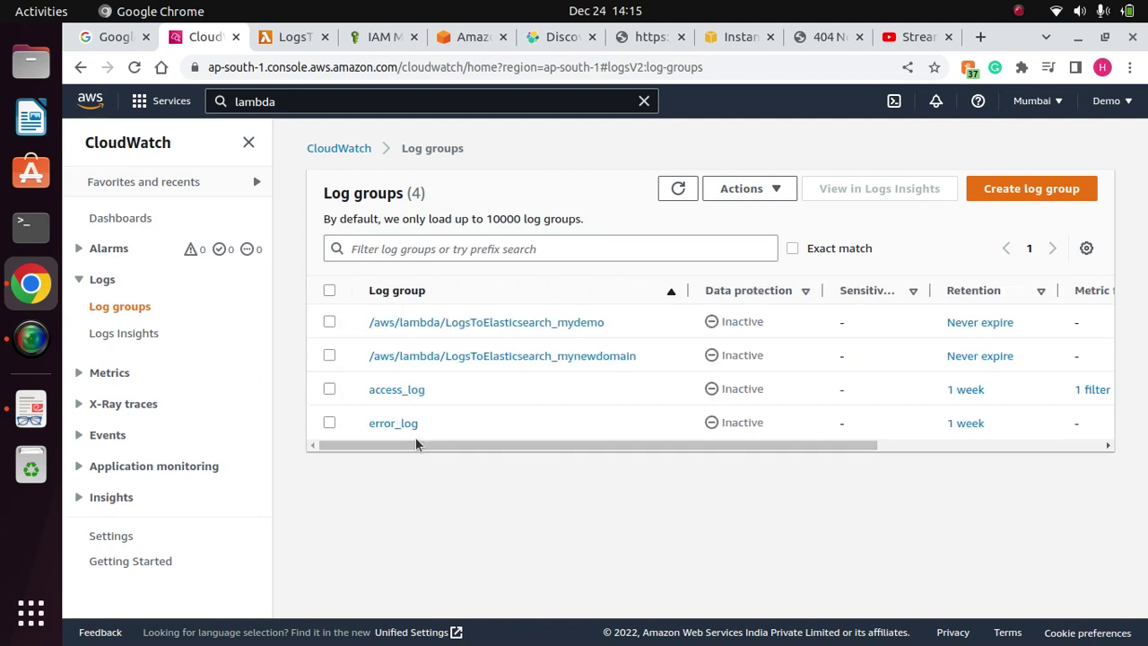
drag(457, 449, 809, 473)
Review error_log's subscription filter, CWLFilter.
click(1067, 424)
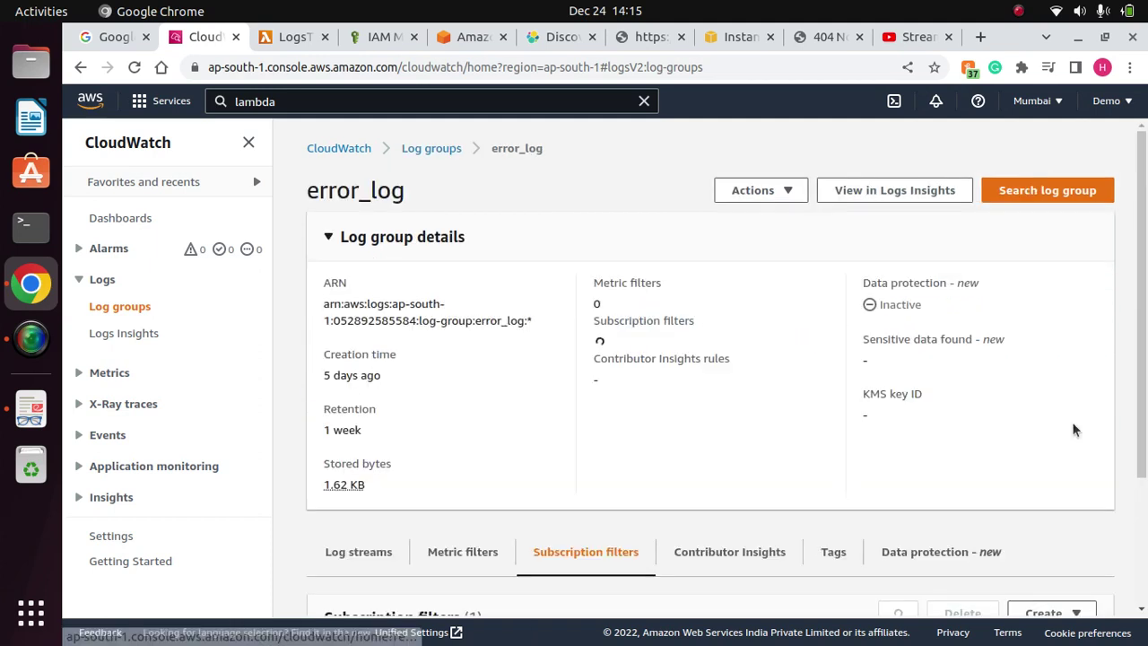
drag(1145, 385, 1120, 504)
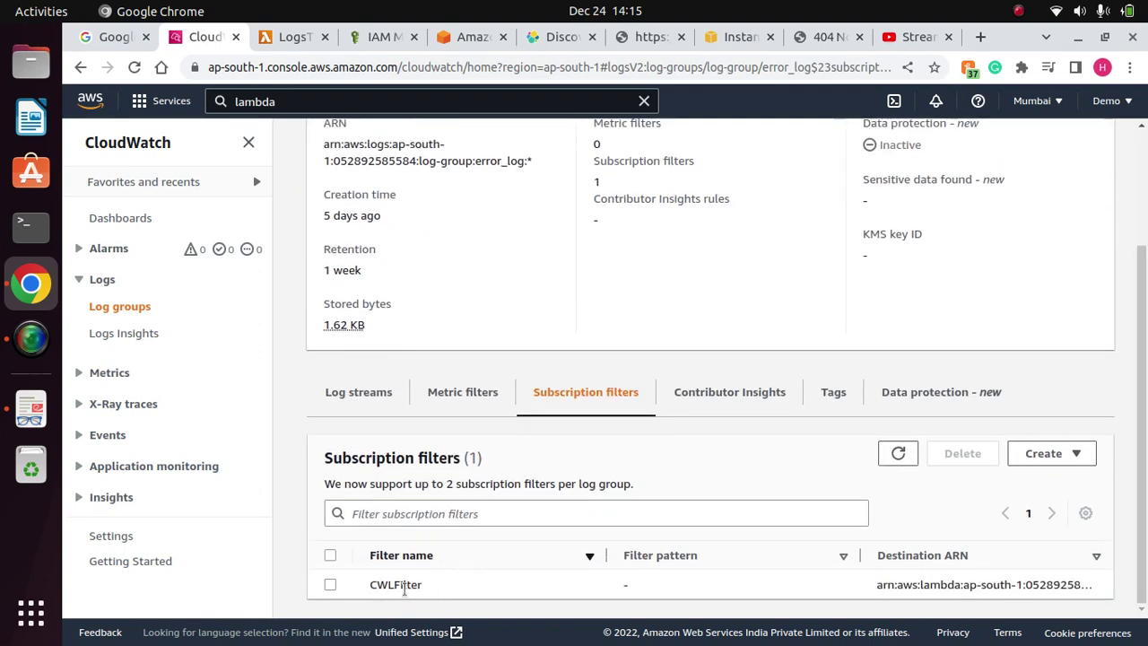
drag(410, 583, 325, 581)
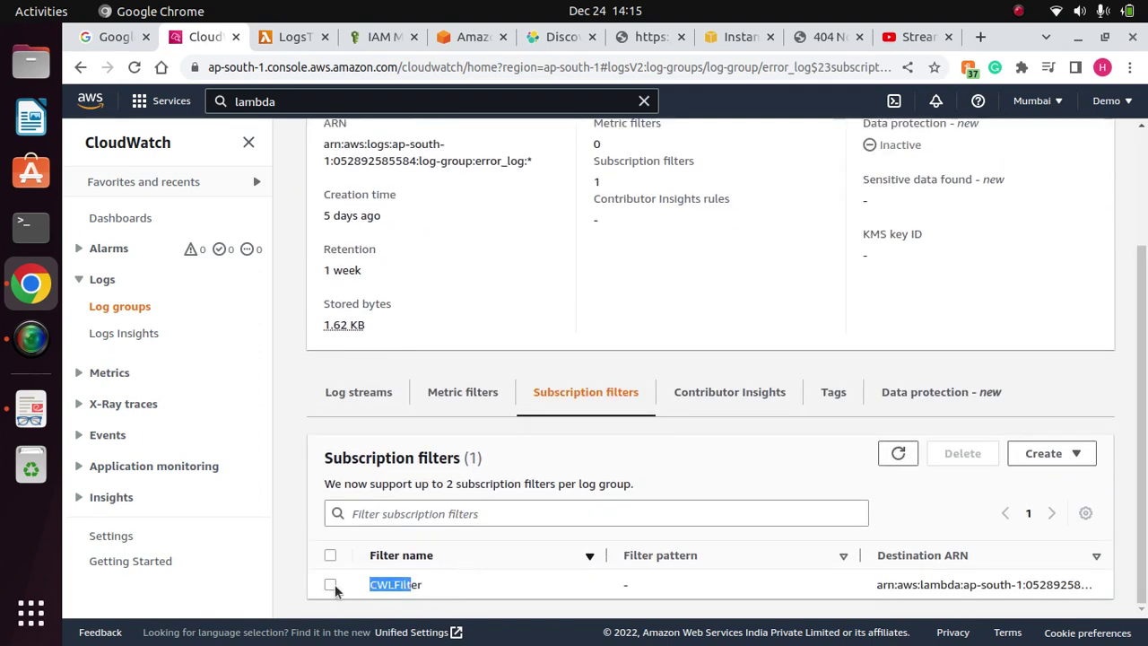
drag(1142, 363, 1139, 254)
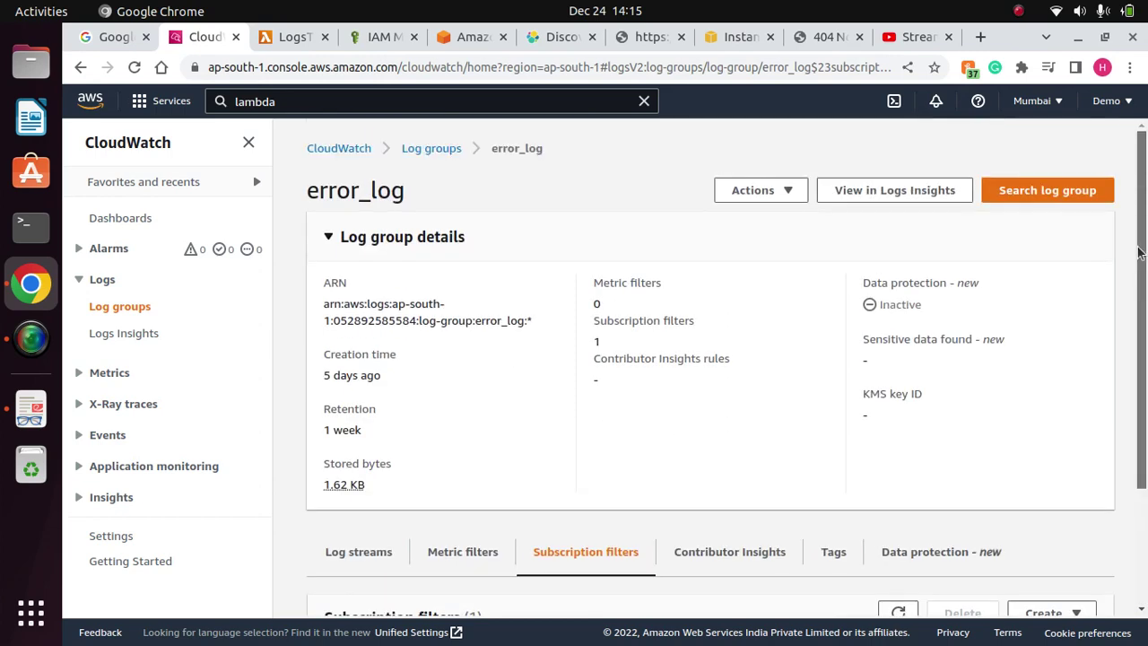
Review access_log's subscription filter, Filter2, which sends logs to a Lambda function.
click(424, 151)
drag(581, 445, 862, 472)
click(1056, 389)
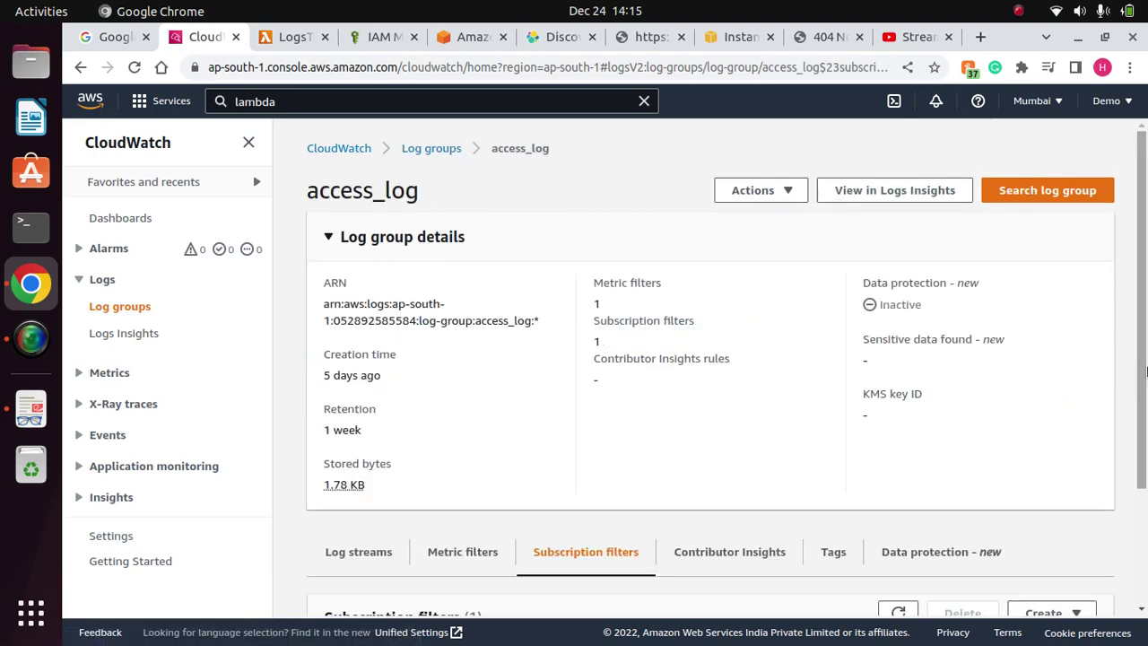
scroll(1146, 371, down, 4)
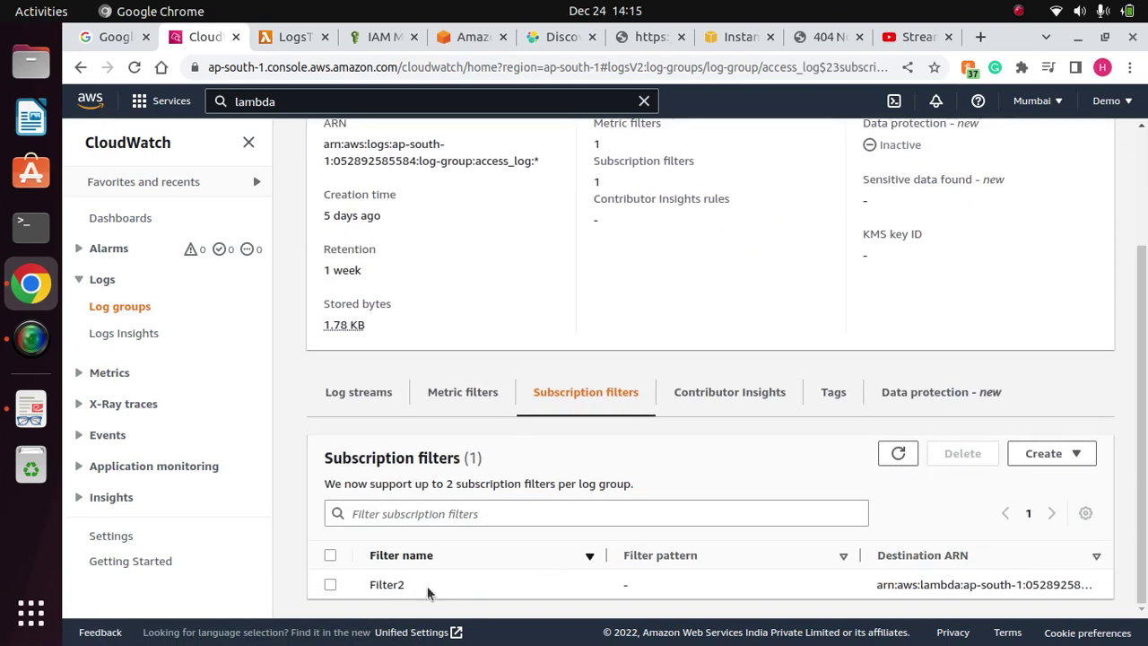
drag(427, 592, 358, 596)
click(443, 588)
drag(1141, 438, 1131, 314)
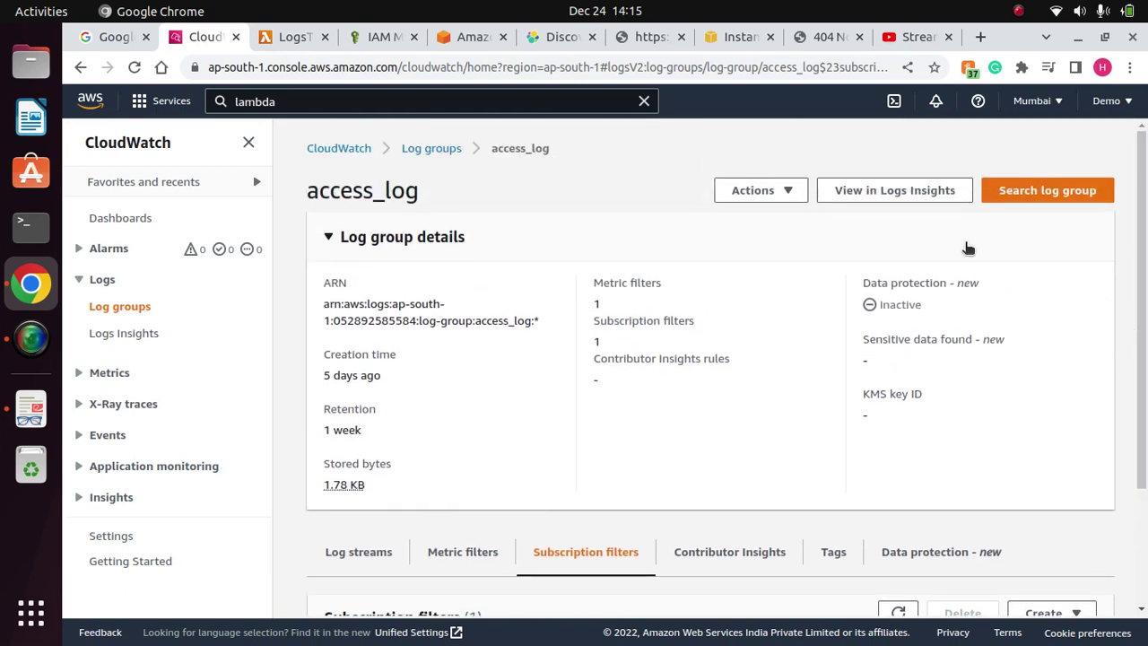
Add _type as a Discover column, showing access_log for all 4 hits.
click(565, 38)
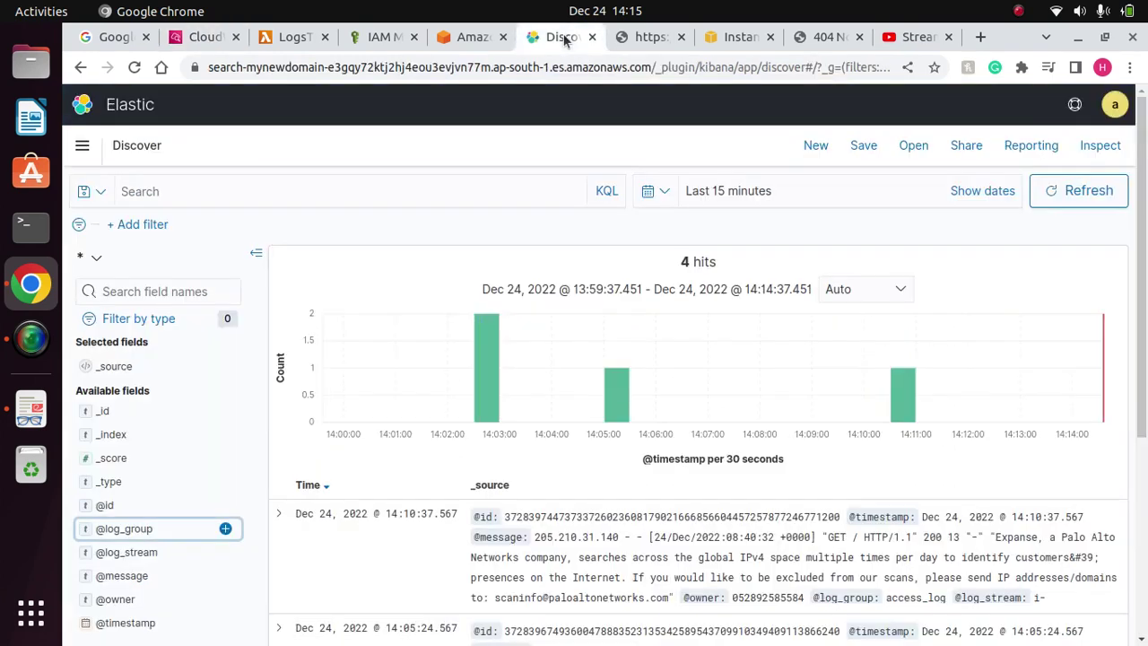
click(107, 483)
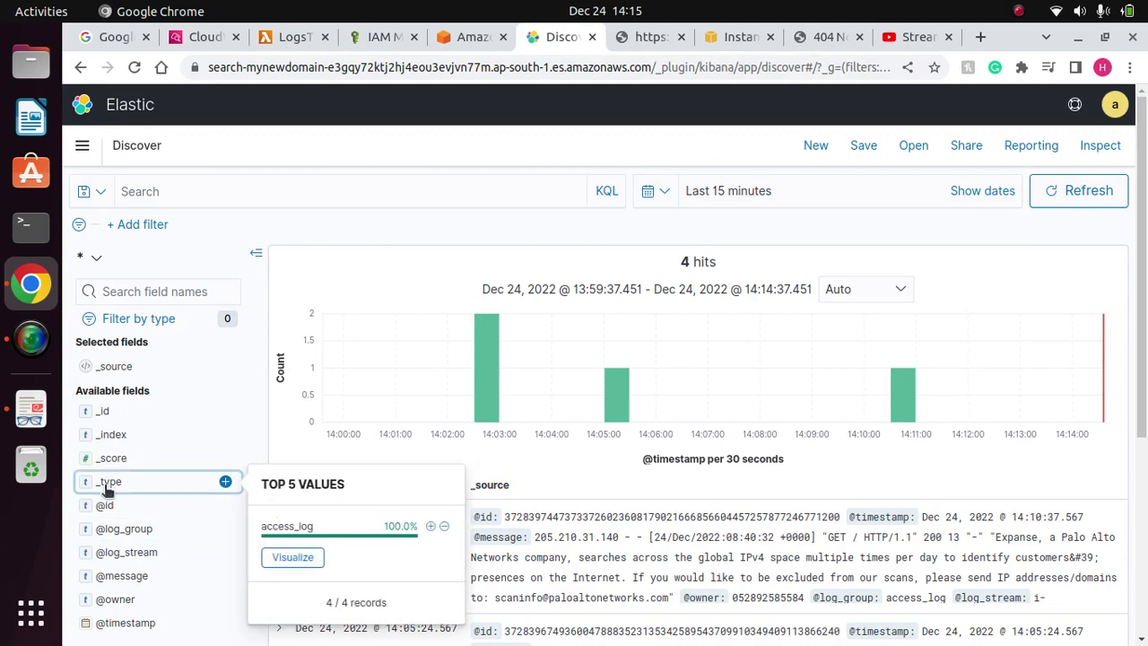
click(225, 482)
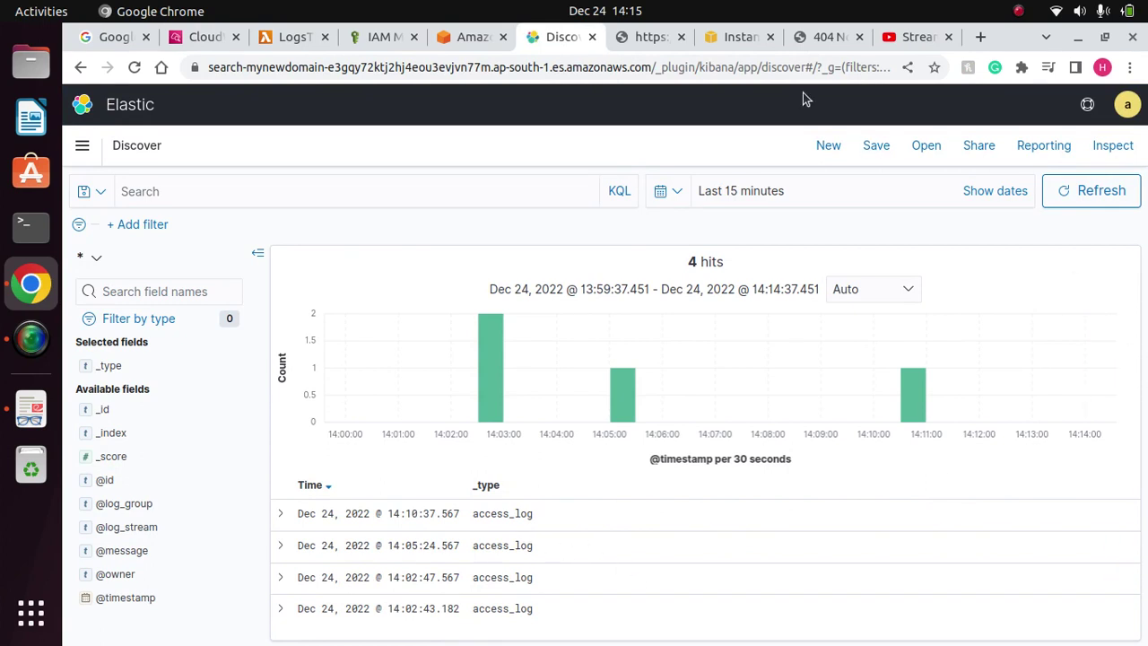
click(823, 37)
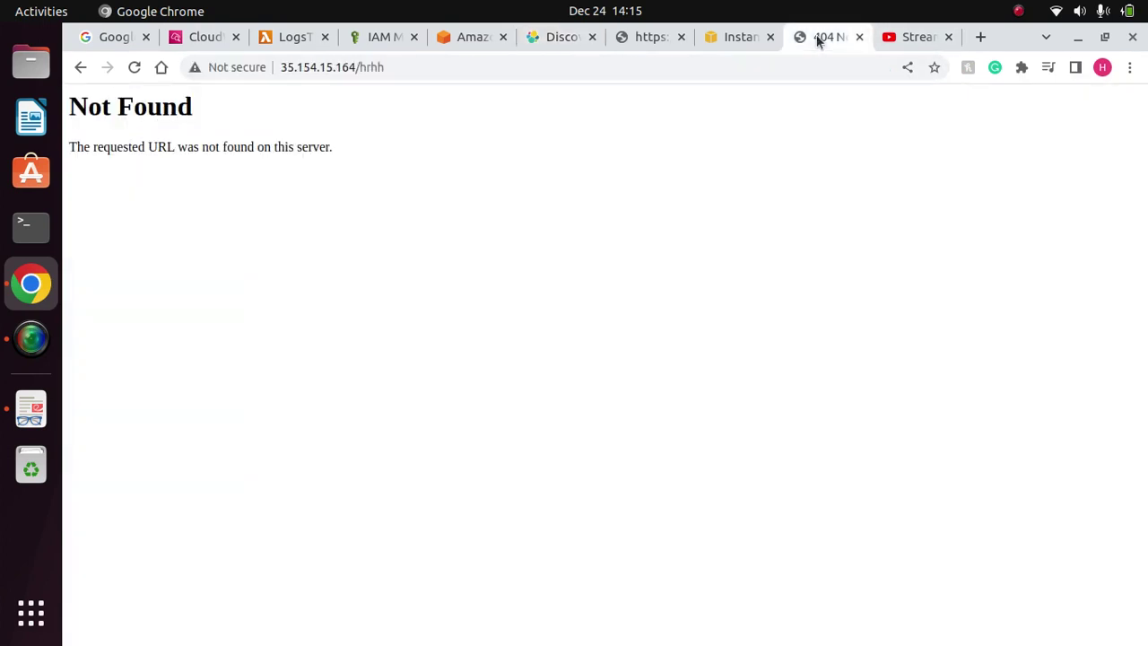
Reload 35.154.15.164/hrhh twice to generate two new access-log entries.
click(408, 68)
key(Return)
click(408, 69)
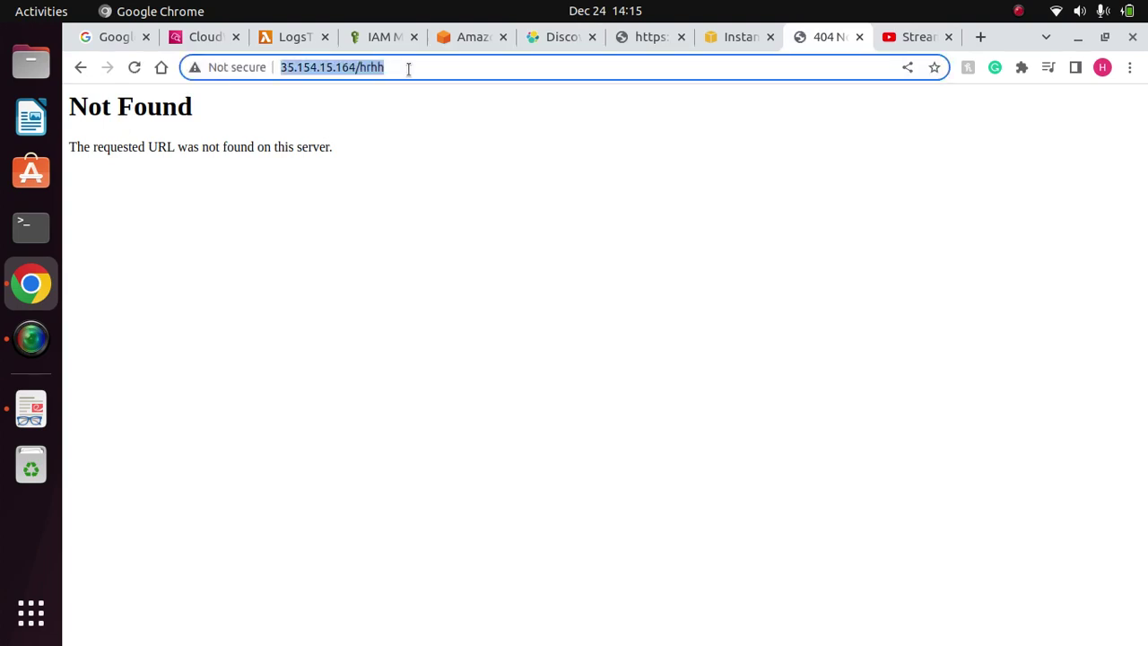
key(Return)
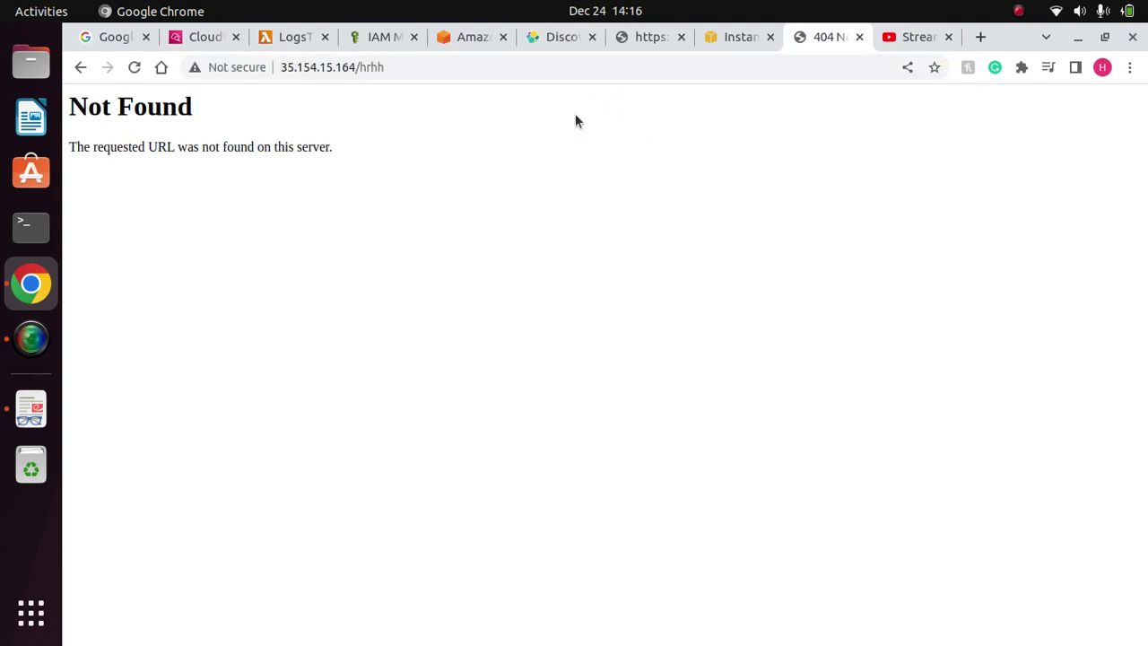
click(537, 40)
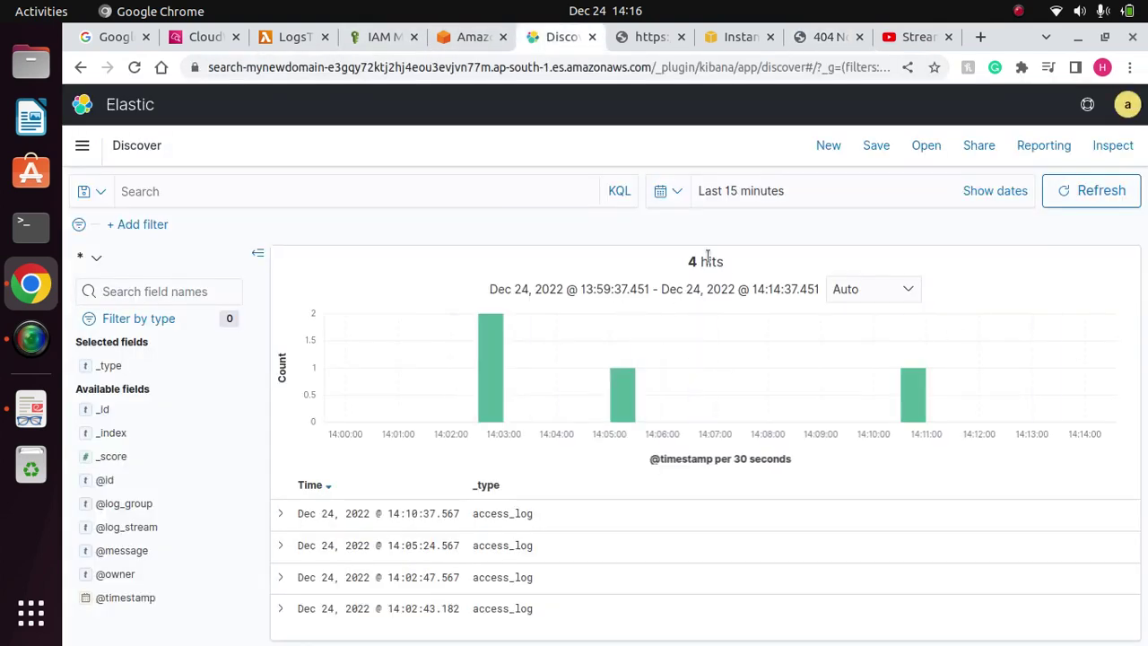
Reload Discover and confirm the hit count rose to 8.
click(134, 67)
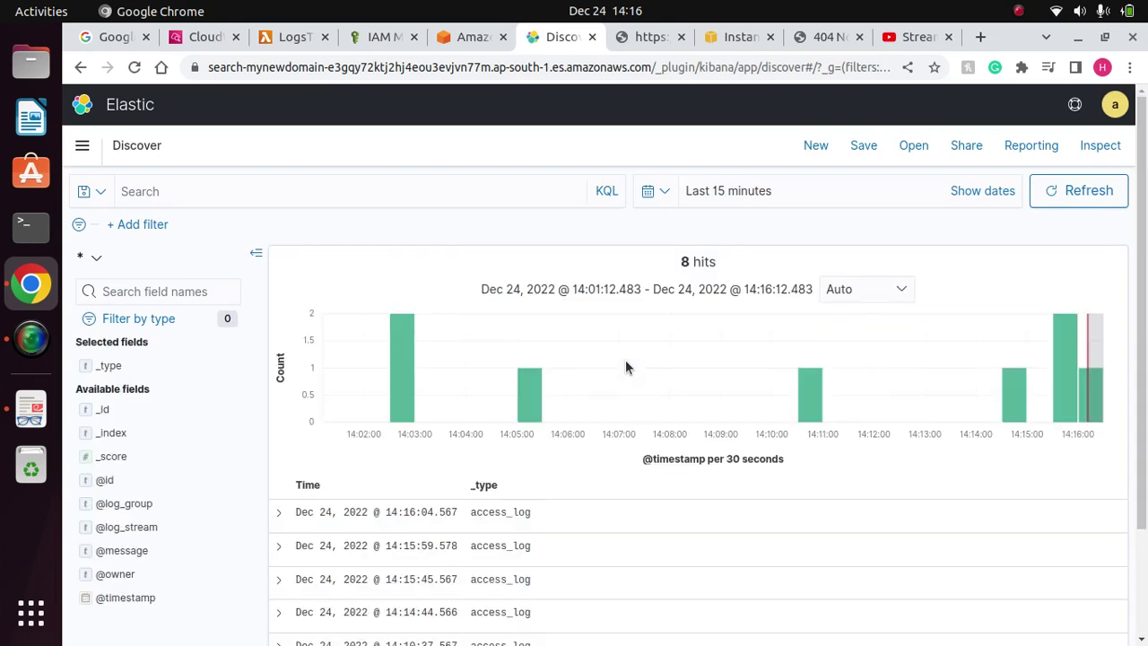
drag(1144, 333, 1145, 452)
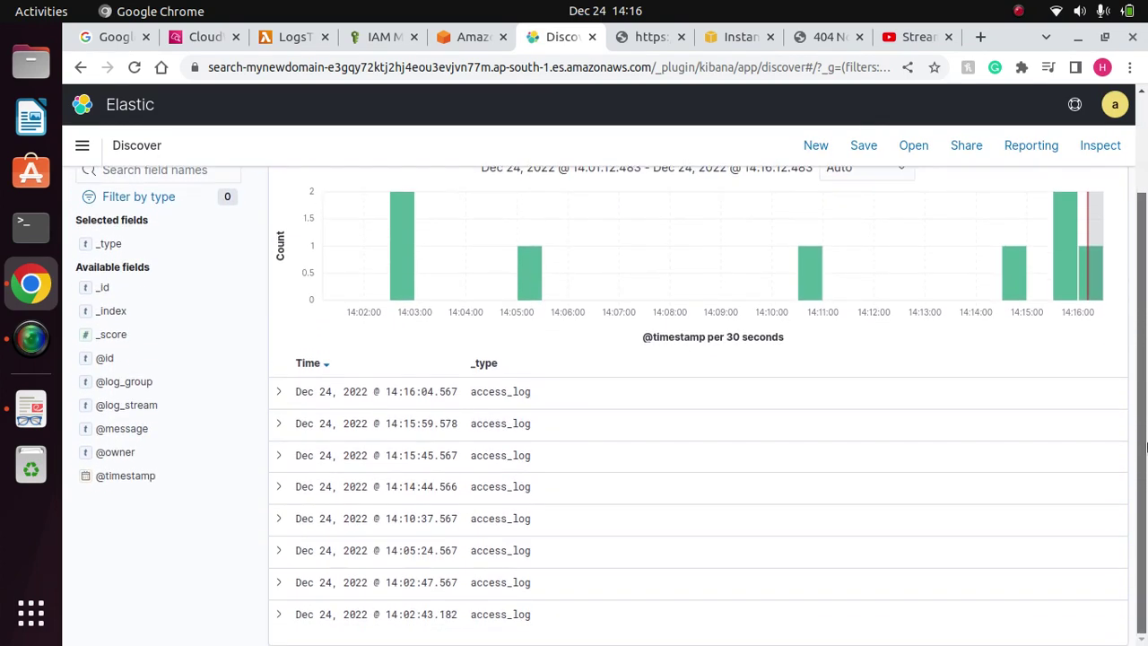
scroll(1145, 433, up, 2)
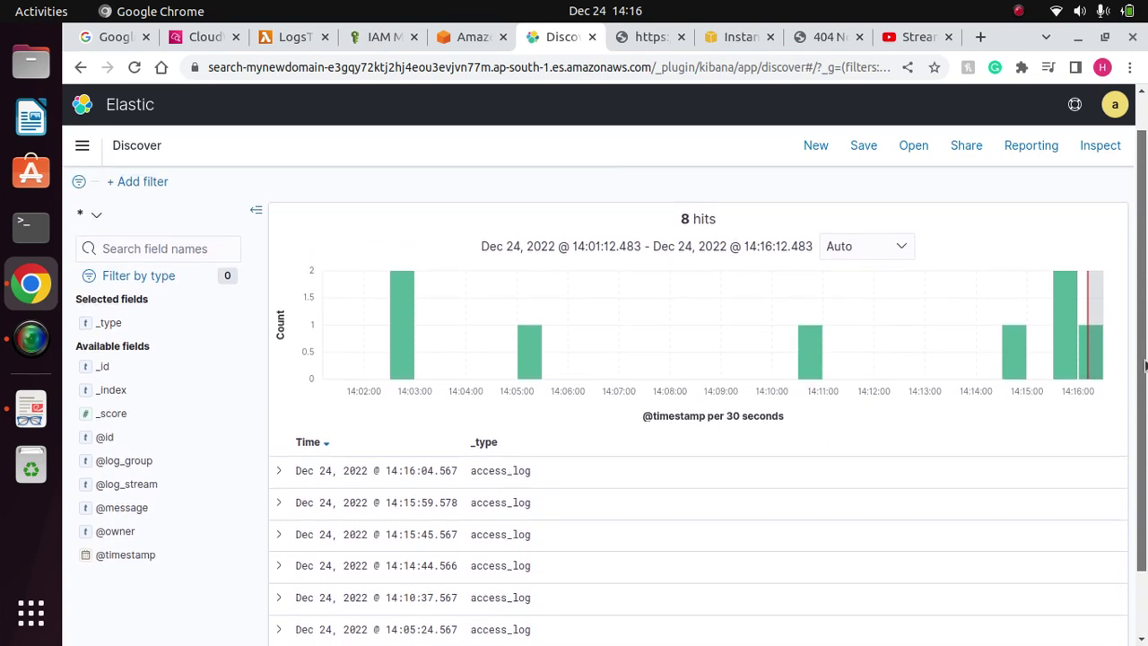
drag(728, 233, 649, 228)
click(733, 227)
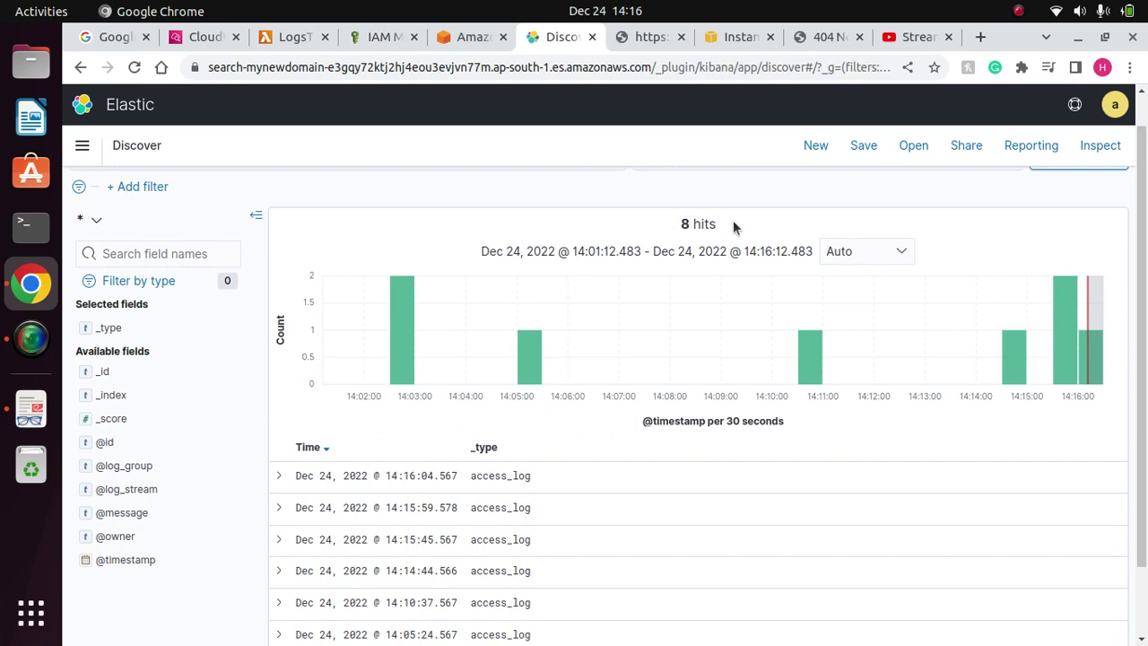
drag(736, 225, 670, 229)
click(778, 228)
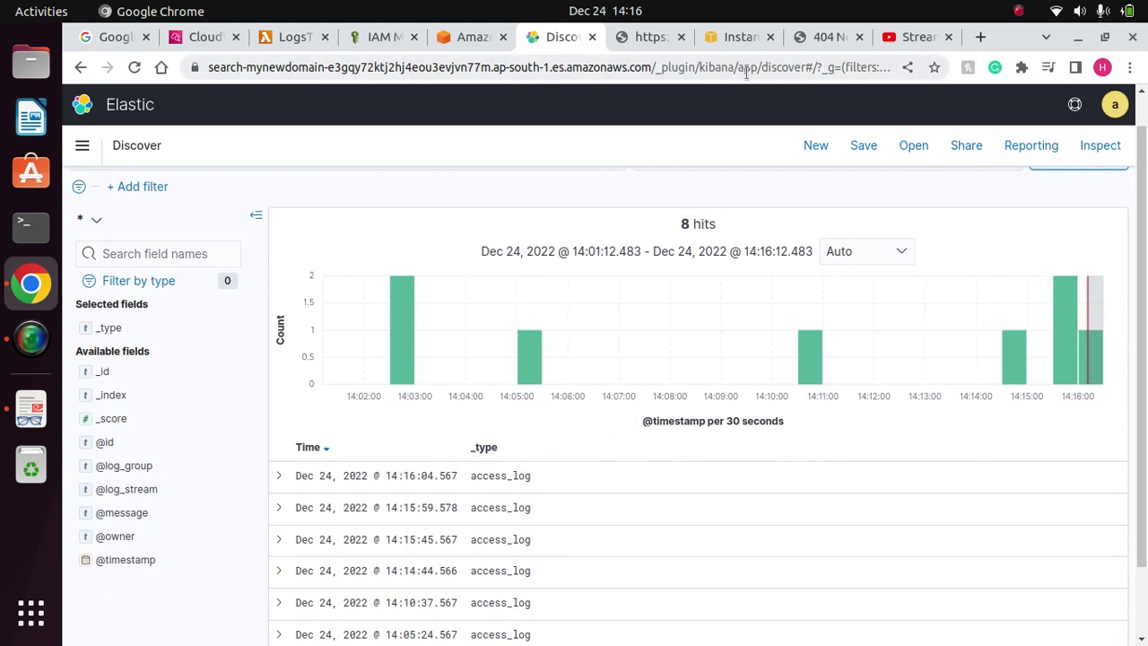
Go to the 404 Not Found tab and put the cursor in its address bar.
click(826, 37)
click(408, 66)
click(408, 65)
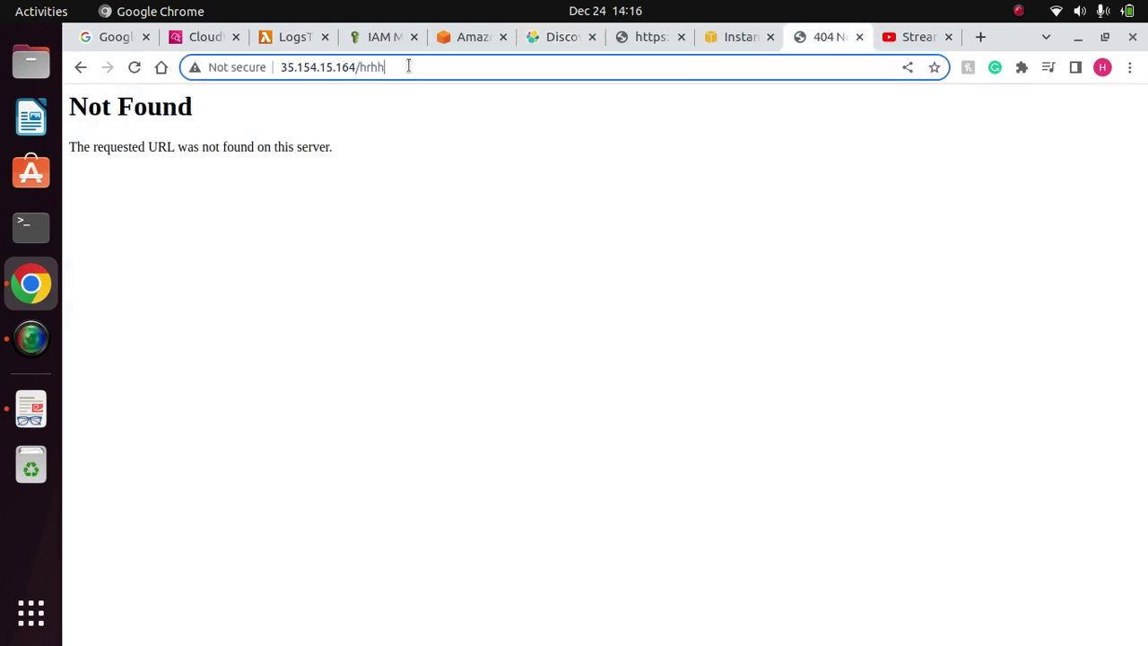
Remove /hrhh and load 35.154.15.164, which shows 'Hellow World'.
key(BackSpace)
key(BackSpace)
key(BackSpace)
key(BackSpace)
key(BackSpace)
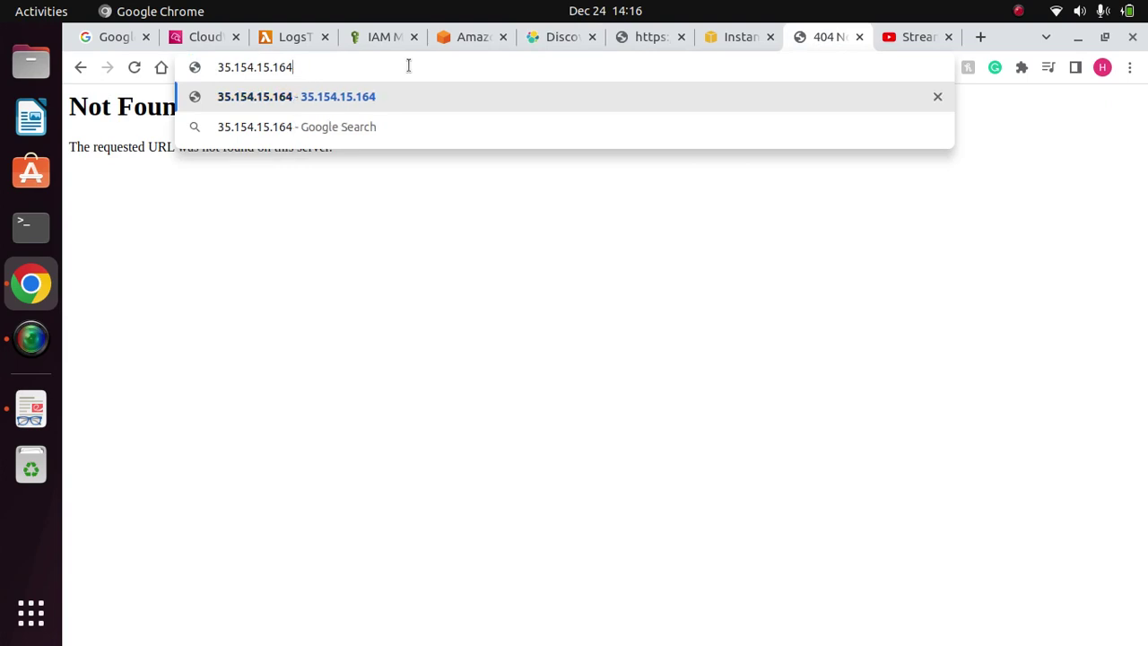
key(Return)
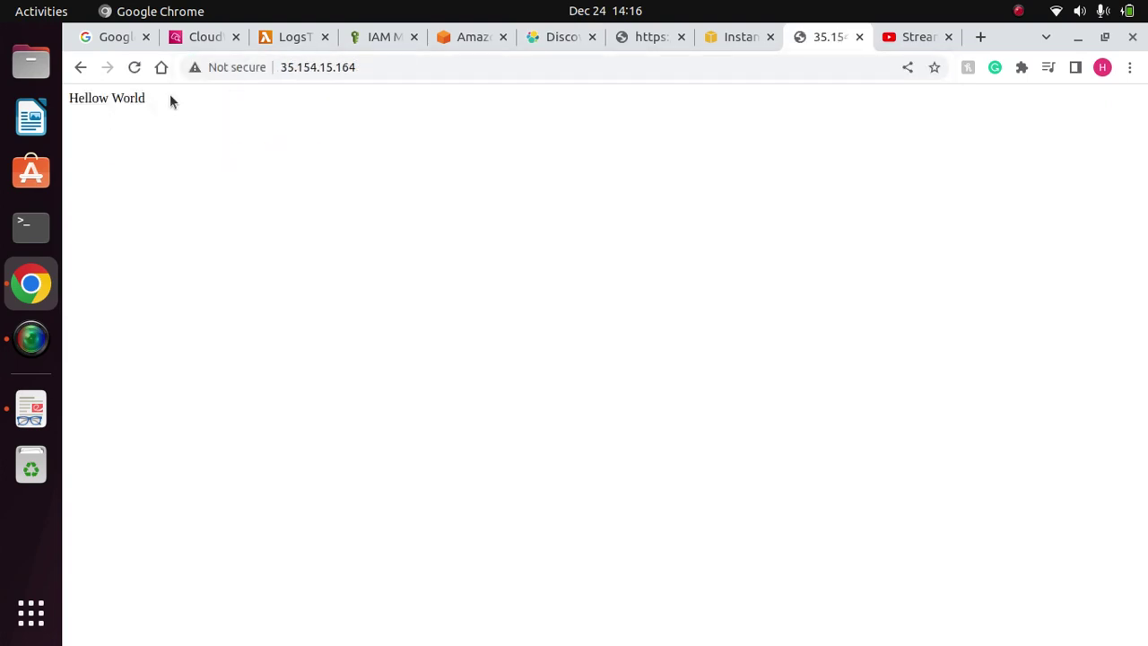
drag(170, 101, 67, 99)
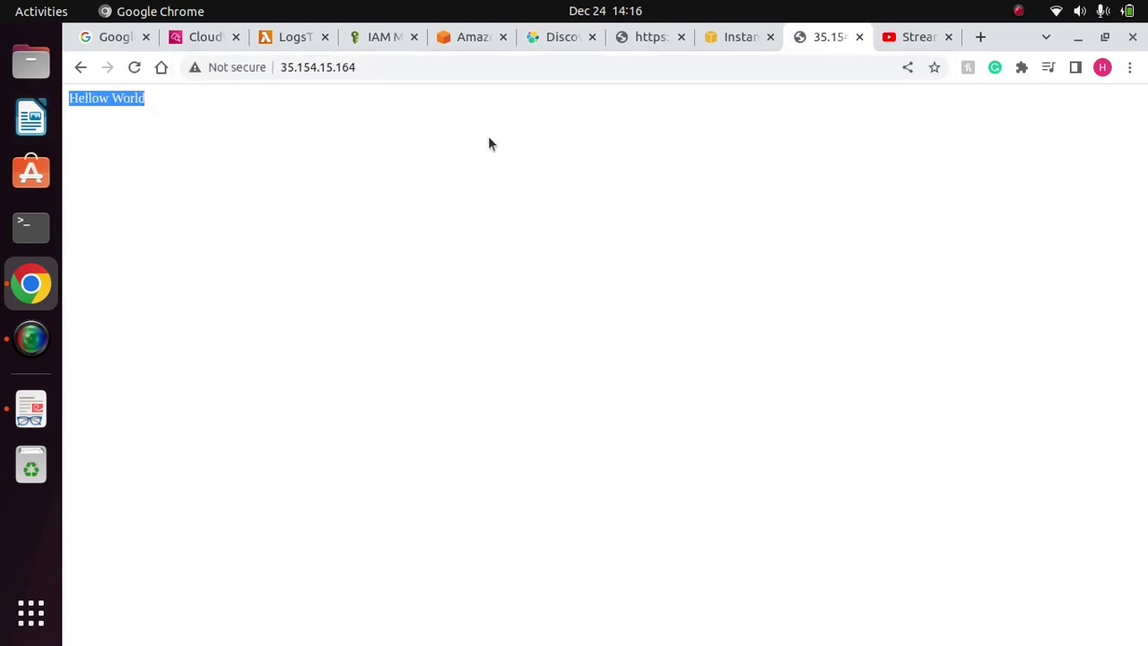
click(565, 37)
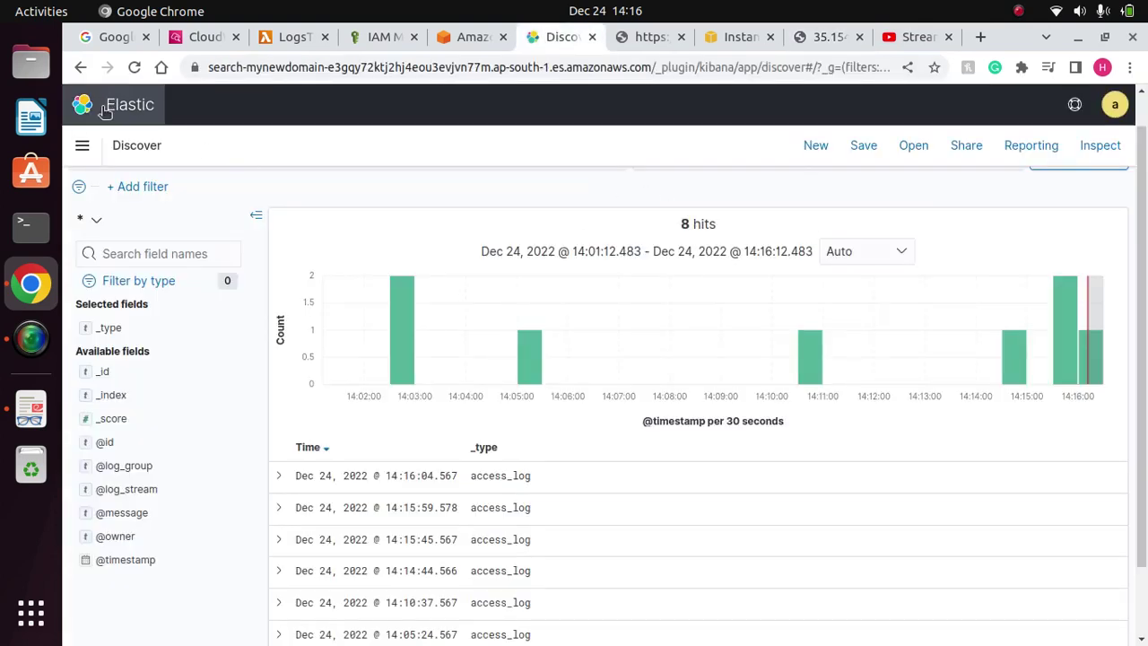
Refresh Discover twice until the GET / request appears, bringing the count to 9 hits.
click(134, 69)
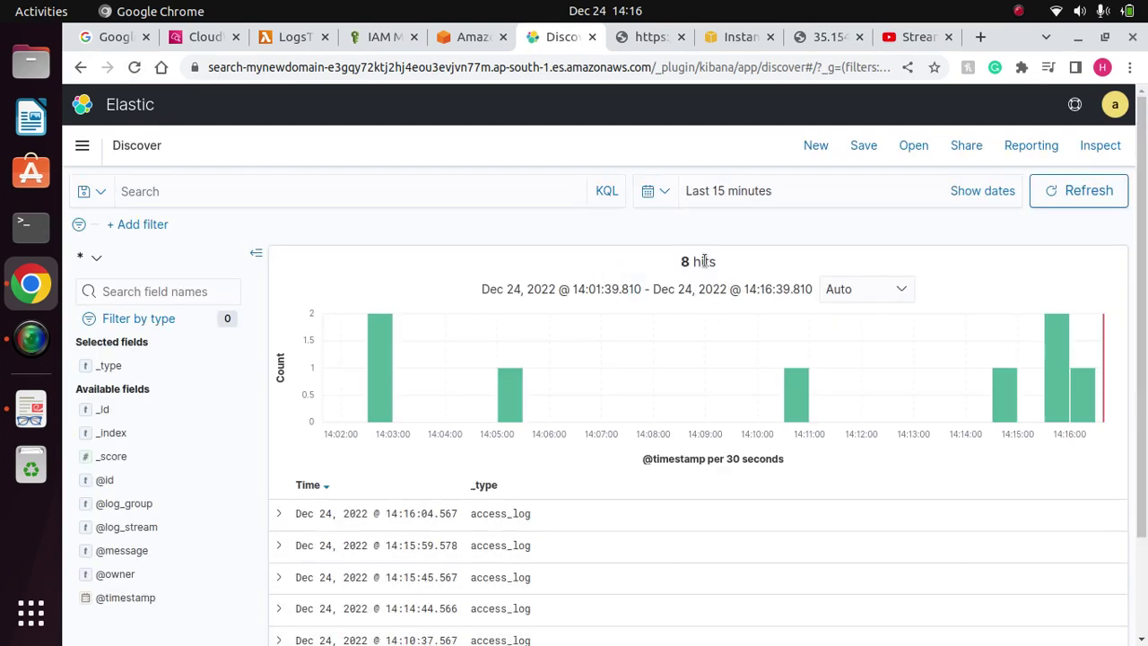
click(134, 67)
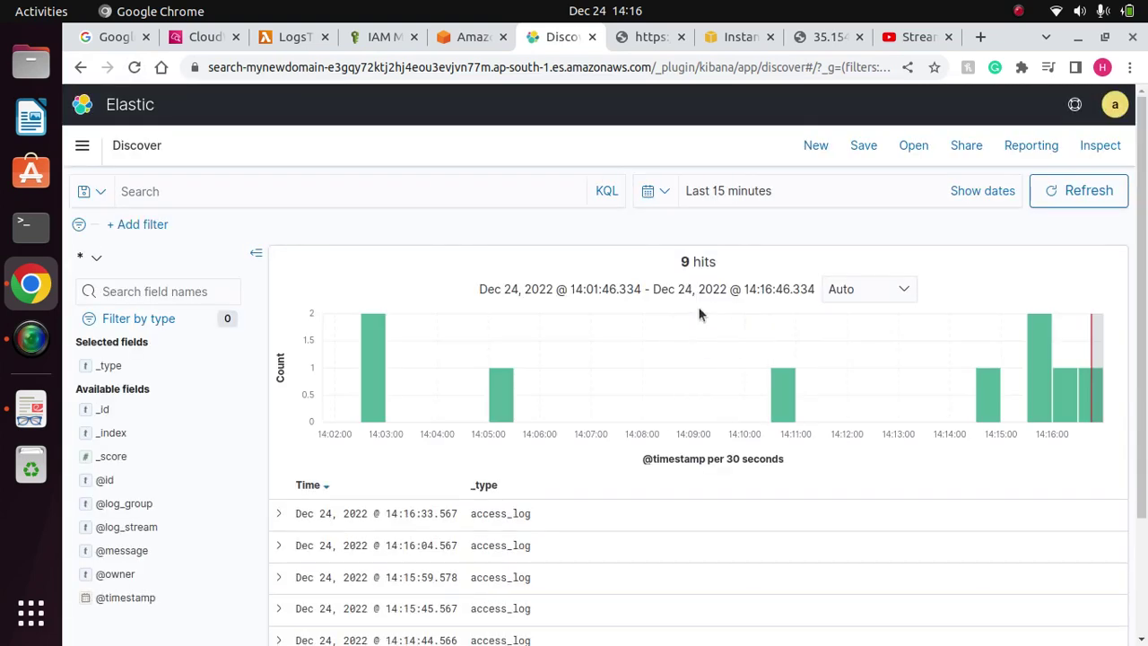
drag(720, 267, 679, 263)
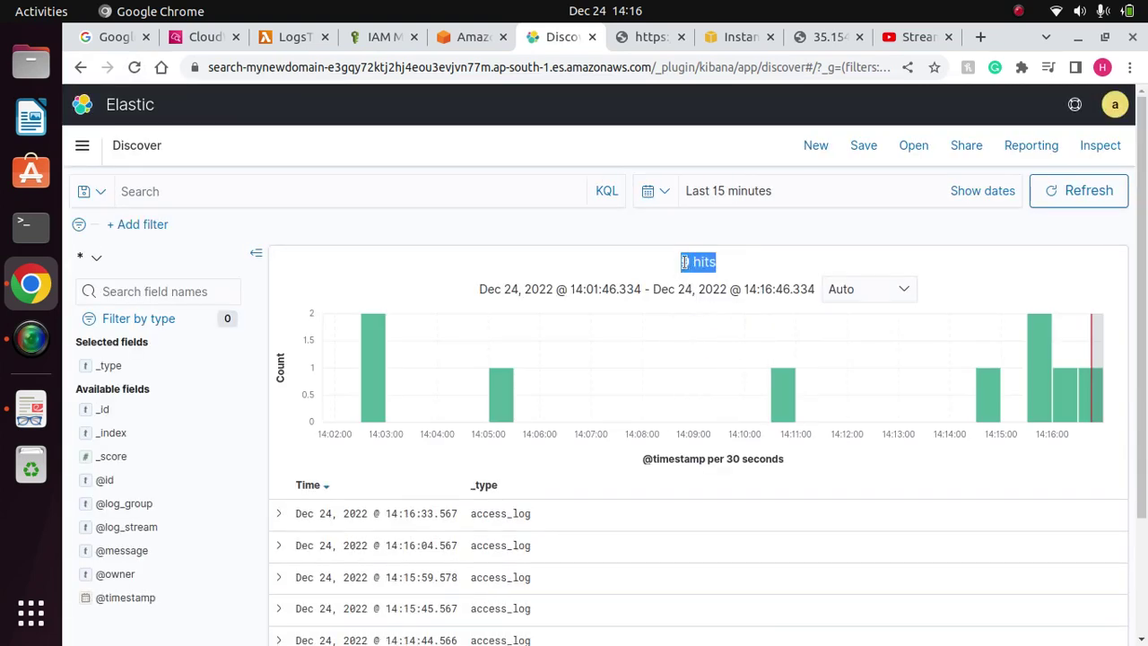
click(749, 265)
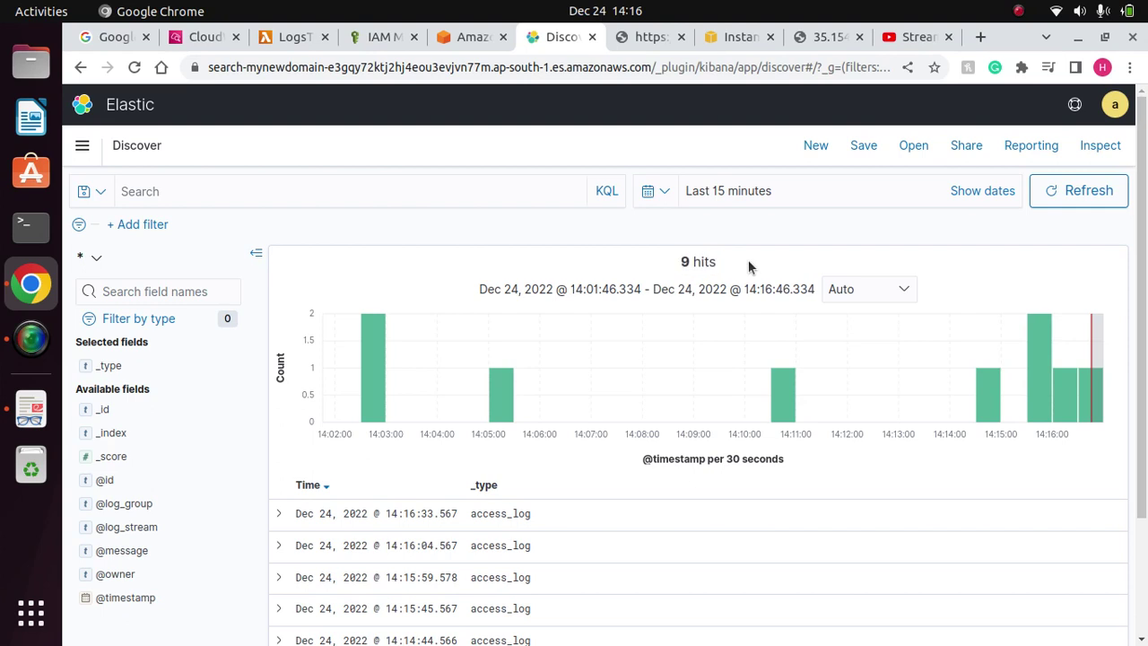
click(913, 235)
scroll(628, 296, down, 3)
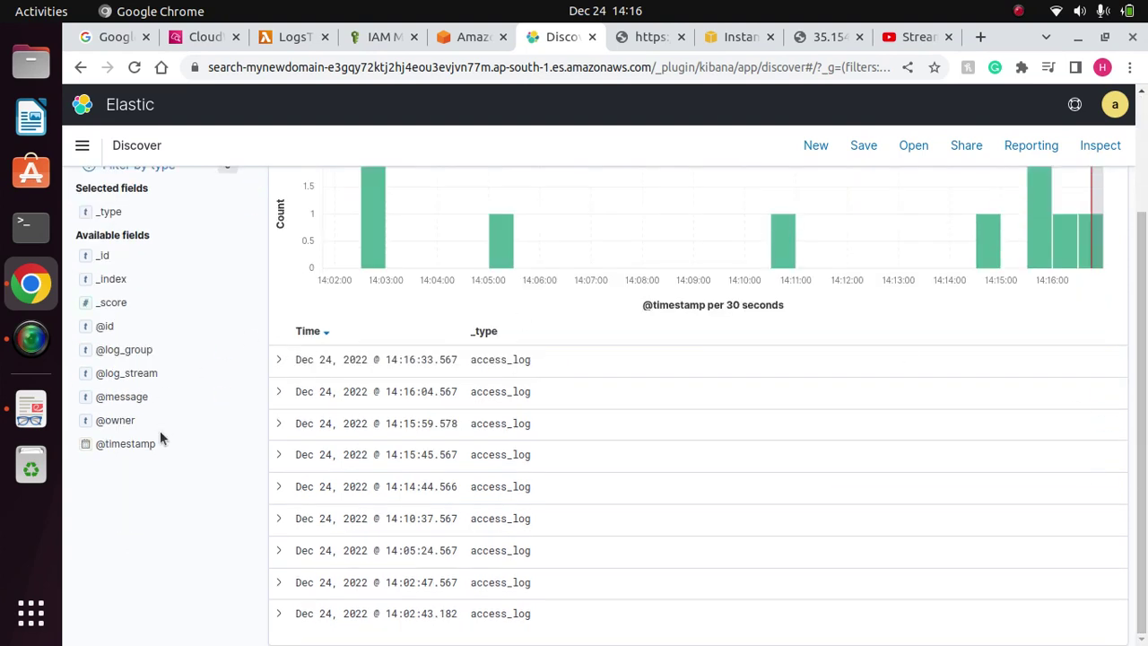
mouse_move(99, 405)
click(226, 396)
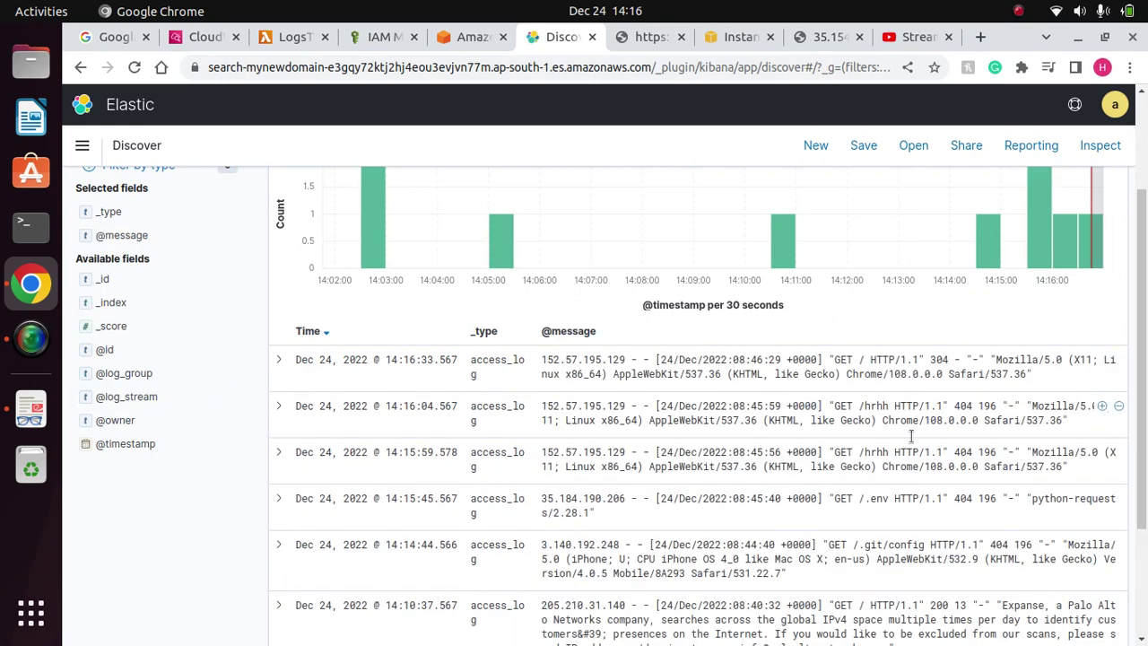
click(1132, 560)
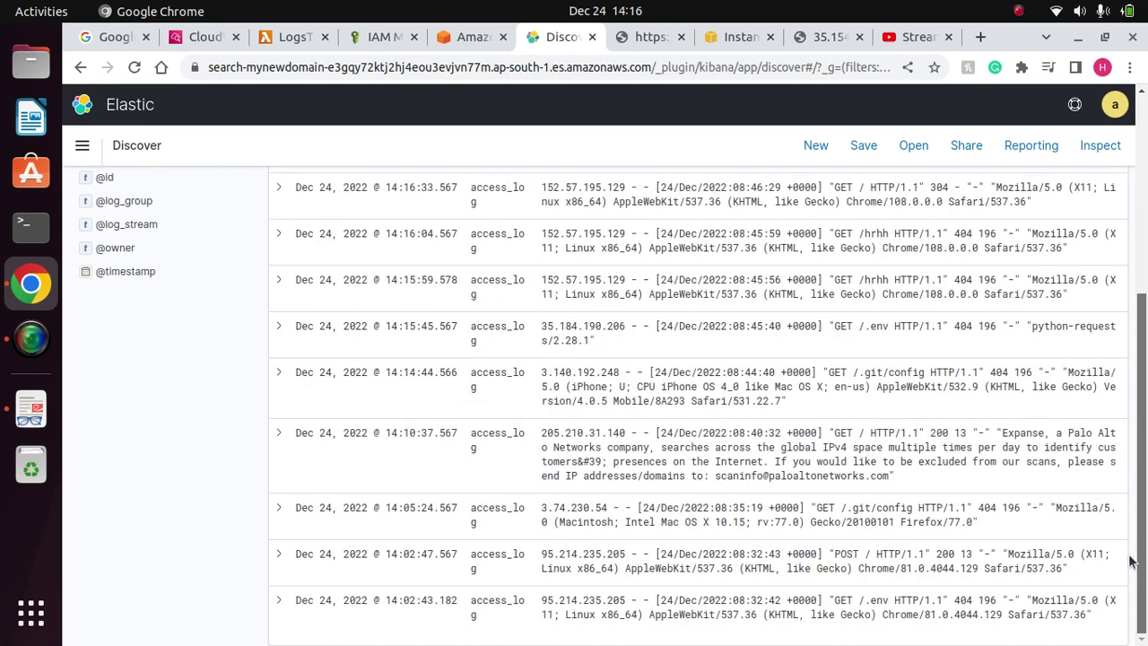
scroll(1131, 561, up, 5)
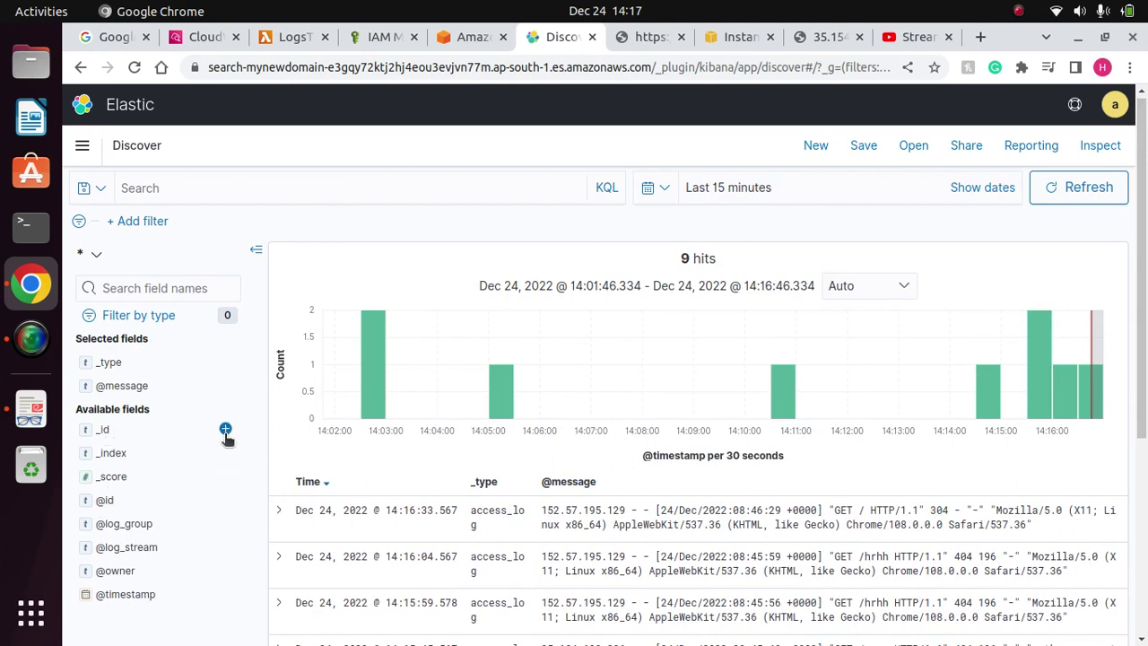
click(225, 429)
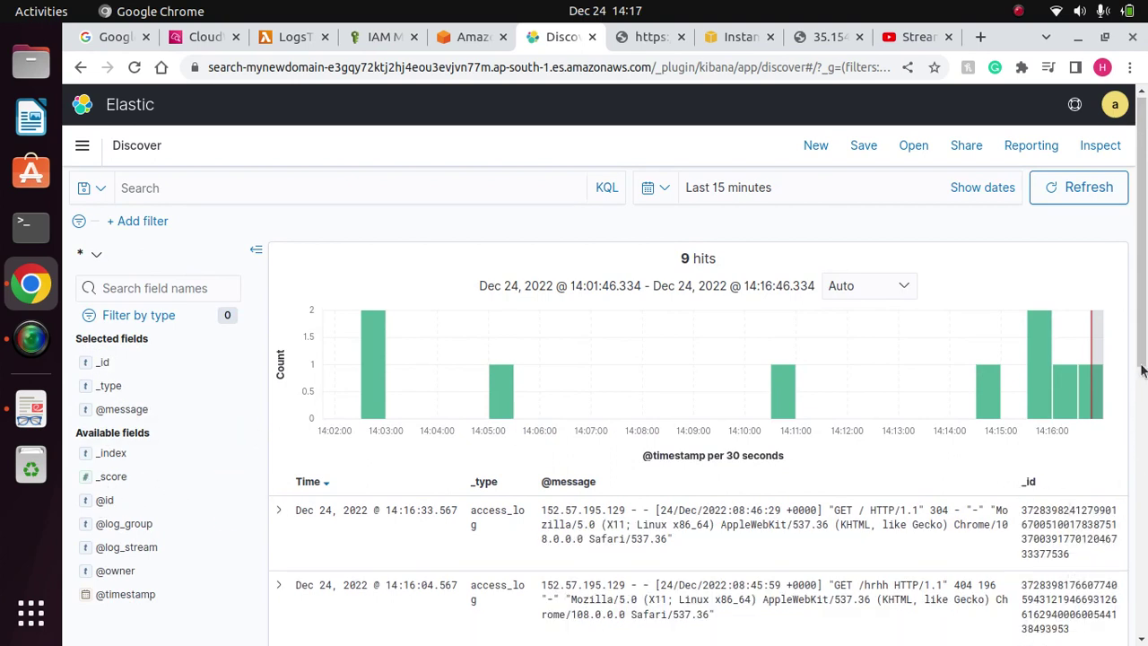
scroll(1141, 371, down, 3)
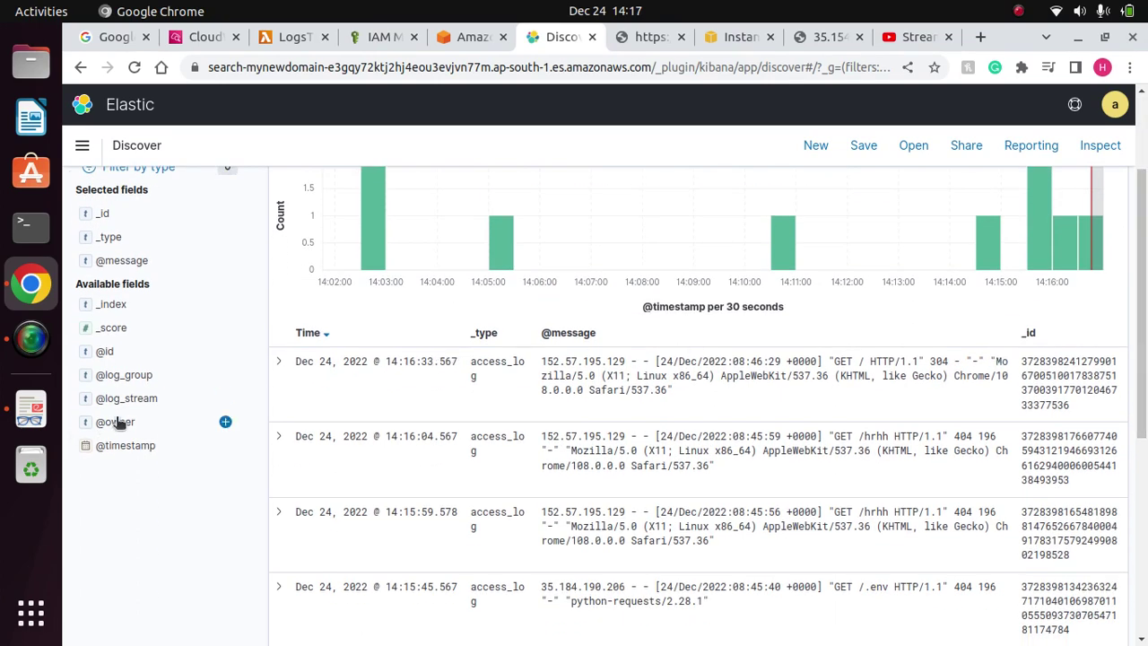
click(225, 422)
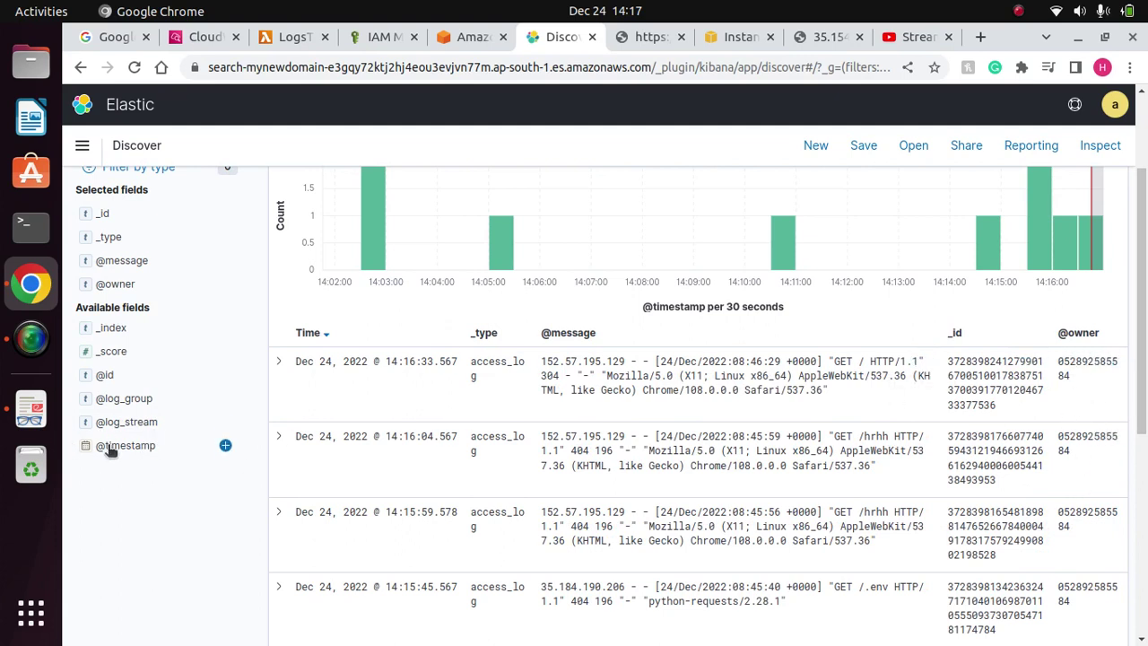
click(226, 421)
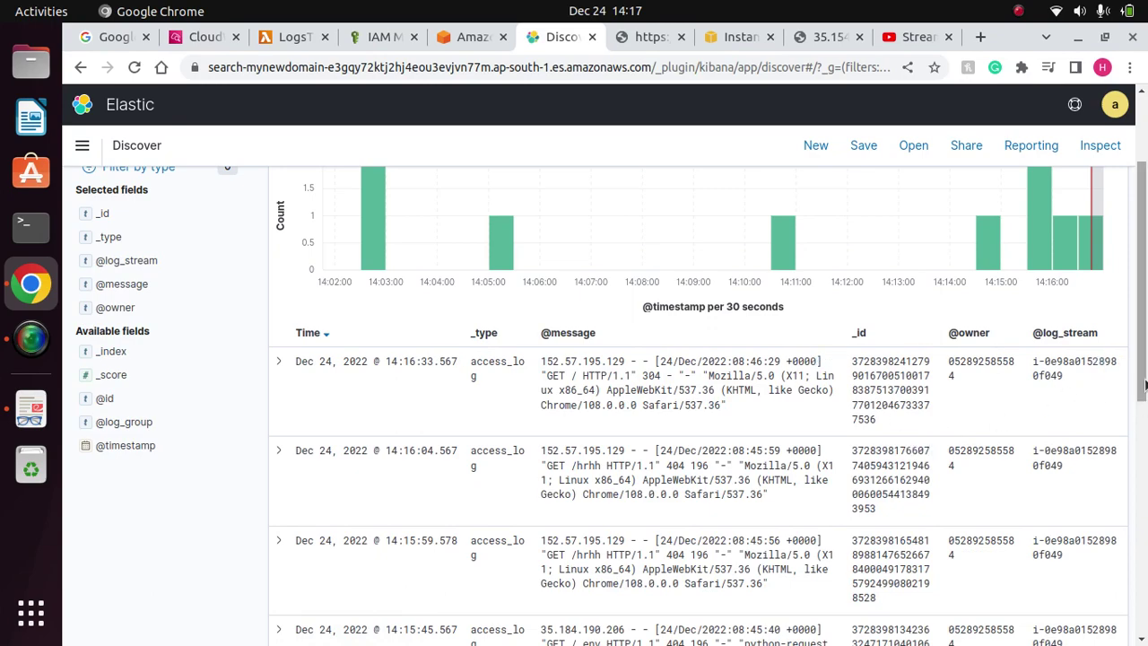
drag(1143, 364, 1144, 294)
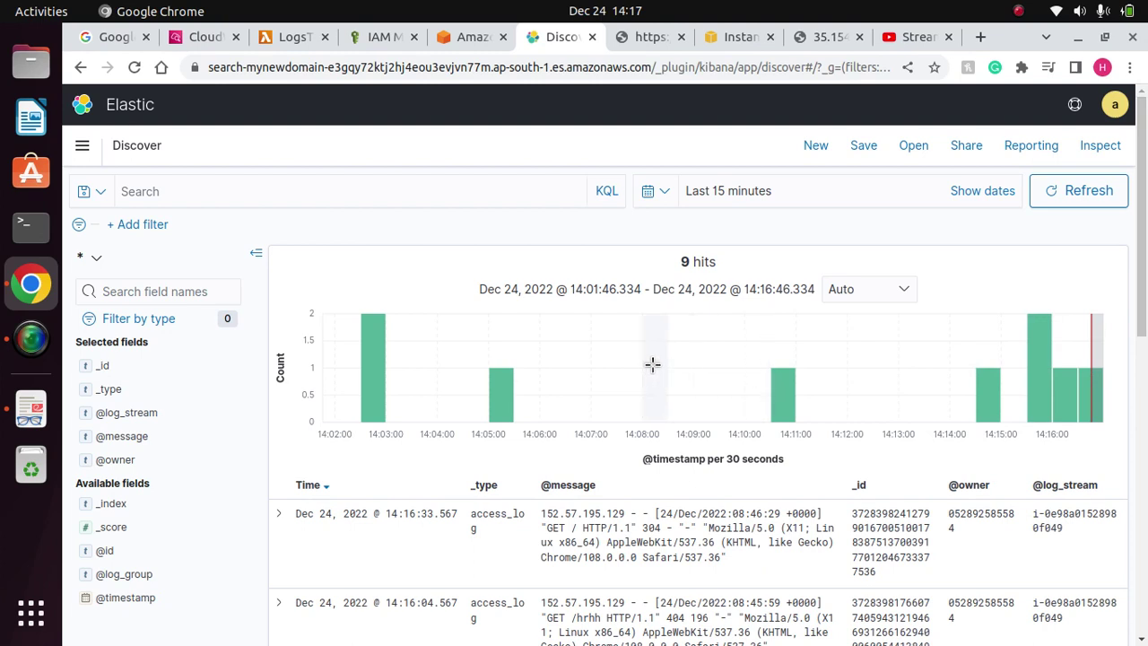
Set the histogram interval to Minute, after briefly trying Millisecond and Second.
click(888, 291)
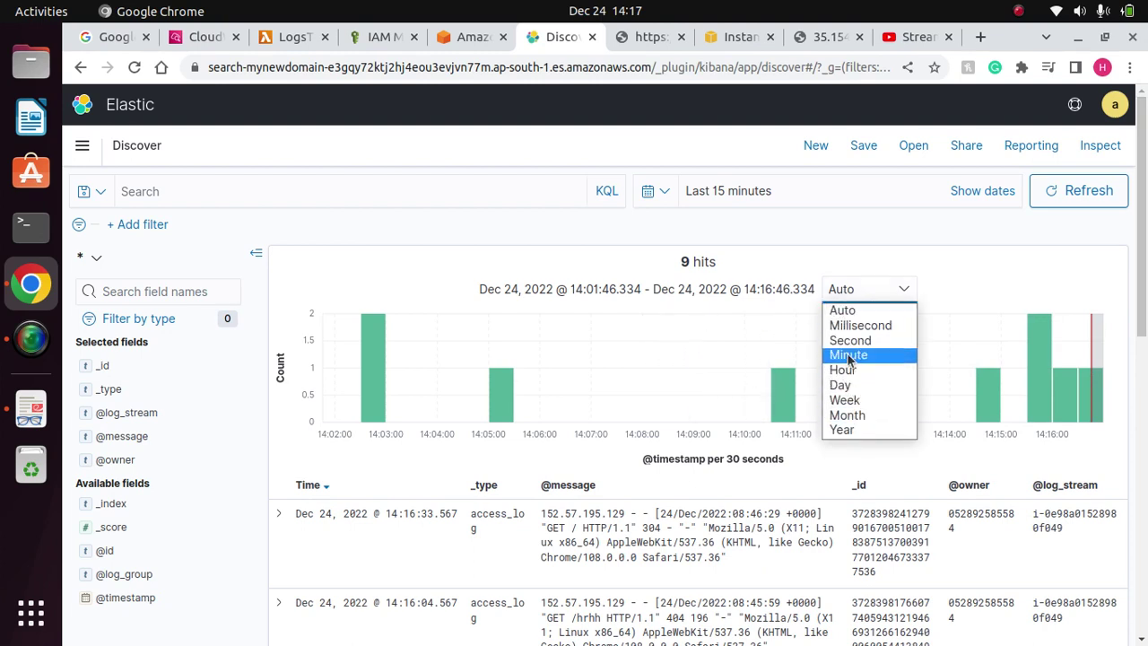
click(859, 324)
click(875, 296)
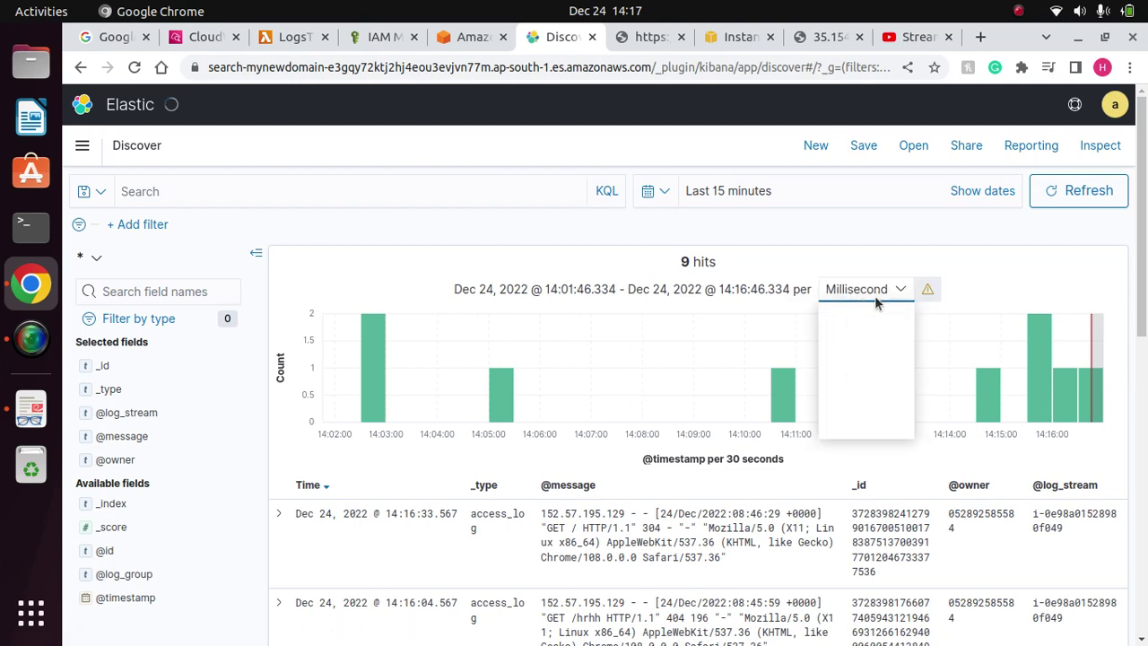
click(865, 344)
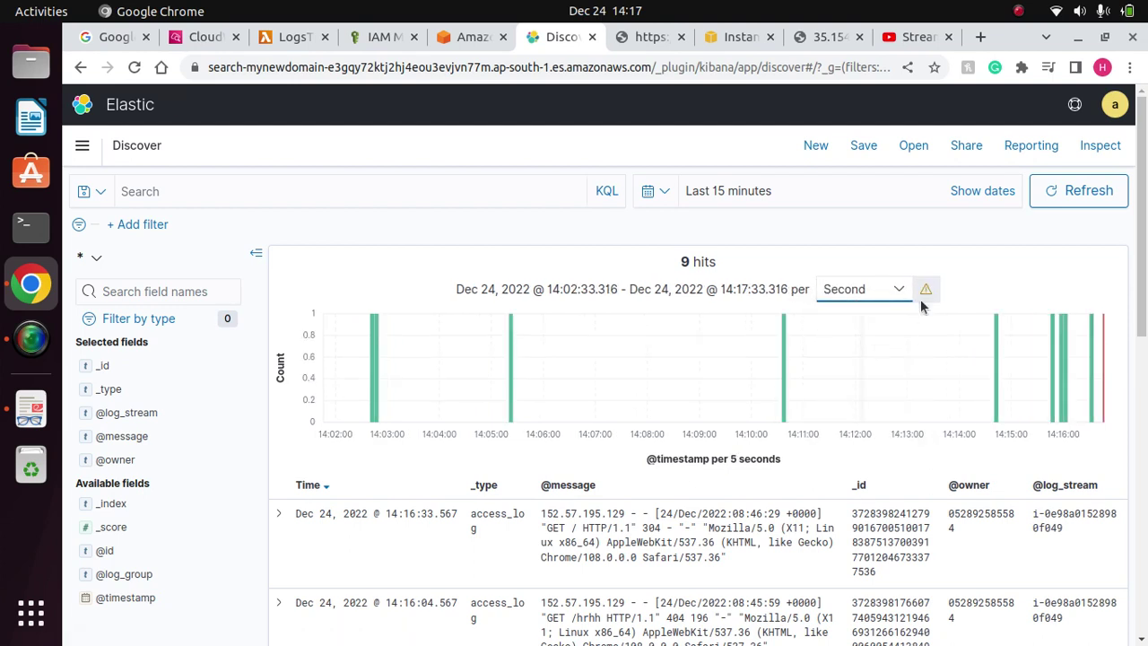
click(900, 299)
click(862, 355)
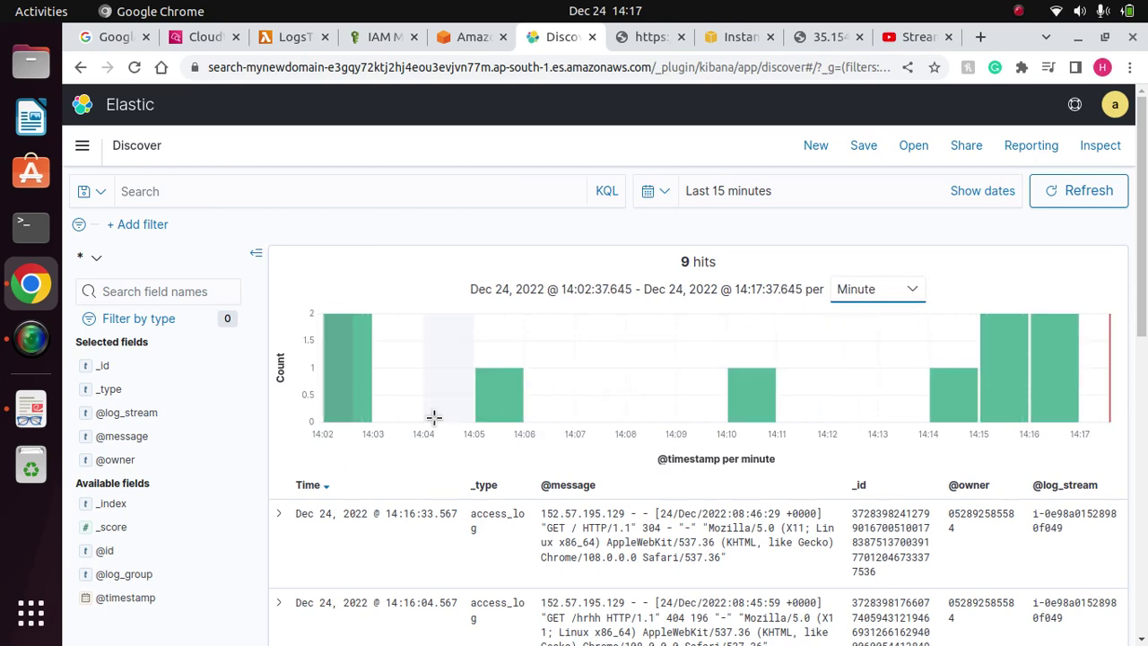
click(81, 145)
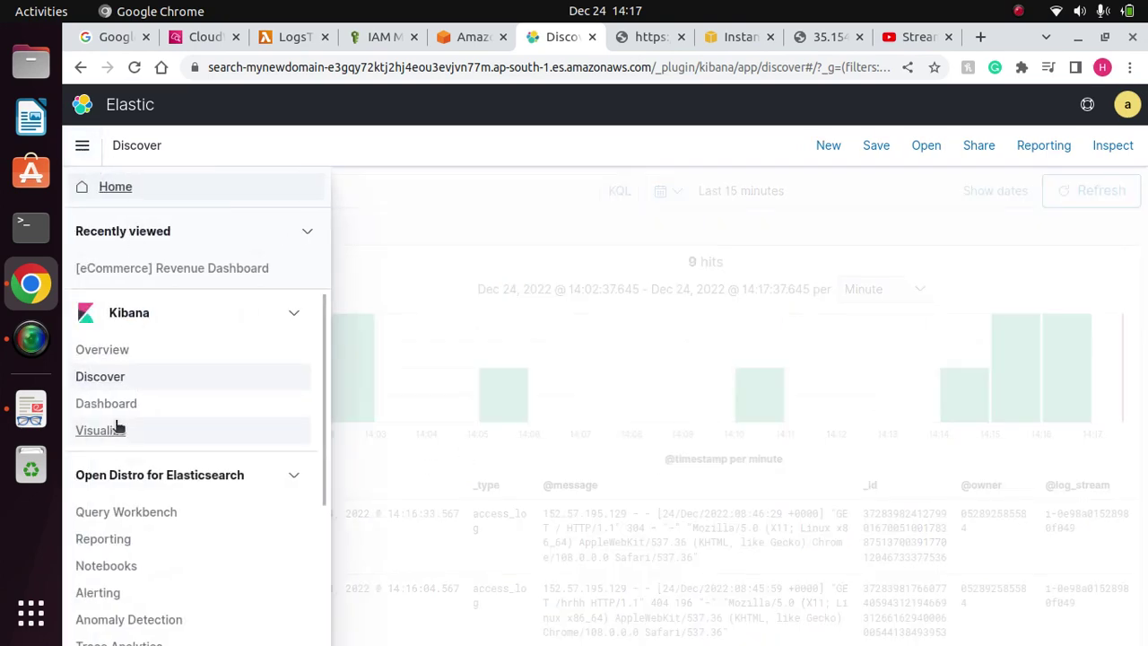
Create a new dashboard and add a Goal visualization to it.
click(108, 404)
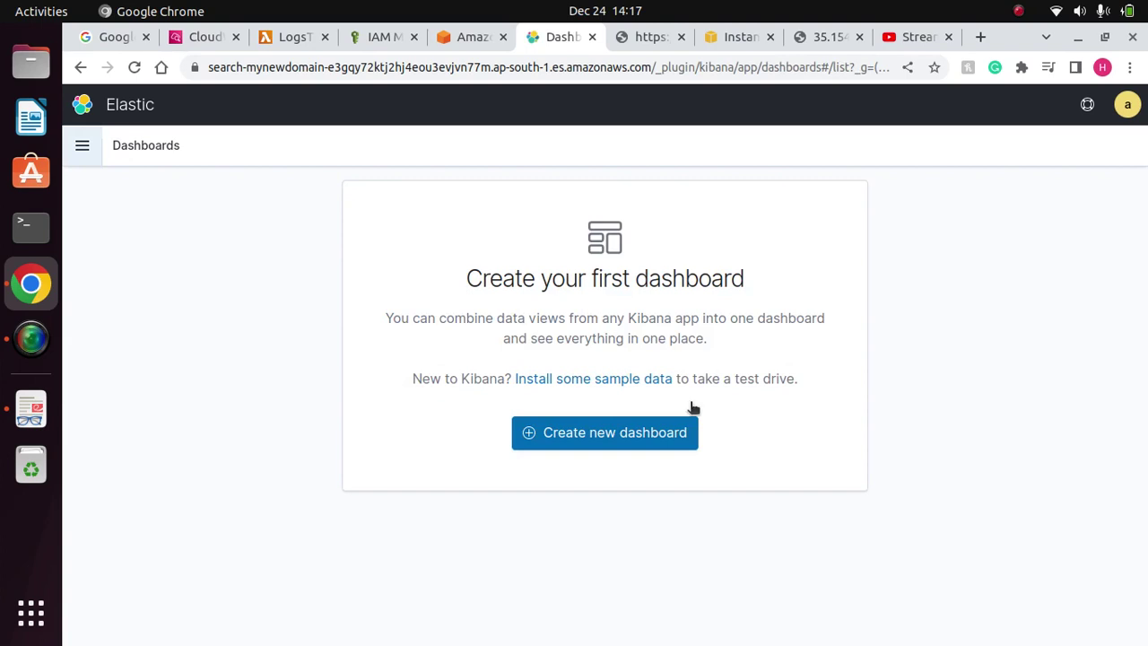
click(686, 441)
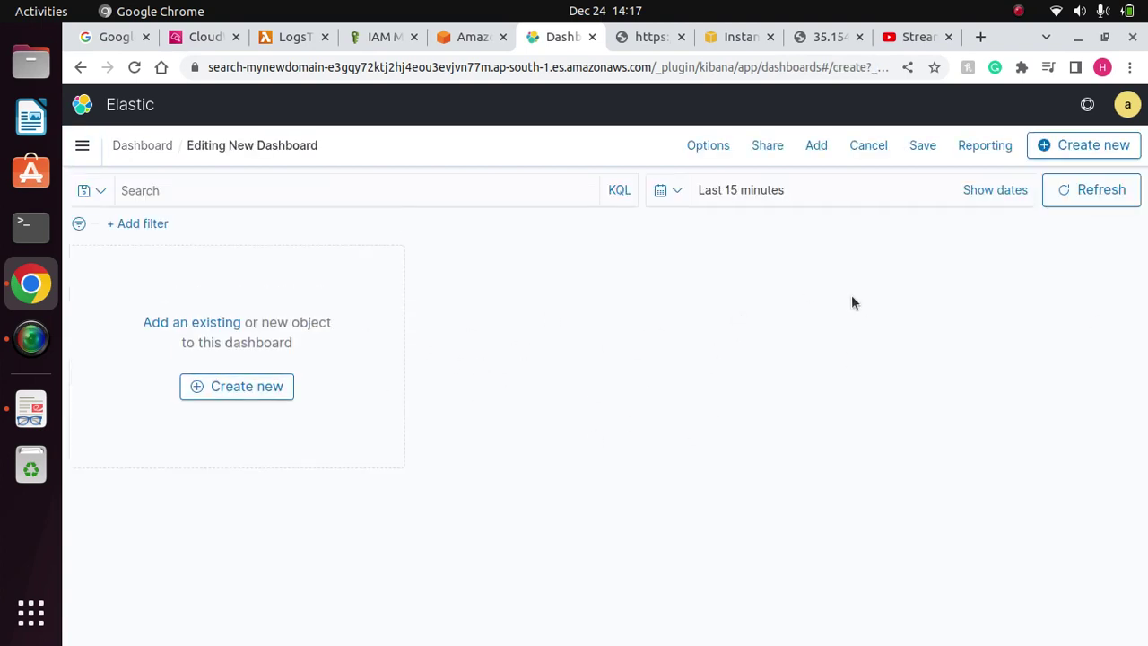
click(262, 386)
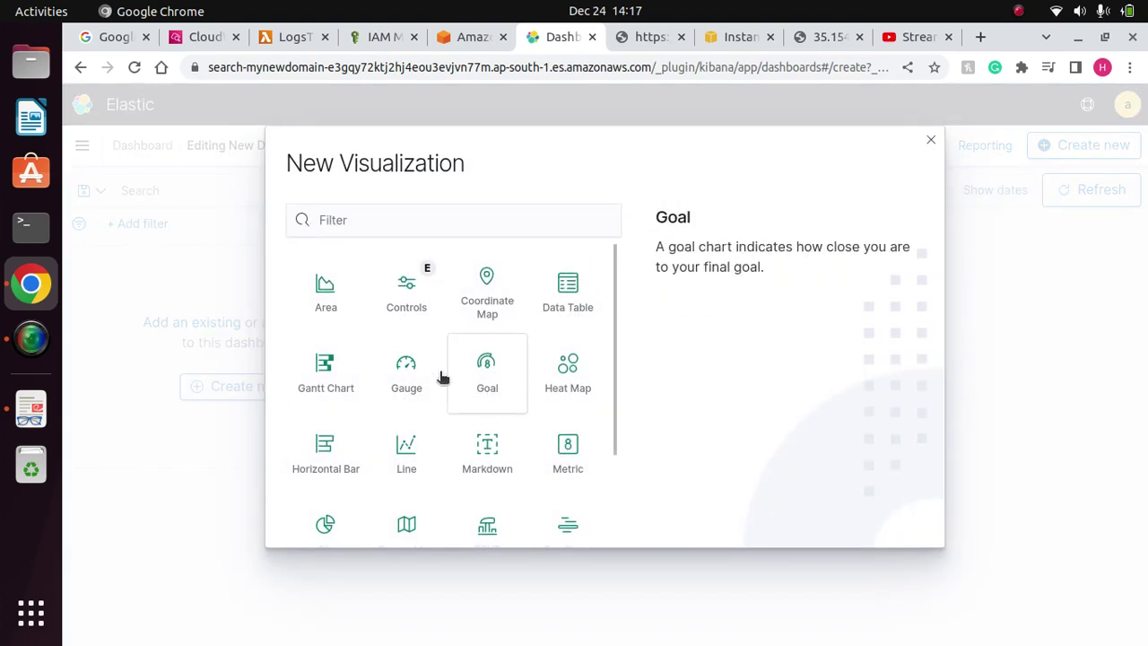
click(482, 374)
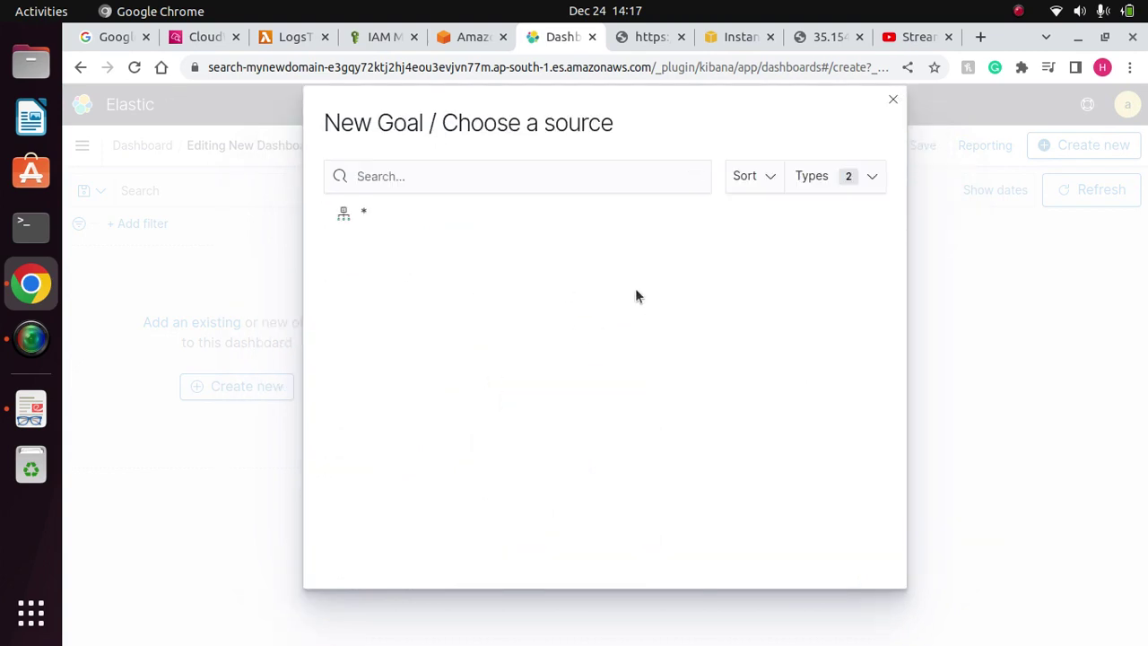
Base the Goal on the * index pattern and refresh to show a 0.07% Count.
click(866, 184)
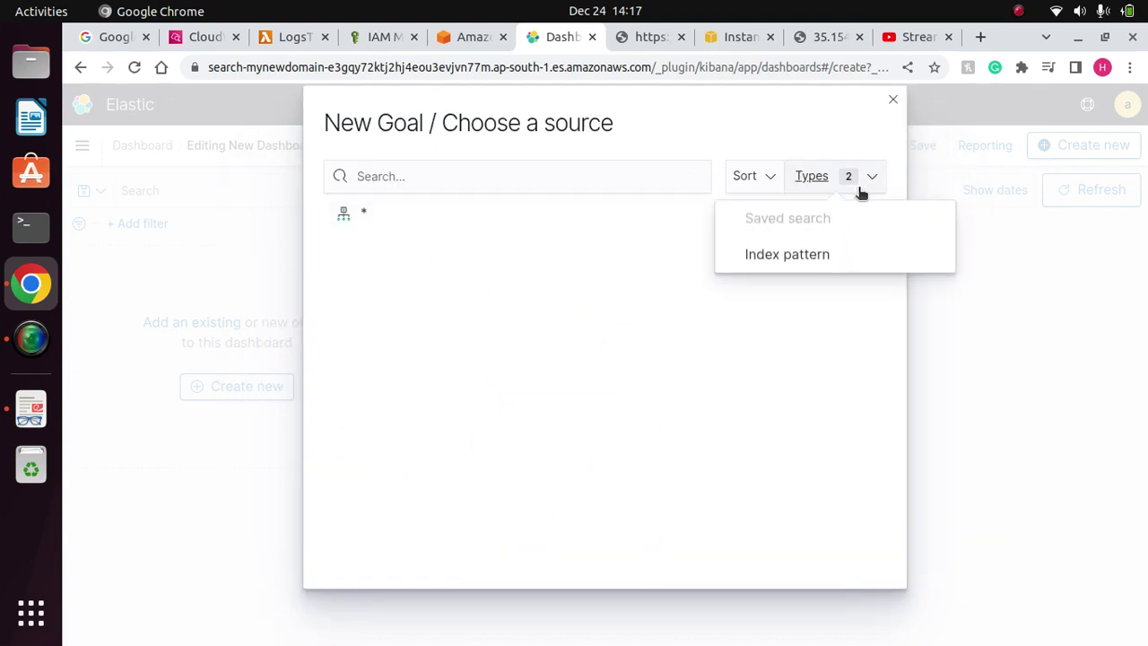
click(800, 259)
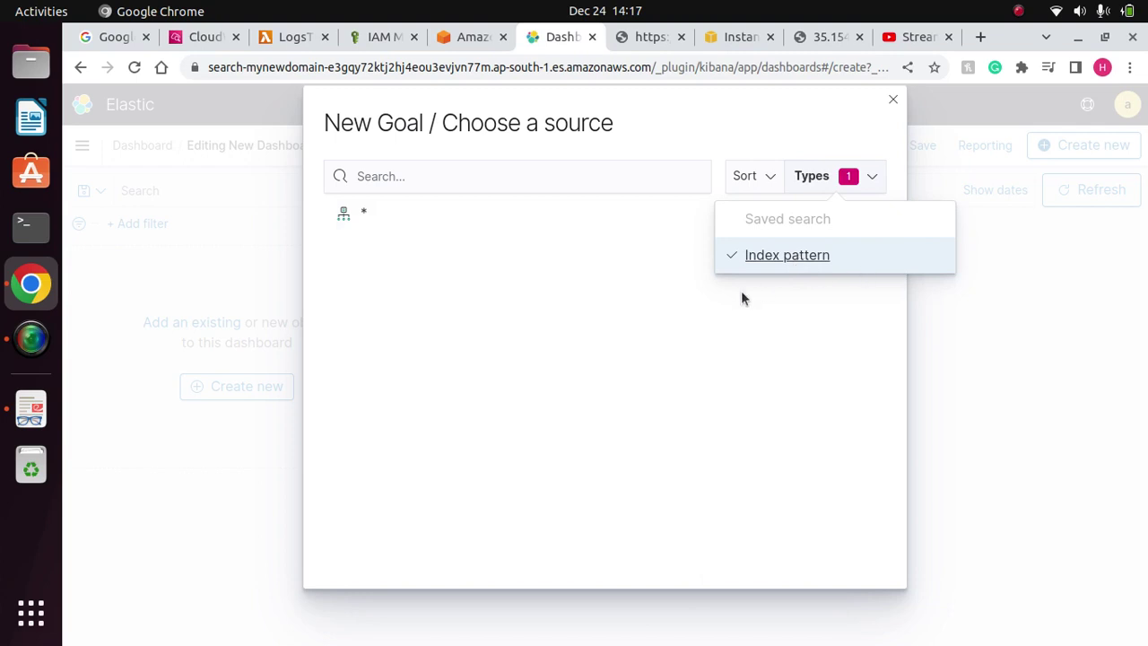
click(648, 278)
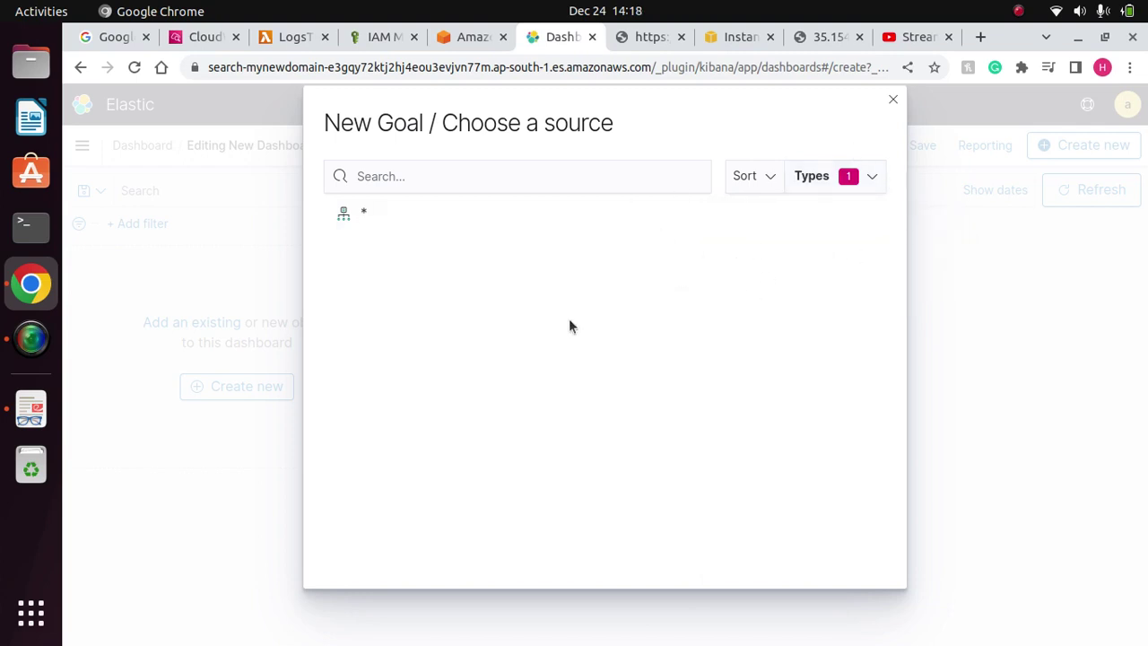
click(476, 215)
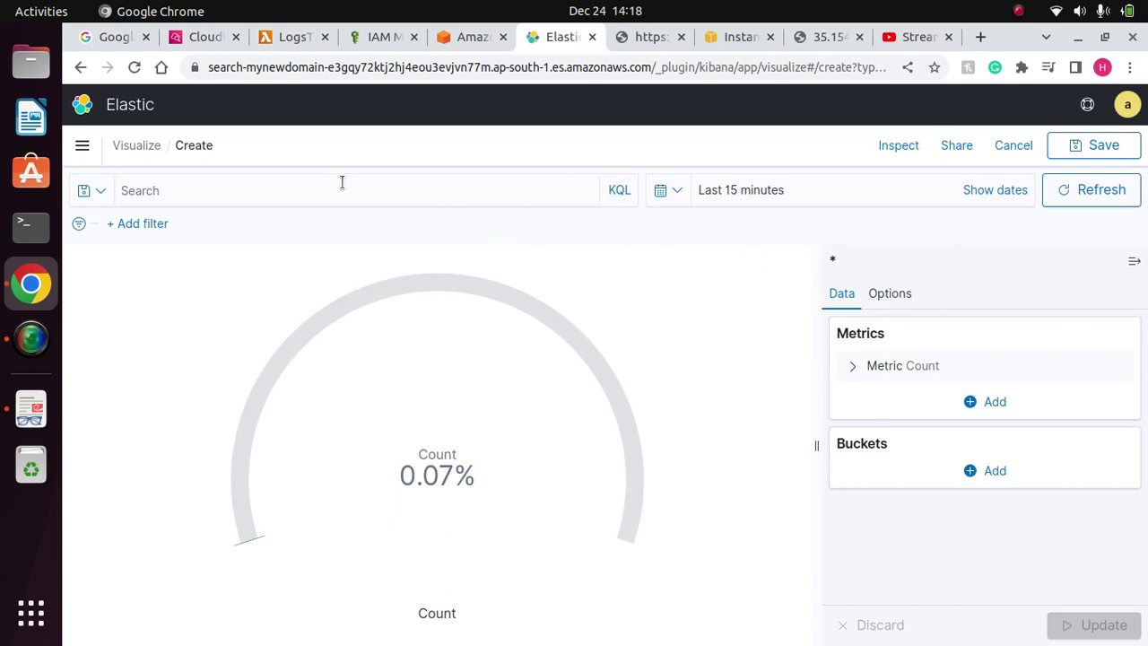
click(1097, 191)
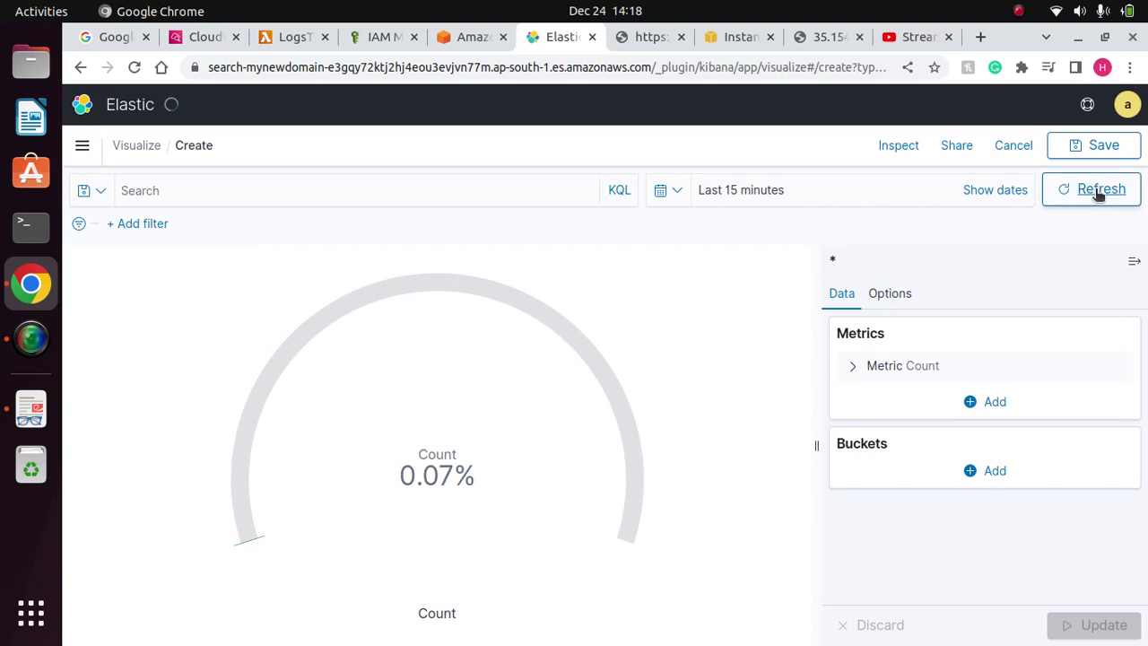
Reload the 35.154.15.164 Hellow World page about six times, then return to Kibana.
click(819, 38)
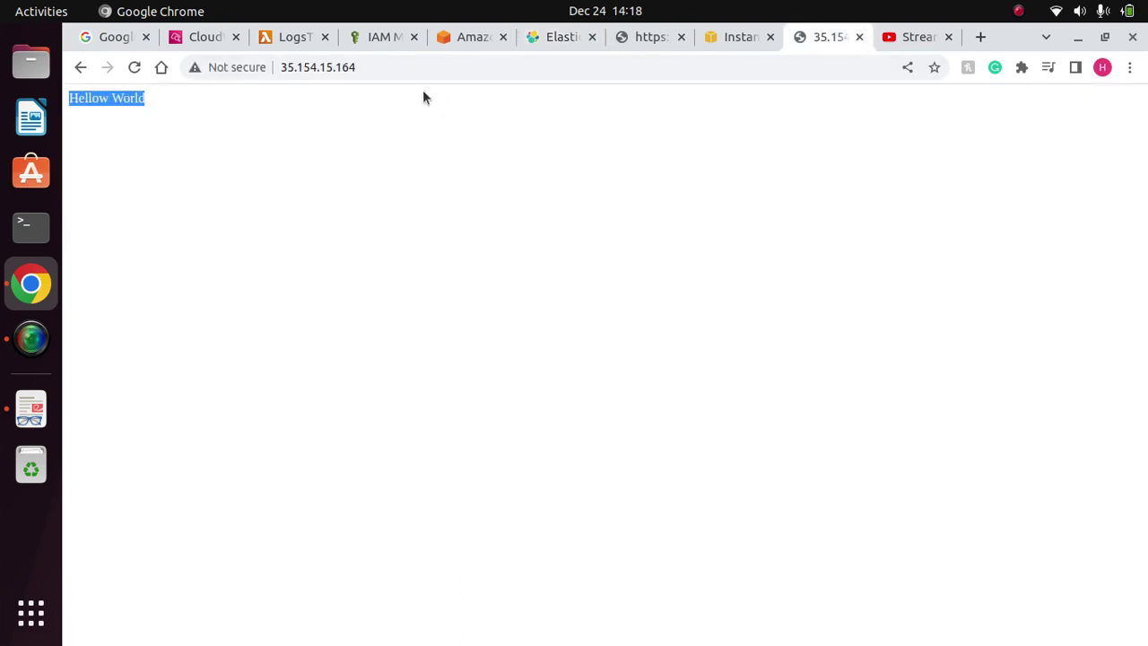
click(397, 65)
key(Return)
click(398, 65)
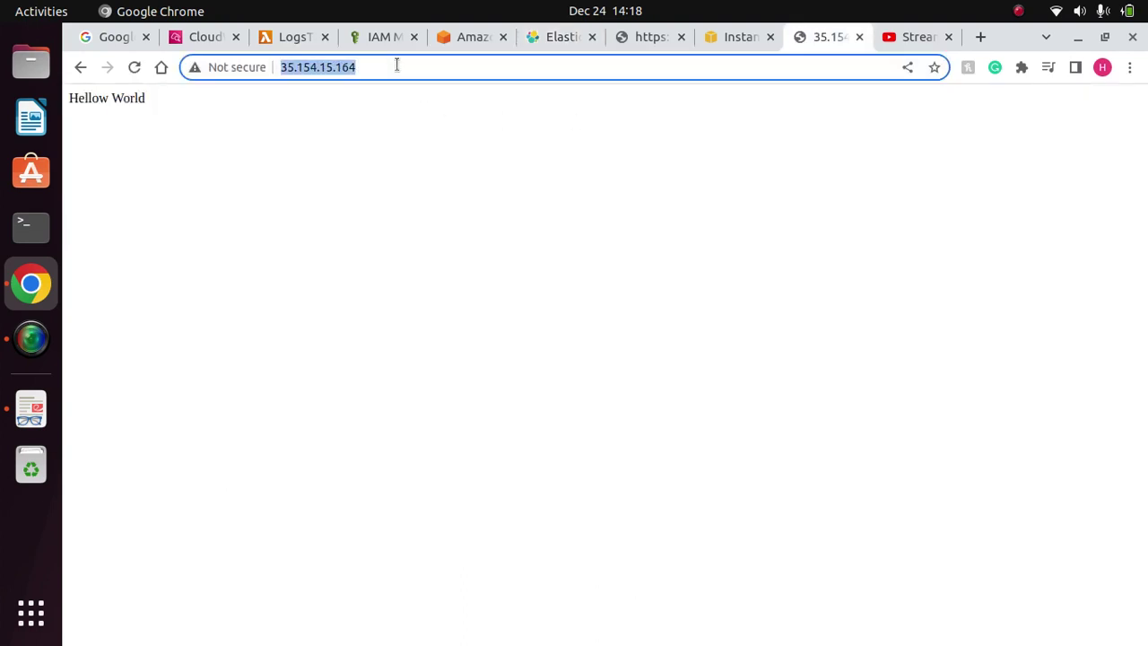
key(Return)
click(397, 65)
key(Return)
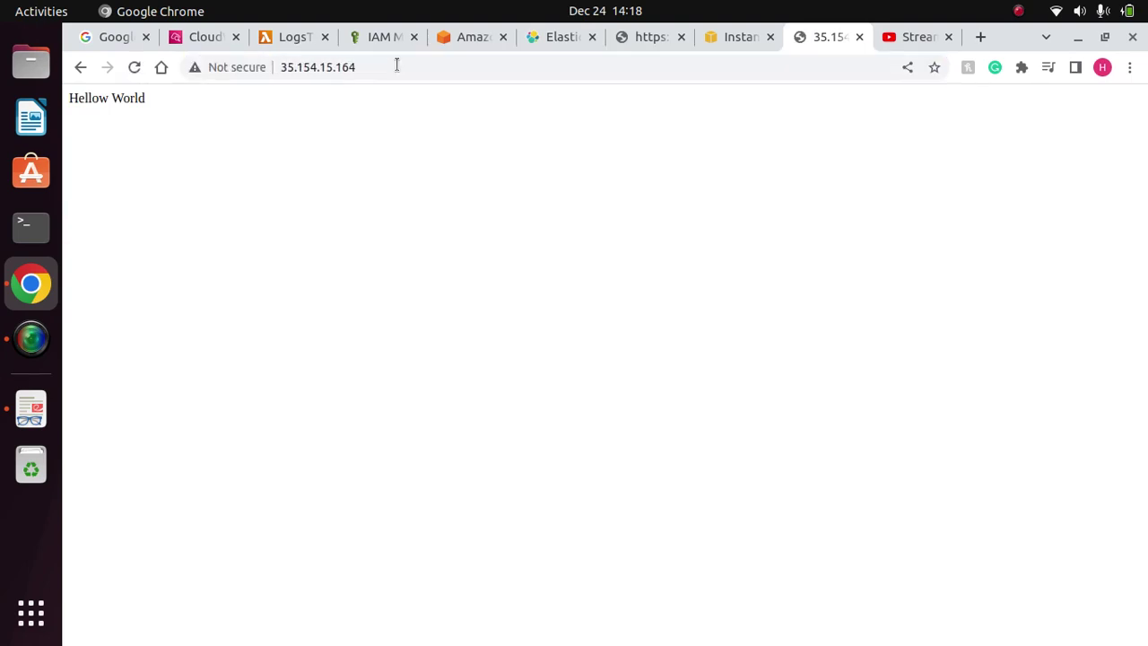
click(397, 64)
key(Return)
click(398, 65)
key(Return)
click(135, 68)
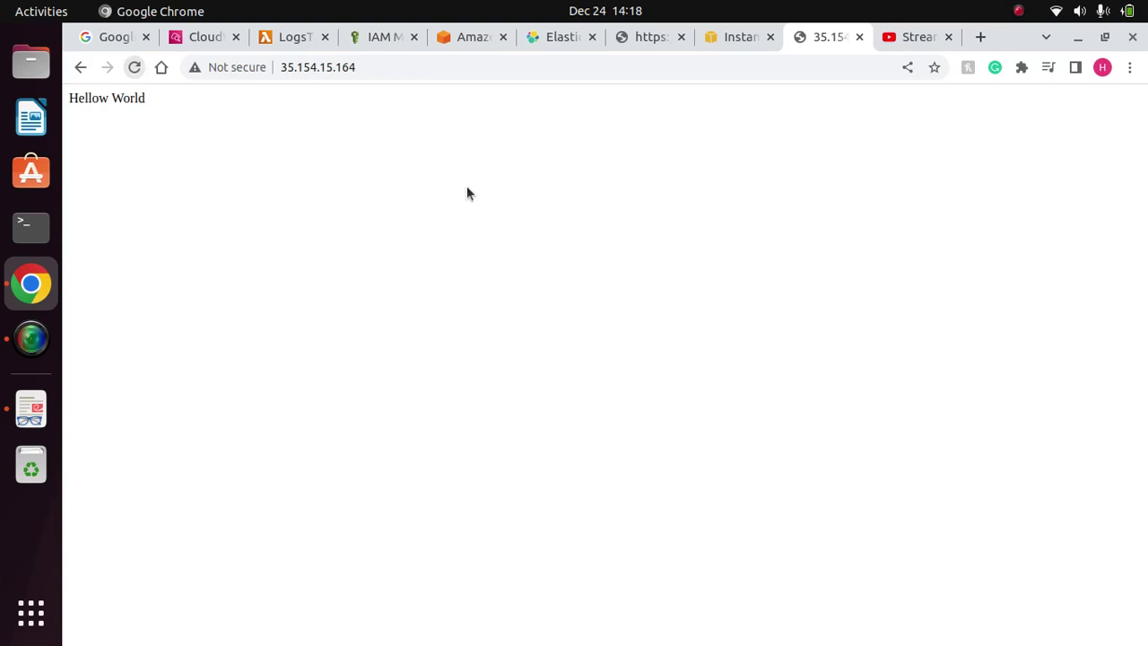
click(740, 37)
click(562, 39)
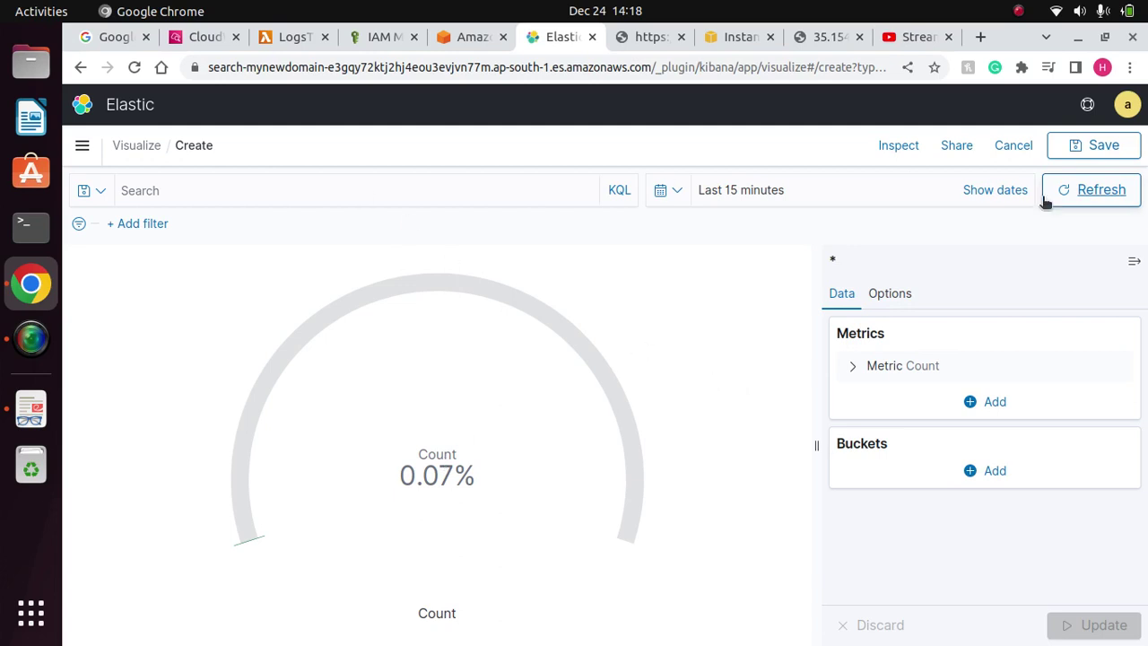
Refresh the Goal gauge so the Count reads 0.14%, then bring up Kibana's navigation list.
click(1100, 191)
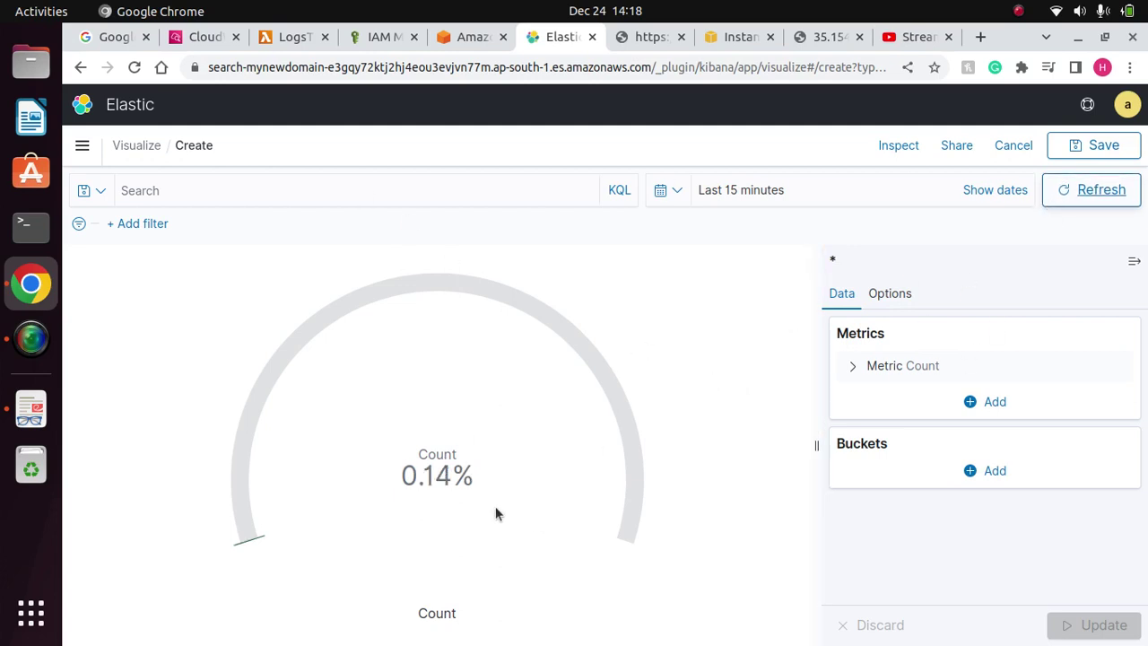
drag(487, 479, 361, 484)
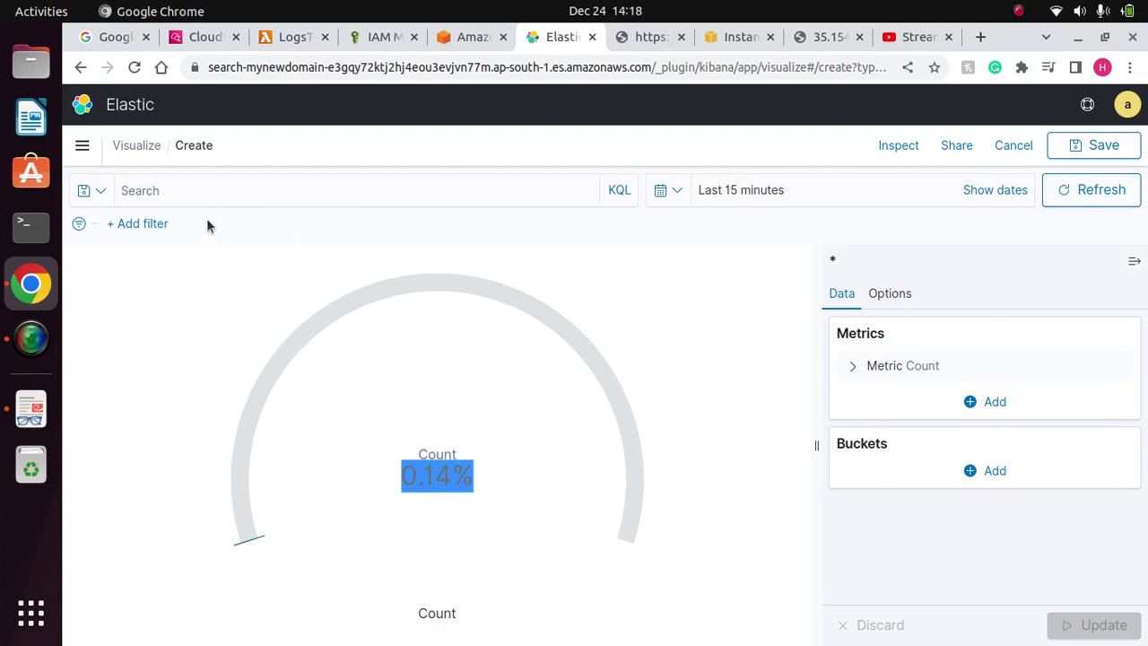
right_click(549, 330)
click(485, 294)
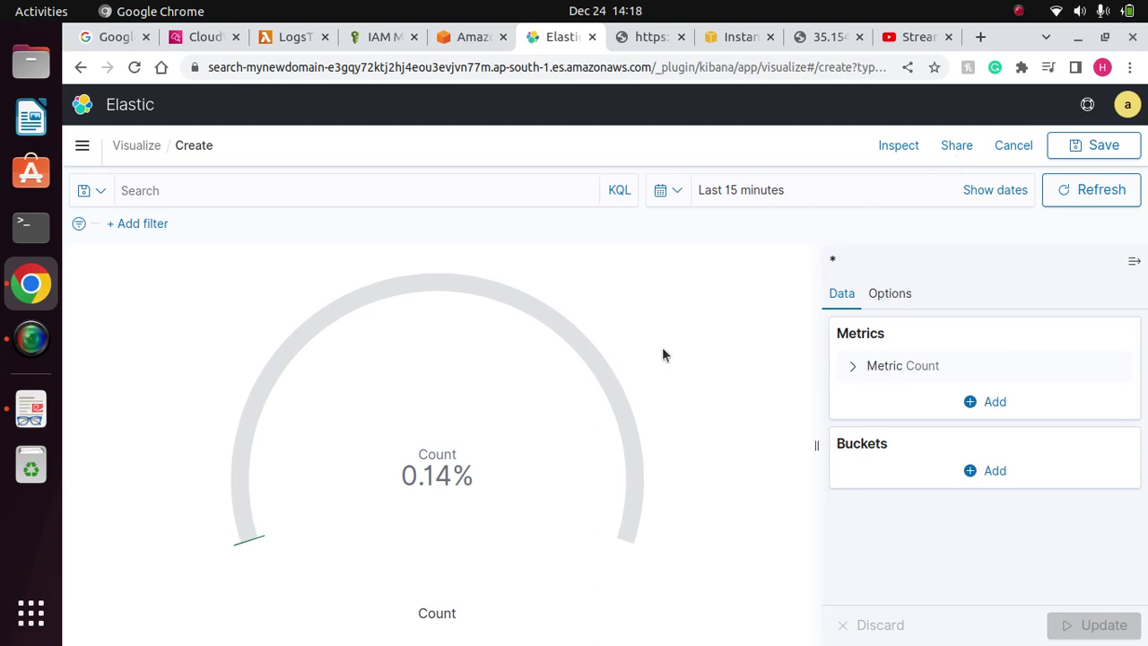
click(82, 146)
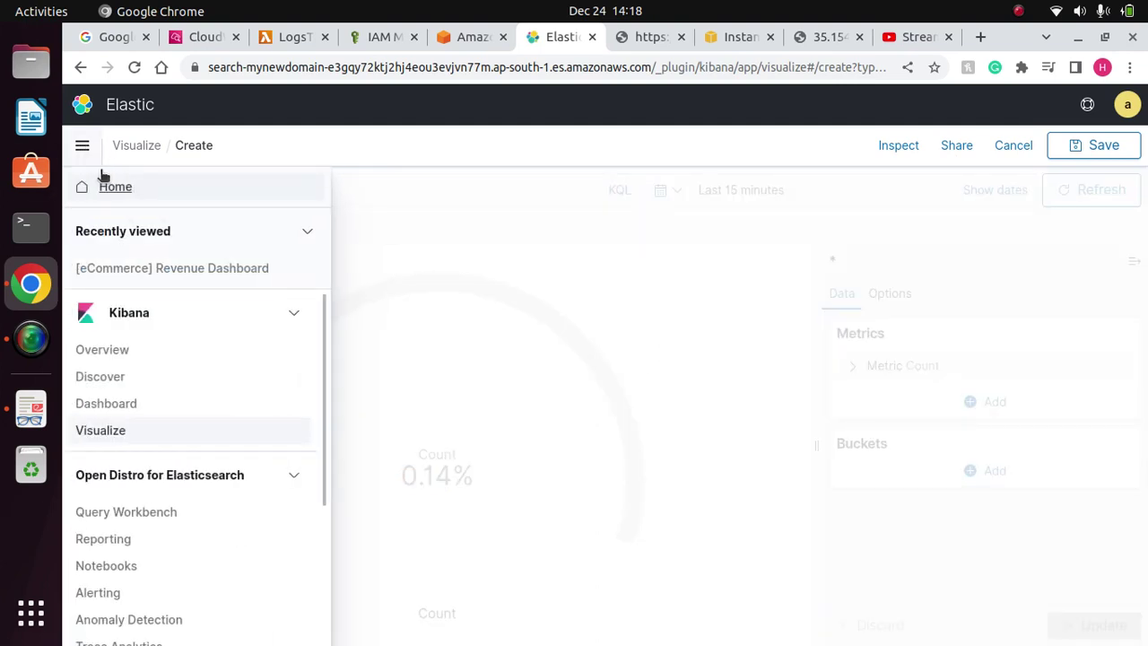
Discard the unsaved Goal visualization and go to the Dashboards section.
click(113, 352)
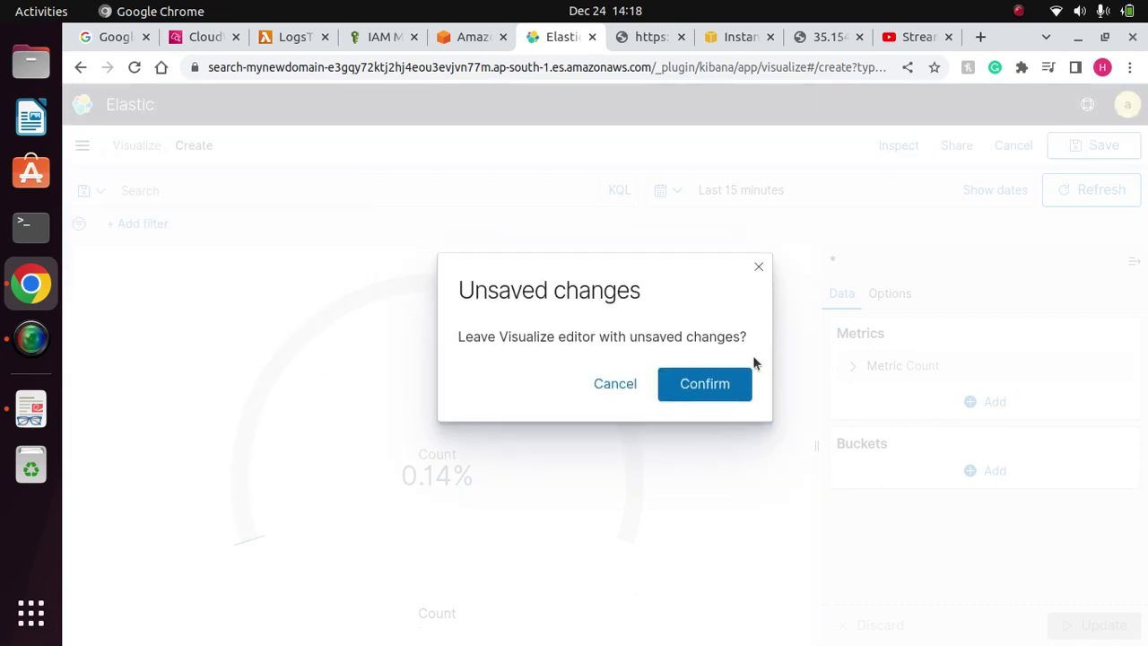
click(704, 383)
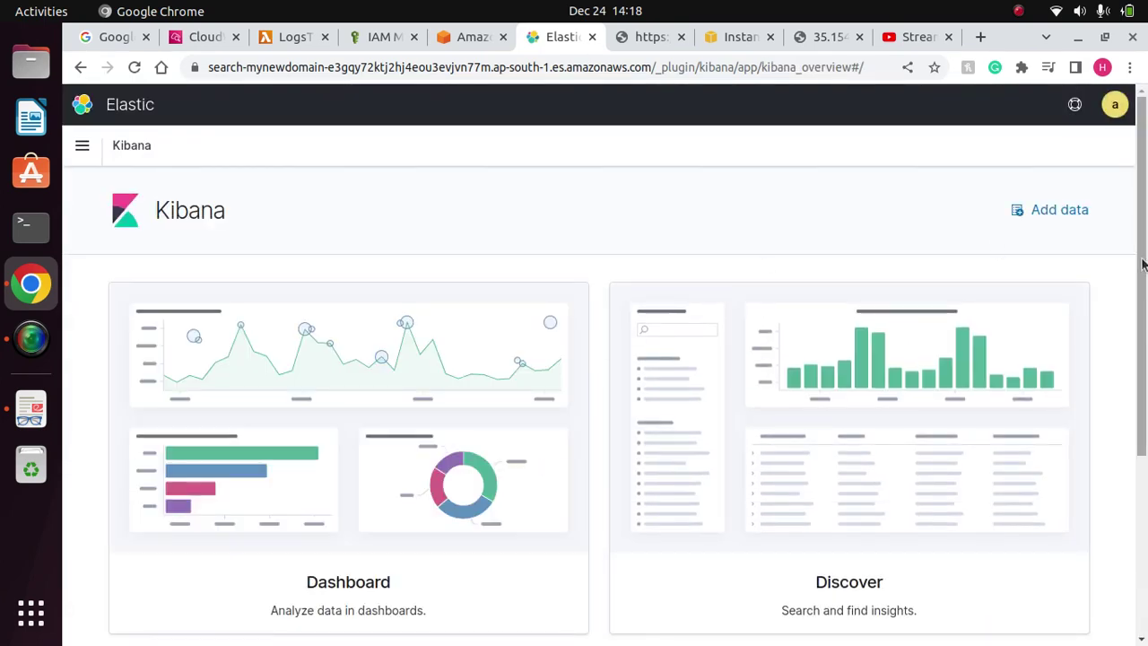
mouse_move(1142, 266)
mouse_down()
mouse_move(1142, 443)
mouse_move(1145, 273)
mouse_up()
click(251, 333)
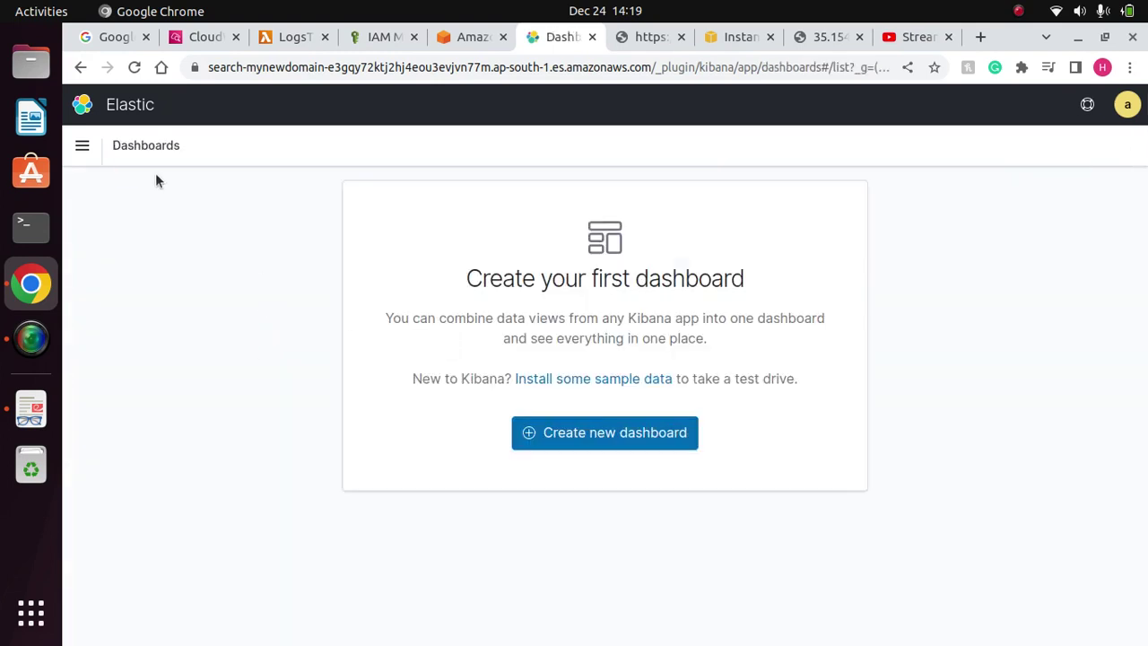
Briefly check Visualize, then return to Dashboards and create a new empty dashboard.
click(81, 145)
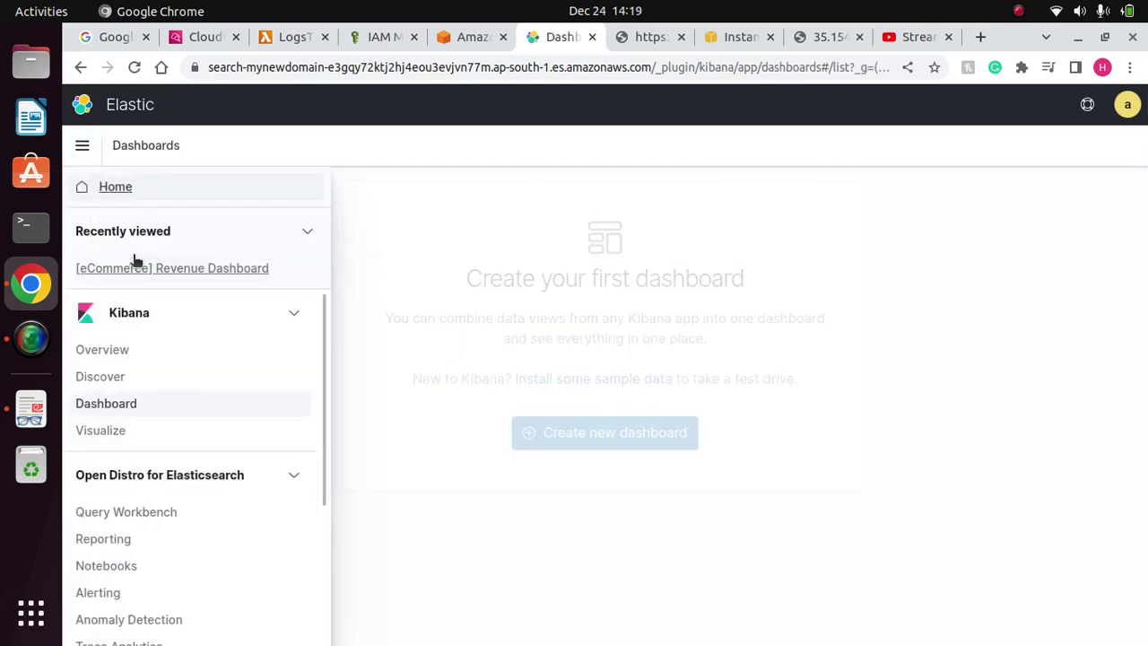
click(104, 429)
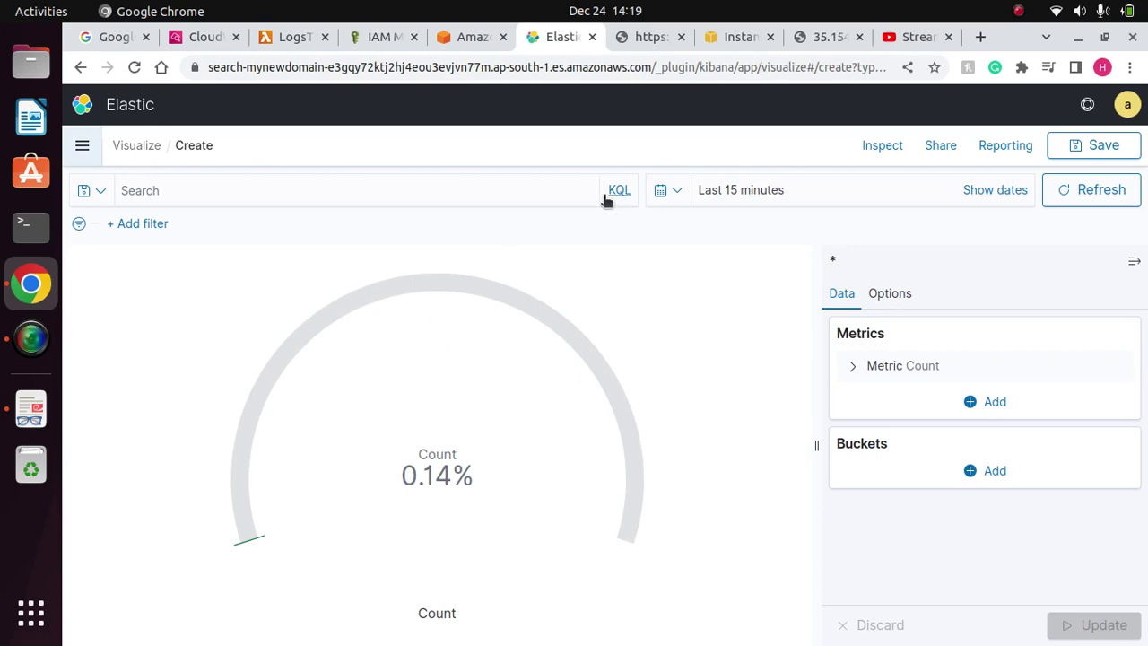
click(256, 196)
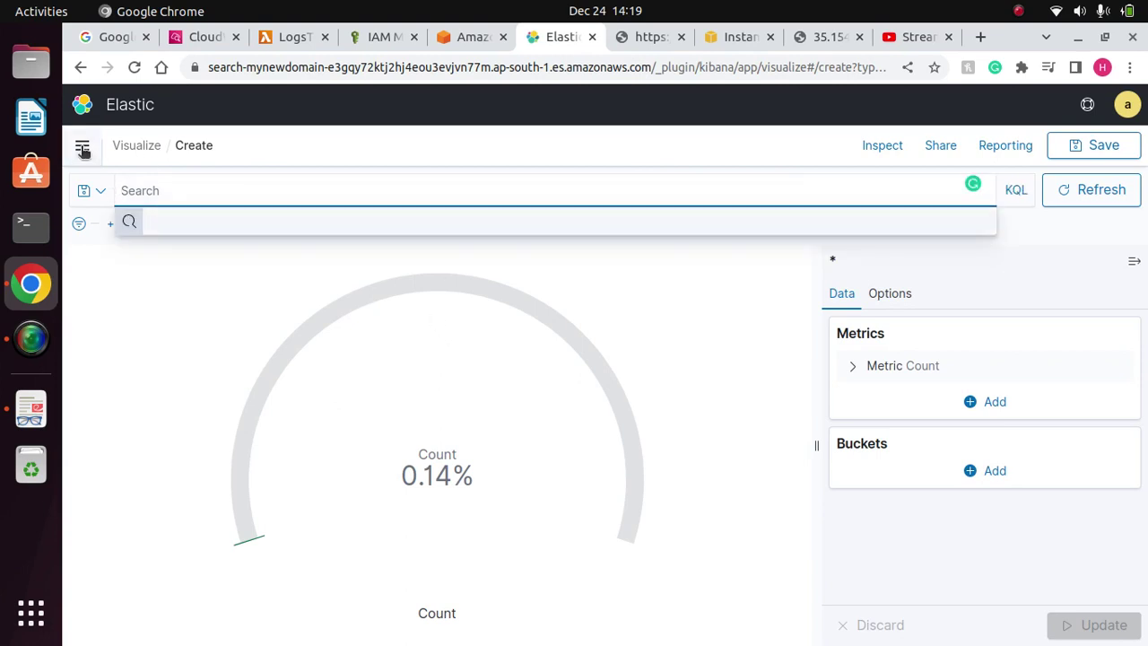
click(82, 150)
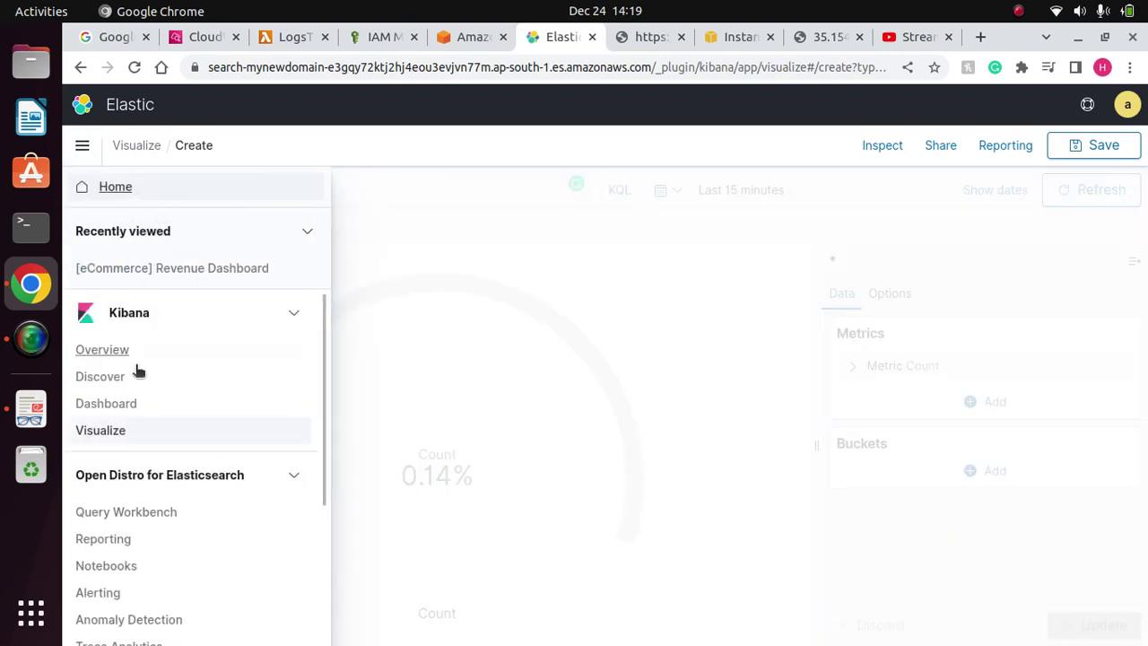
click(113, 405)
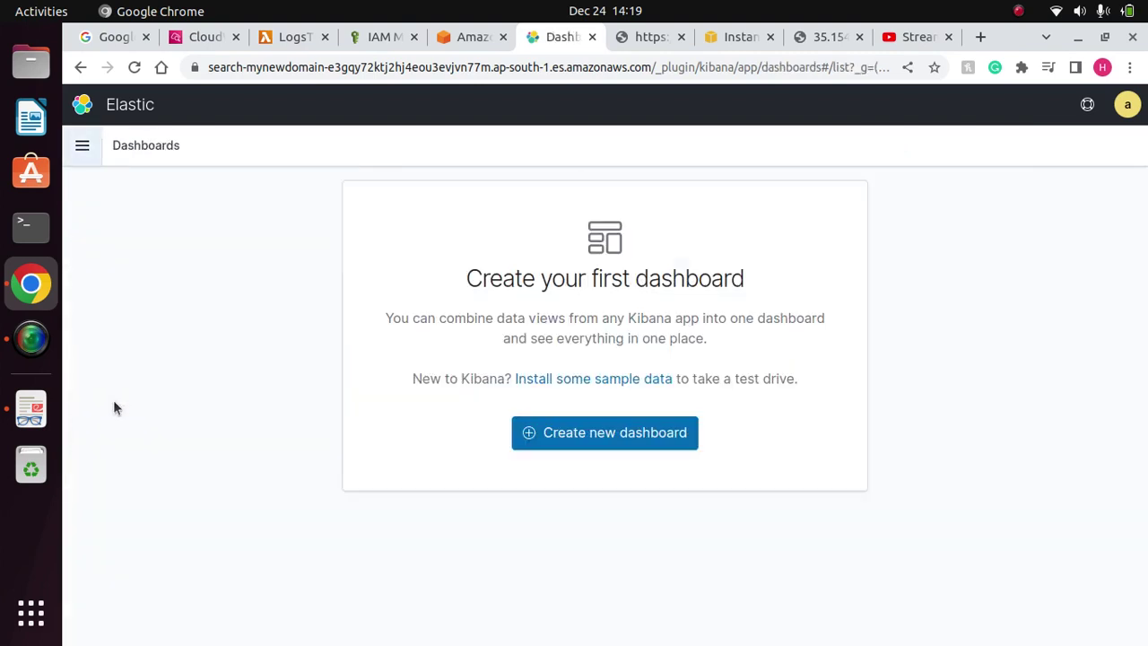
click(608, 428)
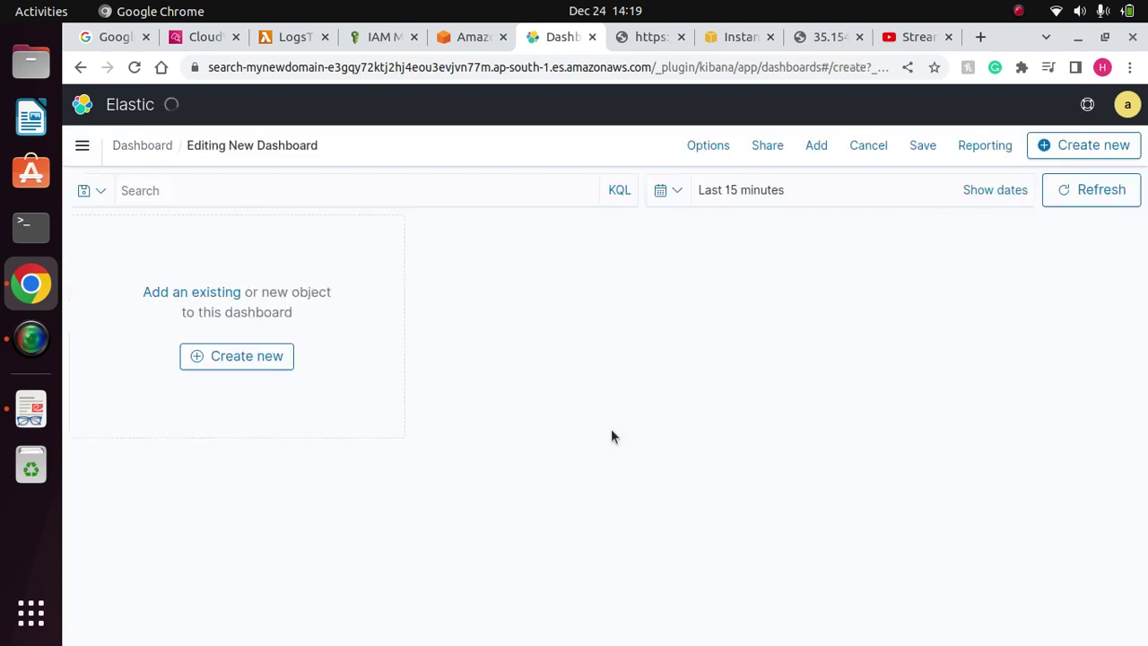
Add a Gantt chart visualization using the * index pattern.
click(265, 388)
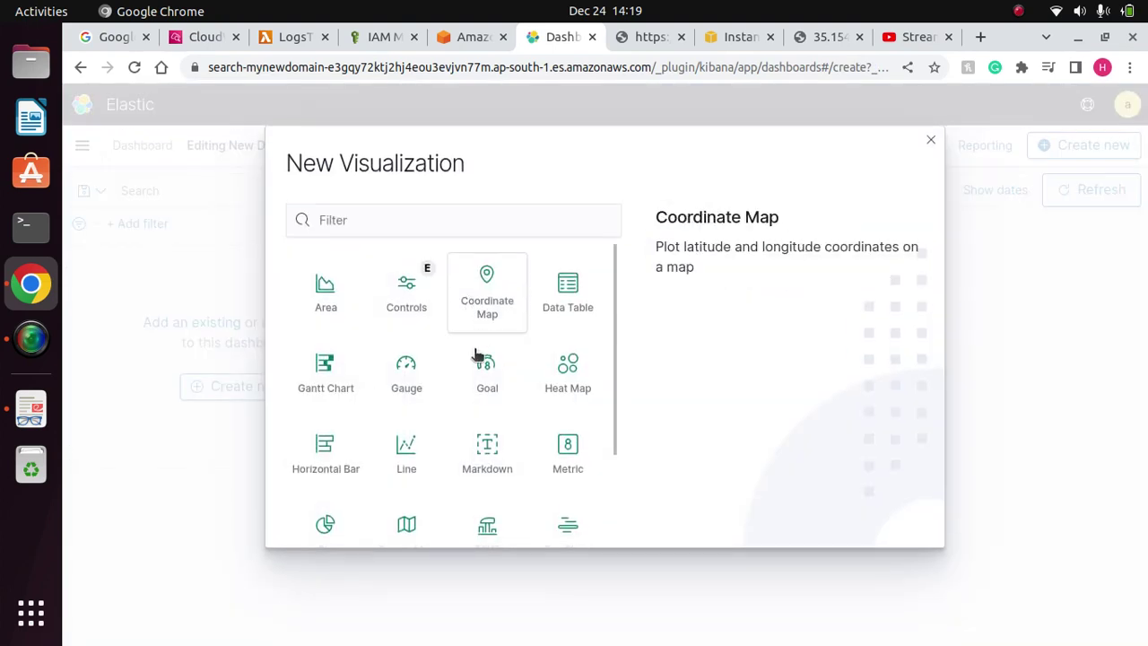
click(328, 383)
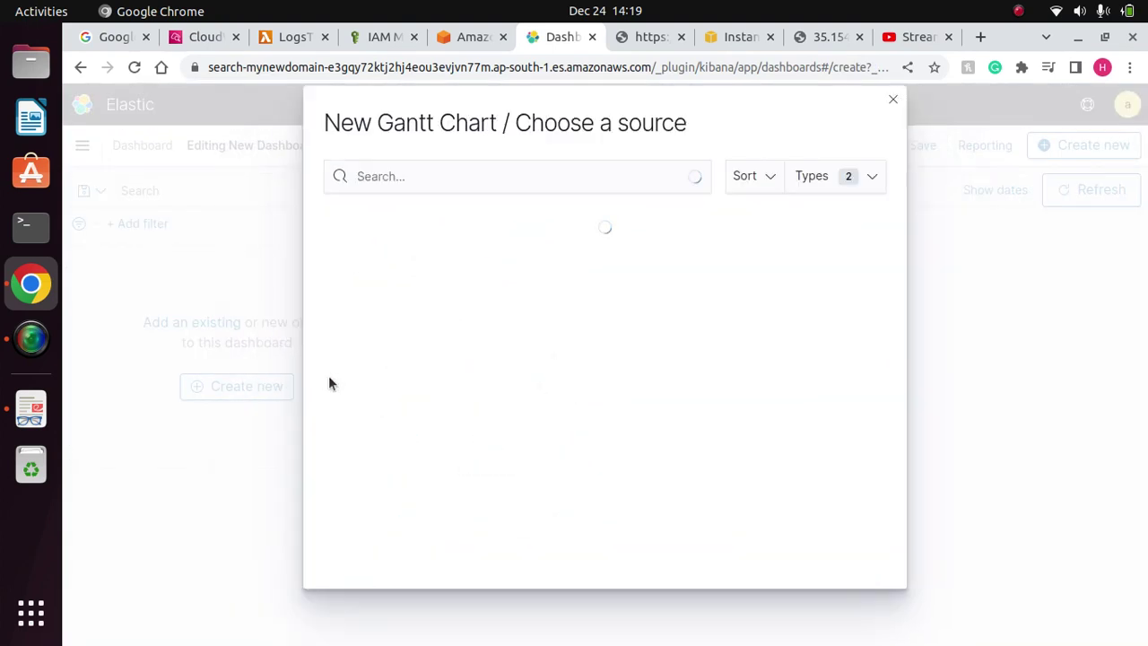
click(869, 184)
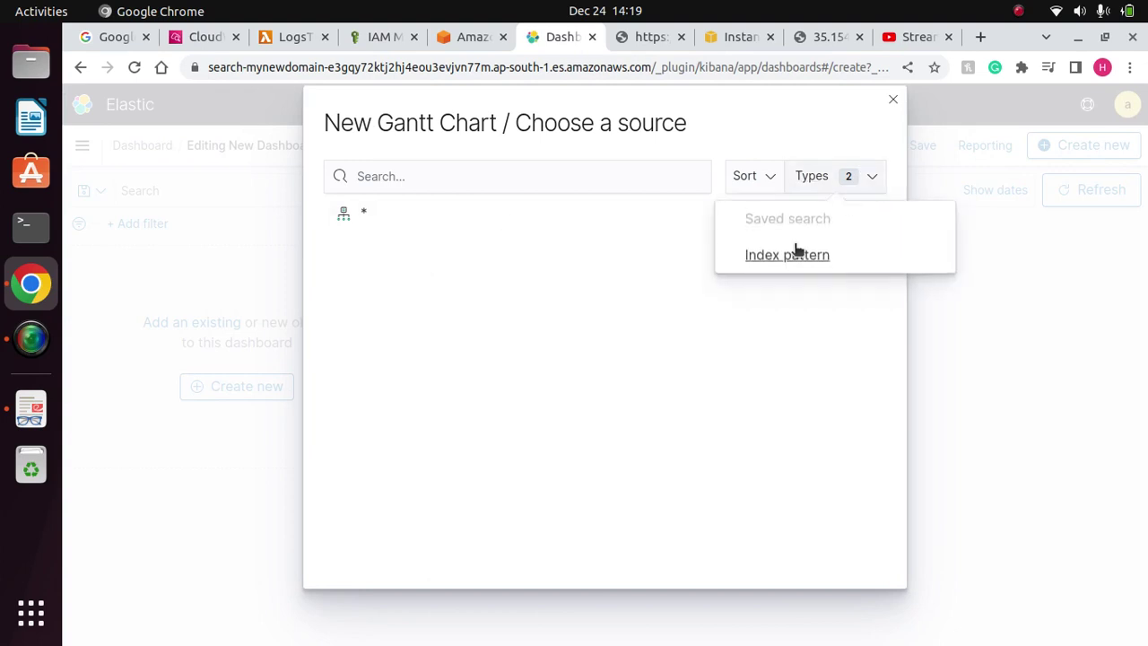
click(780, 254)
click(355, 216)
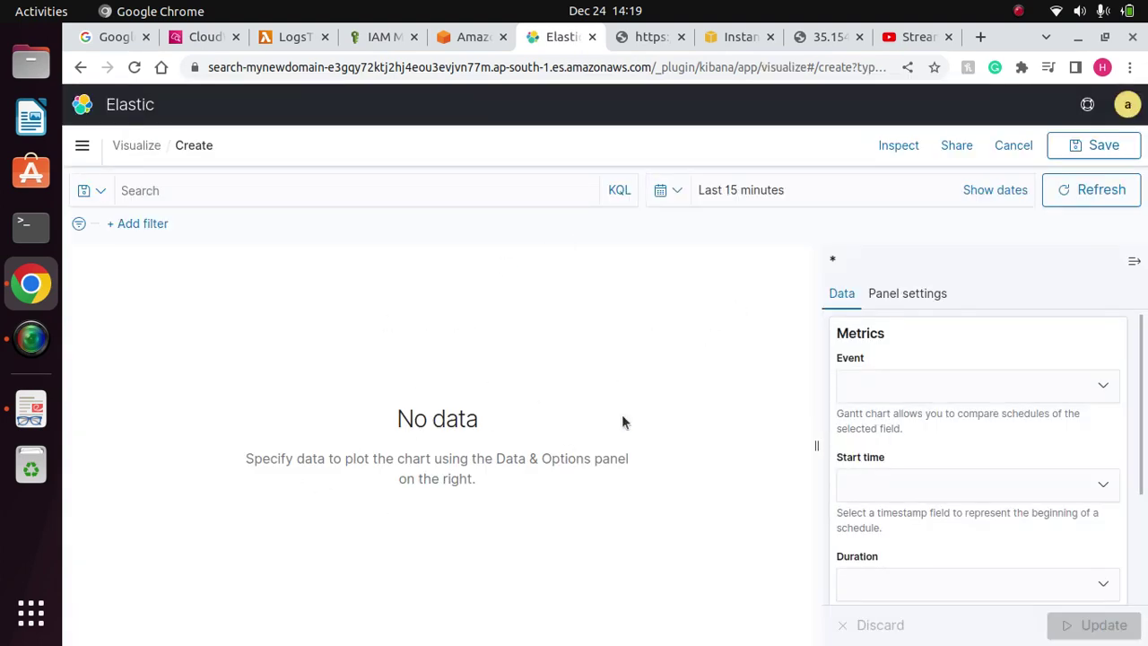
Set the time range to start 60 minutes ago and apply it; the chart shows no data.
click(993, 191)
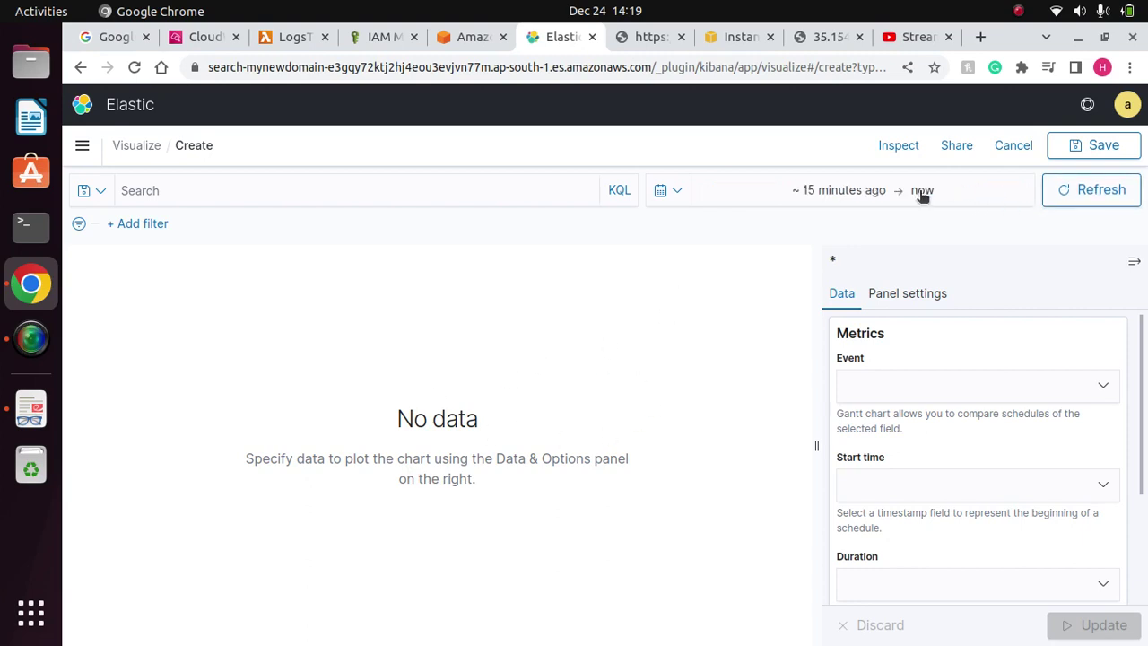
click(842, 191)
click(777, 266)
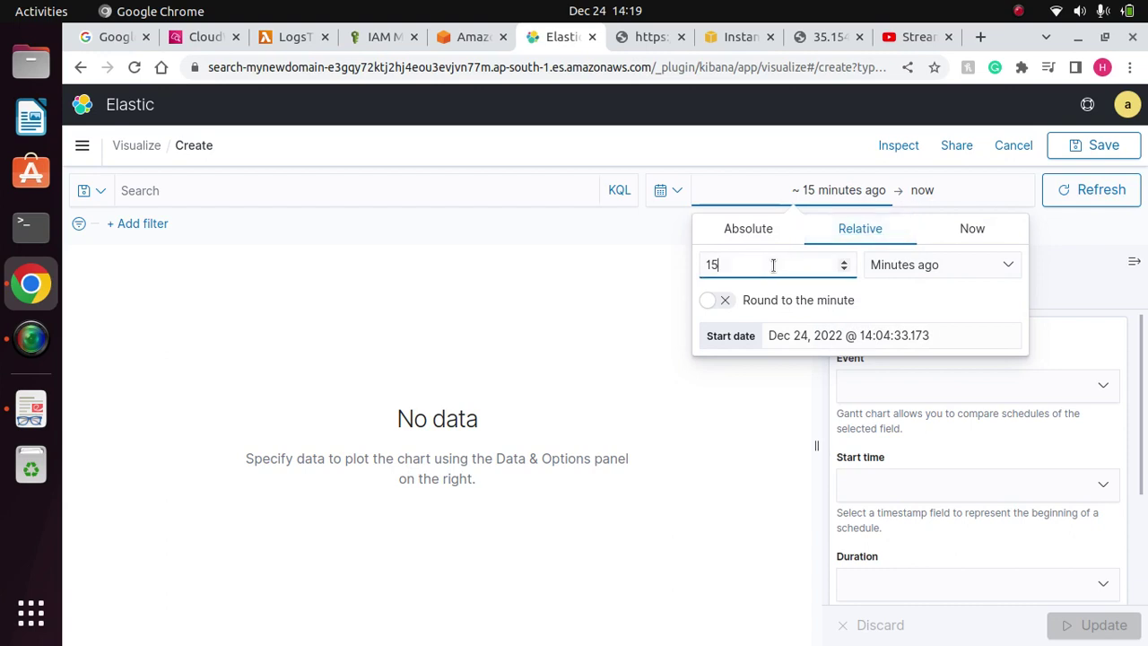
key(BackSpace)
key(BackSpace)
text(60)
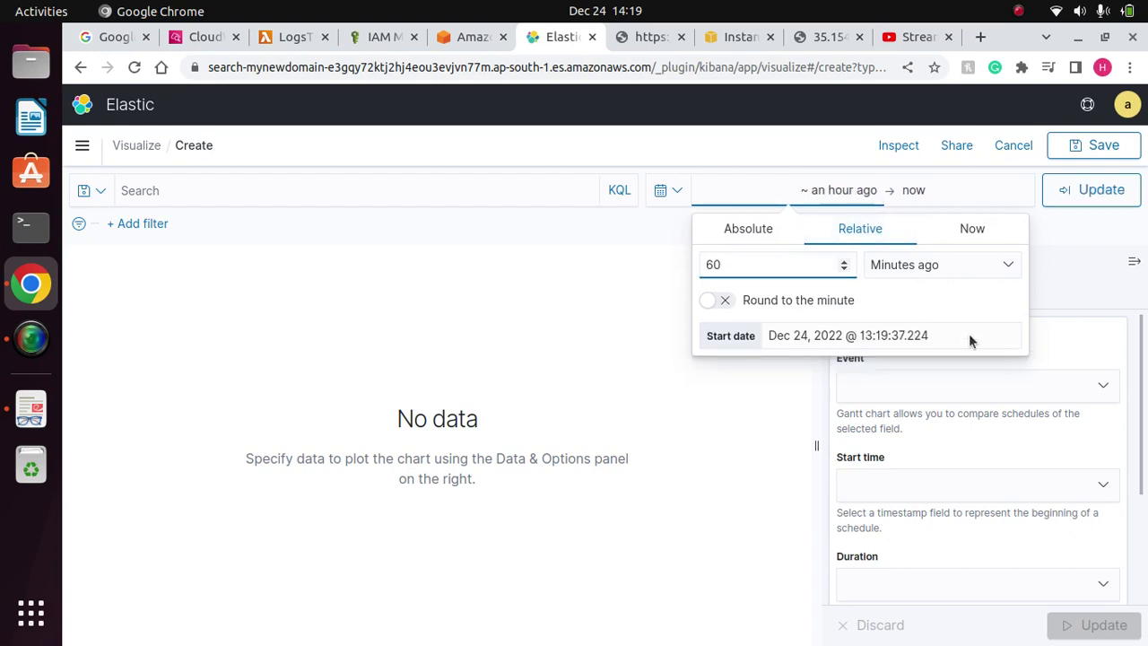
click(733, 344)
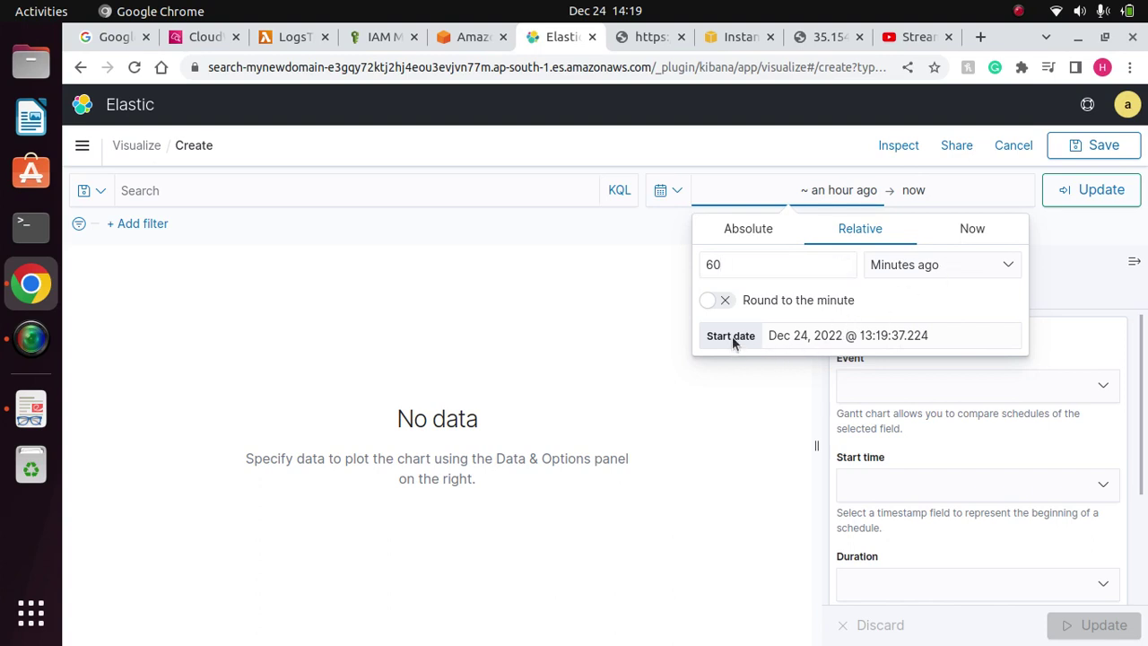
click(969, 232)
click(756, 235)
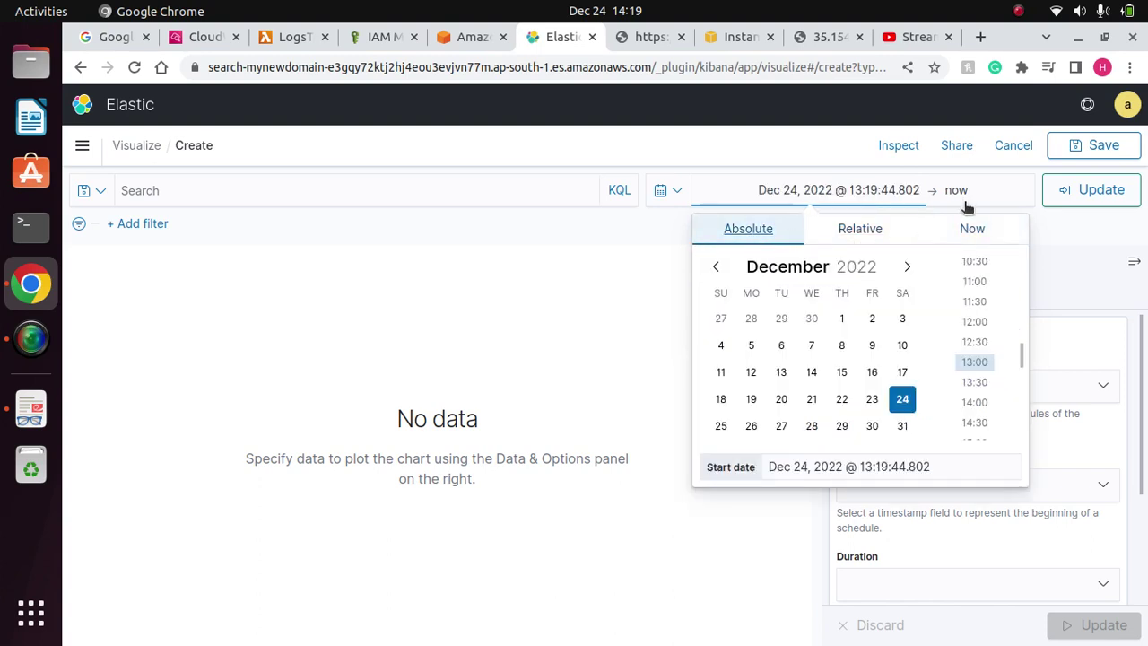
click(1054, 193)
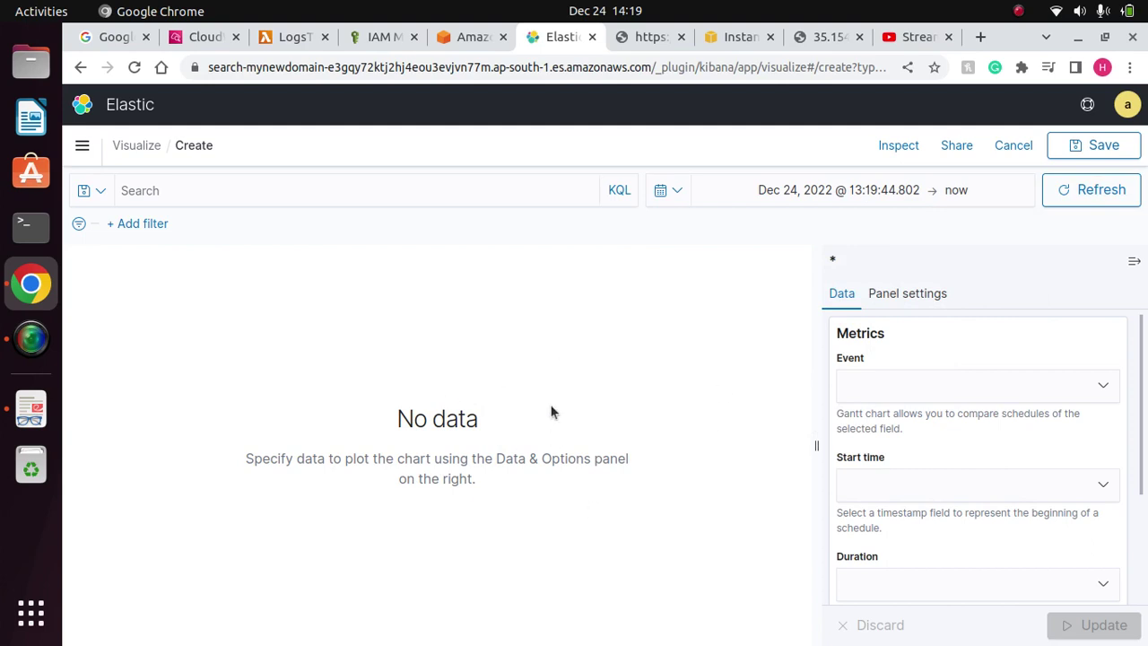
drag(550, 409, 510, 365)
click(501, 334)
Discard the unsaved Gantt chart and return to the Kibana overview.
click(82, 146)
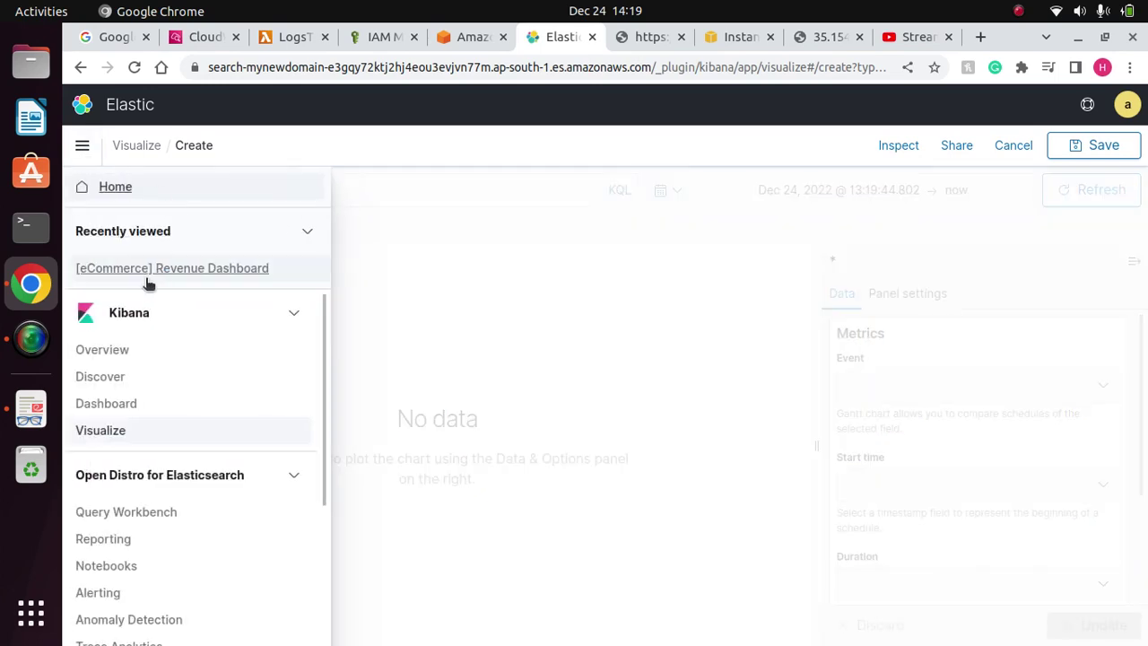
click(110, 351)
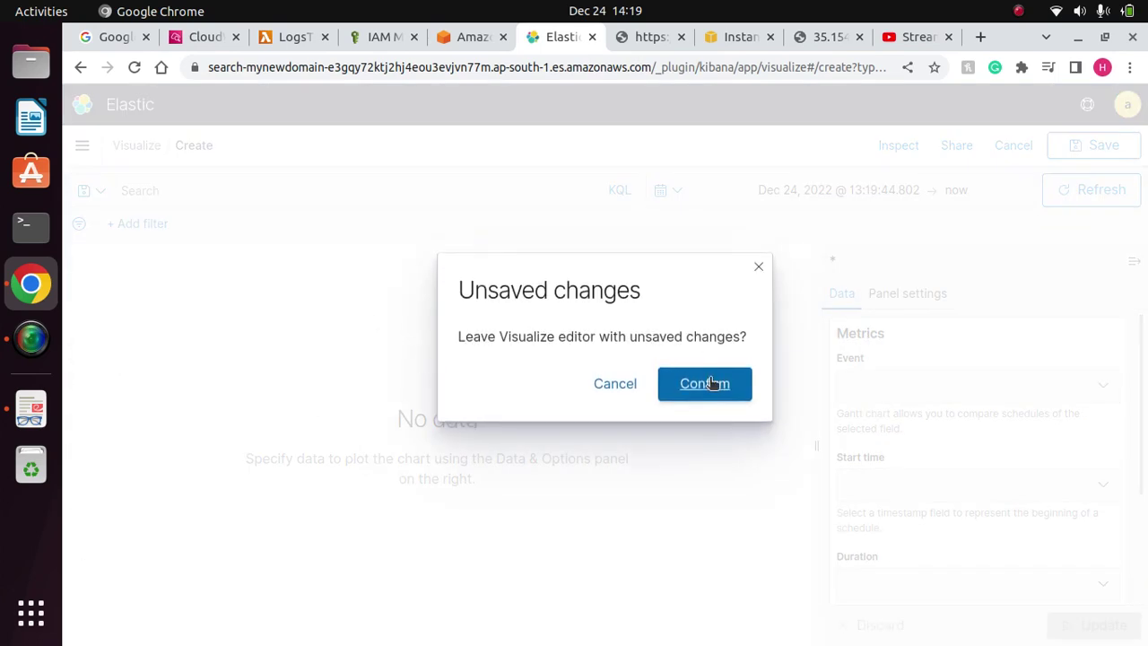
click(709, 385)
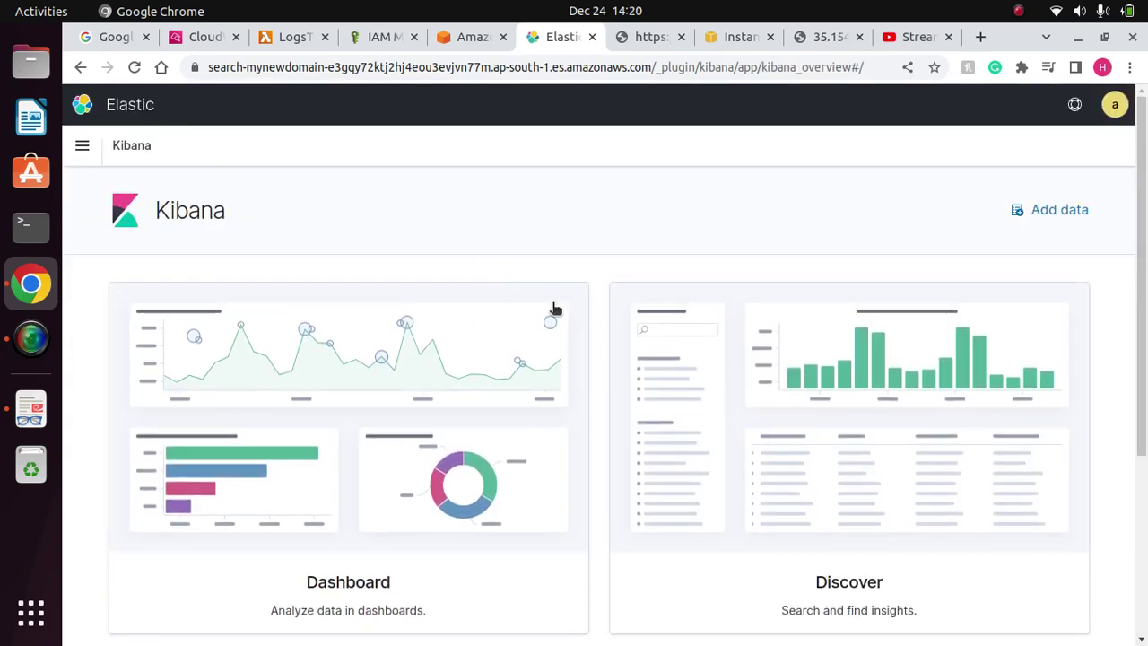